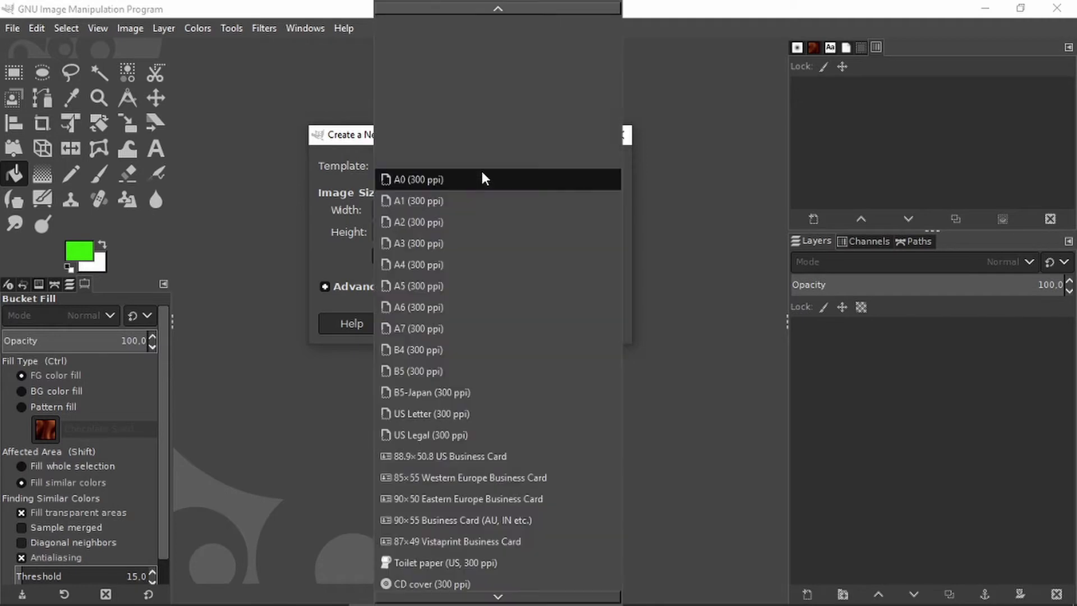
Create a new image from the A4 (300 ppi) template with centimeters as the size unit
{"action": "left_click", "coordinate": [480, 178]}
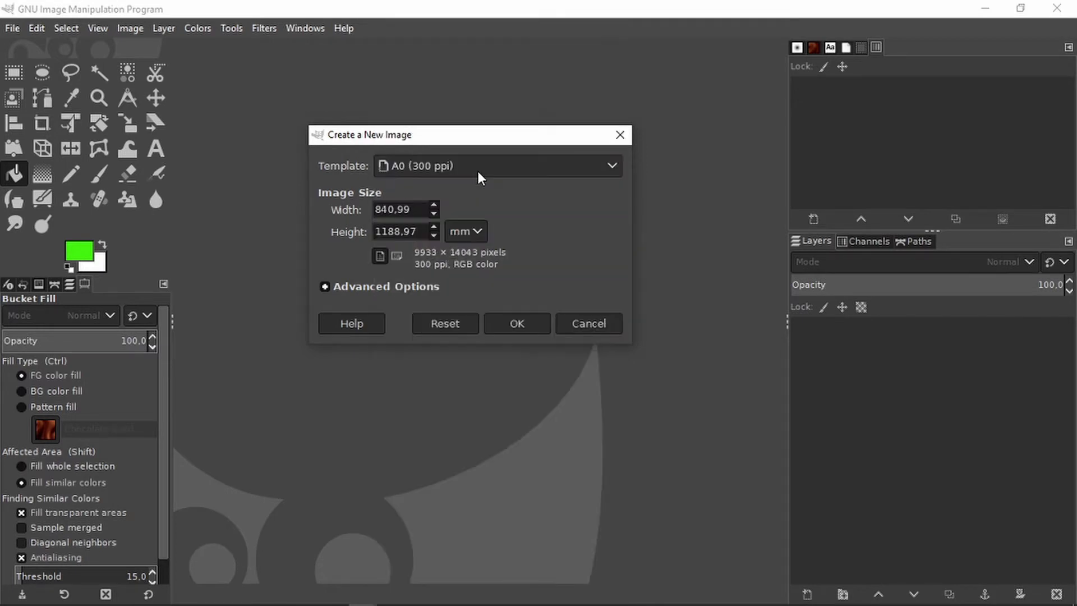
{"action": "left_click", "coordinate": [478, 170]}
{"action": "left_click", "coordinate": [412, 269]}
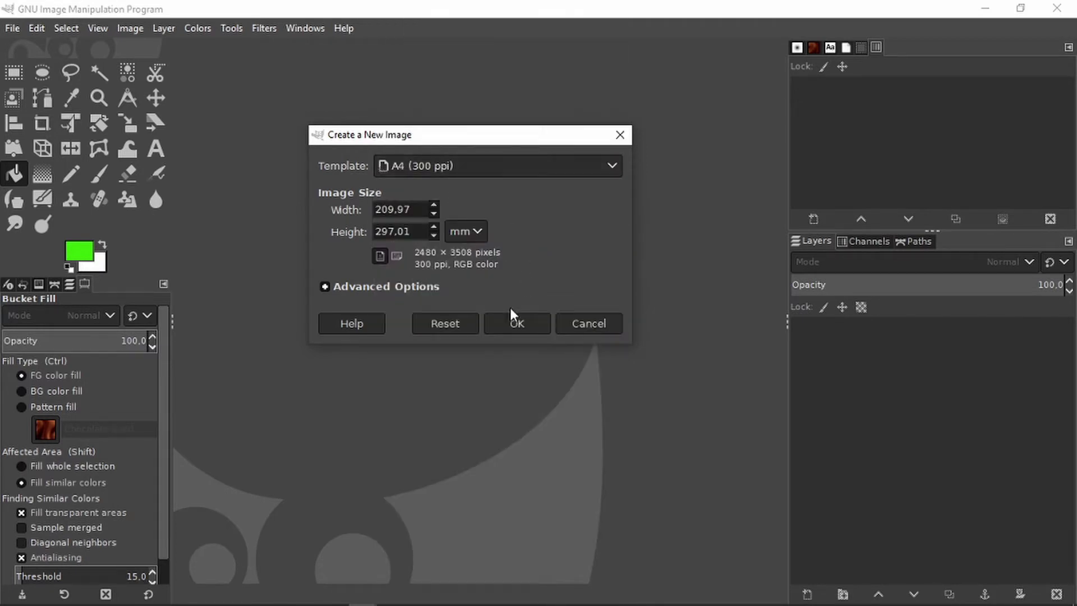
{"action": "left_click", "coordinate": [480, 226]}
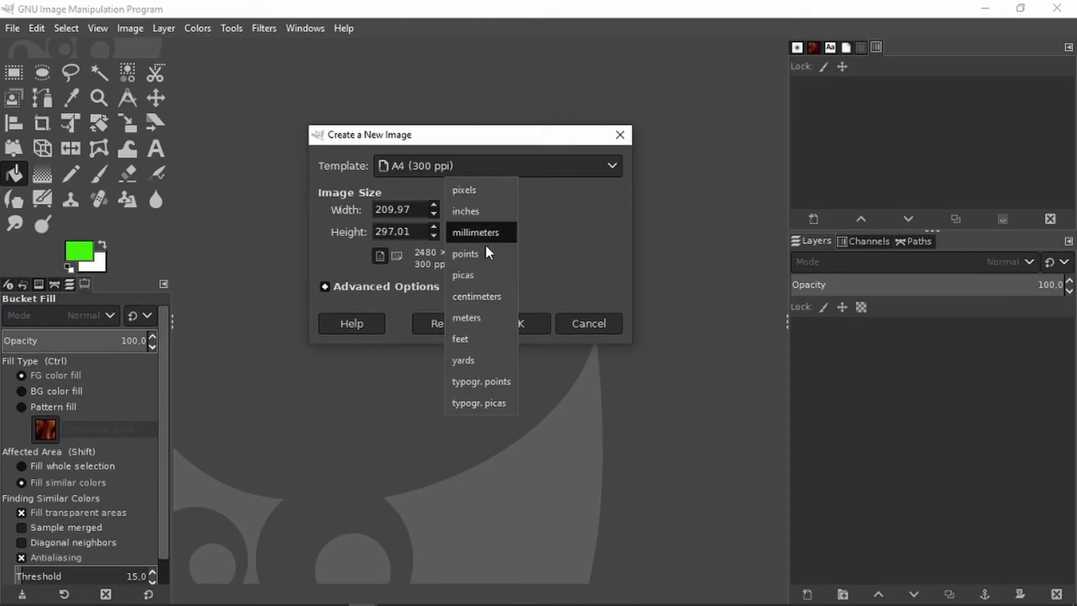
{"action": "left_click", "coordinate": [493, 301]}
{"action": "left_click", "coordinate": [504, 321]}
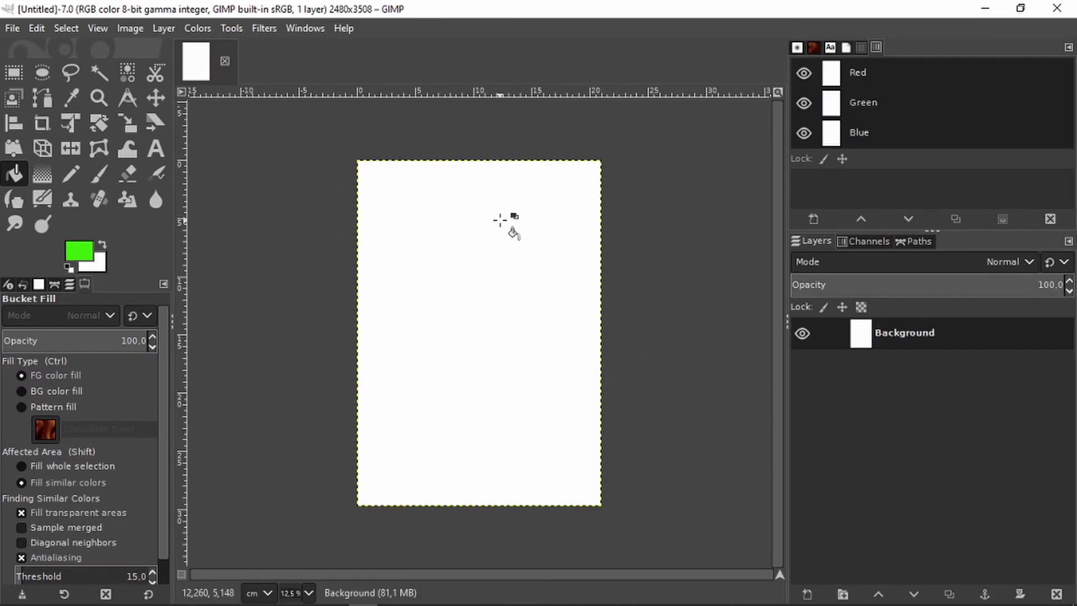
Add a new full-size layer above the background, filled with transparency
{"action": "left_click", "coordinate": [807, 594]}
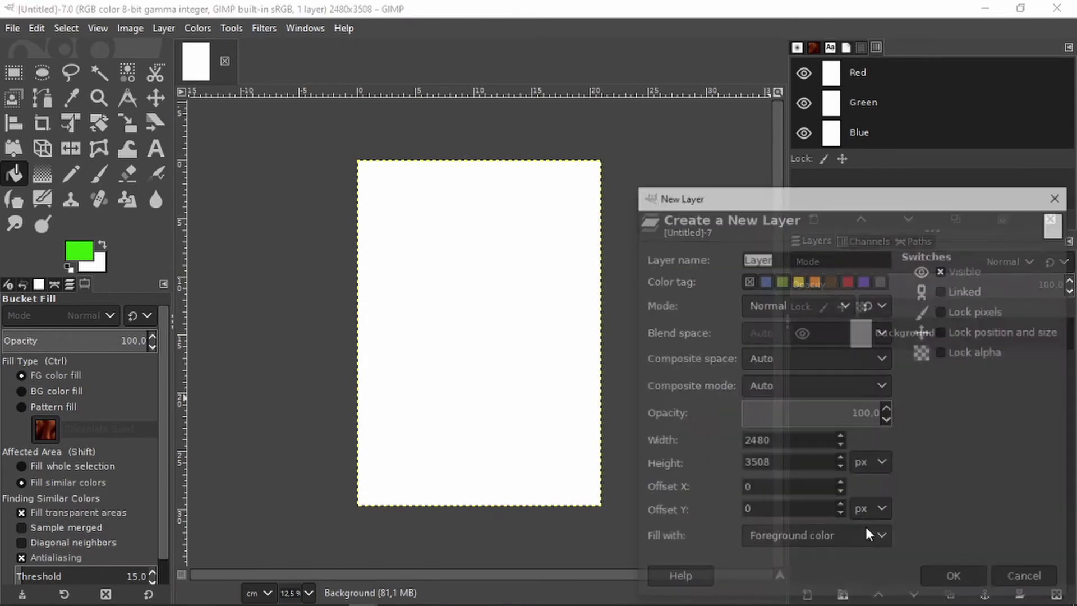
{"action": "left_click", "coordinate": [850, 536]}
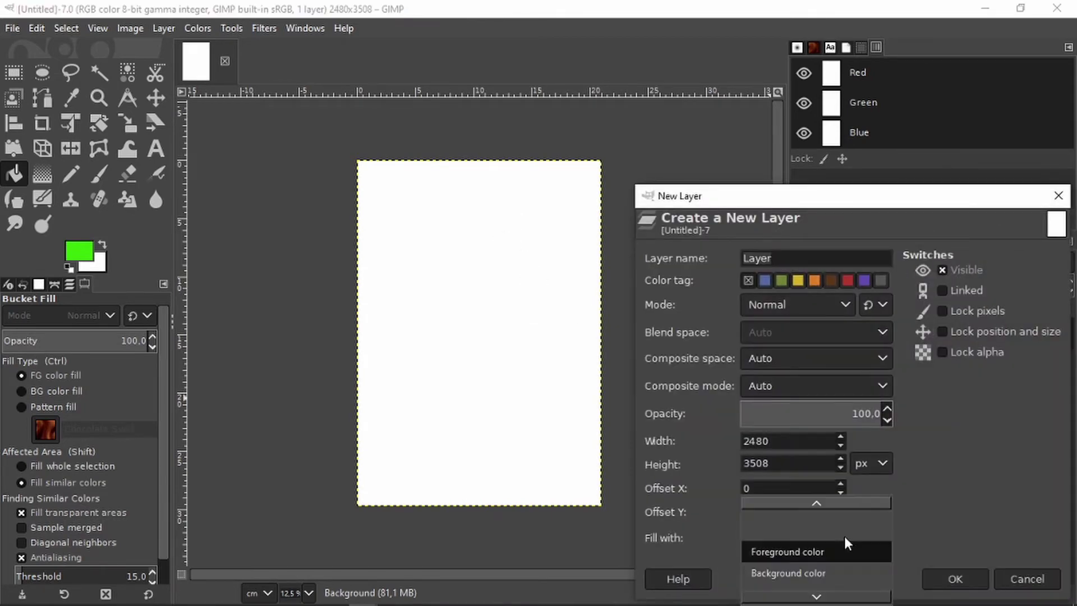
{"action": "scroll", "coordinate": [844, 536], "scroll_direction": "down", "scroll_amount": 2}
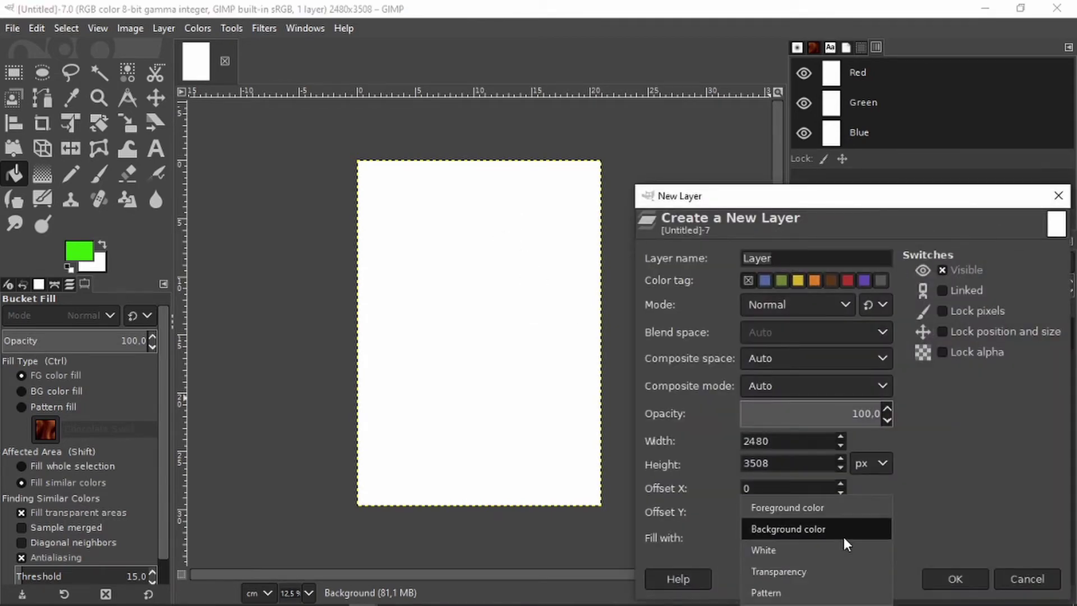
{"action": "left_click", "coordinate": [795, 578]}
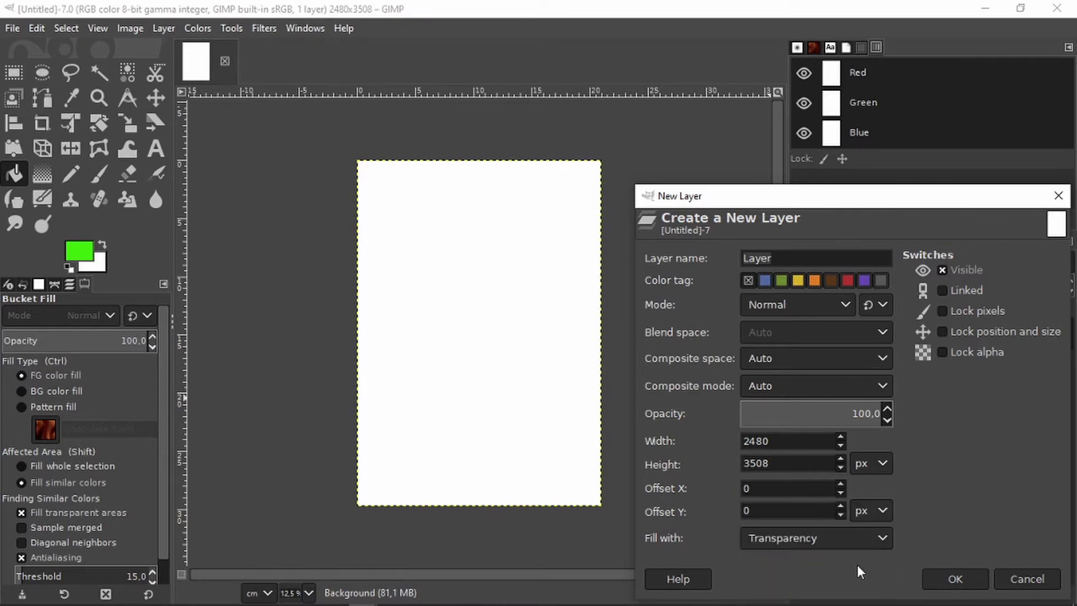
{"action": "left_click", "coordinate": [947, 580]}
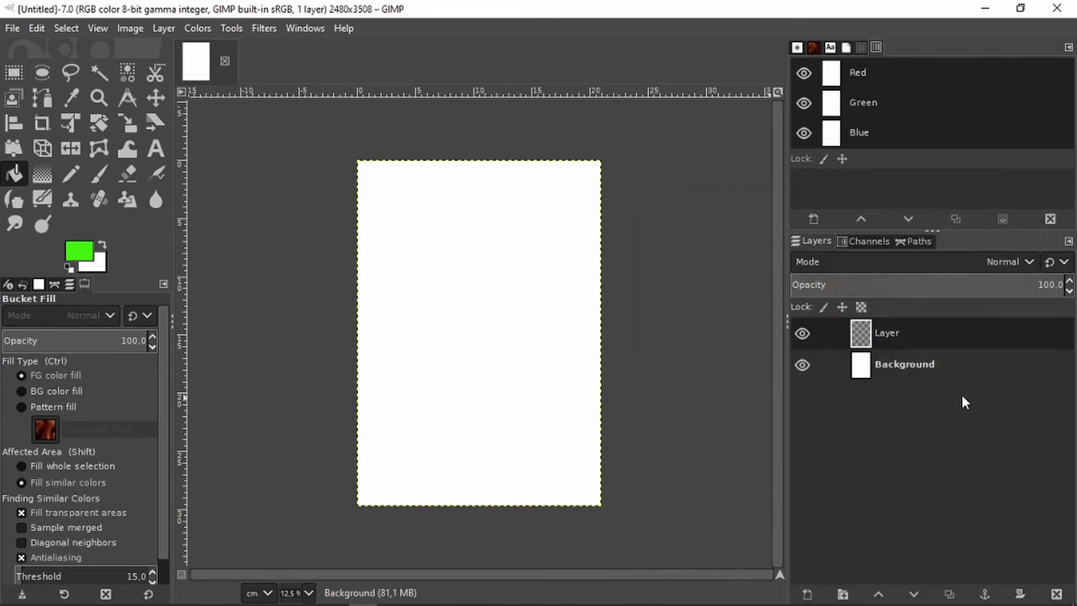
Draw a nearly square rectangular selection about 4.13 × 4.03 cm near the page's left edge
{"action": "scroll", "coordinate": [393, 275], "scroll_direction": "up", "scroll_amount": 2}
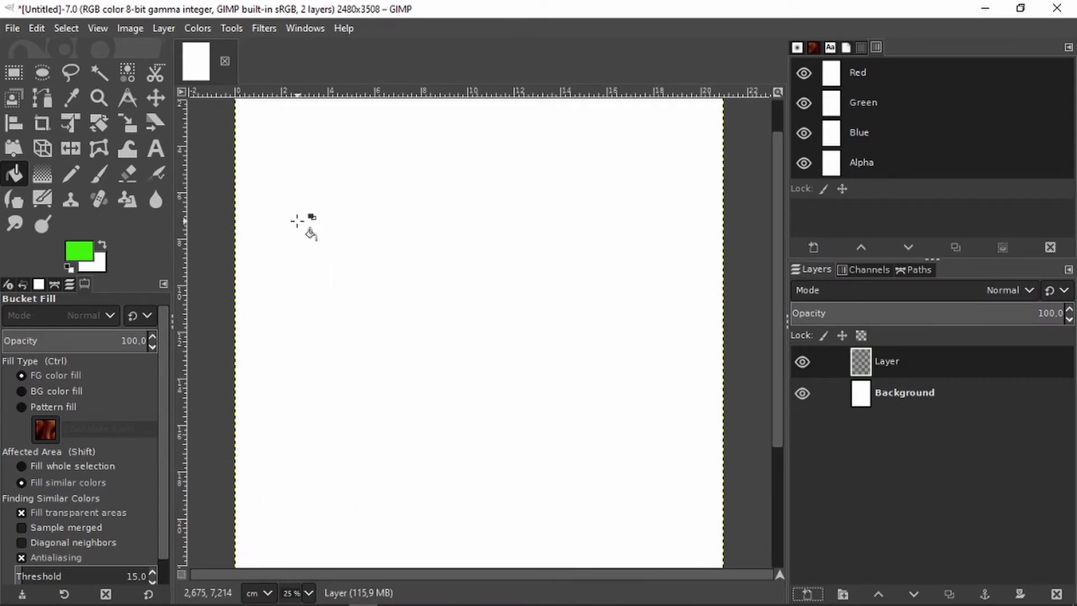
{"action": "left_click", "coordinate": [10, 73]}
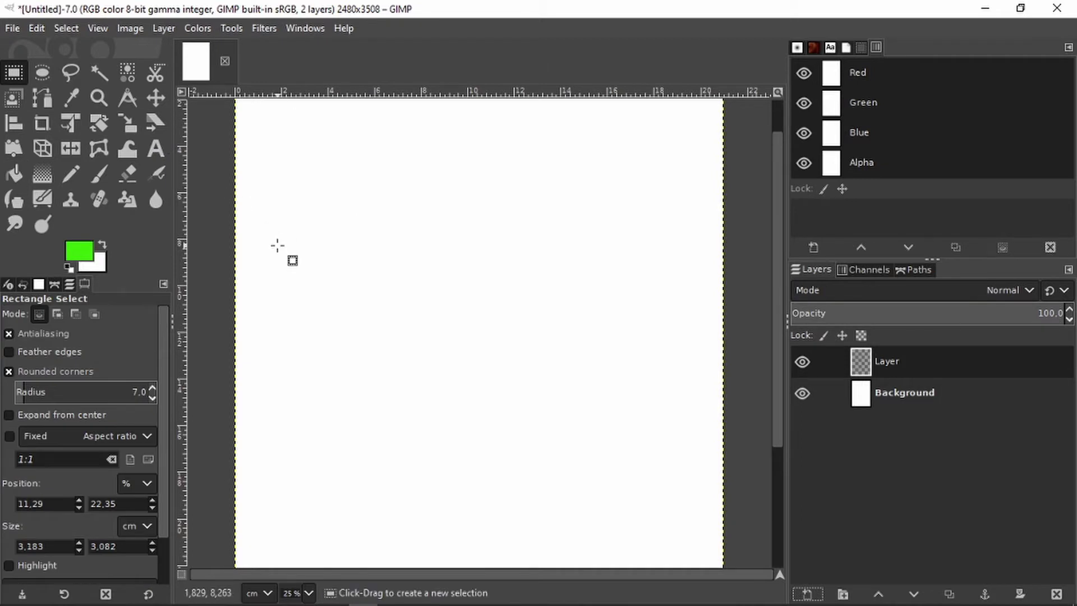
{"action": "left_click_drag", "start_coordinate": [276, 242], "coordinate": [372, 336]}
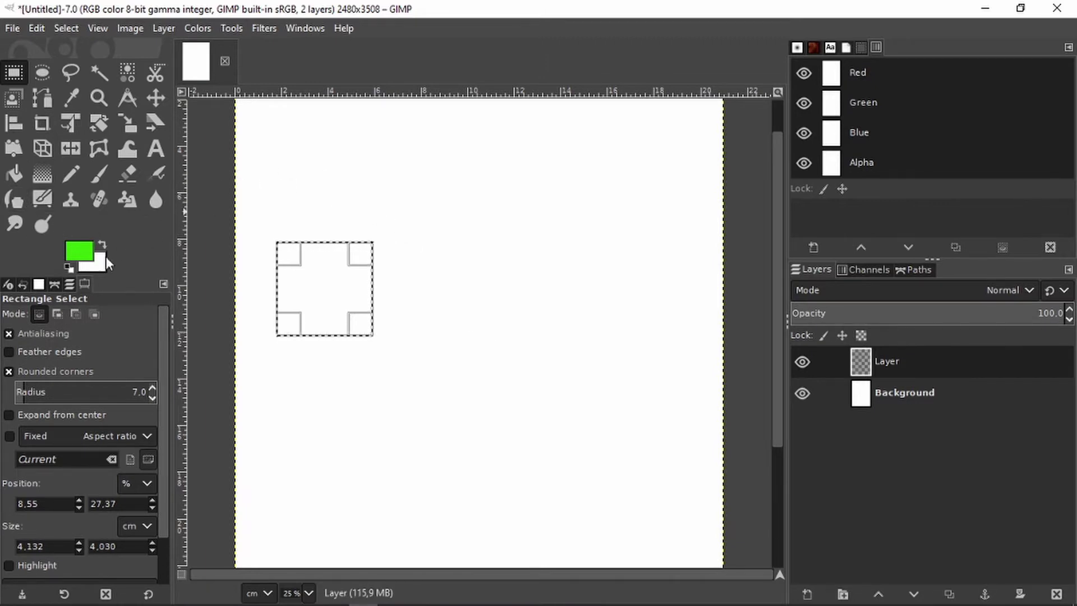
Fill the selection with the green foreground color 43f60f using Bucket Fill and clear the selection
{"action": "left_click", "coordinate": [85, 252]}
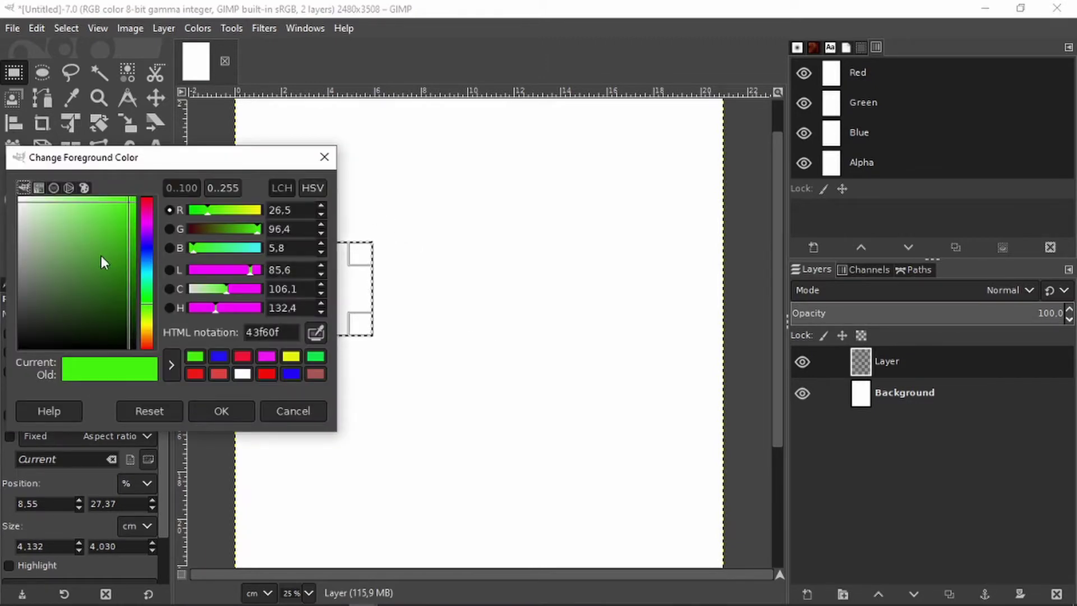
{"action": "left_click", "coordinate": [247, 412]}
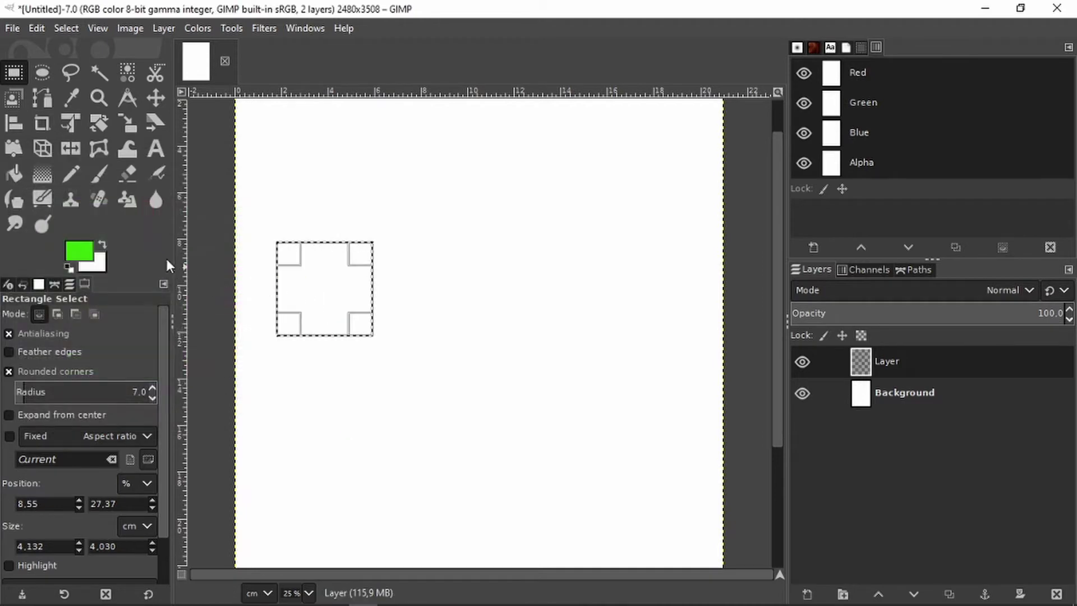
{"action": "left_click", "coordinate": [16, 172]}
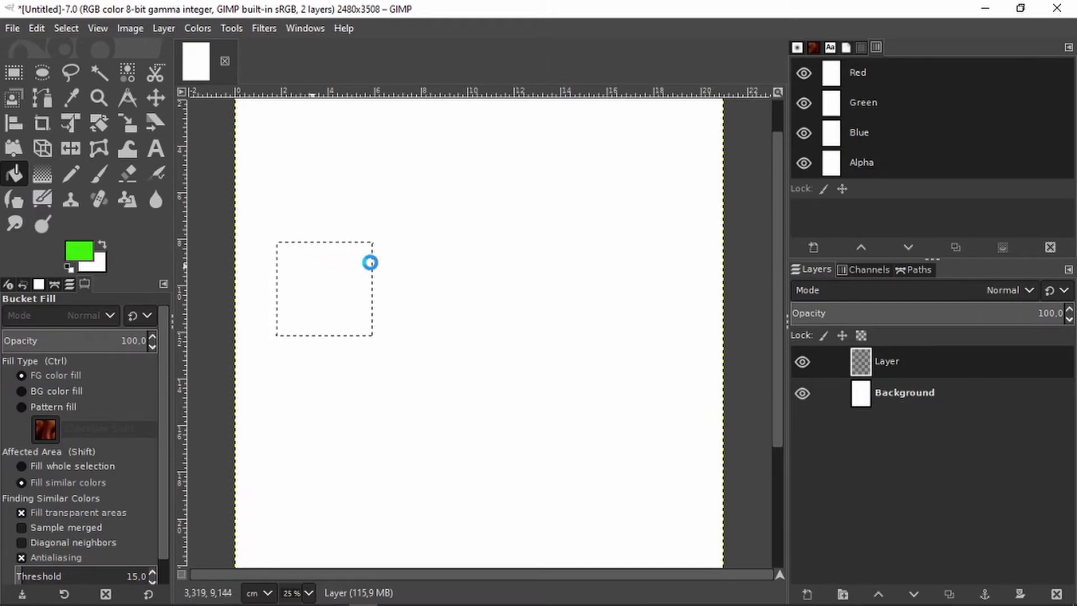
{"action": "left_click", "coordinate": [371, 263]}
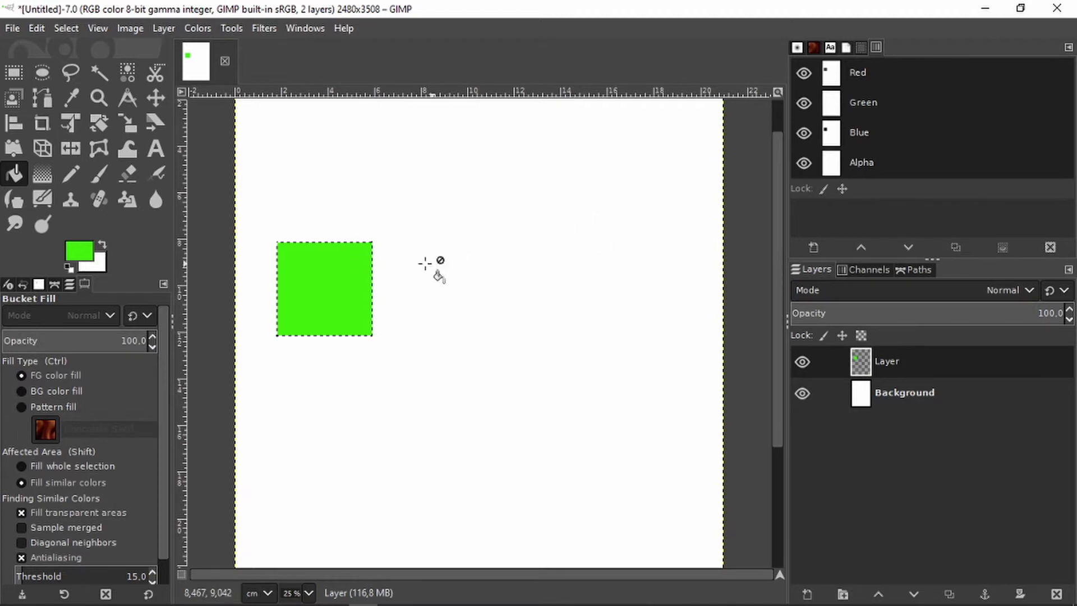
{"action": "left_click", "coordinate": [64, 28]}
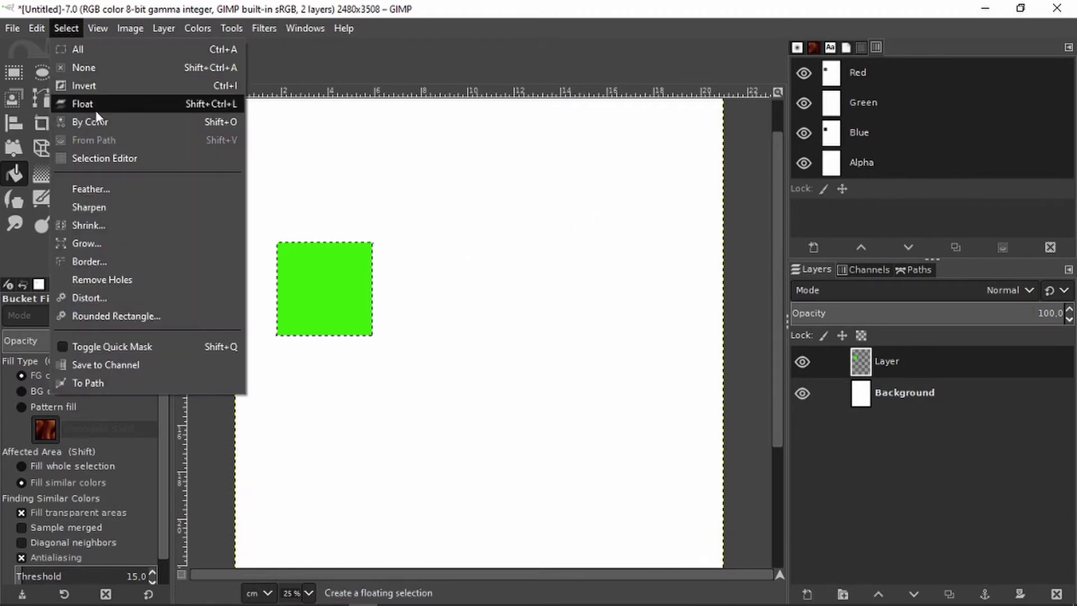
{"action": "left_click", "coordinate": [92, 68]}
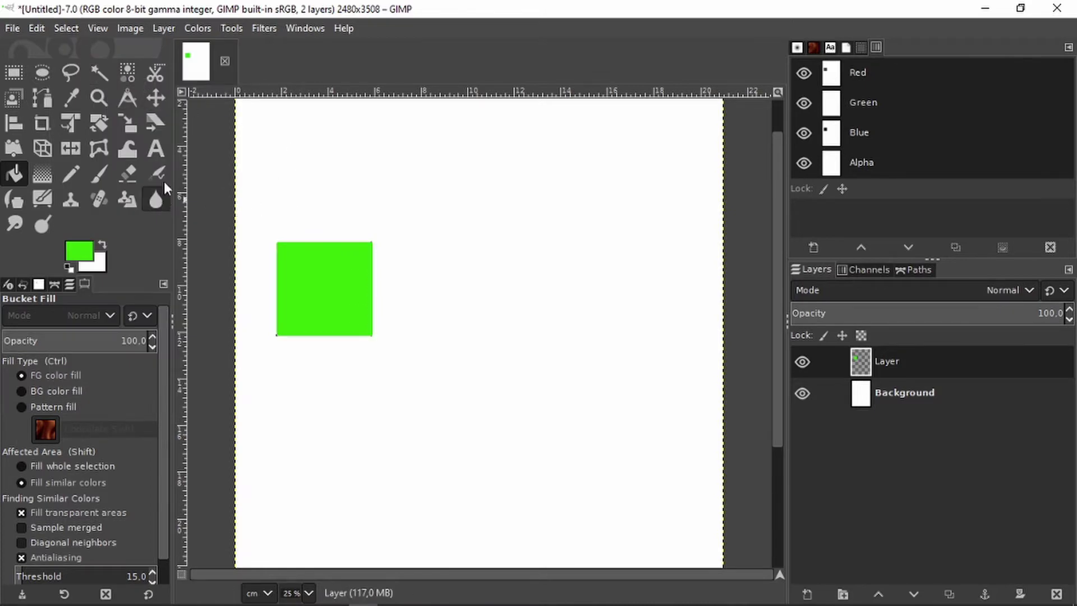
Move the green square's layer slightly to the right and crop the layer to its content
{"action": "left_click", "coordinate": [155, 98]}
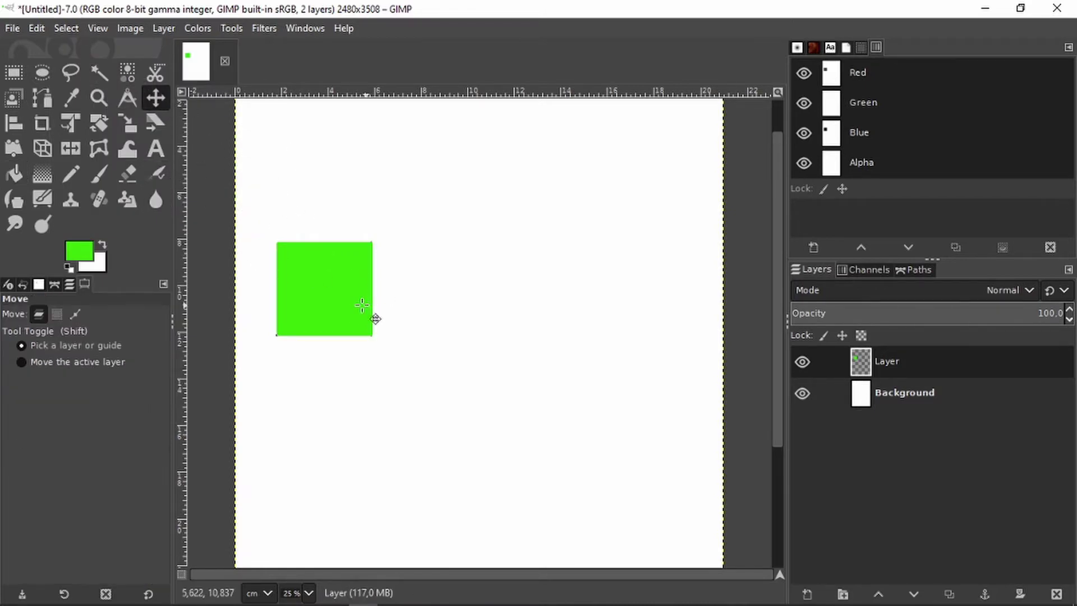
{"action": "left_click_drag", "start_coordinate": [325, 295], "coordinate": [360, 286]}
{"action": "left_click", "coordinate": [131, 29]}
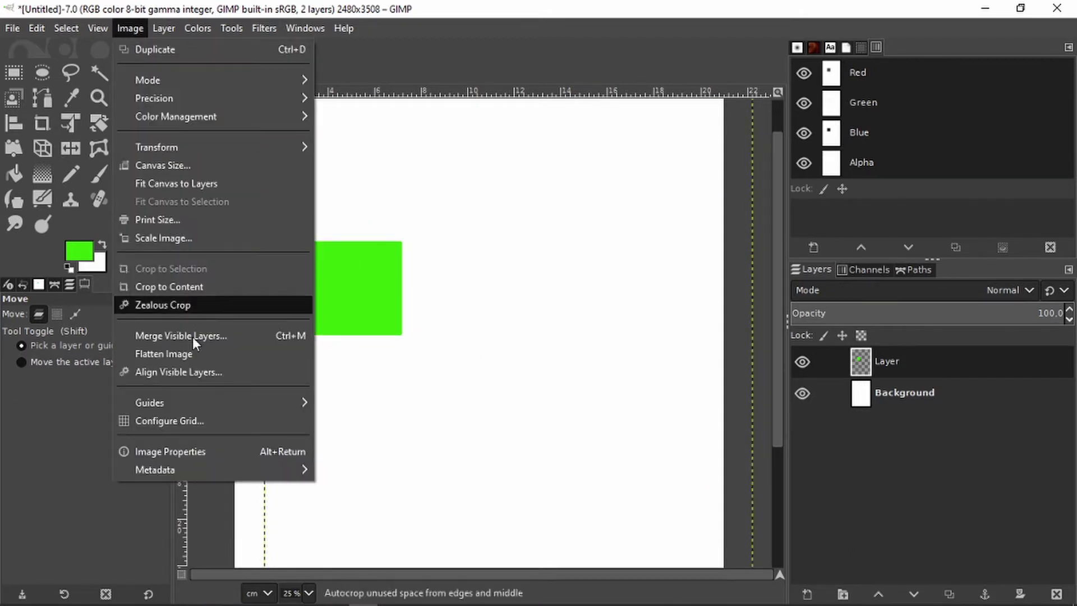
{"action": "mouse_move", "coordinate": [165, 28]}
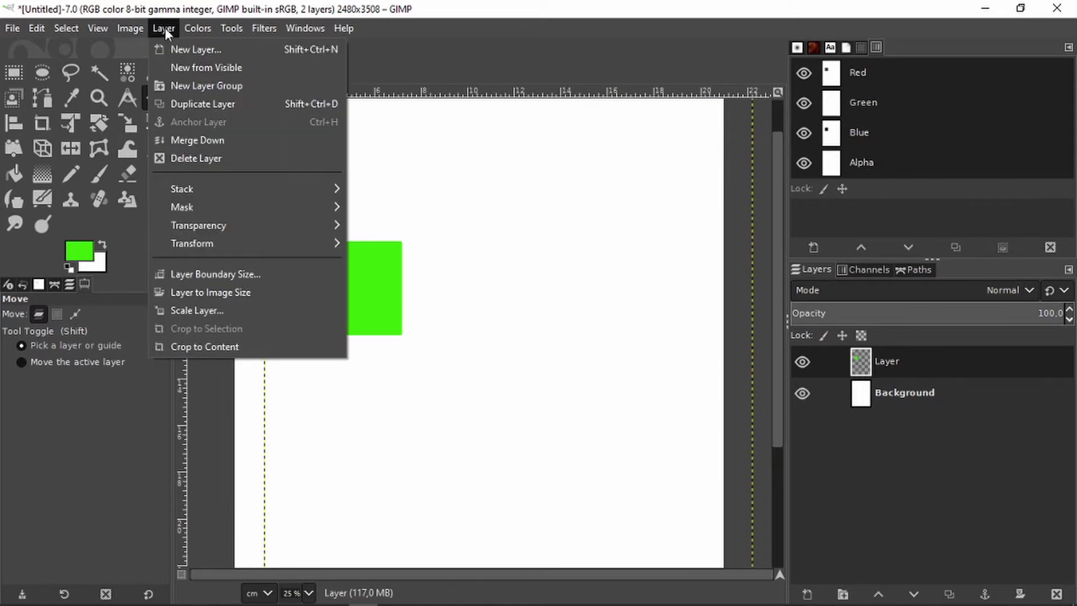
{"action": "left_click", "coordinate": [217, 347]}
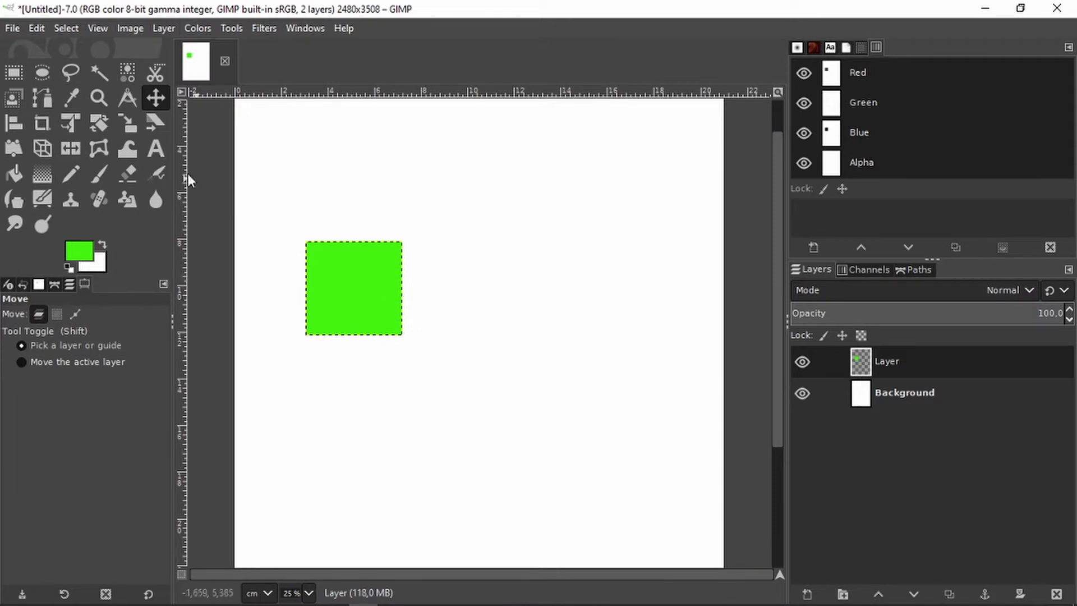
Reposition the green square and place a duplicate of its layer beside it on the right
{"action": "mouse_move", "coordinate": [347, 291]}
{"action": "left_mouse_down"}
{"action": "mouse_move", "coordinate": [464, 241]}
{"action": "mouse_move", "coordinate": [379, 282]}
{"action": "mouse_move", "coordinate": [413, 320]}
{"action": "mouse_move", "coordinate": [466, 311]}
{"action": "mouse_move", "coordinate": [483, 245]}
{"action": "mouse_move", "coordinate": [365, 279]}
{"action": "left_mouse_up"}
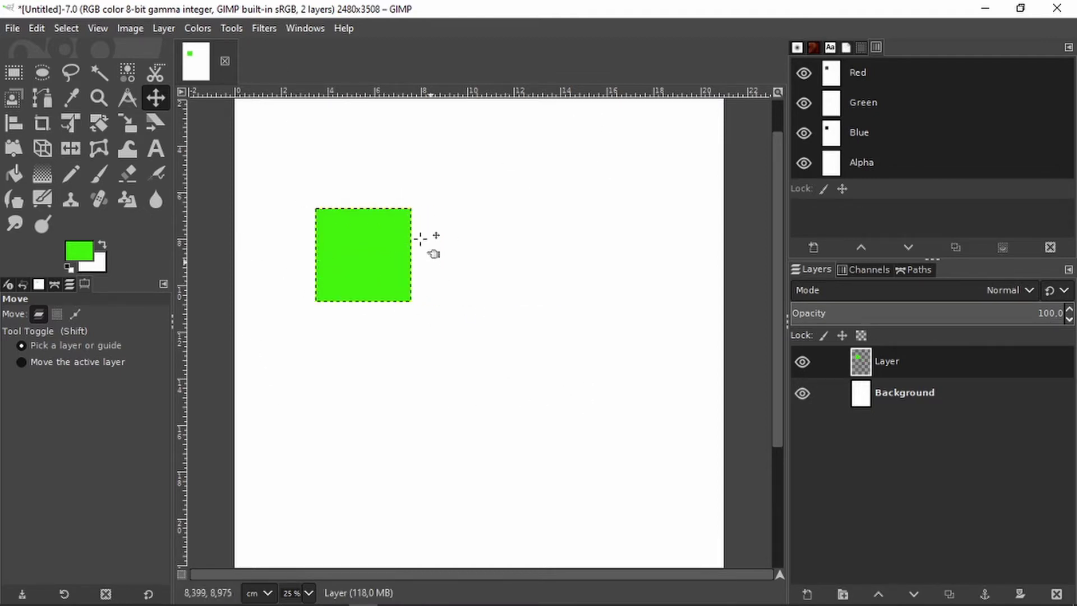
{"action": "left_click_drag", "start_coordinate": [393, 268], "coordinate": [395, 290]}
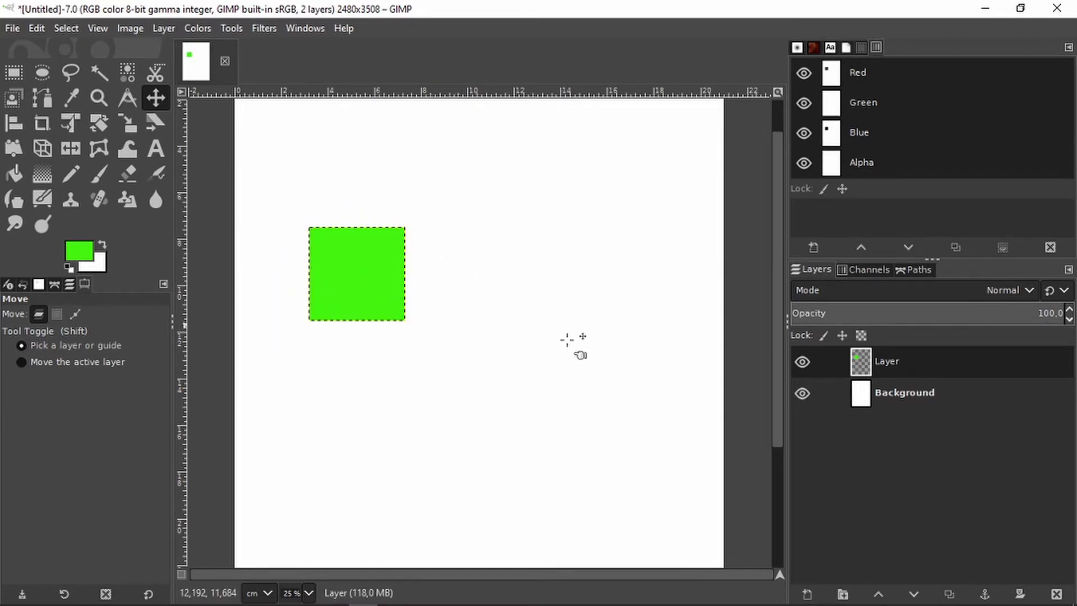
{"action": "left_click", "coordinate": [950, 594]}
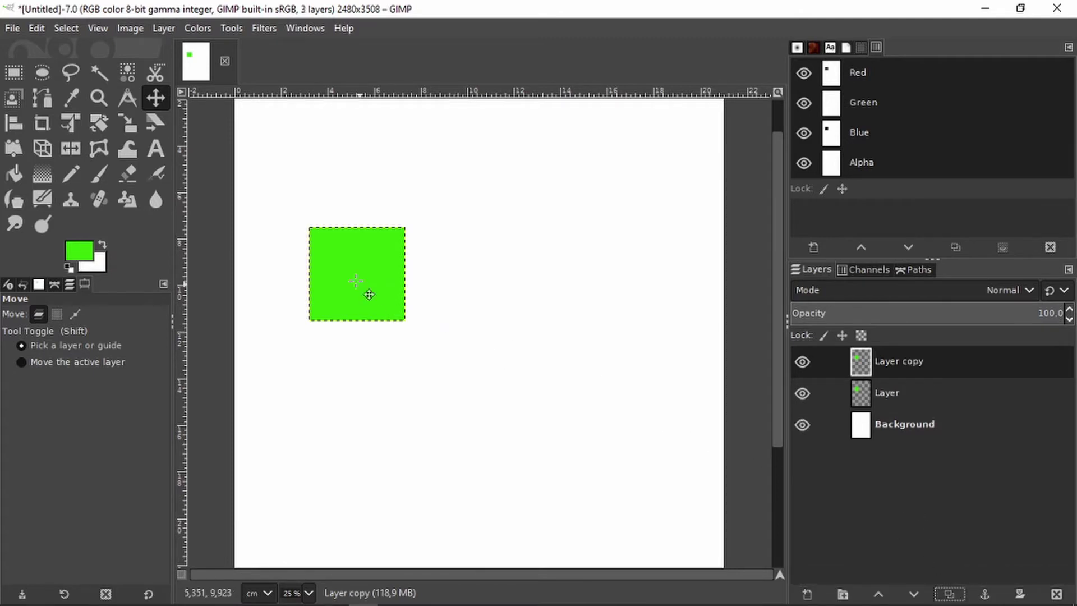
{"action": "left_click_drag", "start_coordinate": [366, 296], "coordinate": [497, 289]}
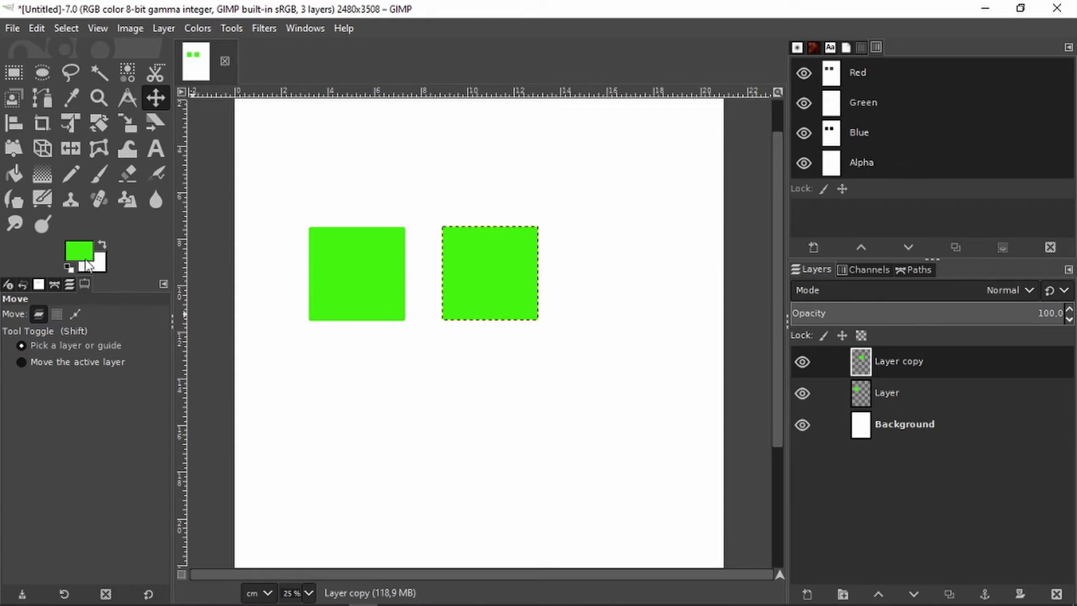
Set the foreground color to pinkish red f60f5e and fill the duplicated square with it
{"action": "left_click", "coordinate": [86, 253]}
{"action": "left_click", "coordinate": [145, 245]}
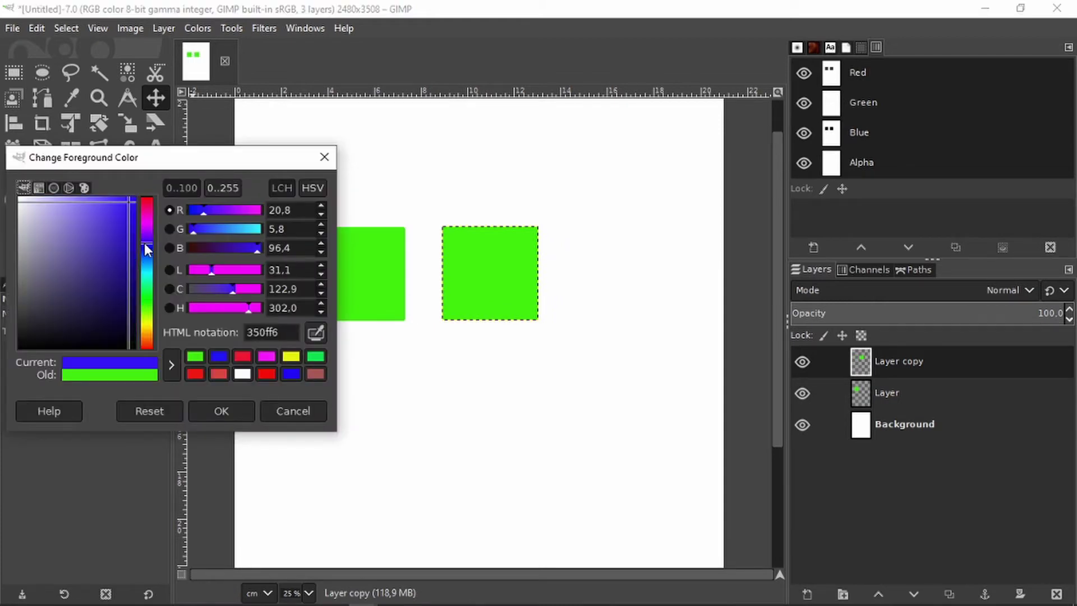
{"action": "left_click", "coordinate": [147, 205]}
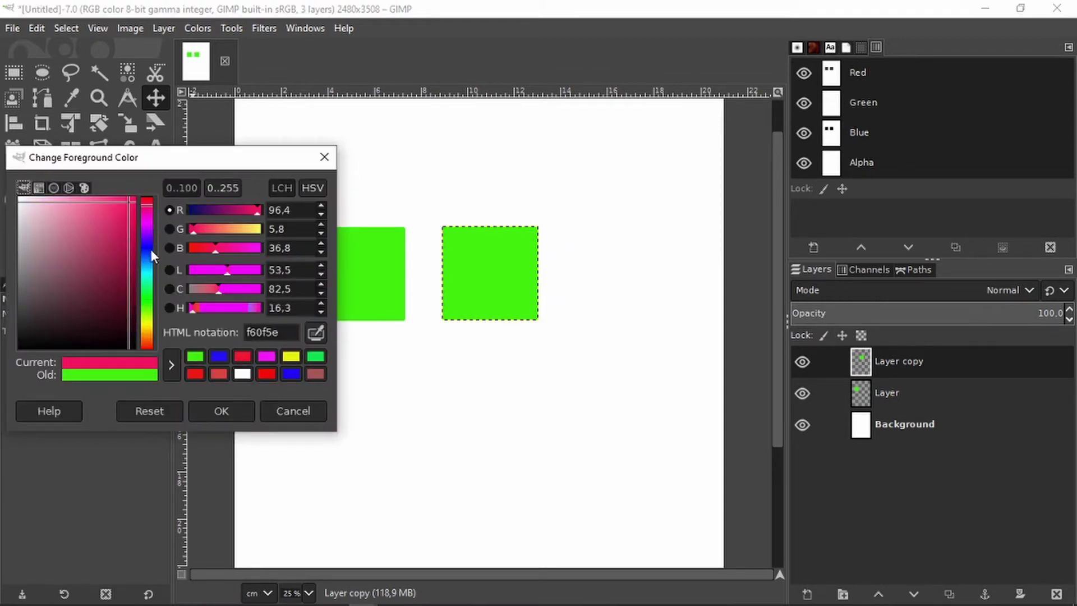
{"action": "left_click", "coordinate": [222, 411]}
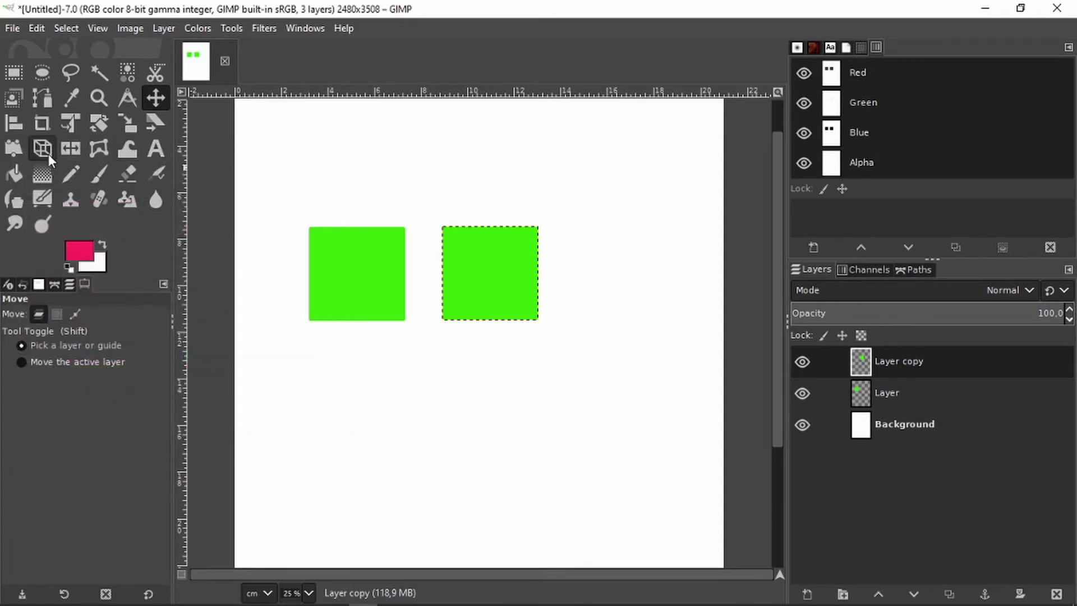
{"action": "left_click", "coordinate": [22, 173]}
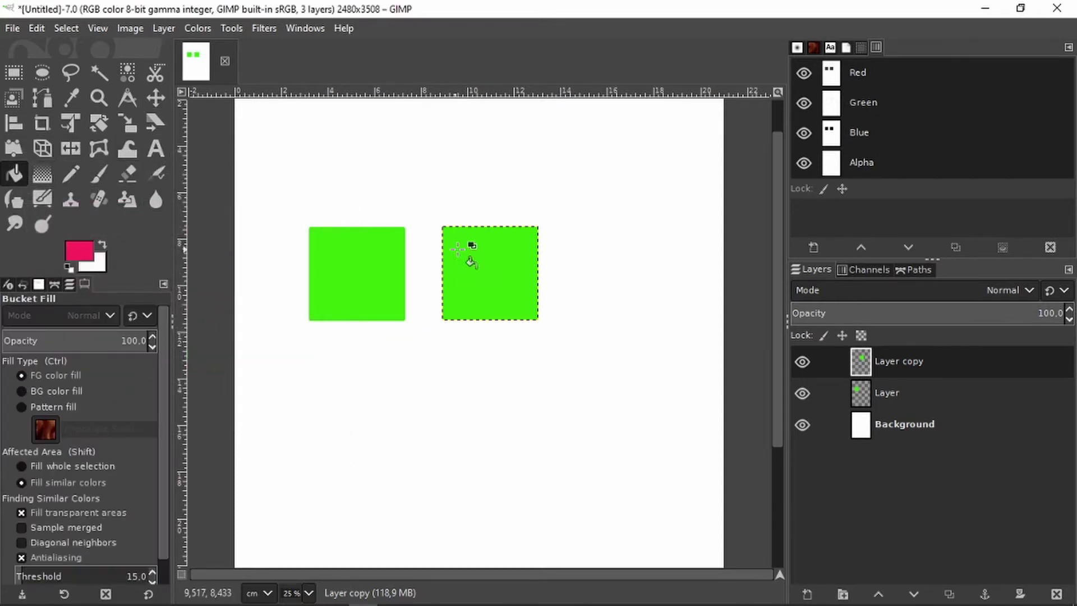
{"action": "left_click", "coordinate": [508, 258]}
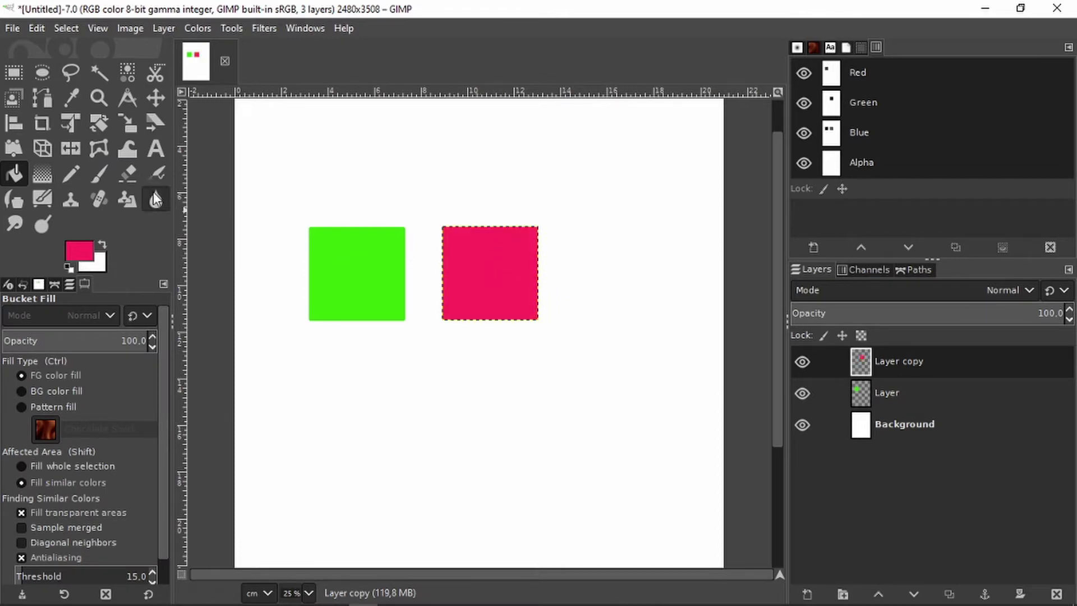
Shift the green and red squares toward the upper left and place a duplicate of the red square to their right
{"action": "left_click", "coordinate": [156, 97]}
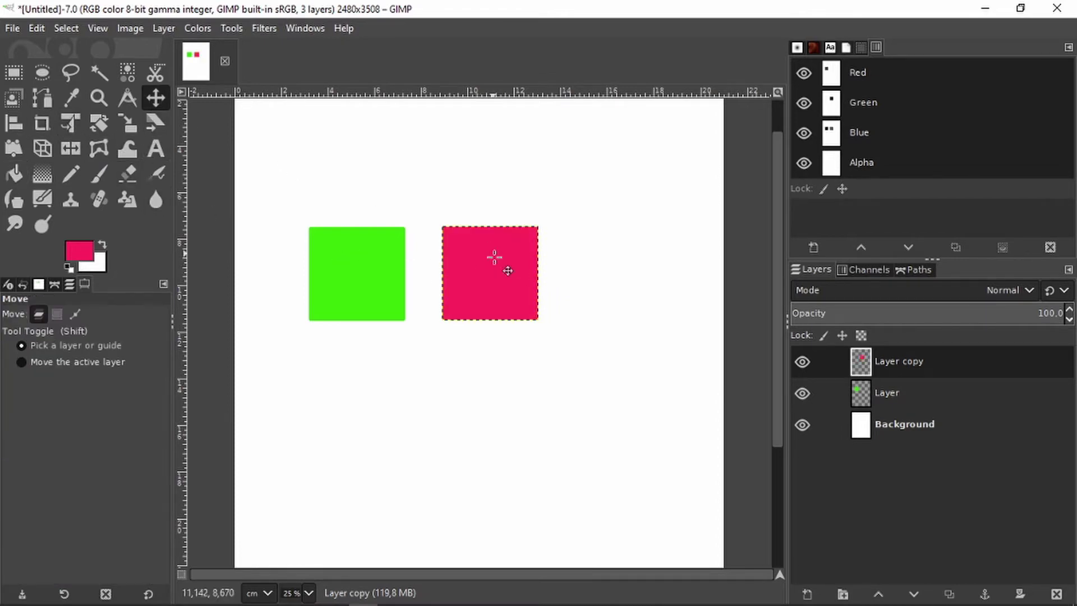
{"action": "left_click_drag", "start_coordinate": [361, 272], "coordinate": [297, 258]}
{"action": "left_click_drag", "start_coordinate": [481, 264], "coordinate": [555, 258]}
{"action": "left_click", "coordinate": [949, 595]}
Set the foreground color to yellow-green daf60f and fill the rightmost square with it
{"action": "left_click", "coordinate": [79, 251]}
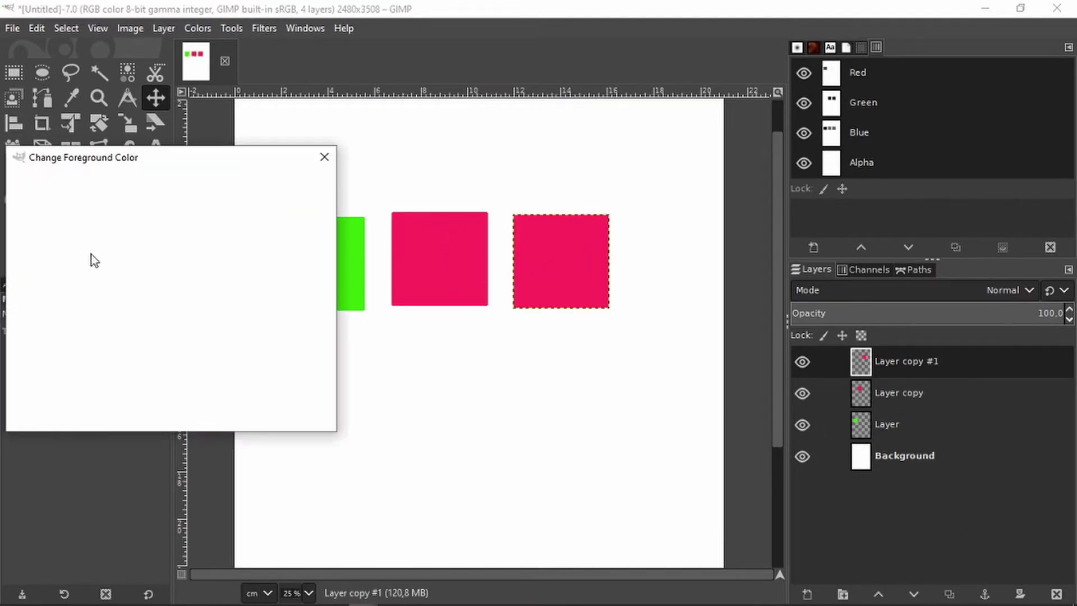
{"action": "left_click", "coordinate": [149, 254]}
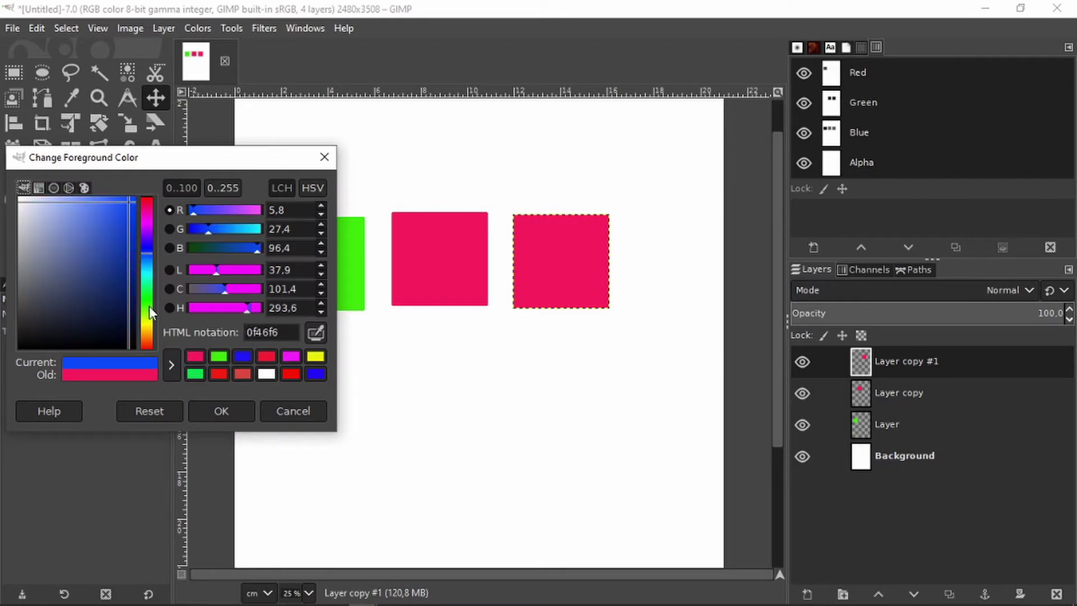
{"action": "left_click_drag", "start_coordinate": [150, 306], "coordinate": [147, 321]}
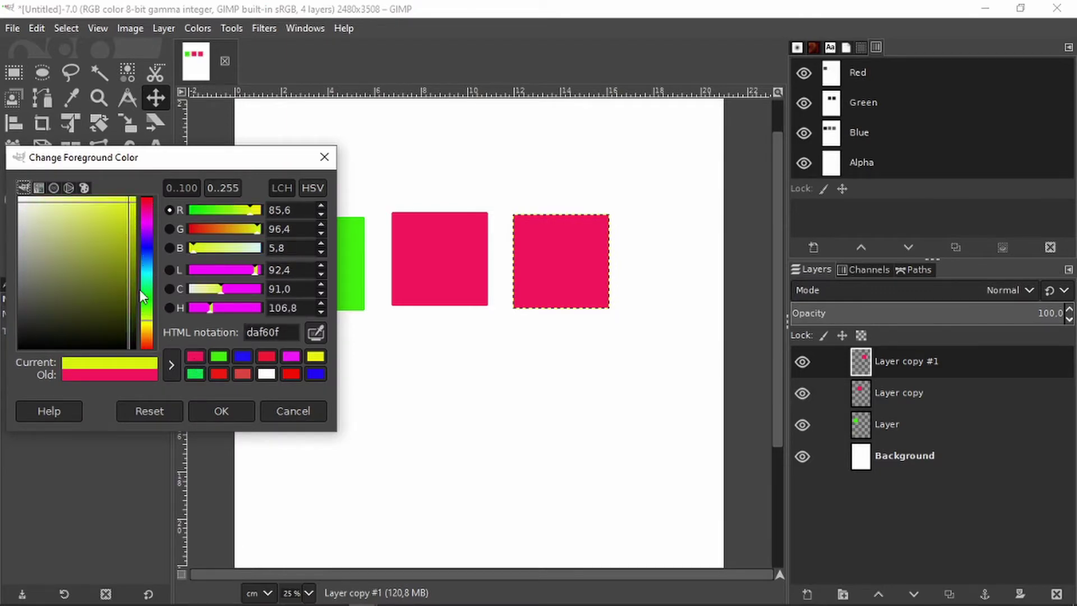
{"action": "left_click", "coordinate": [235, 404]}
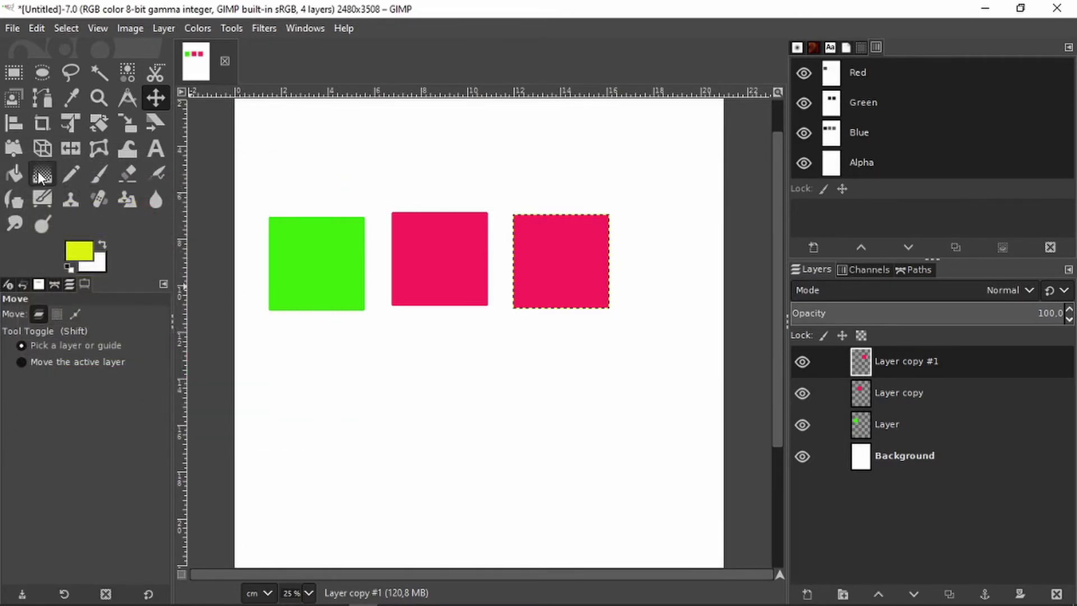
{"action": "left_click", "coordinate": [14, 174]}
{"action": "left_click", "coordinate": [560, 250]}
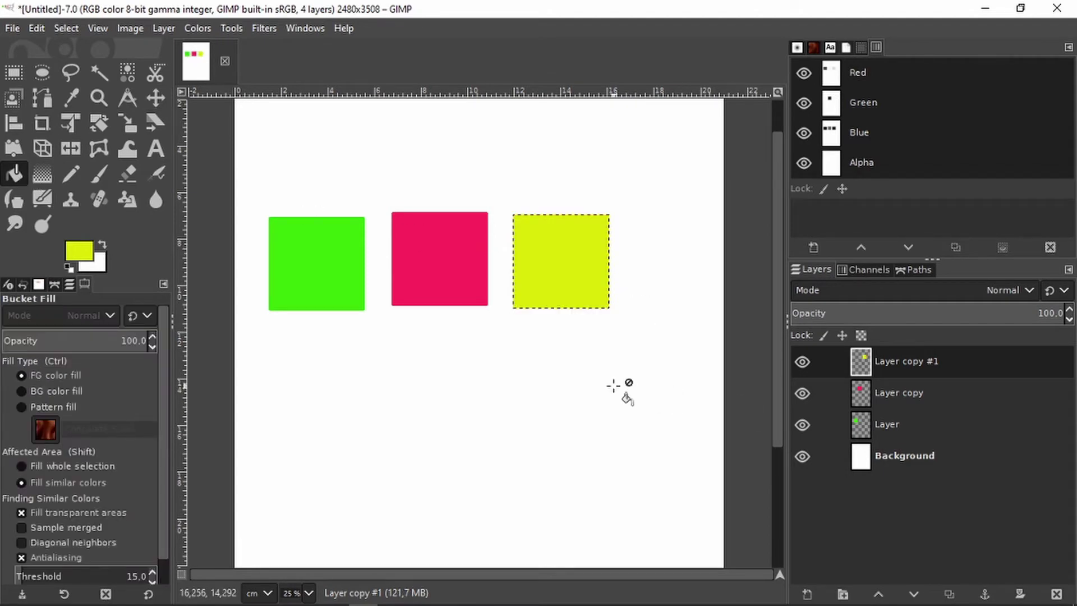
Change the foreground color to bright yellow f8ff00 and fill the rightmost square with it
{"action": "left_click", "coordinate": [84, 256]}
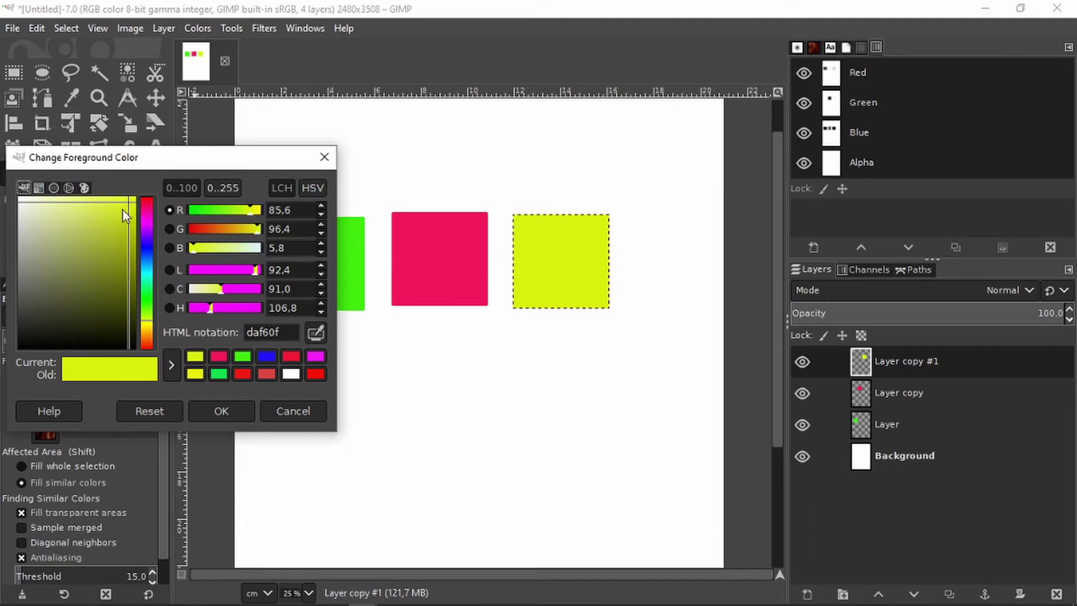
{"action": "left_click_drag", "start_coordinate": [150, 329], "coordinate": [151, 324]}
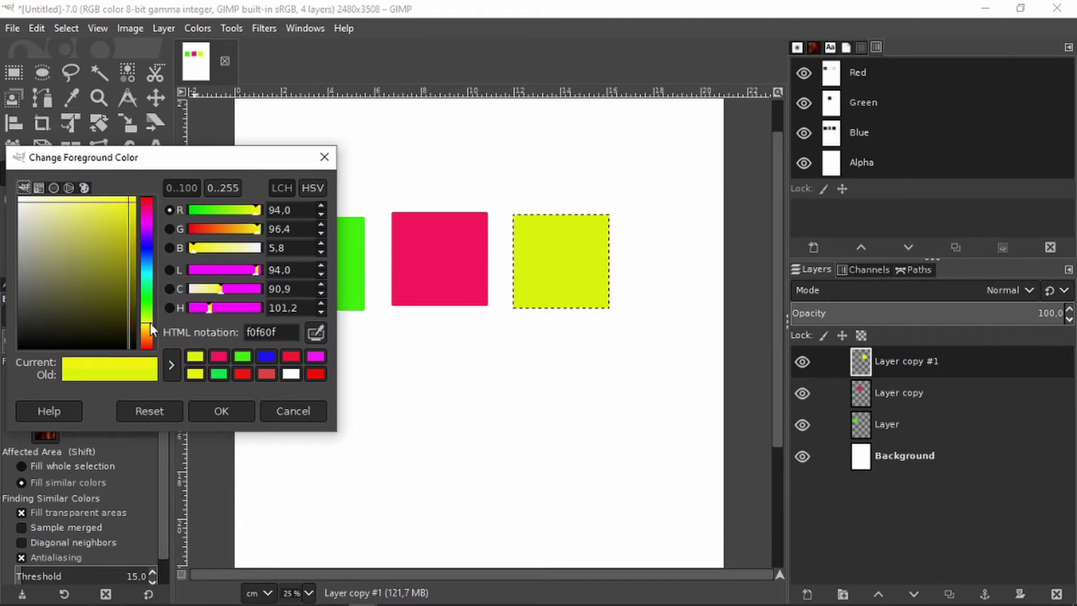
{"action": "mouse_move", "coordinate": [125, 223]}
{"action": "left_mouse_down"}
{"action": "mouse_move", "coordinate": [124, 196]}
{"action": "mouse_move", "coordinate": [147, 196]}
{"action": "left_mouse_up"}
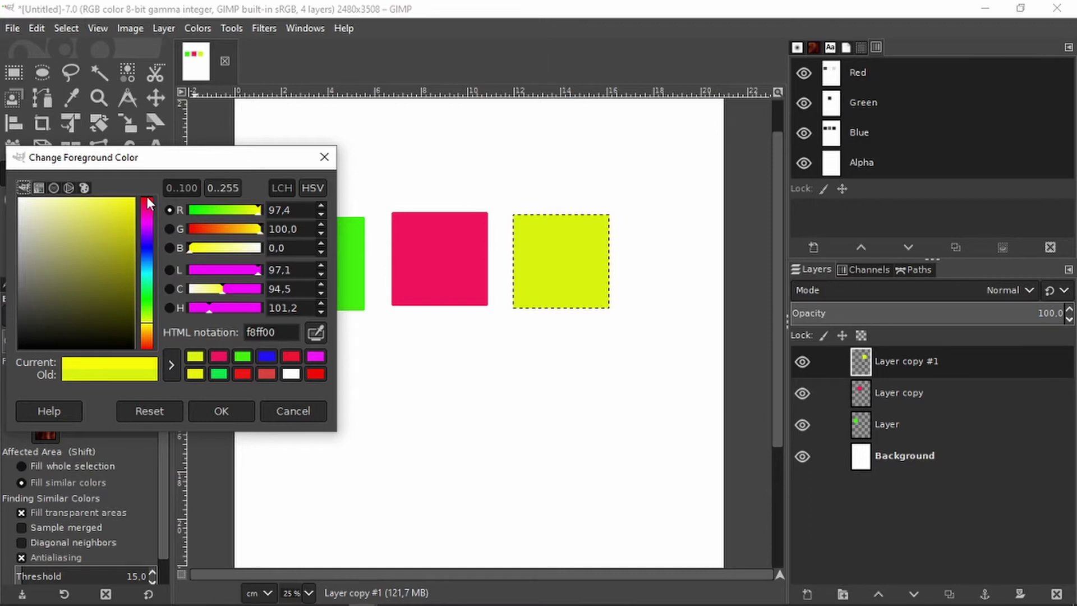
{"action": "left_click", "coordinate": [229, 412]}
{"action": "left_click", "coordinate": [568, 261]}
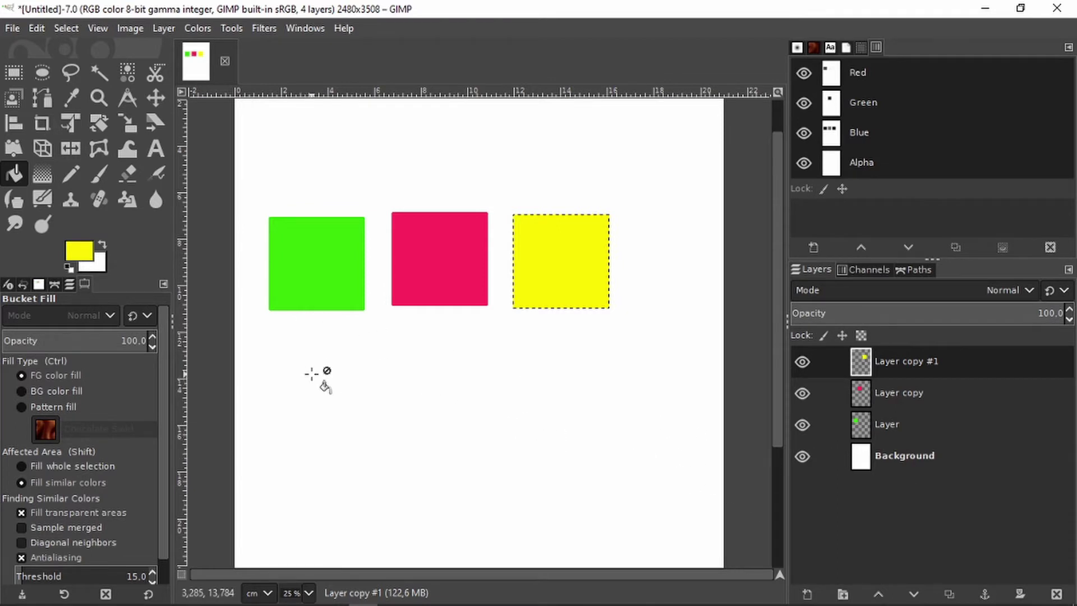
Shift the green, red and yellow squares to the left and place a duplicate of the yellow square's layer to their right
{"action": "left_click", "coordinate": [161, 98]}
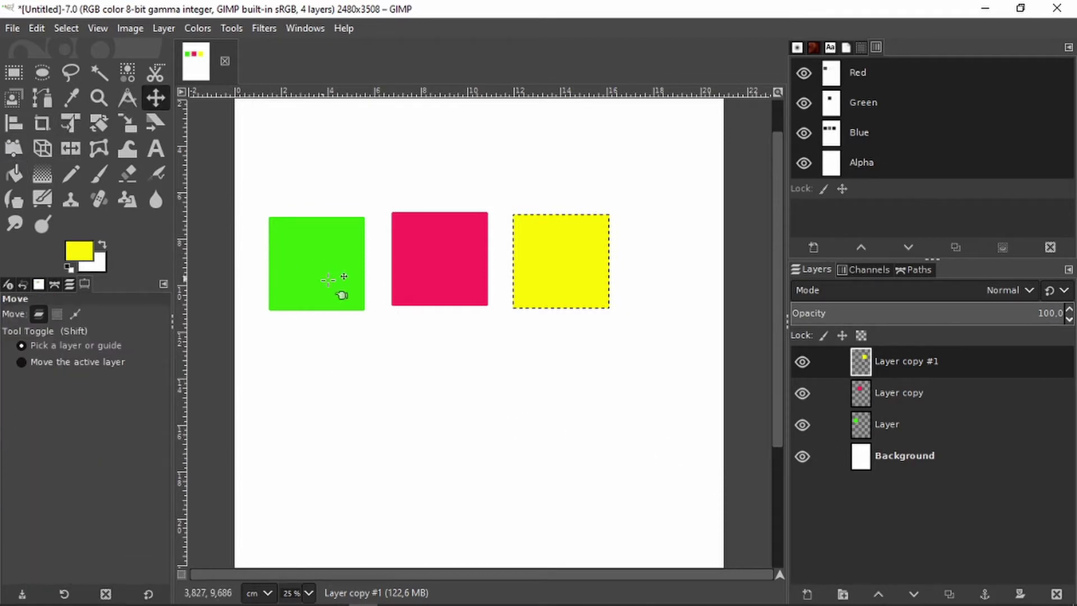
{"action": "left_click_drag", "start_coordinate": [339, 293], "coordinate": [314, 300]}
{"action": "left_click_drag", "start_coordinate": [428, 257], "coordinate": [398, 269]}
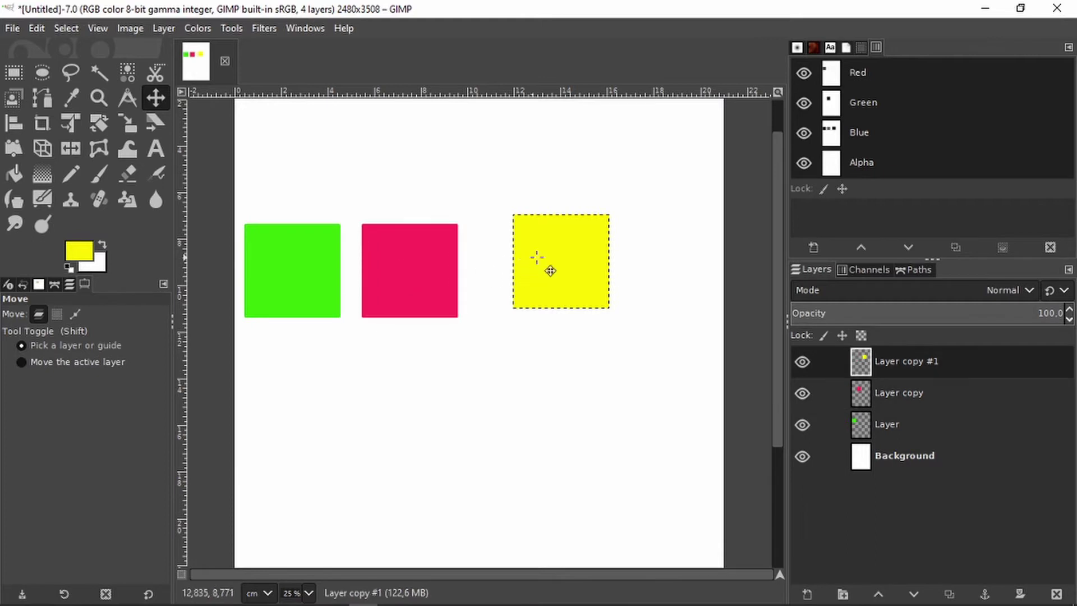
{"action": "left_click_drag", "start_coordinate": [548, 267], "coordinate": [515, 280]}
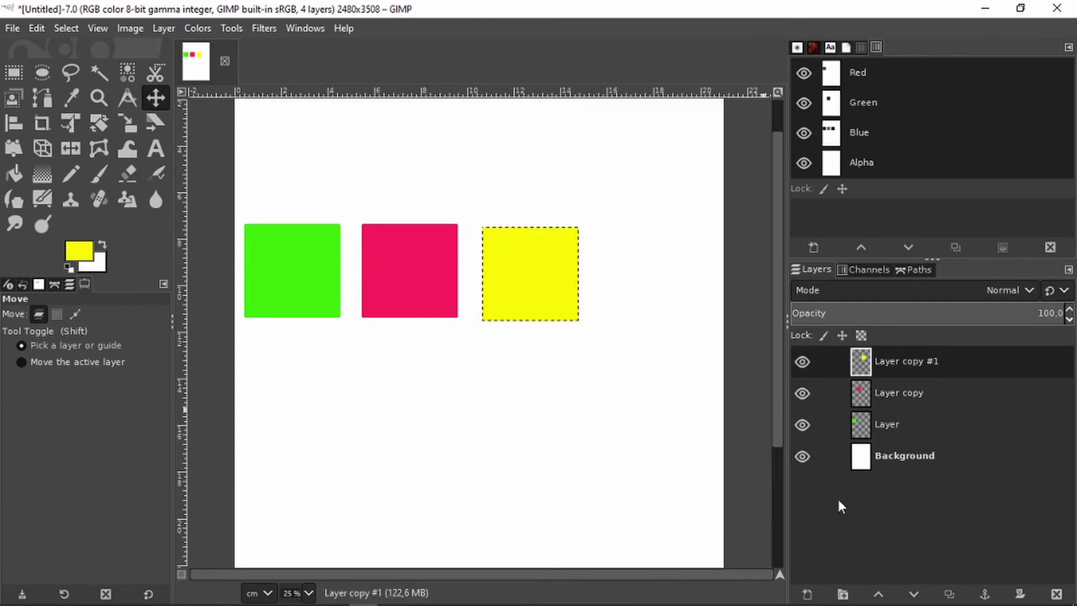
{"action": "left_click", "coordinate": [949, 594]}
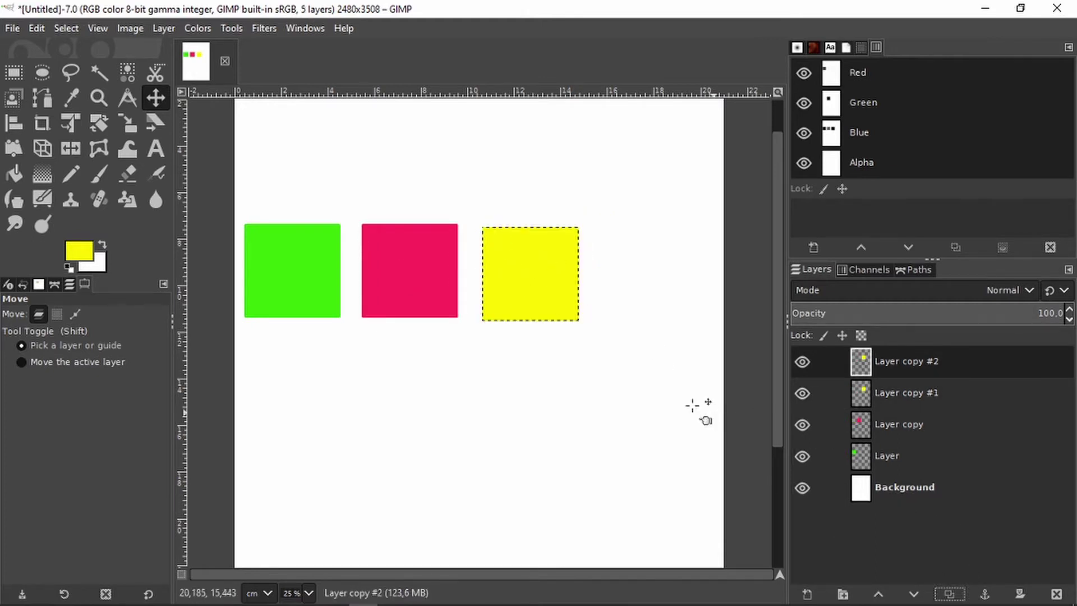
{"action": "left_click_drag", "start_coordinate": [513, 312], "coordinate": [633, 284]}
Set the foreground color to a medium blue and fill the duplicated yellow square with it
{"action": "left_click", "coordinate": [86, 257]}
{"action": "left_click", "coordinate": [148, 252]}
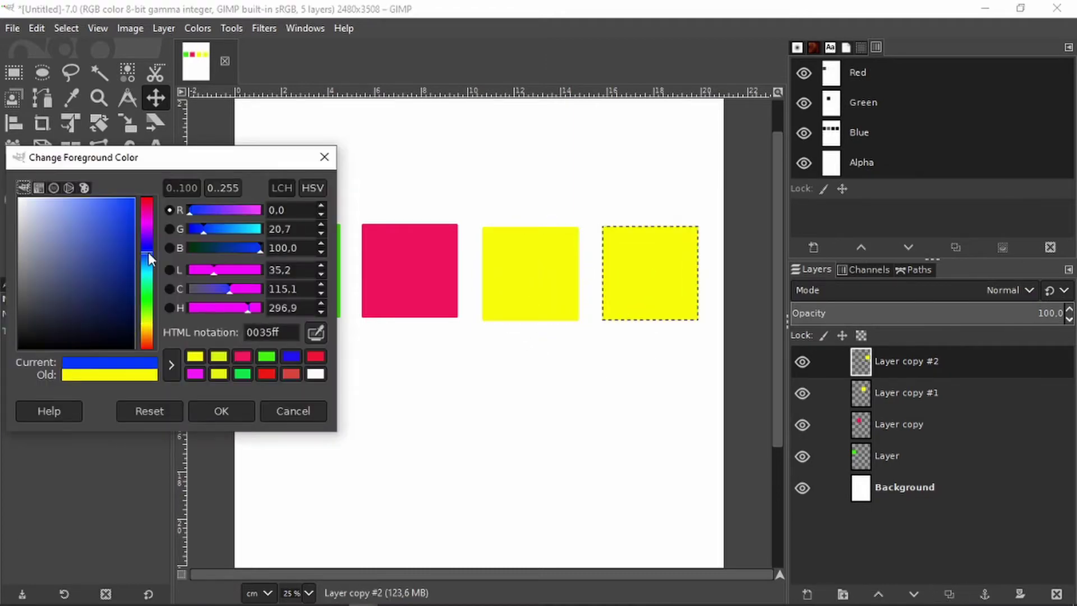
{"action": "left_click_drag", "start_coordinate": [148, 252], "coordinate": [147, 258]}
{"action": "left_click", "coordinate": [221, 411]}
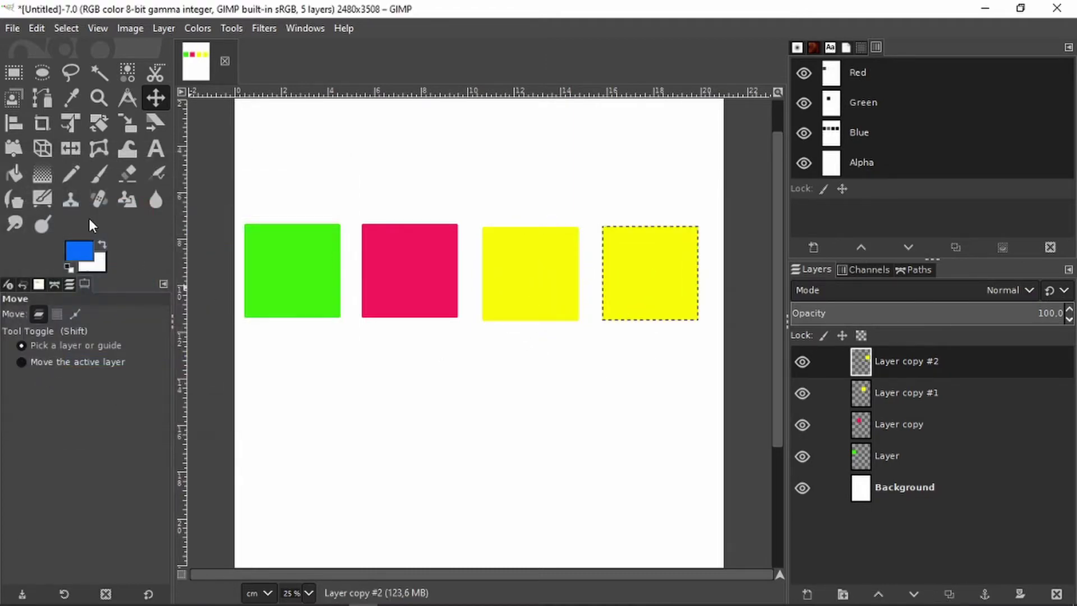
{"action": "left_click", "coordinate": [15, 175]}
{"action": "left_click", "coordinate": [651, 279]}
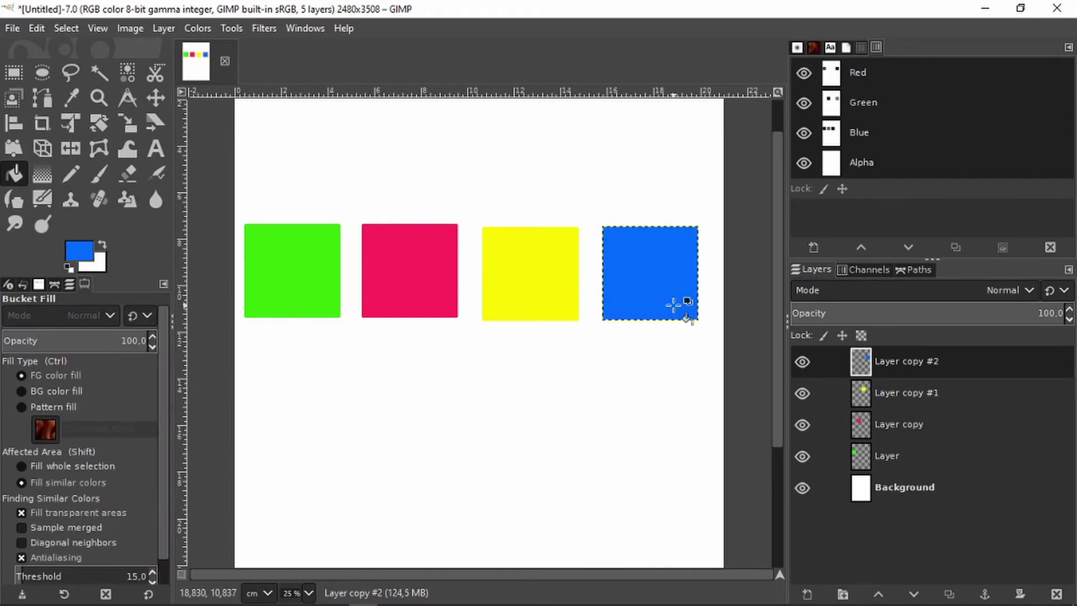
Move the green square up and to the right, out of the row
{"action": "scroll", "coordinate": [559, 324], "scroll_direction": "up", "scroll_amount": 2}
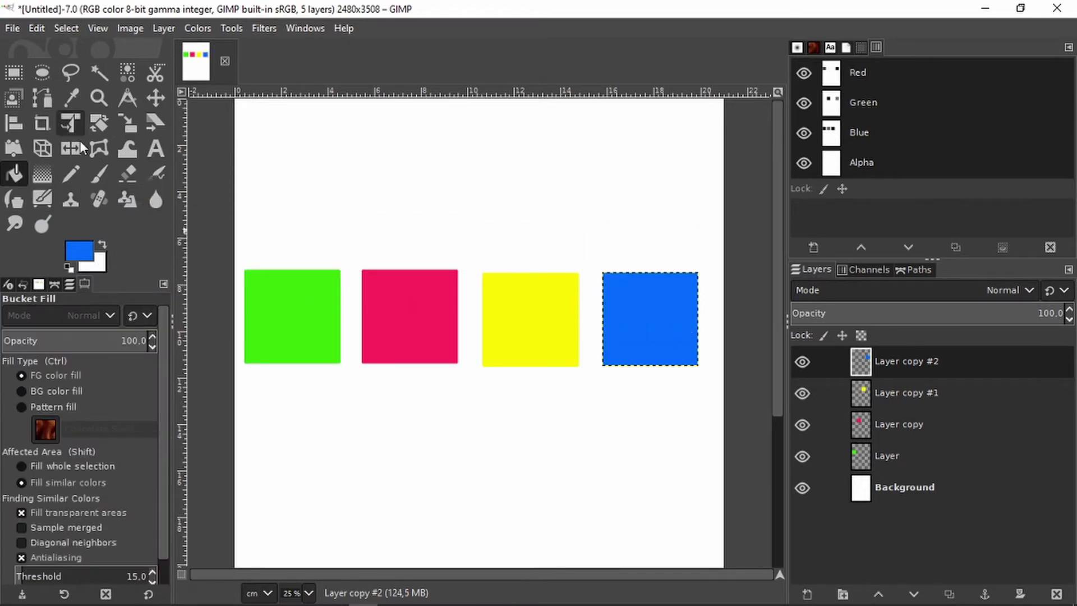
{"action": "left_click", "coordinate": [156, 99]}
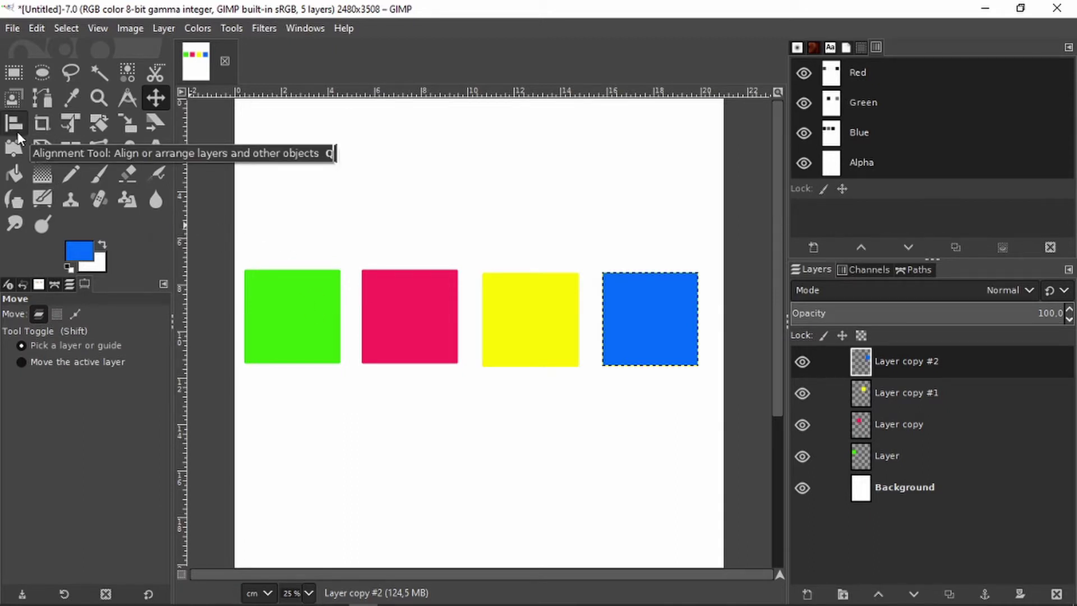
{"action": "left_click_drag", "start_coordinate": [277, 305], "coordinate": [355, 273]}
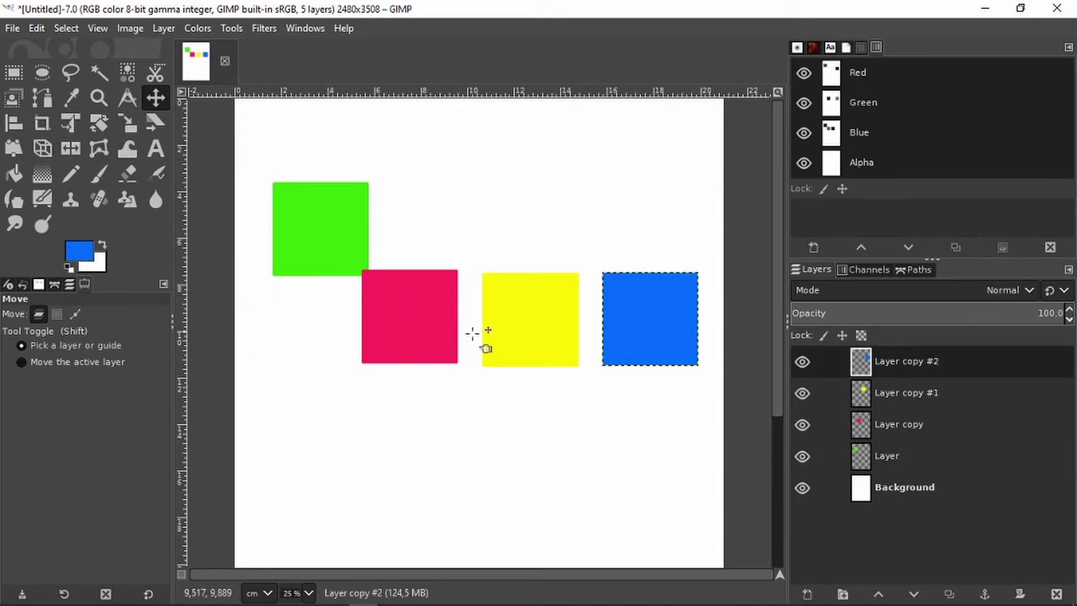
Examine which layer holds each colored square by selecting the squares and their layers one after another
{"action": "left_click", "coordinate": [511, 318]}
{"action": "left_click", "coordinate": [616, 312]}
{"action": "left_click", "coordinate": [505, 313]}
{"action": "left_click", "coordinate": [376, 292]}
{"action": "left_click", "coordinate": [646, 320]}
{"action": "left_click", "coordinate": [925, 402]}
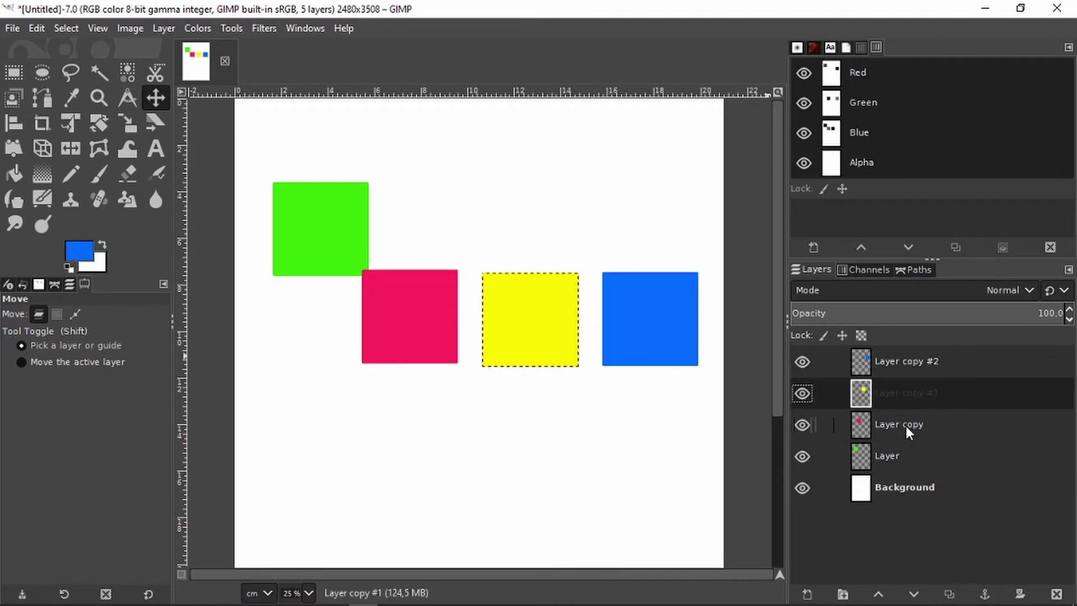
{"action": "left_click", "coordinate": [907, 426]}
{"action": "left_click", "coordinate": [884, 457]}
{"action": "left_click", "coordinate": [889, 427]}
{"action": "left_click", "coordinate": [897, 388]}
{"action": "left_click", "coordinate": [905, 356]}
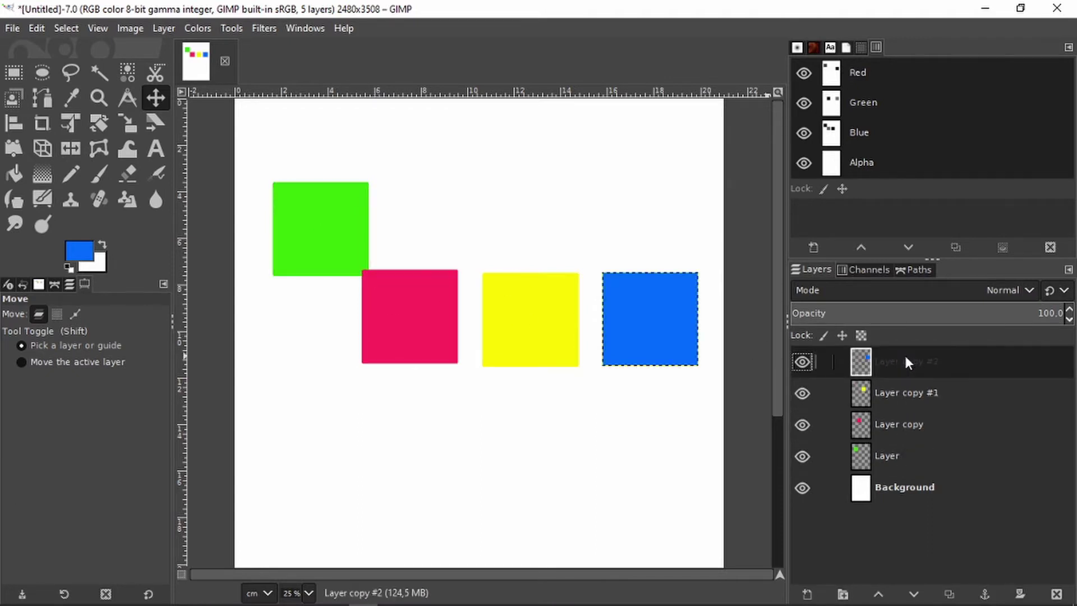
{"action": "left_click", "coordinate": [896, 396]}
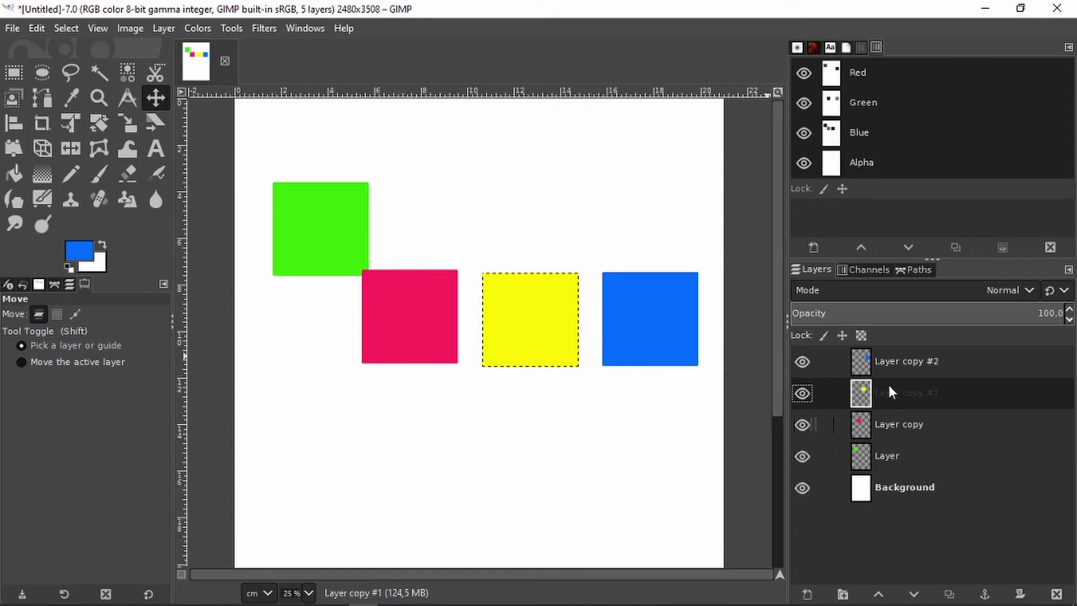
{"action": "left_click", "coordinate": [901, 365]}
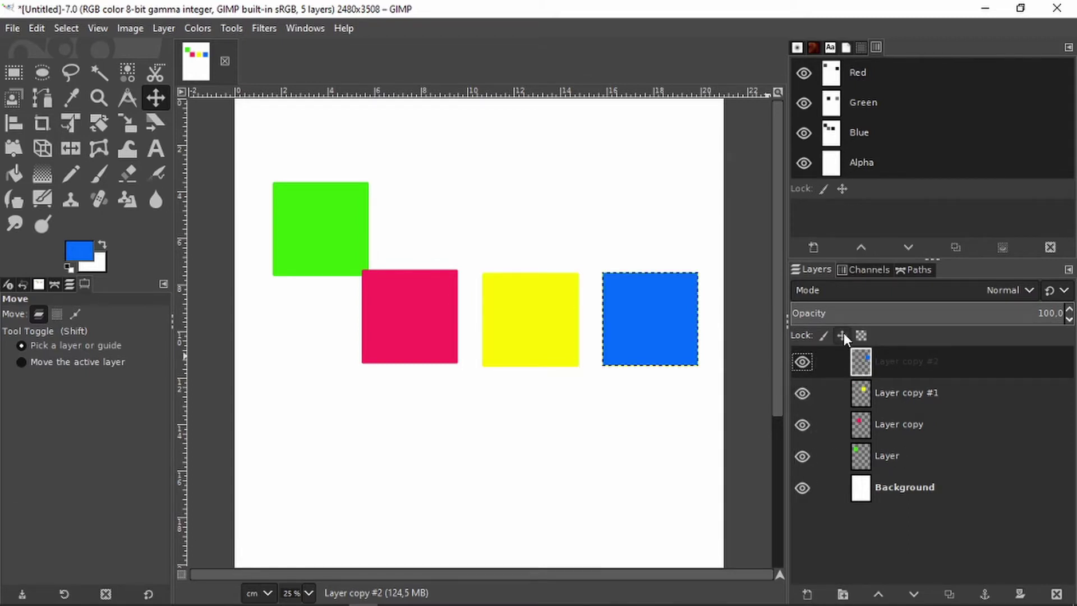
{"action": "left_click", "coordinate": [649, 315]}
{"action": "left_click", "coordinate": [541, 320]}
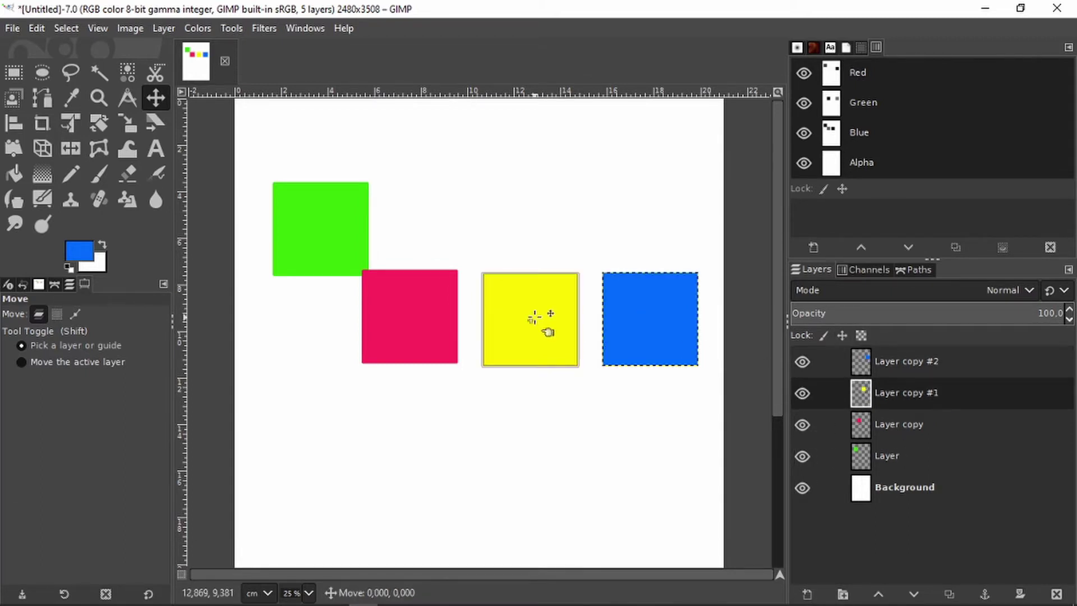
{"action": "left_click", "coordinate": [445, 315]}
Move the green square back down to the left end of the row, slightly higher than the red one
{"action": "left_click", "coordinate": [336, 254]}
{"action": "left_click_drag", "start_coordinate": [337, 254], "coordinate": [315, 329]}
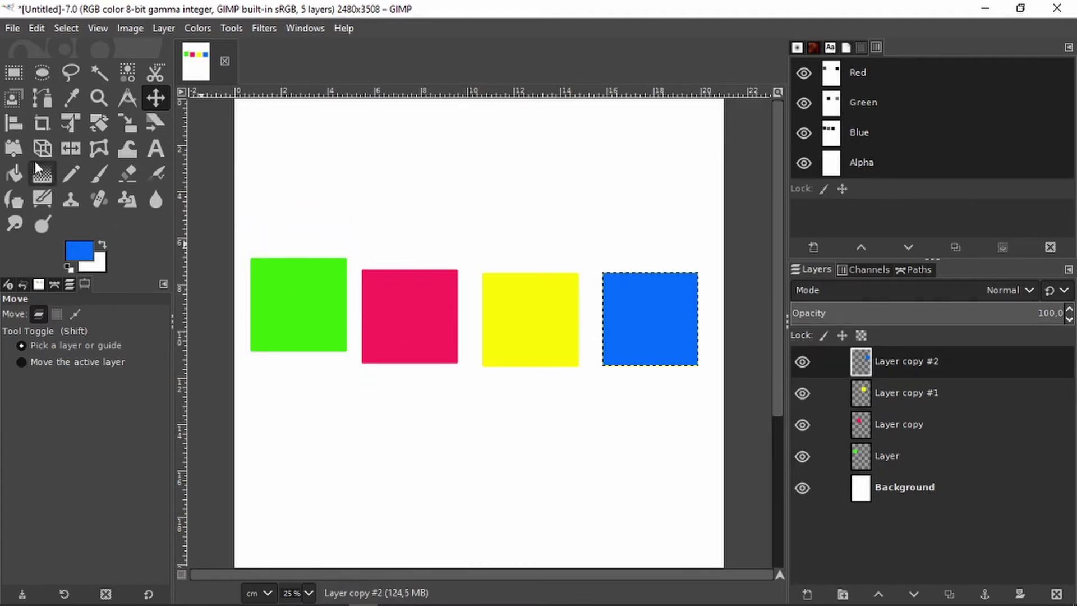
Activate the Align tool and pick the red, green and yellow squares individually, ending with the green one
{"action": "left_click", "coordinate": [11, 129]}
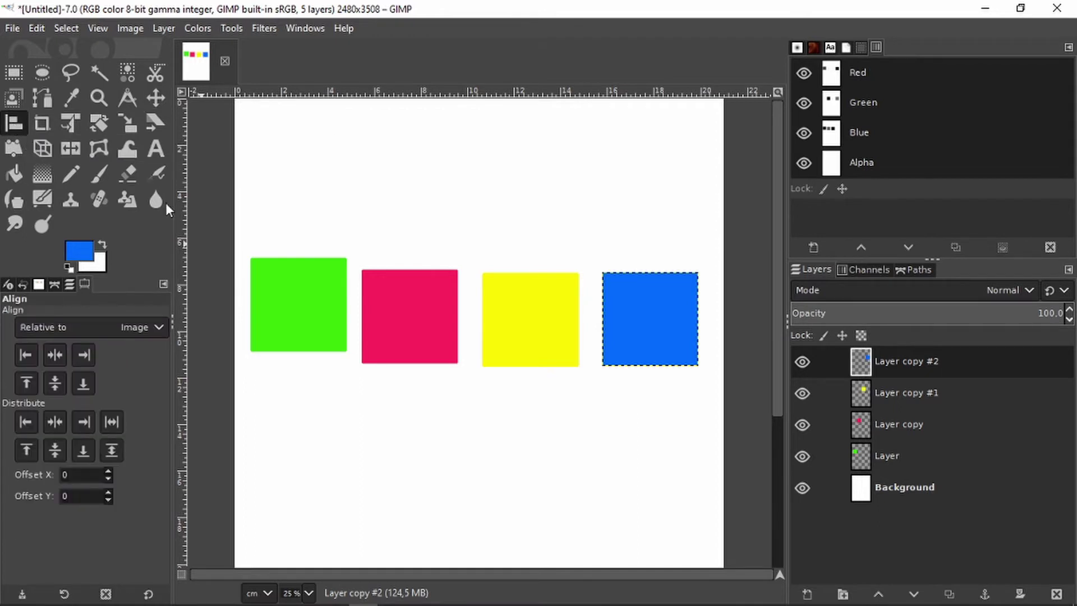
{"action": "left_click", "coordinate": [414, 294]}
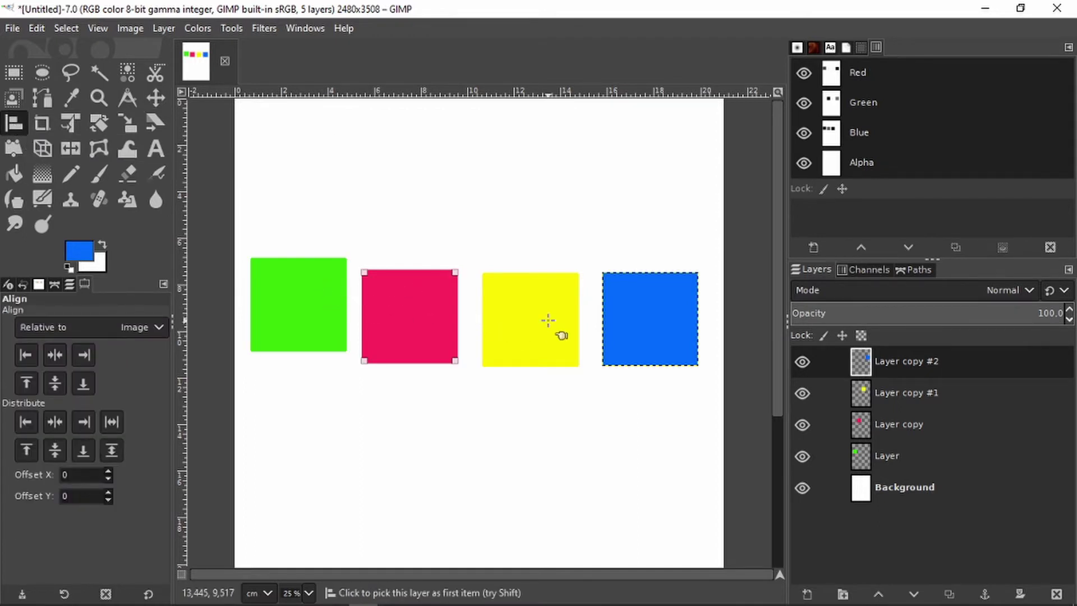
{"action": "left_click", "coordinate": [321, 287]}
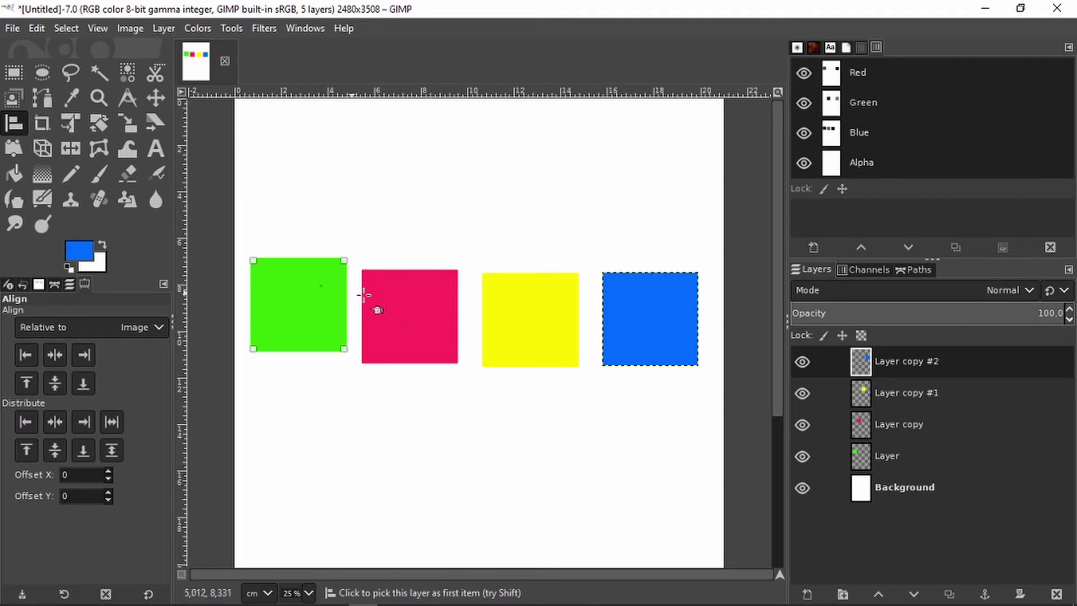
{"action": "left_click", "coordinate": [413, 297]}
{"action": "left_click", "coordinate": [524, 312]}
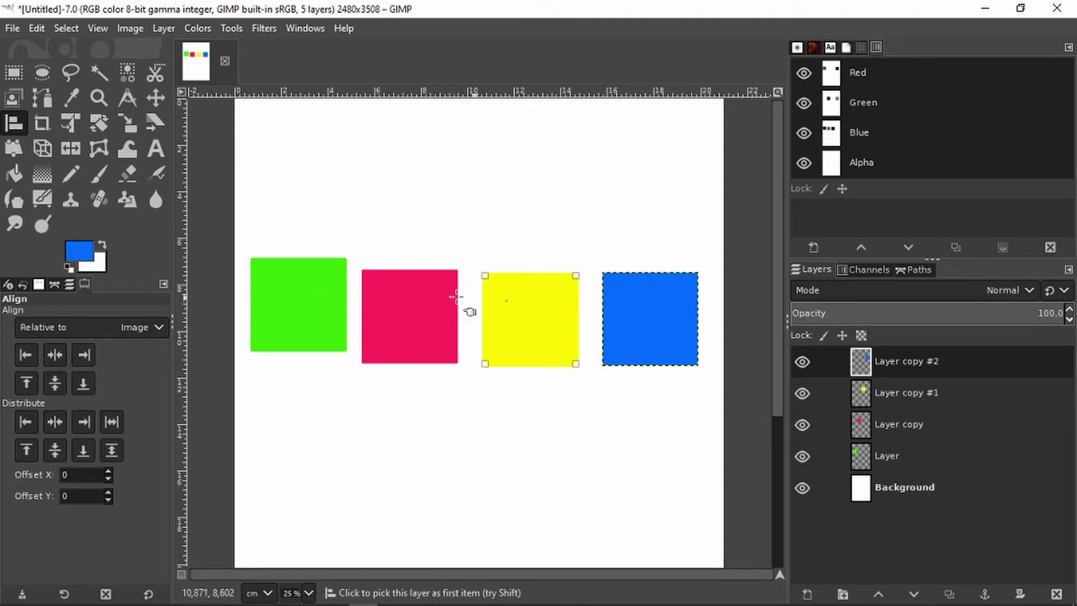
{"action": "left_click", "coordinate": [313, 282]}
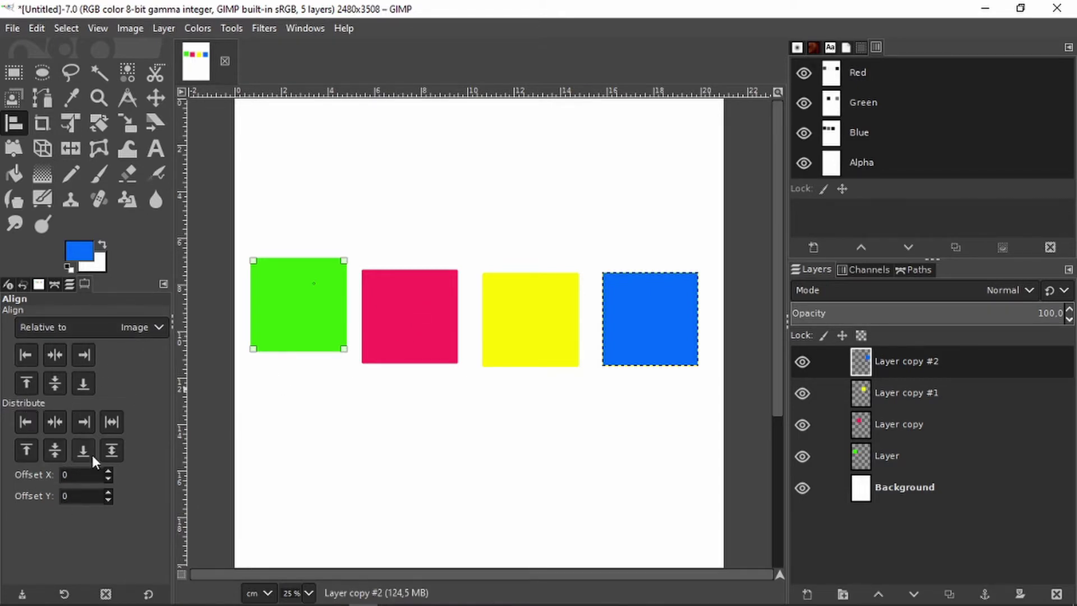
Set the alignment to be relative to First item and pick the blue square as the first item
{"action": "left_click", "coordinate": [164, 328]}
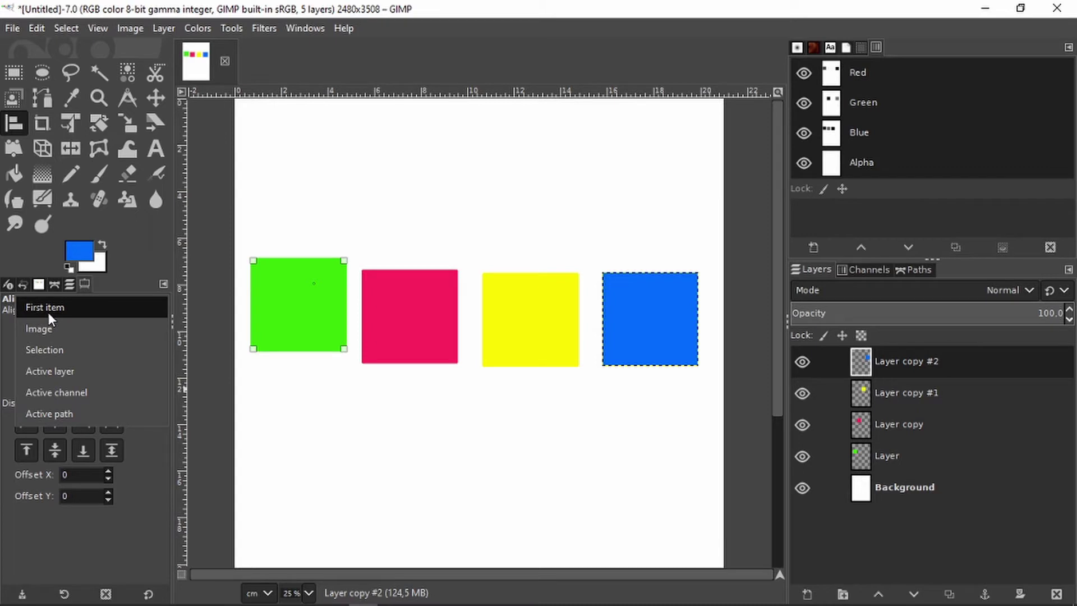
{"action": "left_click", "coordinate": [31, 326]}
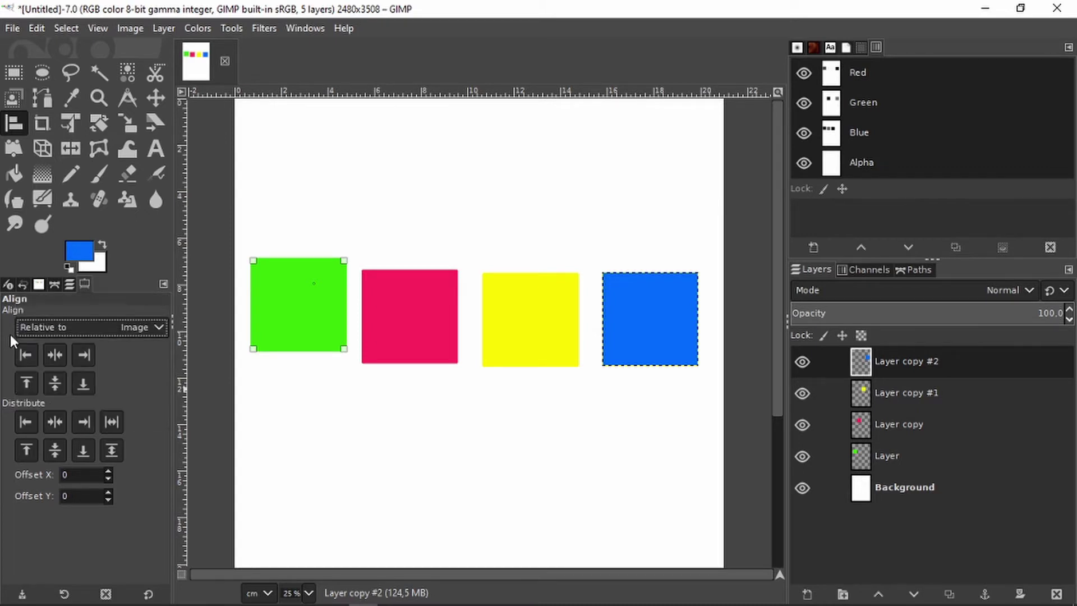
{"action": "left_click", "coordinate": [91, 331]}
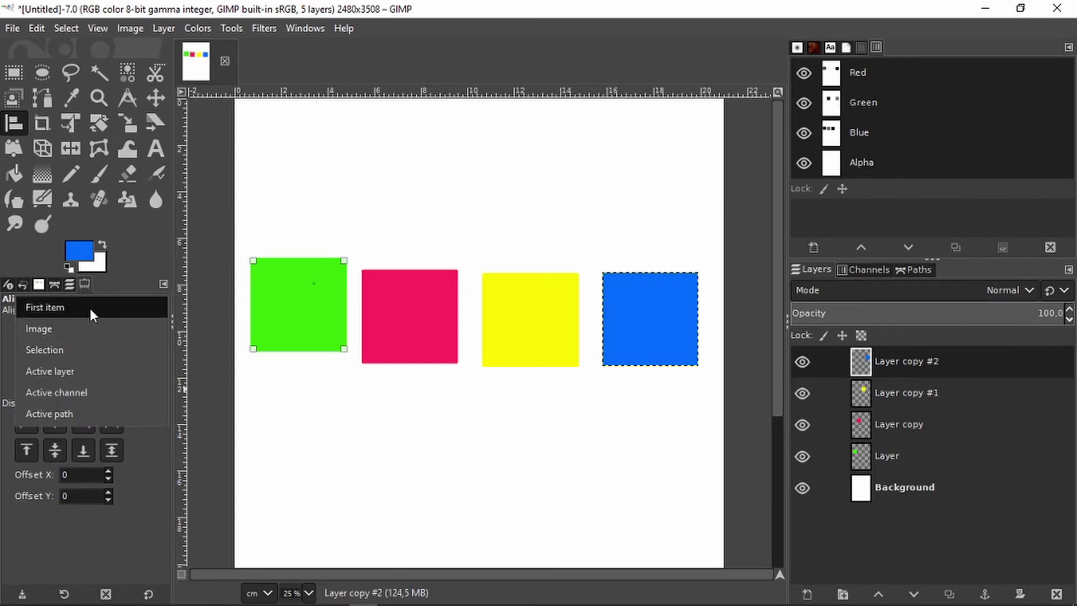
{"action": "left_click", "coordinate": [90, 308]}
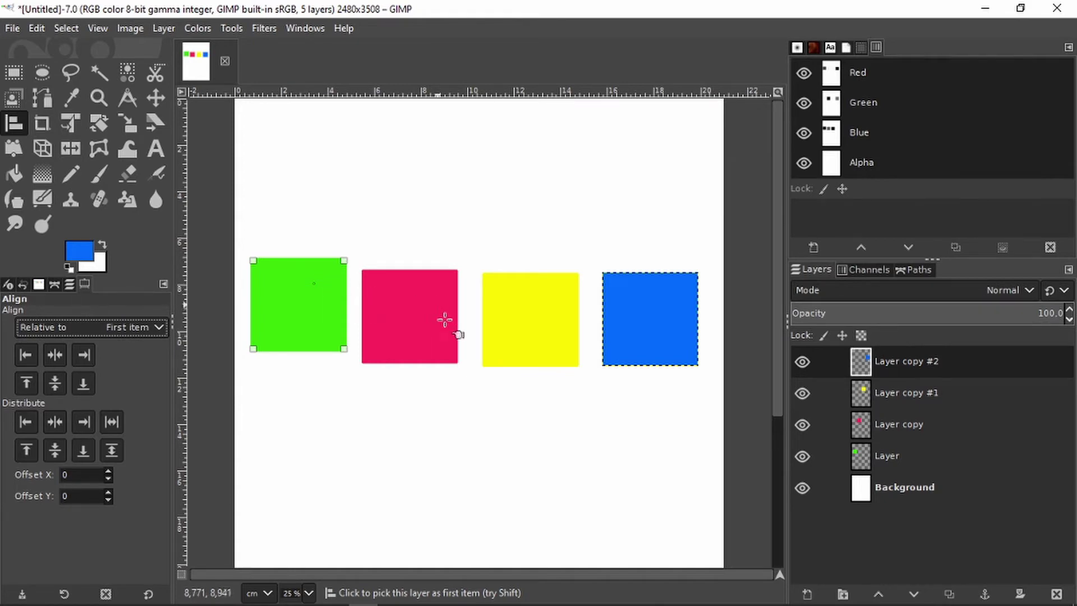
{"action": "left_click", "coordinate": [628, 312]}
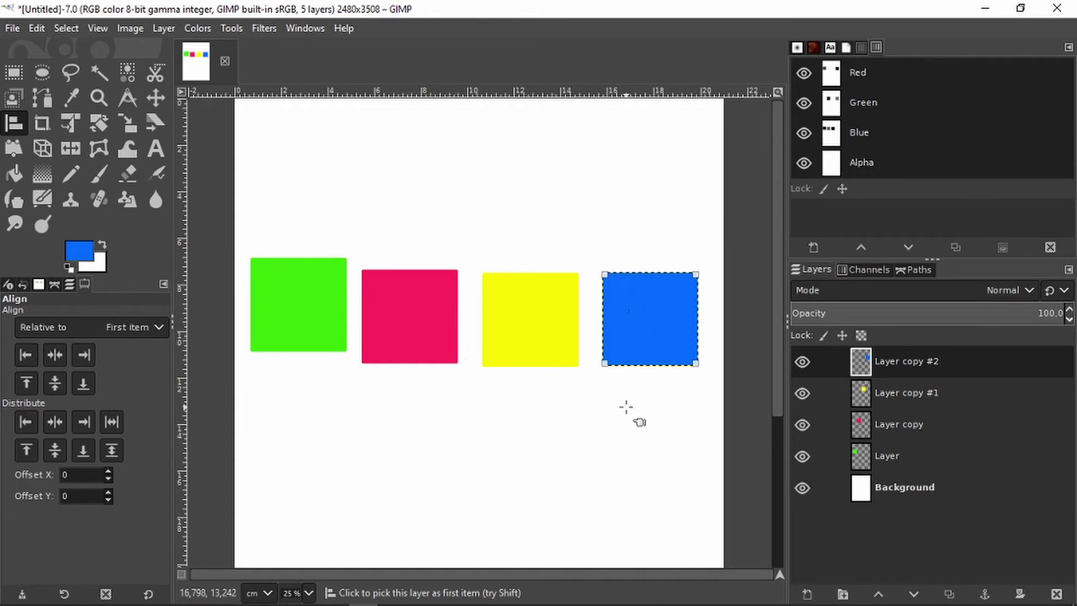
Try centering the yellow, red and green squares horizontally on the blue first item, and undo that alignment
{"action": "left_click", "coordinate": [521, 320], "text": "shift"}
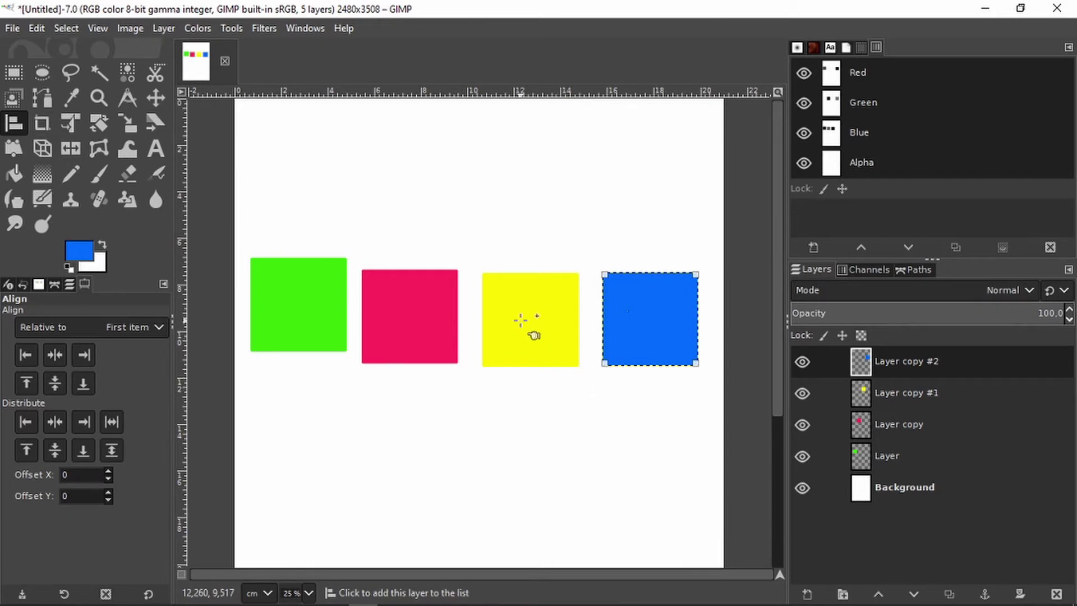
{"action": "left_click", "coordinate": [425, 314], "text": "shift"}
{"action": "left_click", "coordinate": [320, 327], "text": "shift"}
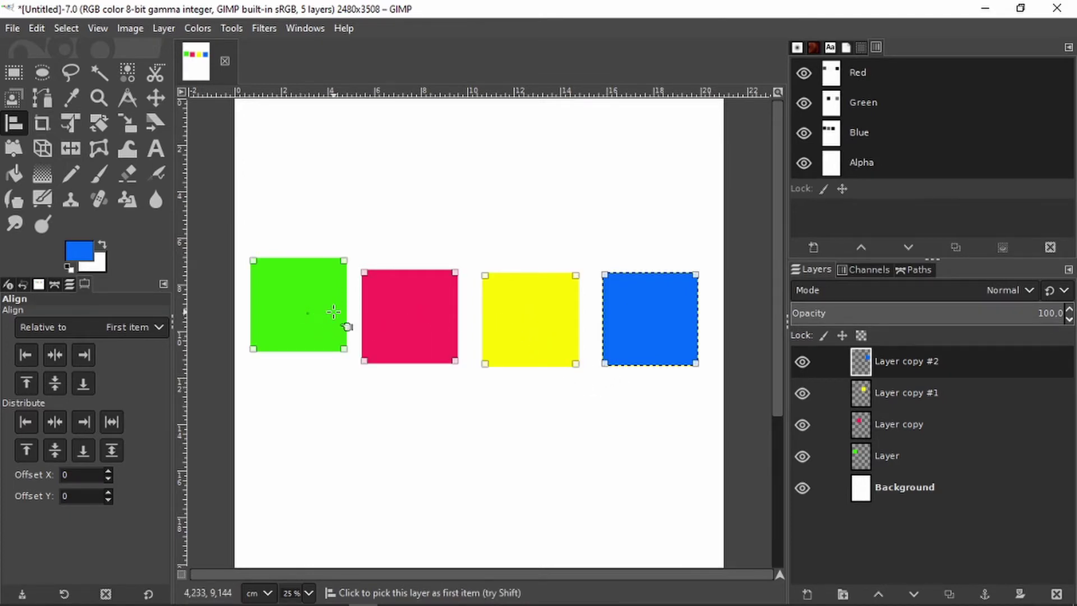
{"action": "left_click", "coordinate": [56, 360]}
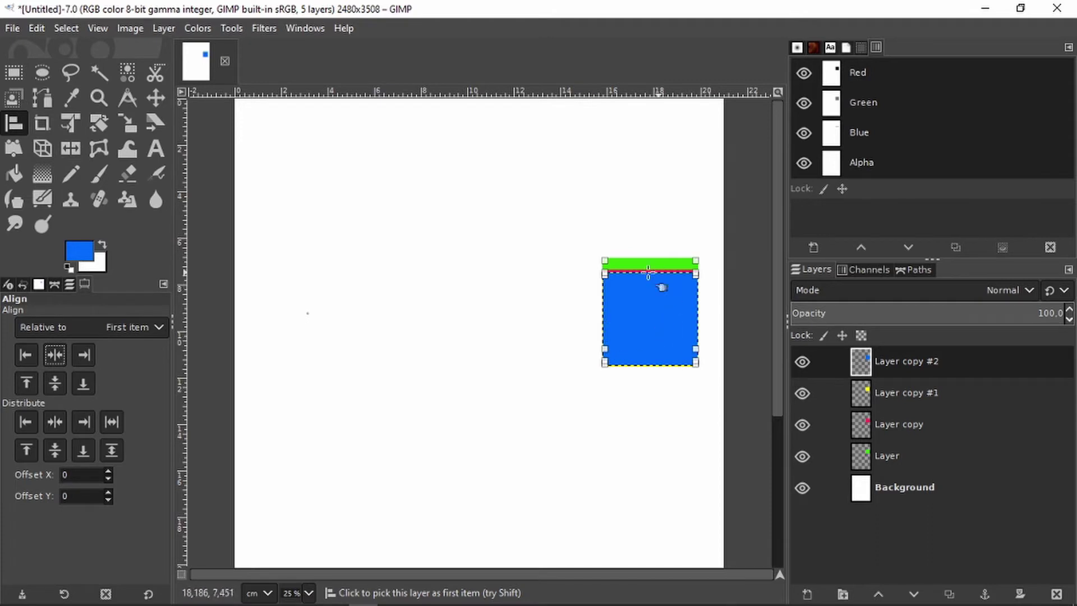
{"action": "key", "text": "ctrl+z"}
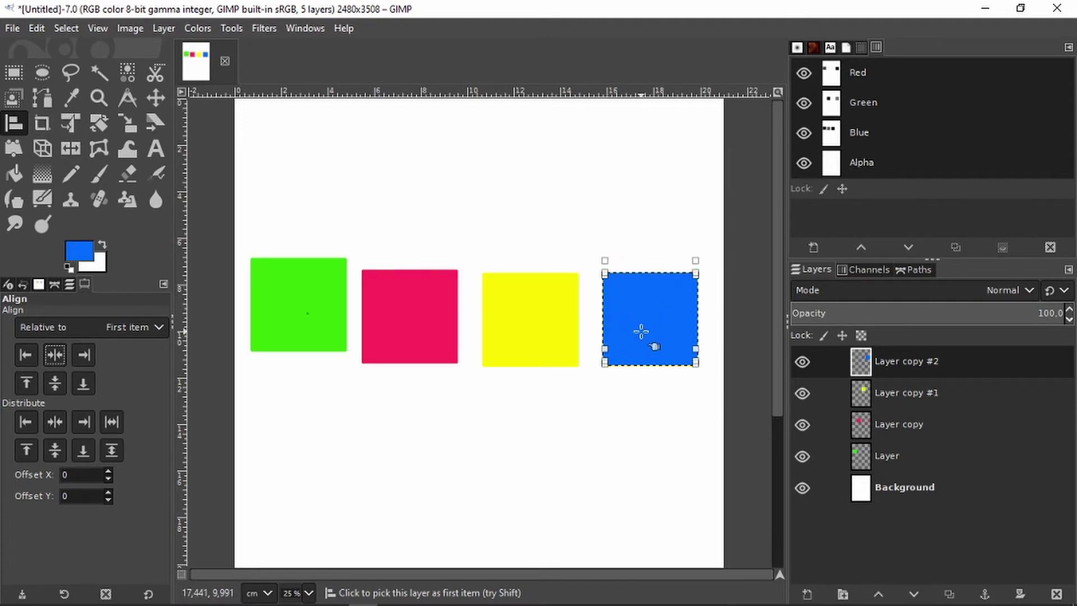
Scatter the squares with the Move tool: green upper left, yellow upper right, blue in the middle and red lower right
{"action": "left_click", "coordinate": [414, 288]}
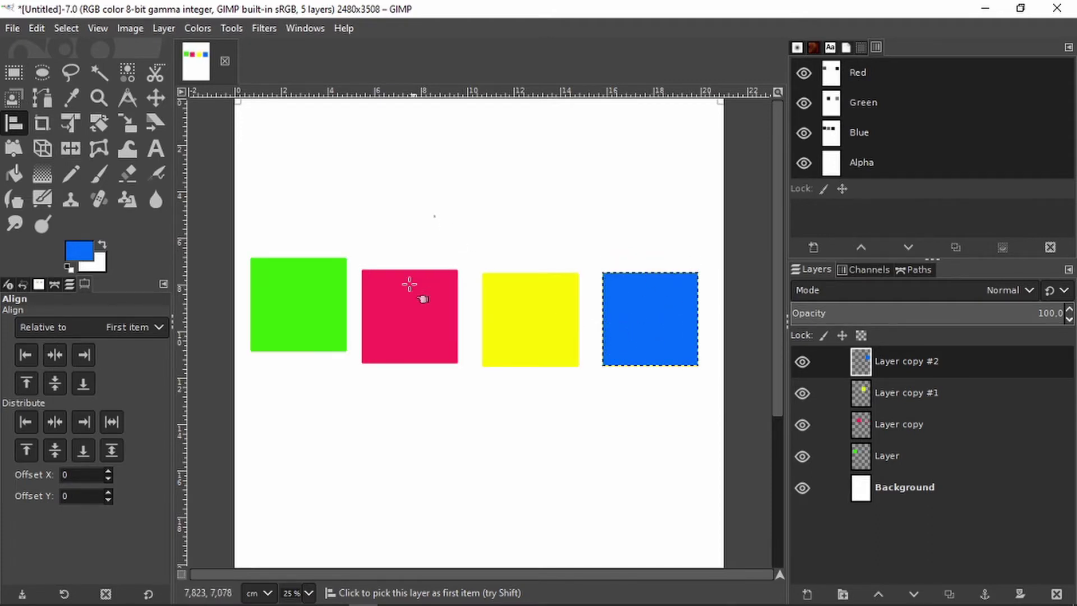
{"action": "left_click", "coordinate": [294, 294]}
{"action": "left_click", "coordinate": [319, 305]}
{"action": "left_click_drag", "start_coordinate": [306, 304], "coordinate": [337, 164]}
{"action": "key", "text": "m"}
{"action": "left_click_drag", "start_coordinate": [410, 296], "coordinate": [364, 456]}
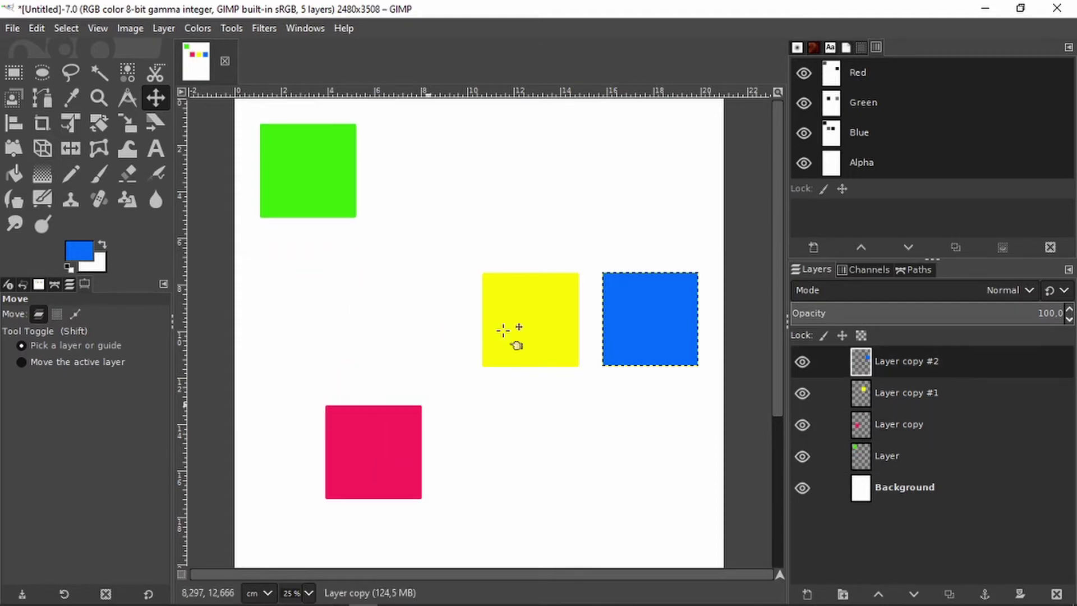
{"action": "left_click_drag", "start_coordinate": [498, 320], "coordinate": [659, 194]}
{"action": "left_click_drag", "start_coordinate": [649, 309], "coordinate": [488, 312]}
{"action": "left_click_drag", "start_coordinate": [656, 241], "coordinate": [639, 233]}
{"action": "left_click_drag", "start_coordinate": [410, 437], "coordinate": [610, 434]}
{"action": "left_click", "coordinate": [444, 355]}
Align the yellow, red and green squares to the horizontal center of the blue square, picked as first item
{"action": "left_click", "coordinate": [14, 123]}
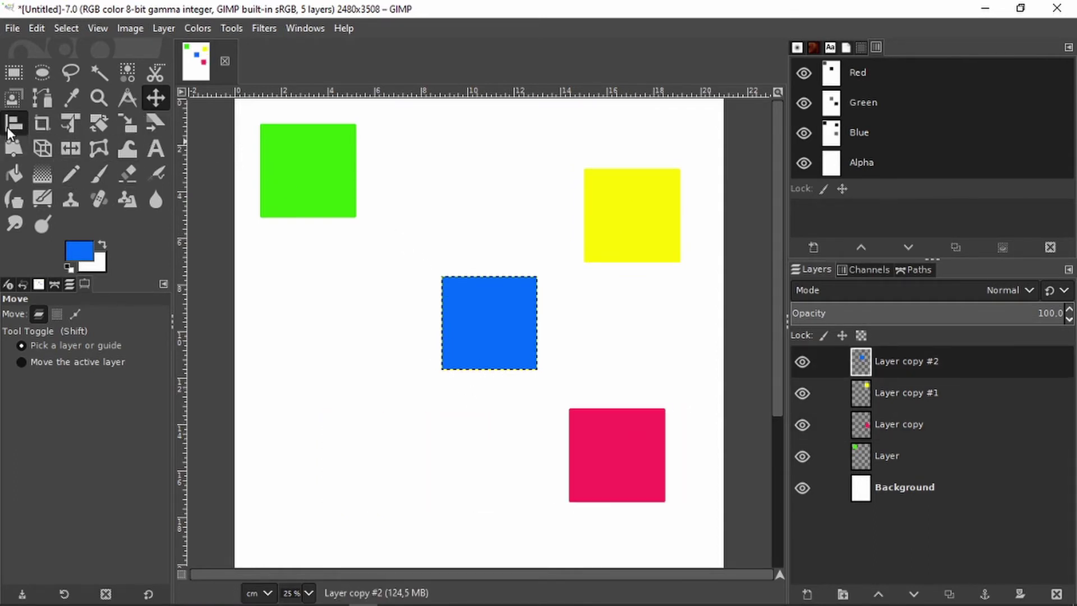
{"action": "left_click", "coordinate": [496, 321]}
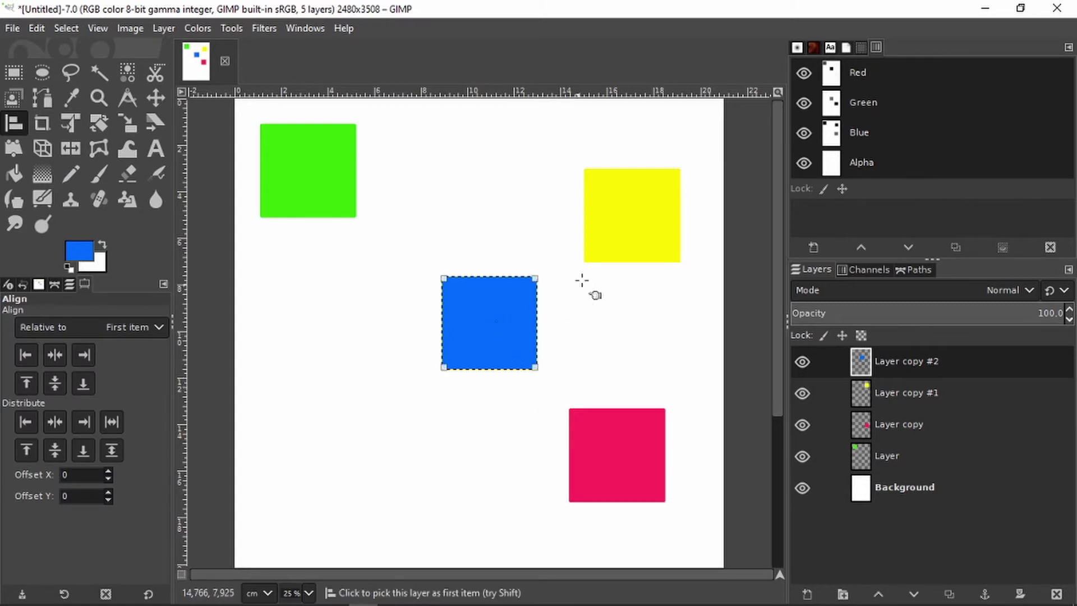
{"action": "left_click", "coordinate": [620, 249], "text": "shift"}
{"action": "left_click", "coordinate": [604, 455], "text": "shift"}
{"action": "left_click", "coordinate": [302, 162], "text": "shift"}
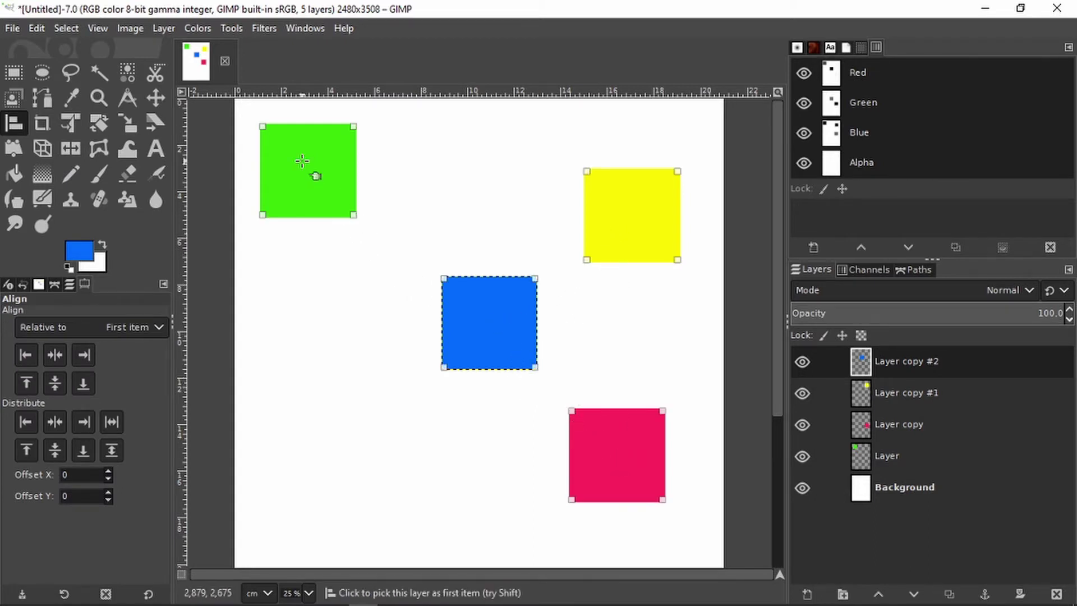
{"action": "left_click", "coordinate": [53, 362]}
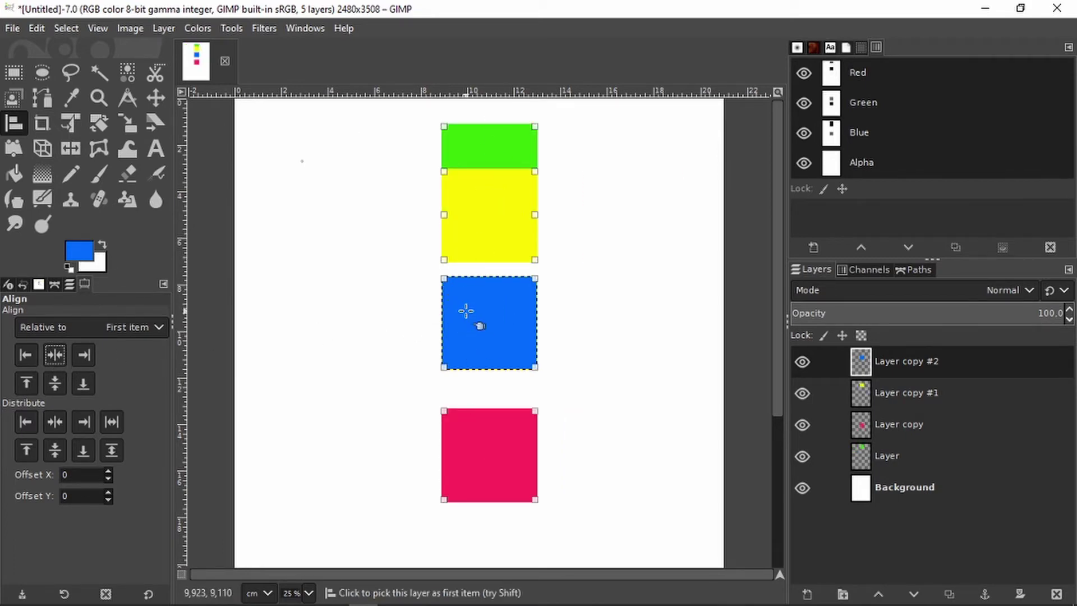
{"action": "left_click", "coordinate": [500, 236]}
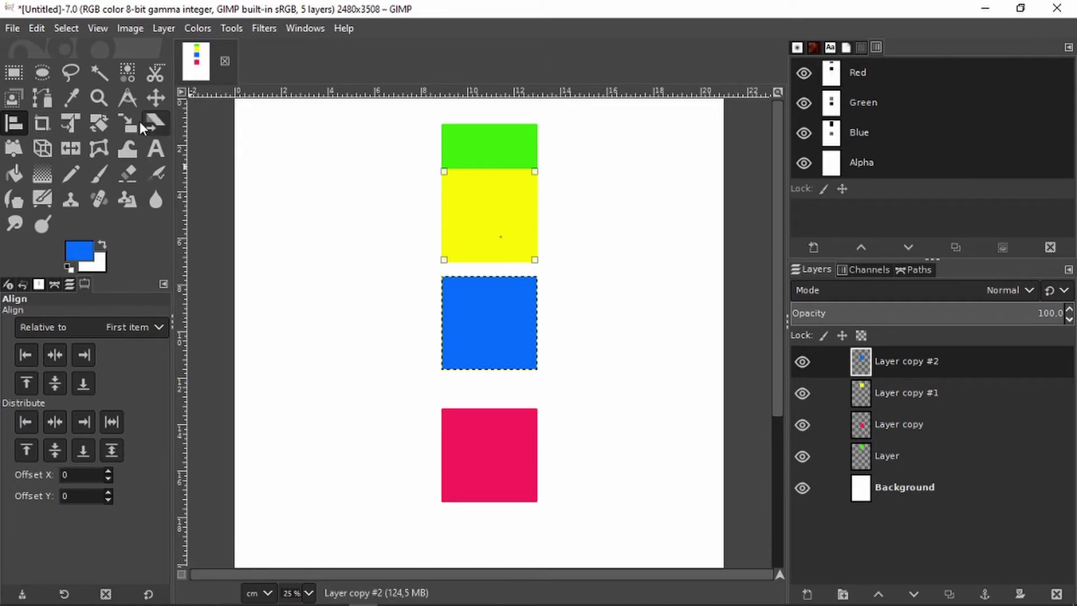
Break up the column by moving the green, yellow and blue squares to the right and the red one to the lower left
{"action": "left_click", "coordinate": [153, 98]}
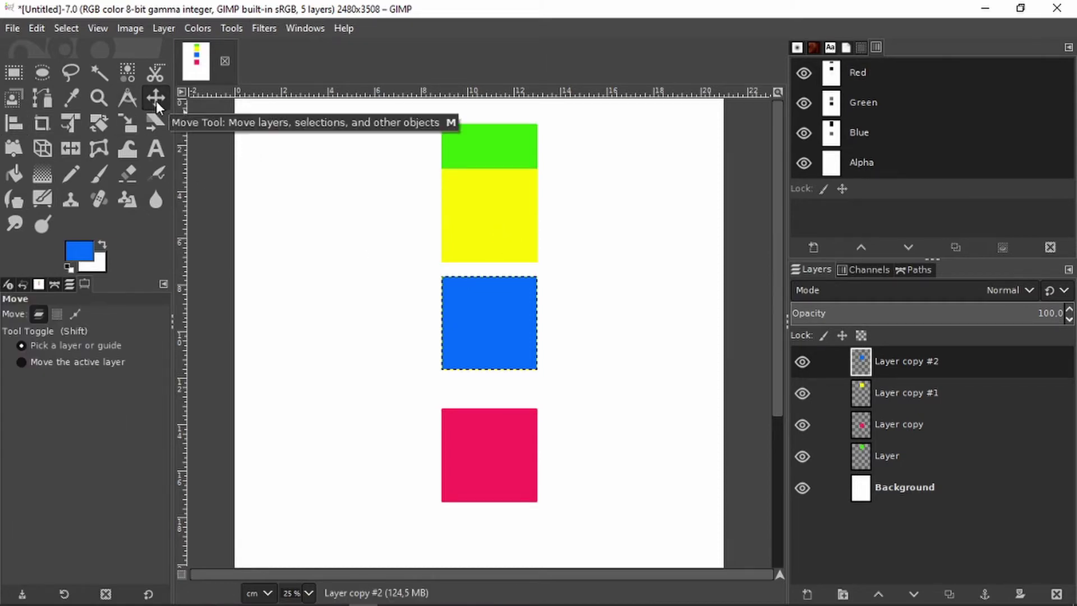
{"action": "left_click_drag", "start_coordinate": [478, 143], "coordinate": [563, 137]}
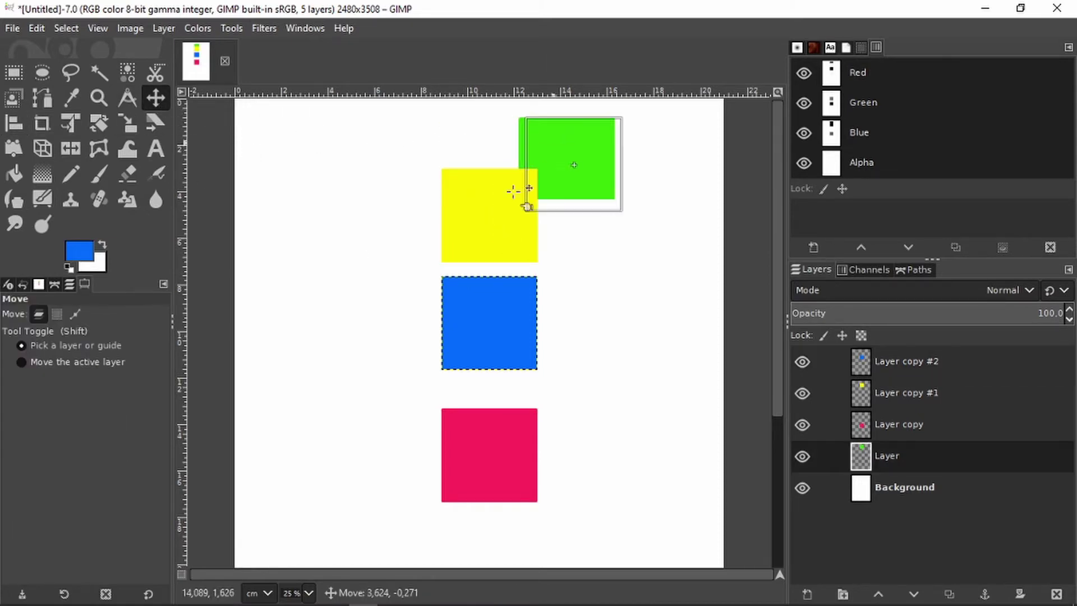
{"action": "left_click_drag", "start_coordinate": [515, 187], "coordinate": [588, 202]}
{"action": "left_click_drag", "start_coordinate": [503, 315], "coordinate": [555, 328]}
{"action": "left_click_drag", "start_coordinate": [471, 458], "coordinate": [323, 444]}
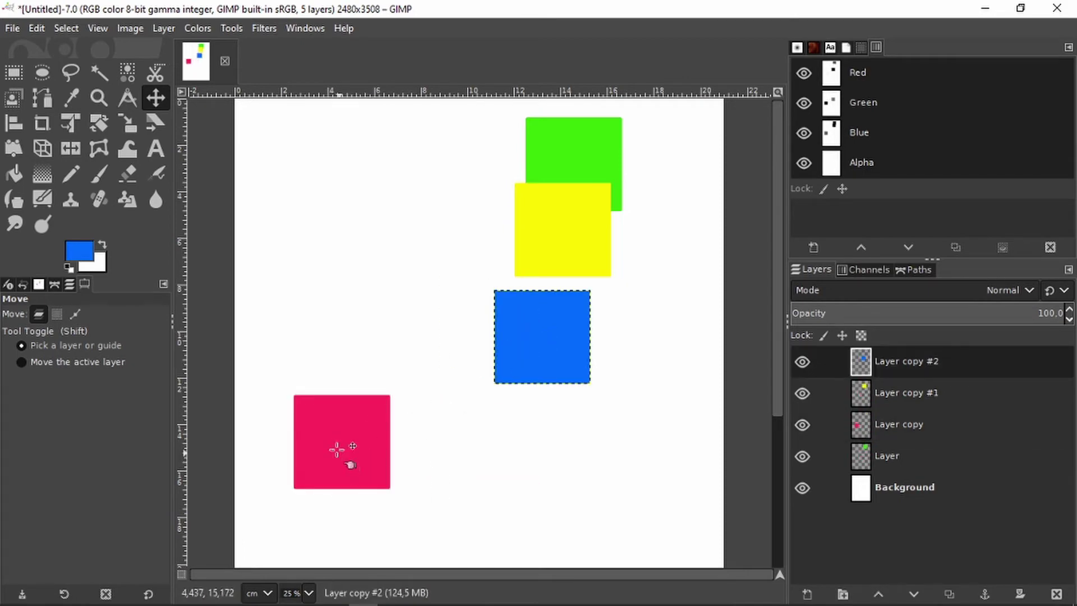
Align the left edges of the blue, yellow and green squares to the red square, picked as first item
{"action": "left_click", "coordinate": [11, 126]}
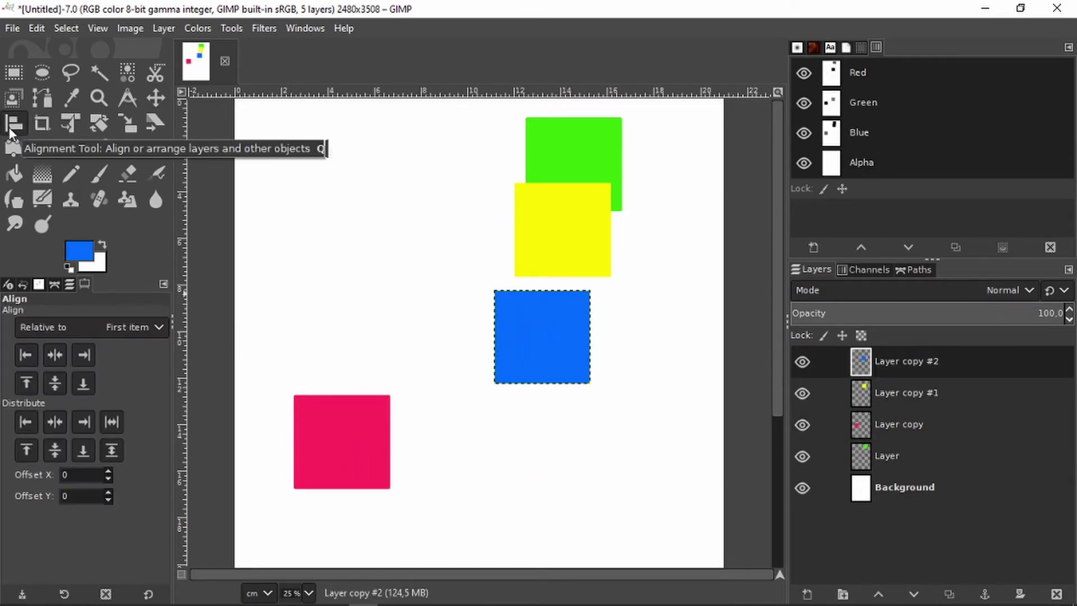
{"action": "left_click", "coordinate": [344, 441]}
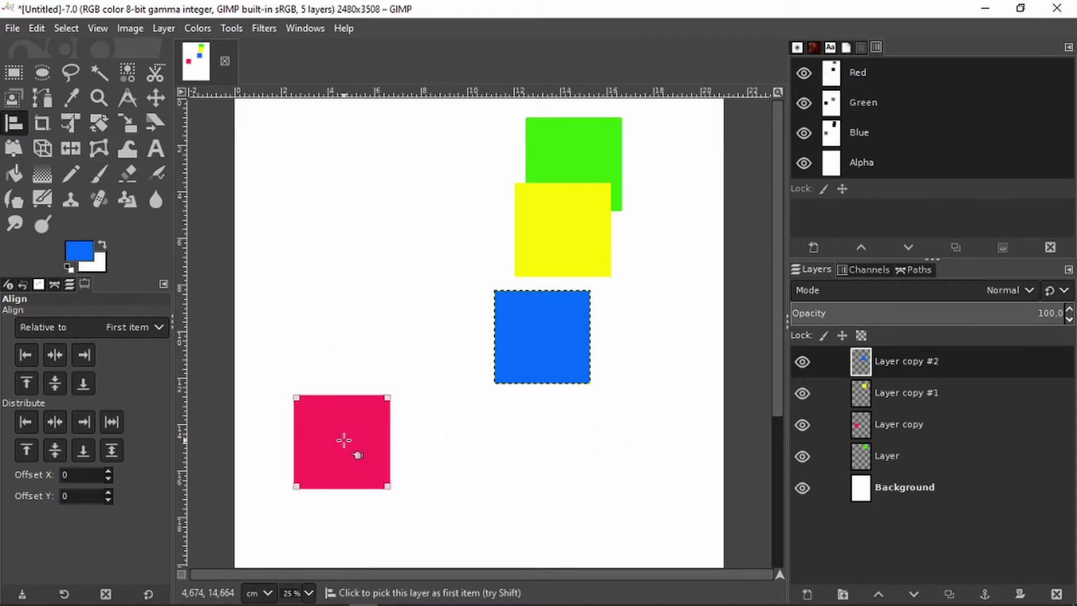
{"action": "left_click", "coordinate": [529, 327], "text": "shift"}
{"action": "left_click", "coordinate": [559, 225], "text": "shift"}
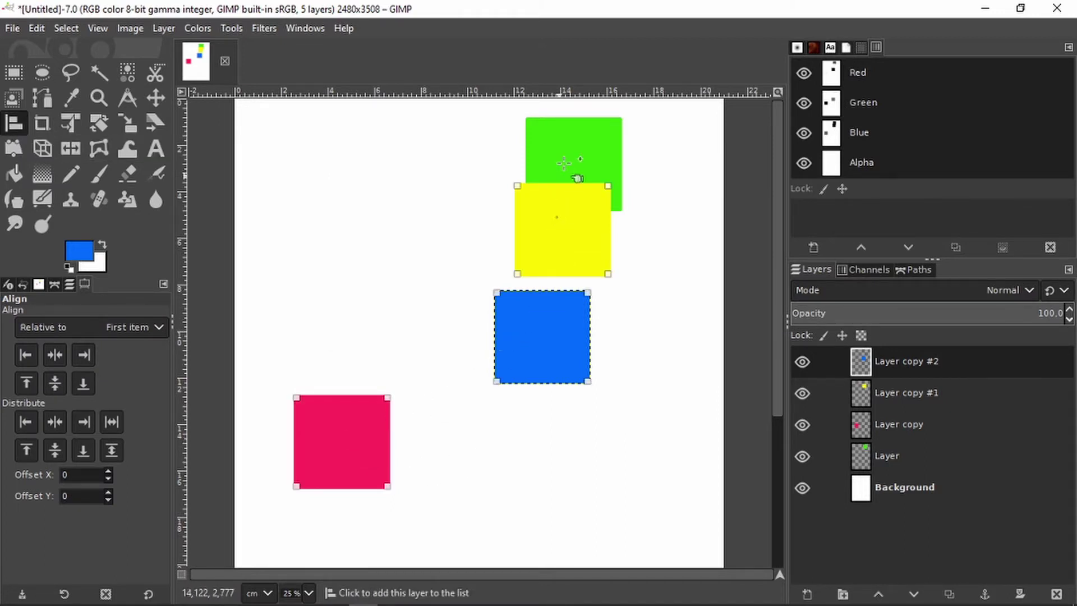
{"action": "left_click", "coordinate": [565, 148], "text": "shift"}
{"action": "left_click", "coordinate": [26, 355]}
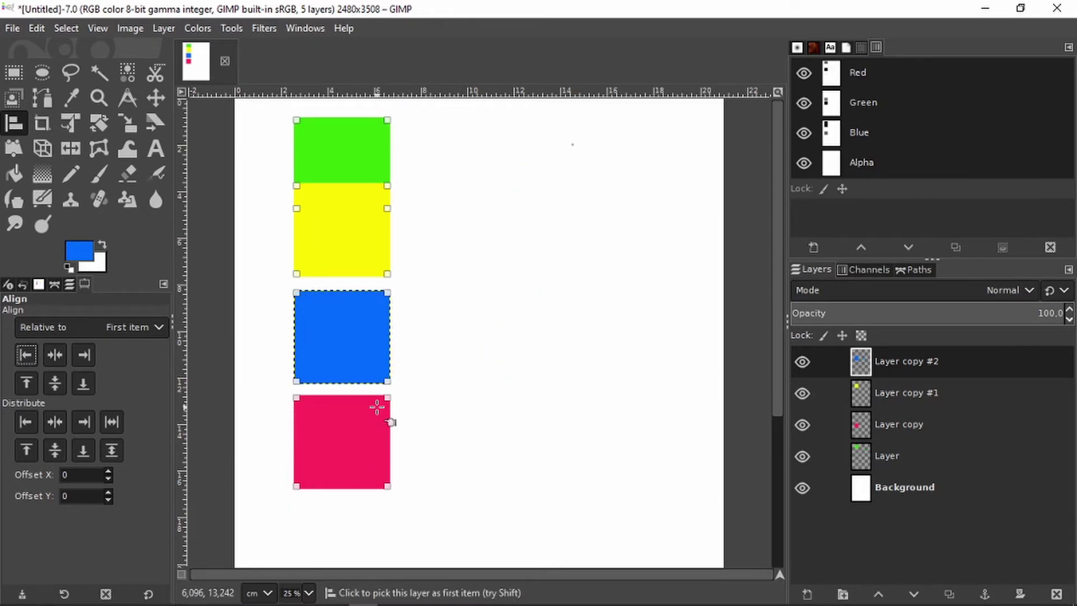
Spread the squares diagonally across the page in the order green, yellow, blue, red from upper left to lower right
{"action": "key", "text": "m"}
{"action": "left_click", "coordinate": [382, 245]}
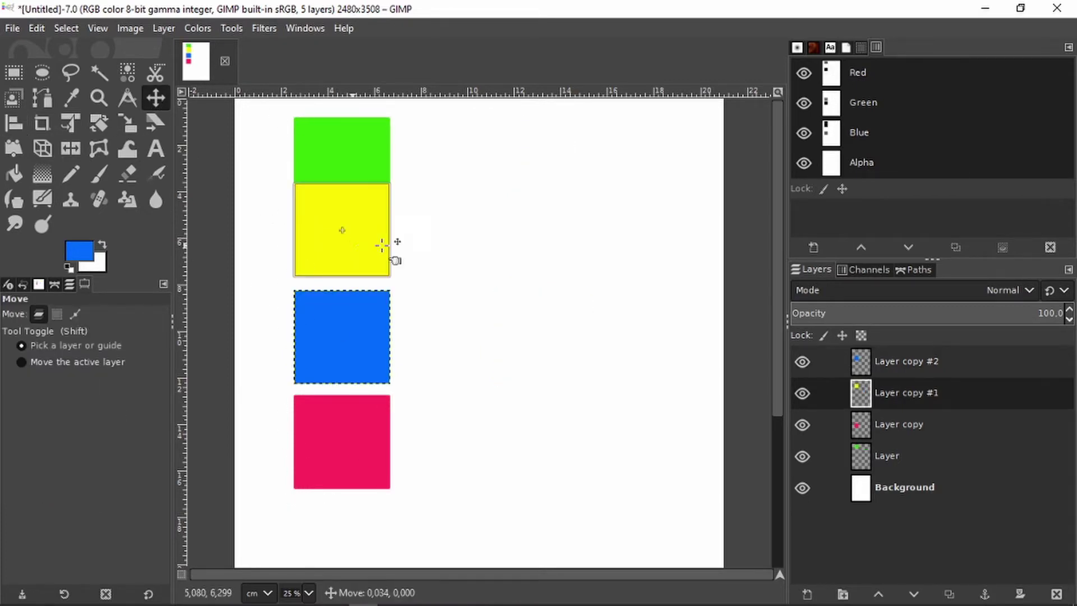
{"action": "left_click_drag", "start_coordinate": [381, 245], "coordinate": [468, 238]}
{"action": "left_click_drag", "start_coordinate": [336, 332], "coordinate": [445, 338]}
{"action": "left_click_drag", "start_coordinate": [343, 169], "coordinate": [301, 165]}
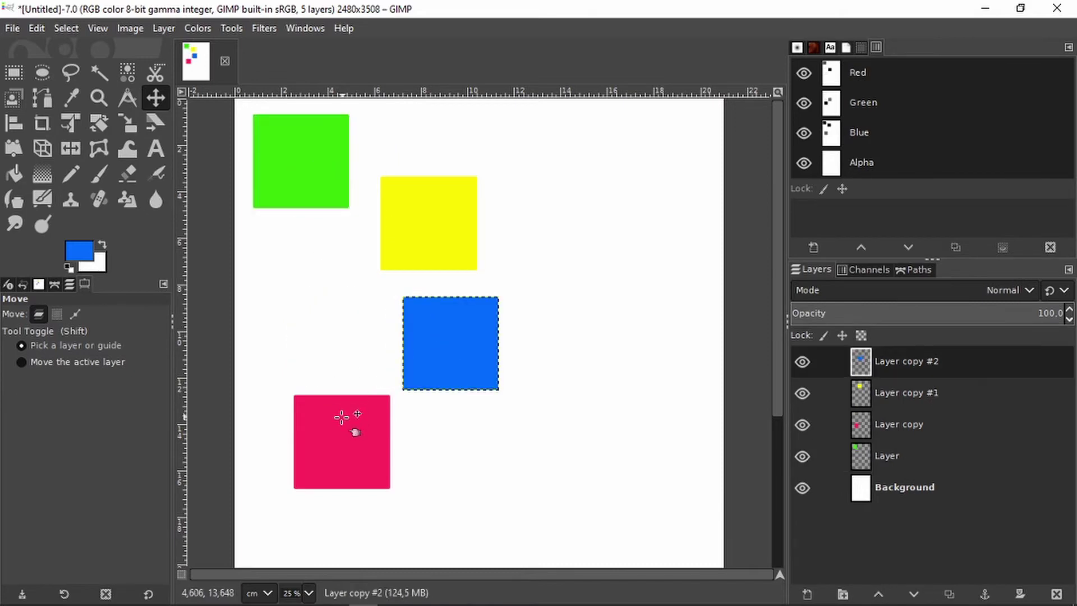
{"action": "left_click_drag", "start_coordinate": [342, 417], "coordinate": [596, 437]}
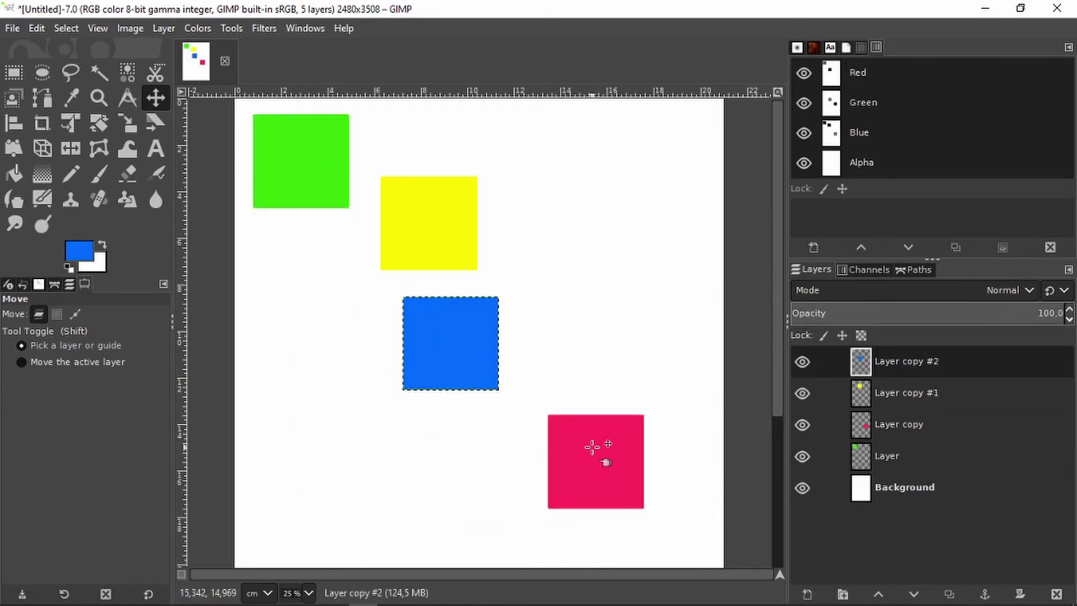
With the red square as first item, align the right edges and the bottom edges of the blue, yellow and green squares to it
{"action": "left_click", "coordinate": [15, 121]}
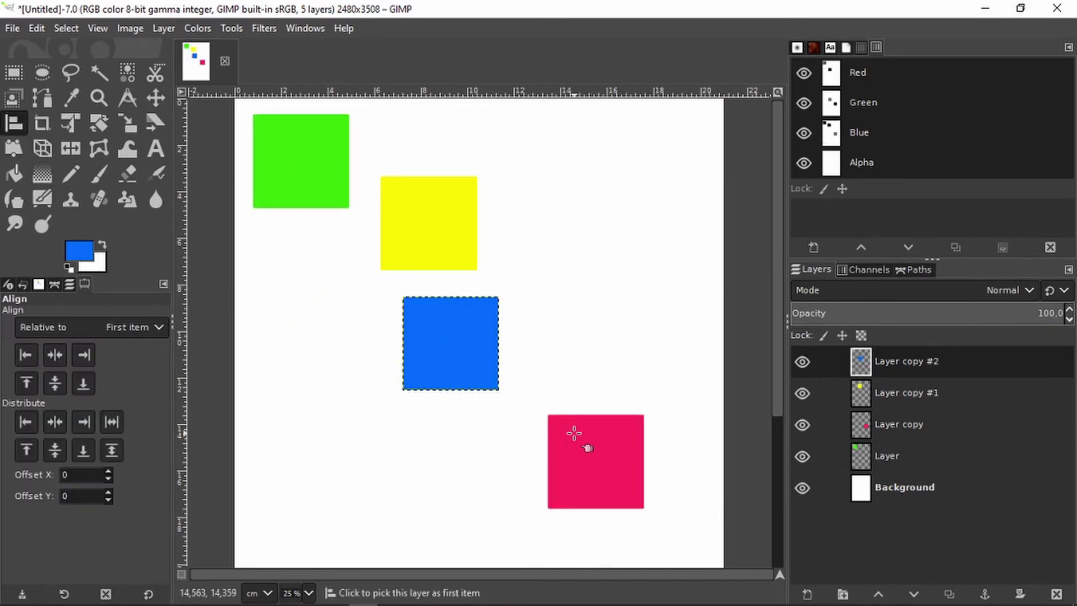
{"action": "left_click", "coordinate": [575, 433]}
{"action": "left_click", "coordinate": [457, 360], "text": "shift"}
{"action": "left_click", "coordinate": [424, 248], "text": "shift"}
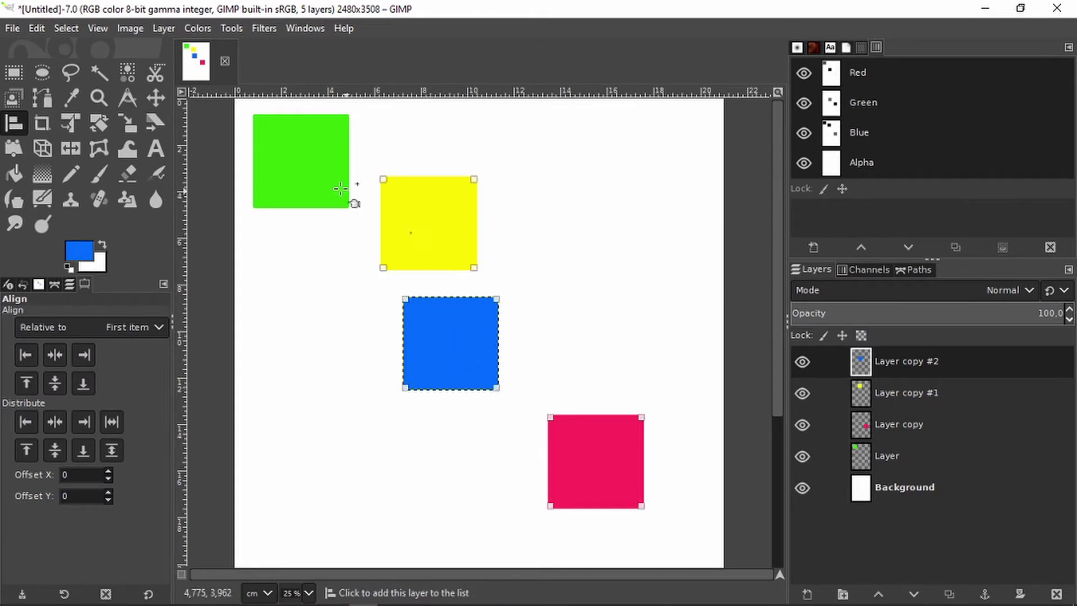
{"action": "left_click", "coordinate": [84, 355]}
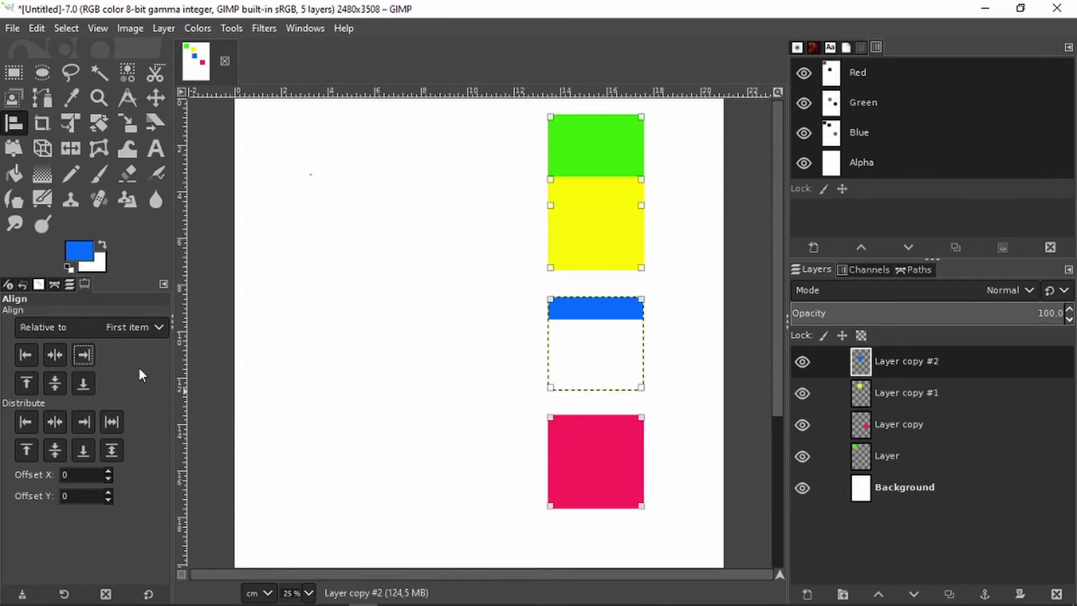
{"action": "left_click", "coordinate": [81, 384]}
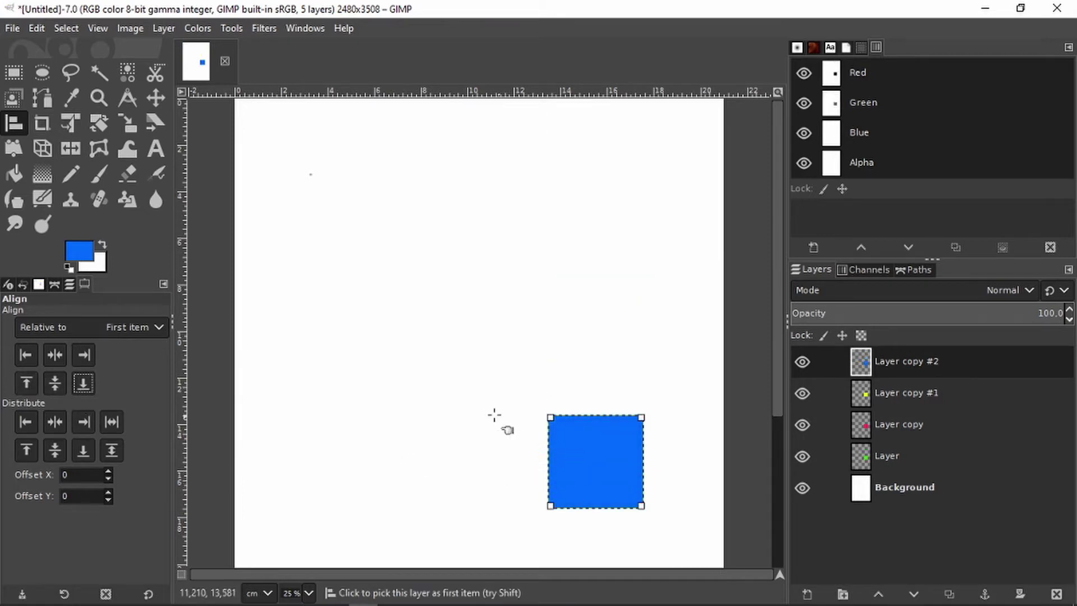
Separate the stacked squares: blue upper left, yellow upper right, red lower left and green lower right
{"action": "left_click_drag", "start_coordinate": [581, 458], "coordinate": [440, 452]}
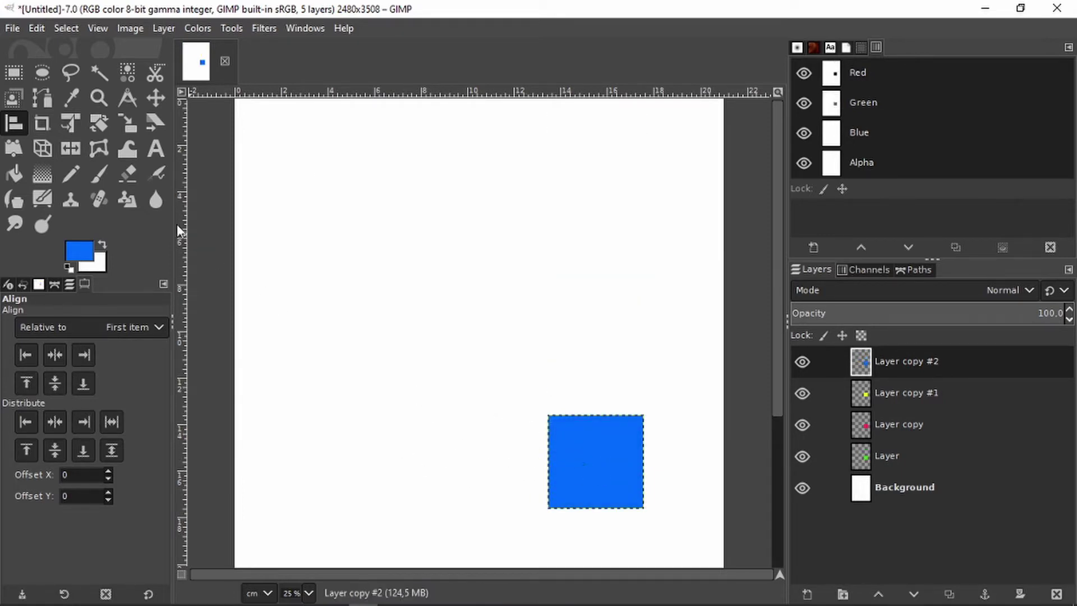
{"action": "key", "text": "m"}
{"action": "left_click_drag", "start_coordinate": [565, 456], "coordinate": [356, 420]}
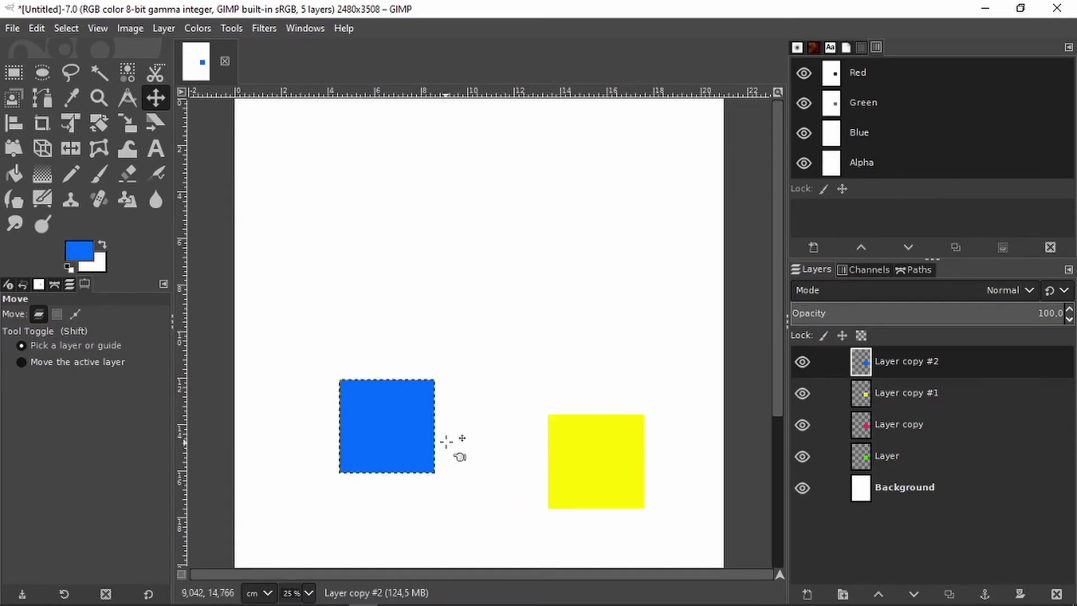
{"action": "left_click_drag", "start_coordinate": [420, 440], "coordinate": [350, 295]}
{"action": "left_click_drag", "start_coordinate": [584, 440], "coordinate": [377, 440]}
{"action": "mouse_move", "coordinate": [593, 458]}
{"action": "left_mouse_down"}
{"action": "mouse_move", "coordinate": [650, 368]}
{"action": "mouse_move", "coordinate": [661, 440]}
{"action": "mouse_move", "coordinate": [604, 461]}
{"action": "left_mouse_up"}
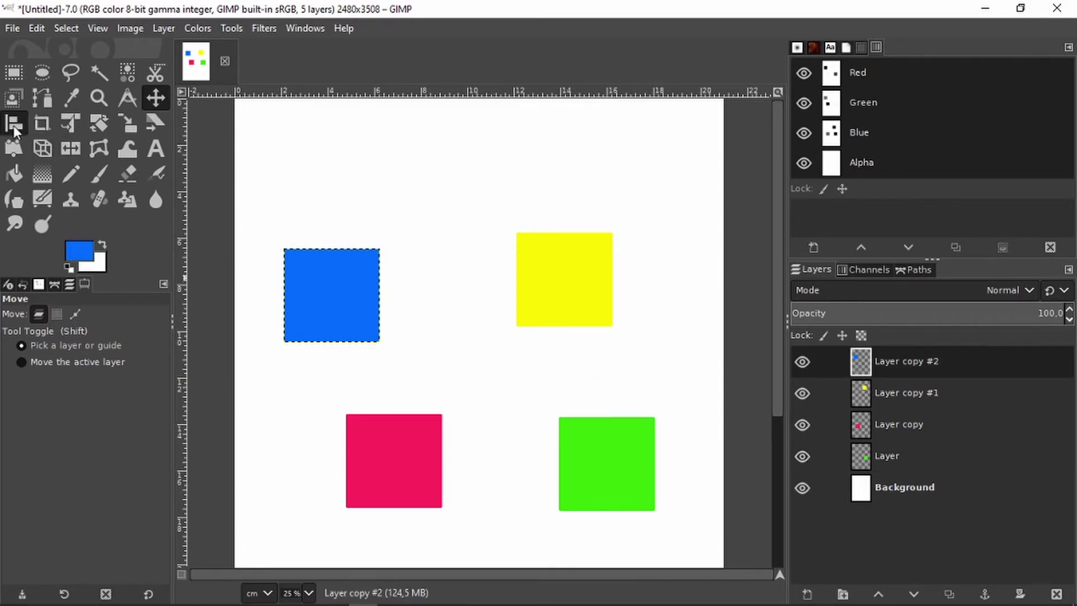
Align the top edges of the green, red and blue squares to the yellow square, picked as first item
{"action": "left_click", "coordinate": [14, 124]}
{"action": "left_click", "coordinate": [577, 299]}
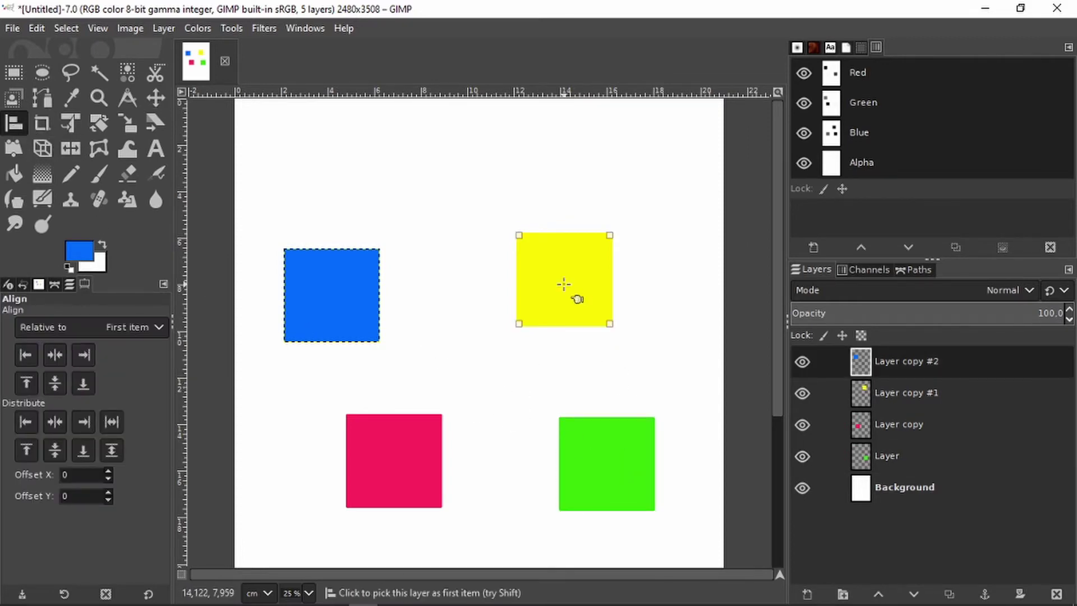
{"action": "left_click", "coordinate": [611, 447], "text": "shift"}
{"action": "left_click", "coordinate": [415, 459], "text": "shift"}
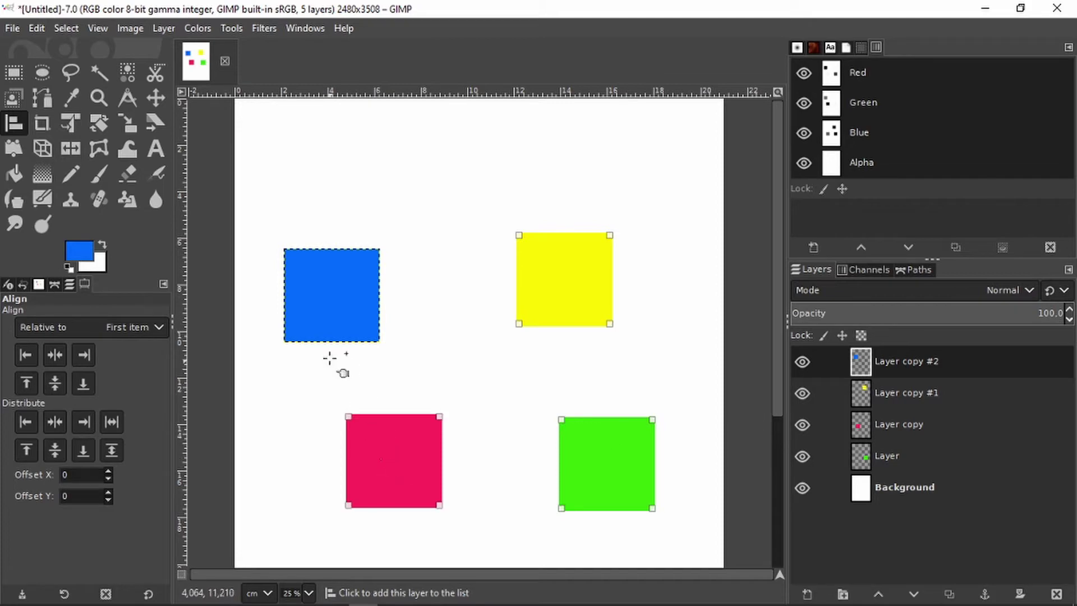
{"action": "left_click", "coordinate": [308, 305], "text": "shift"}
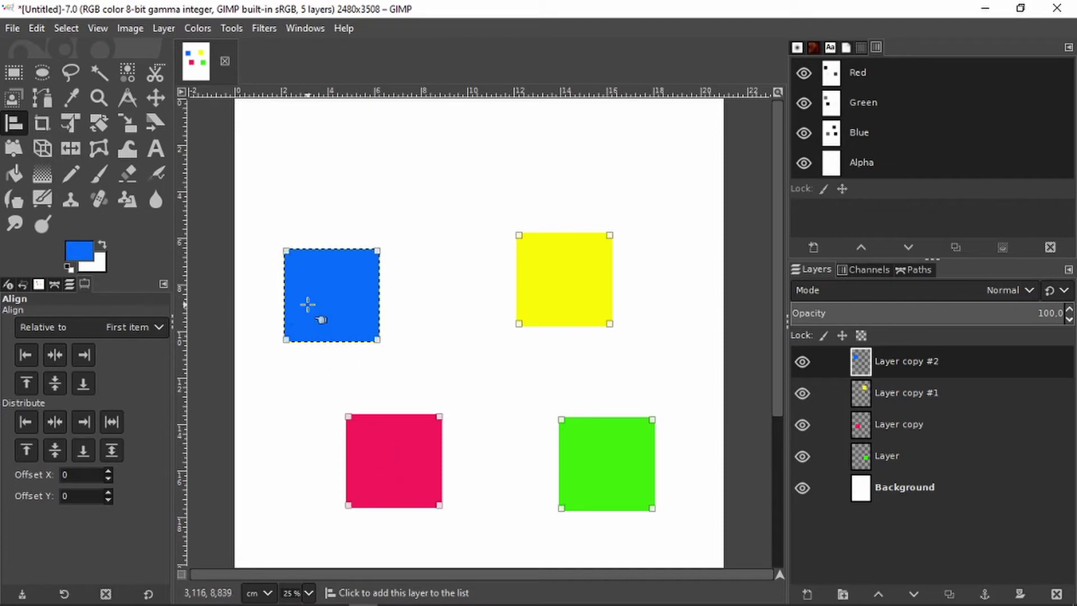
{"action": "left_click", "coordinate": [32, 380]}
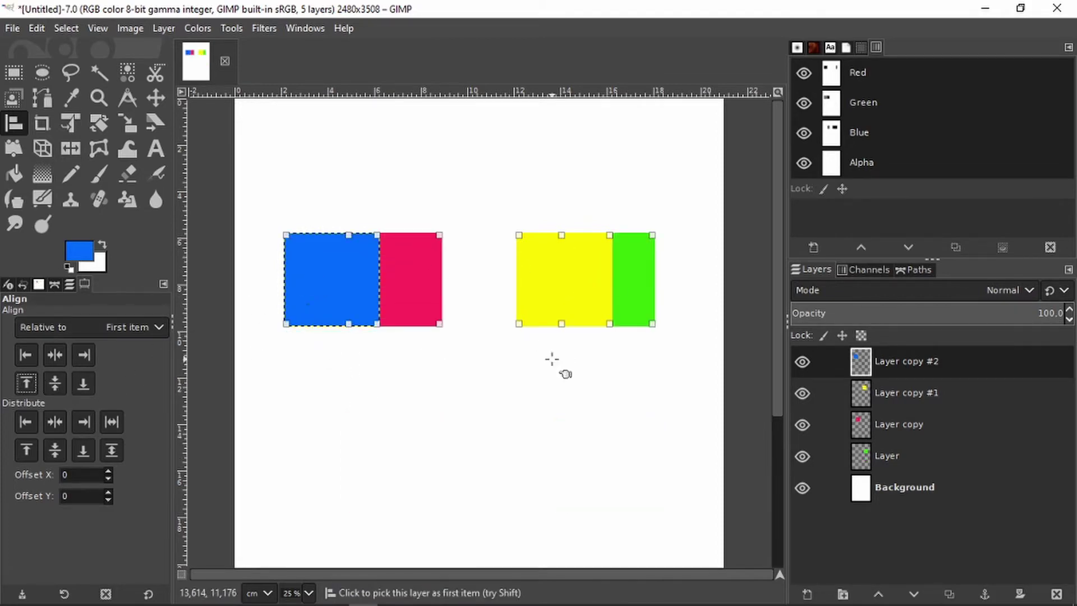
Set the alignment reference to Image
{"action": "left_click", "coordinate": [157, 327]}
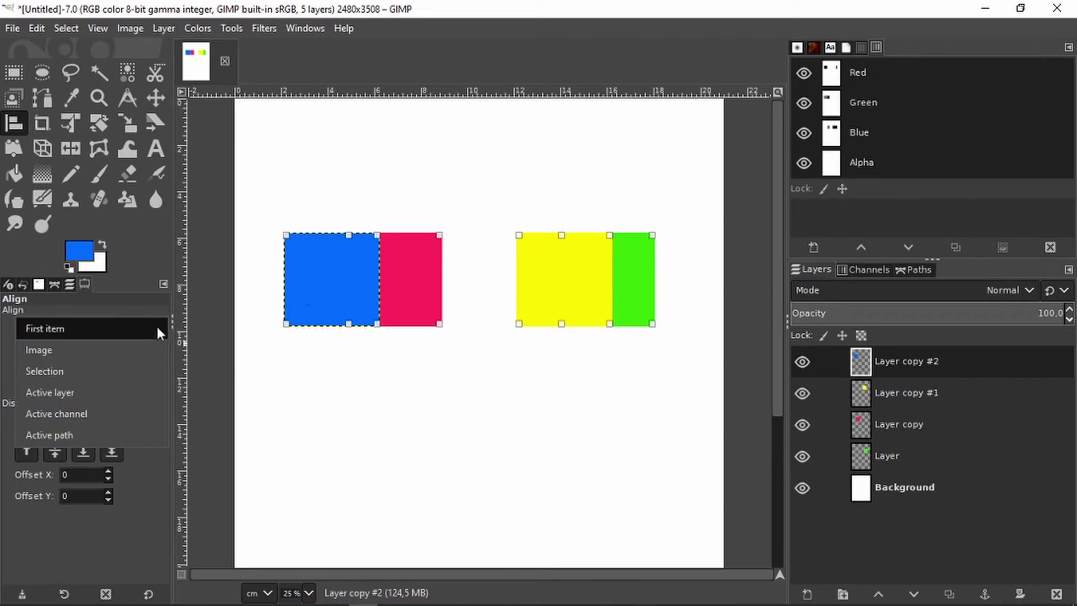
{"action": "left_click", "coordinate": [157, 330]}
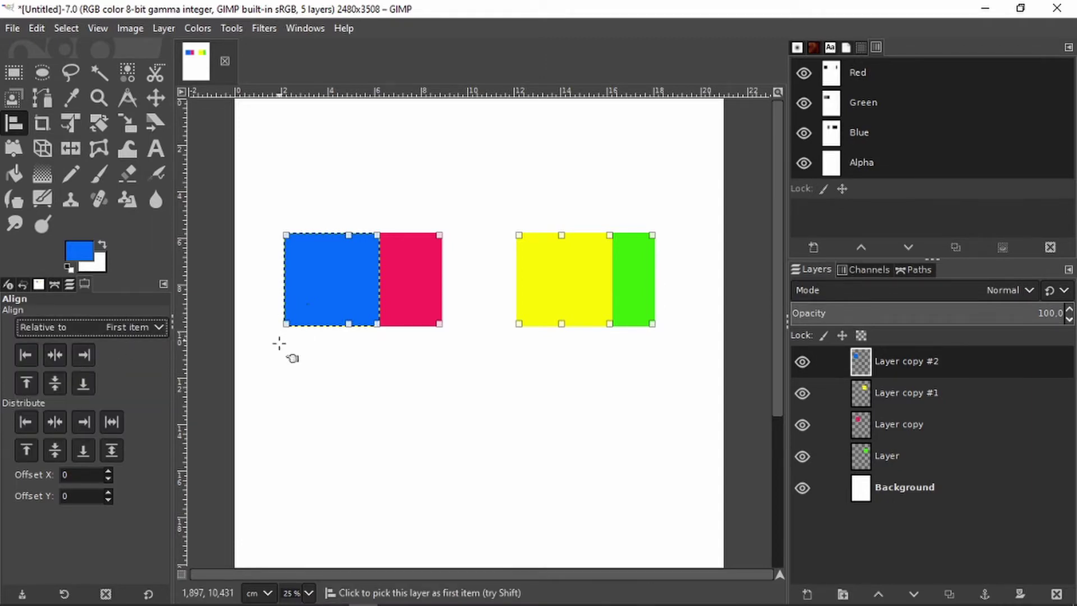
{"action": "left_click", "coordinate": [159, 329]}
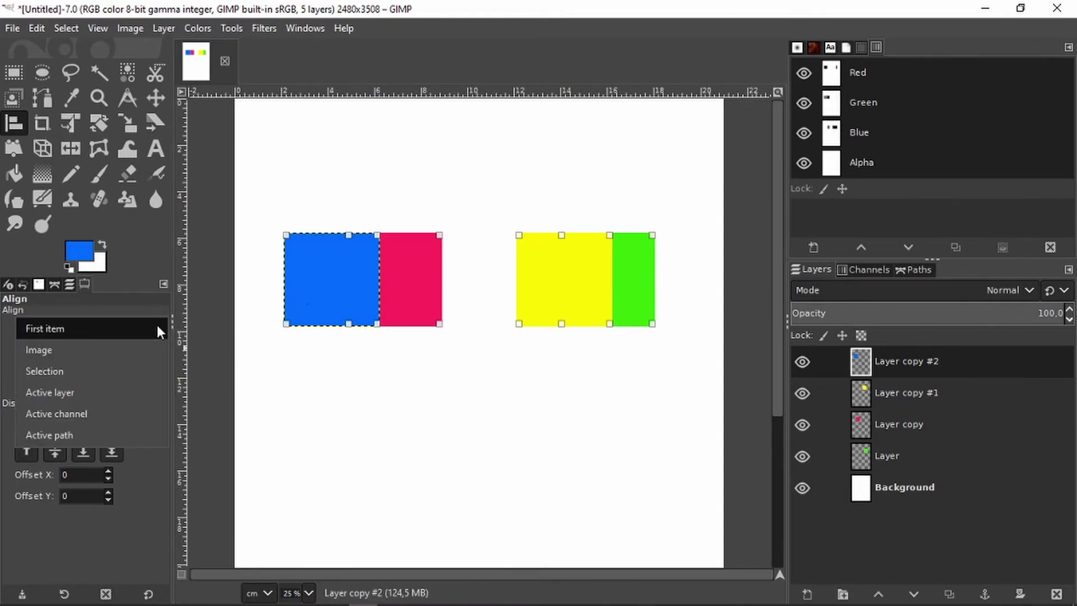
{"action": "left_click", "coordinate": [95, 347]}
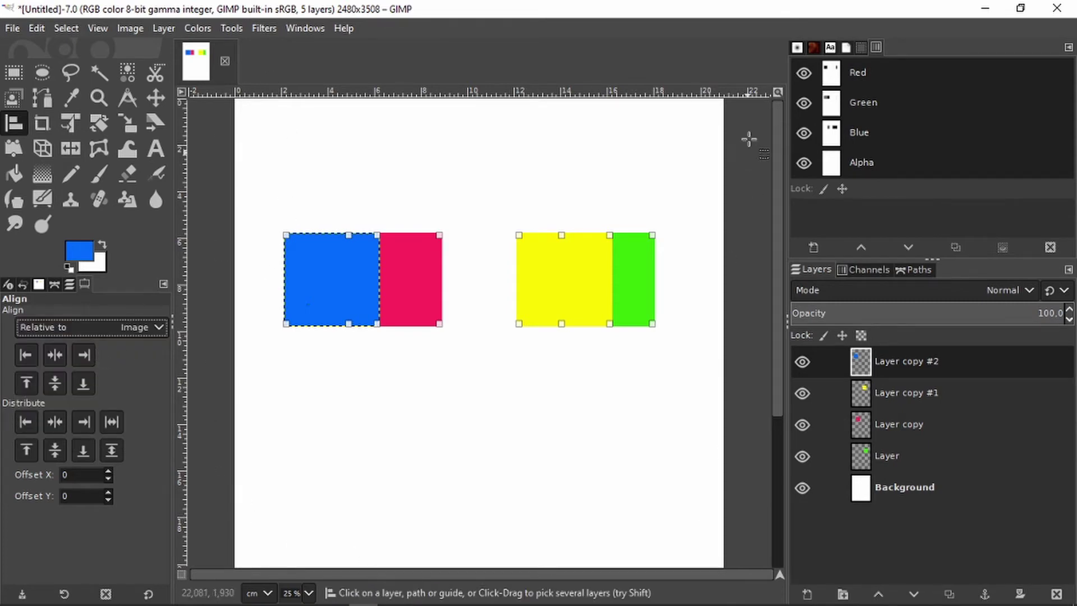
Review the size settings for a new image without creating one
{"action": "left_click", "coordinate": [11, 27]}
{"action": "left_click", "coordinate": [49, 43]}
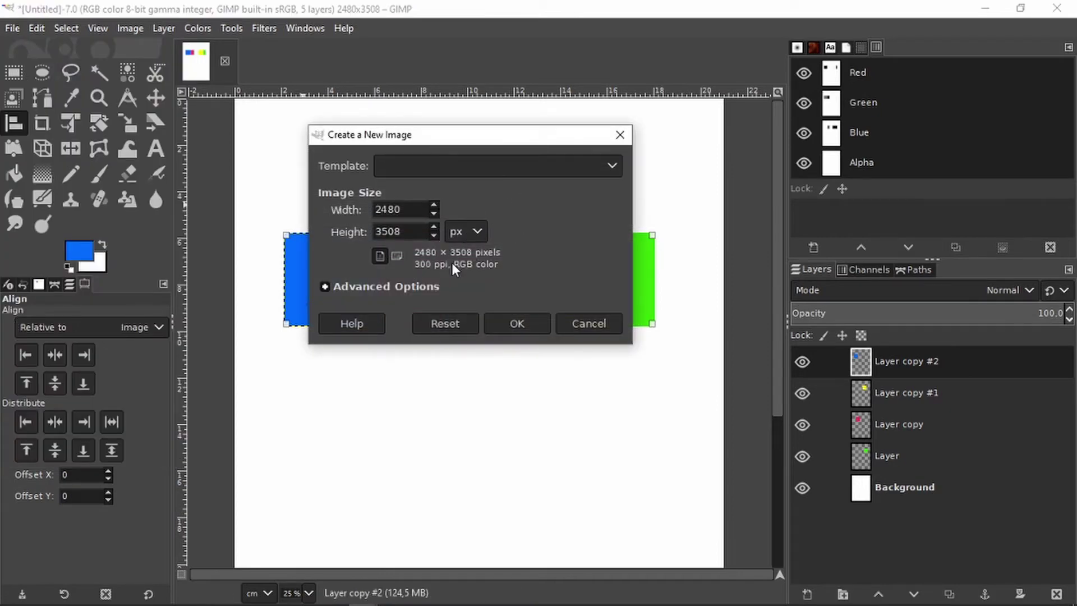
{"action": "left_click", "coordinate": [589, 324]}
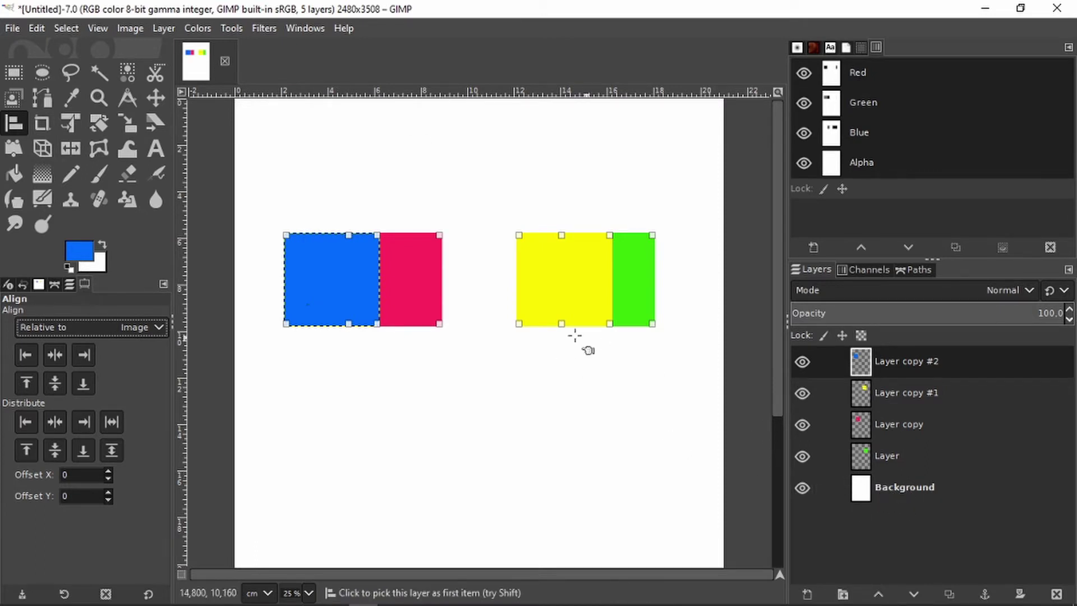
Spread the squares apart: blue at the page's upper left, red along the upper middle, green near the right edge and yellow below green
{"action": "left_click", "coordinate": [155, 97]}
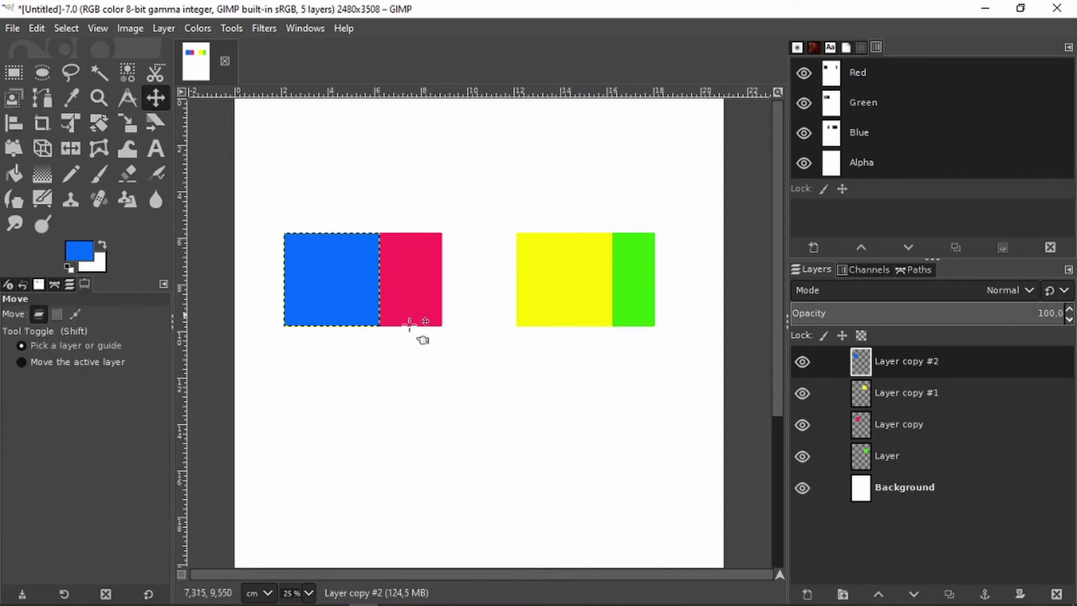
{"action": "left_click_drag", "start_coordinate": [348, 318], "coordinate": [364, 182]}
{"action": "left_click_drag", "start_coordinate": [432, 247], "coordinate": [527, 137]}
{"action": "left_click_drag", "start_coordinate": [558, 283], "coordinate": [645, 486]}
{"action": "left_click_drag", "start_coordinate": [611, 299], "coordinate": [638, 301]}
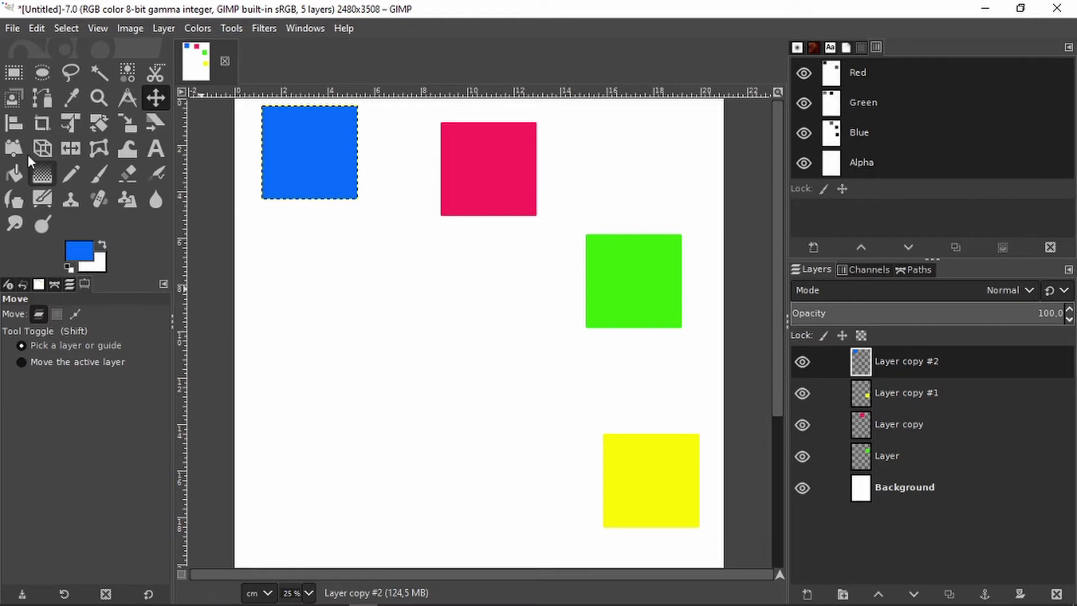
Center the green, yellow, red and blue squares horizontally relative to the image, with green picked first
{"action": "left_click", "coordinate": [6, 125]}
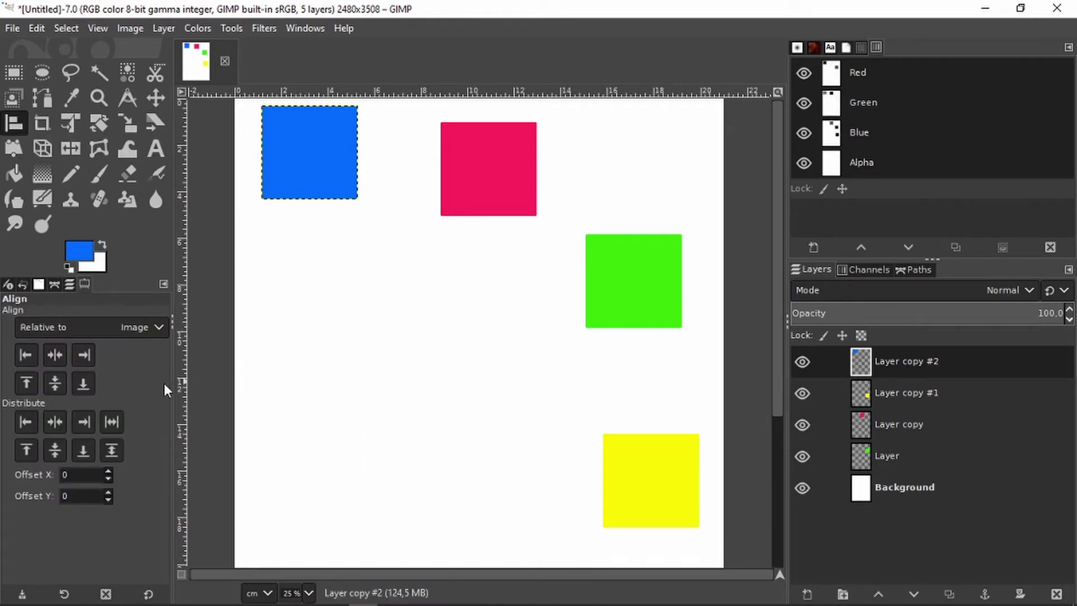
{"action": "left_click", "coordinate": [53, 353]}
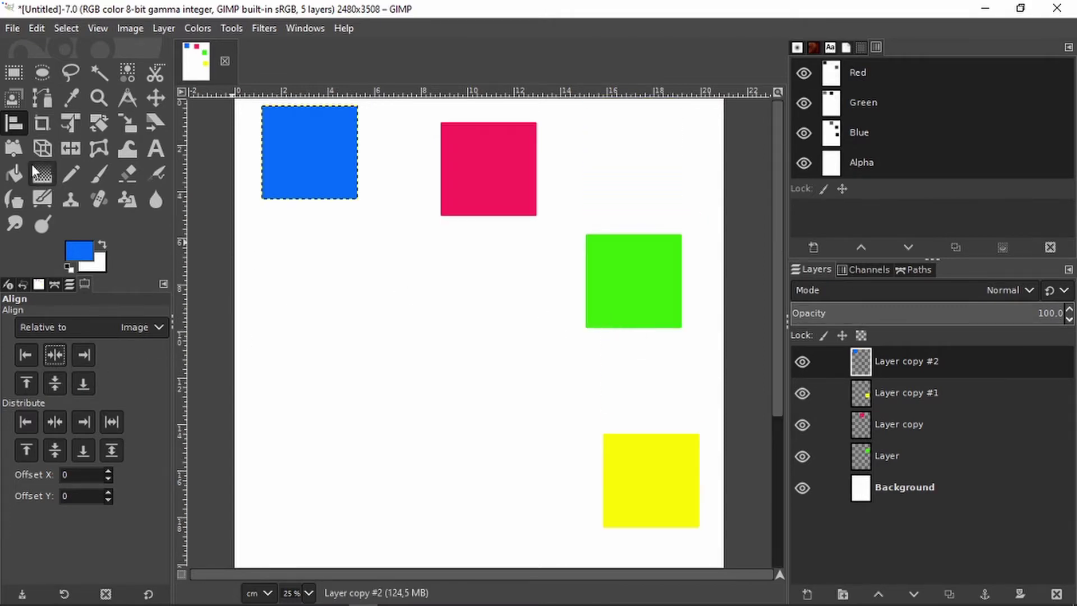
{"action": "left_click", "coordinate": [147, 320]}
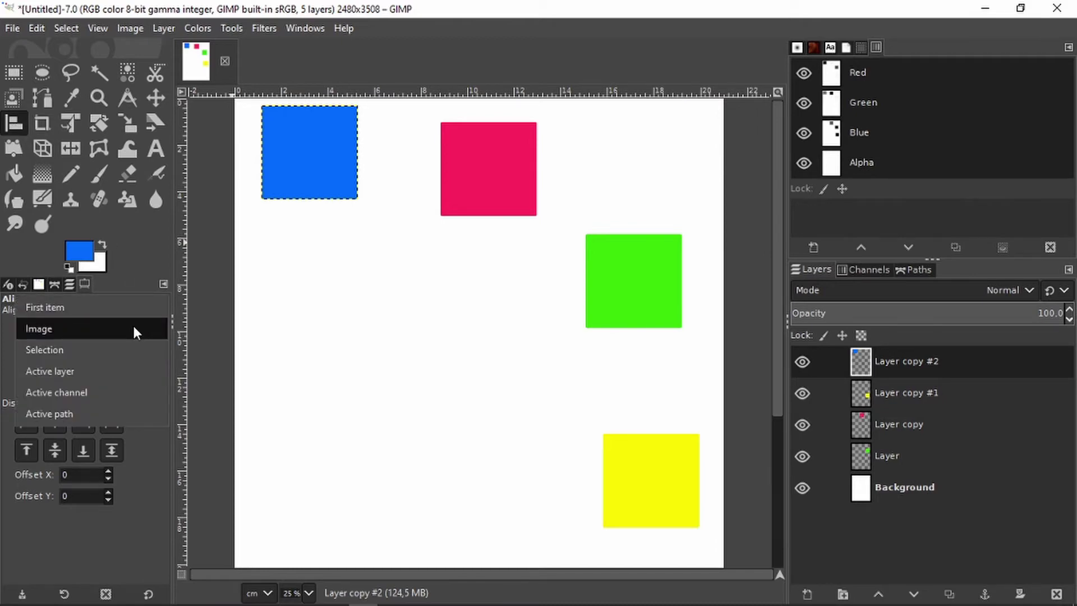
{"action": "left_click", "coordinate": [134, 325]}
{"action": "left_click", "coordinate": [58, 357]}
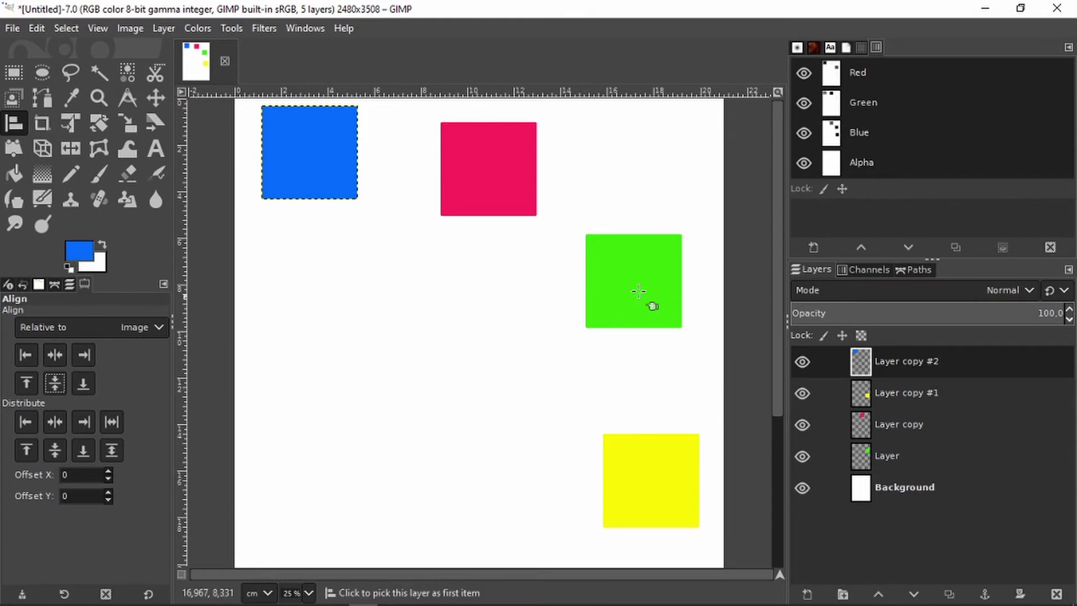
{"action": "left_click", "coordinate": [657, 299]}
{"action": "left_click", "coordinate": [644, 475], "text": "shift"}
{"action": "left_click", "coordinate": [481, 183], "text": "shift"}
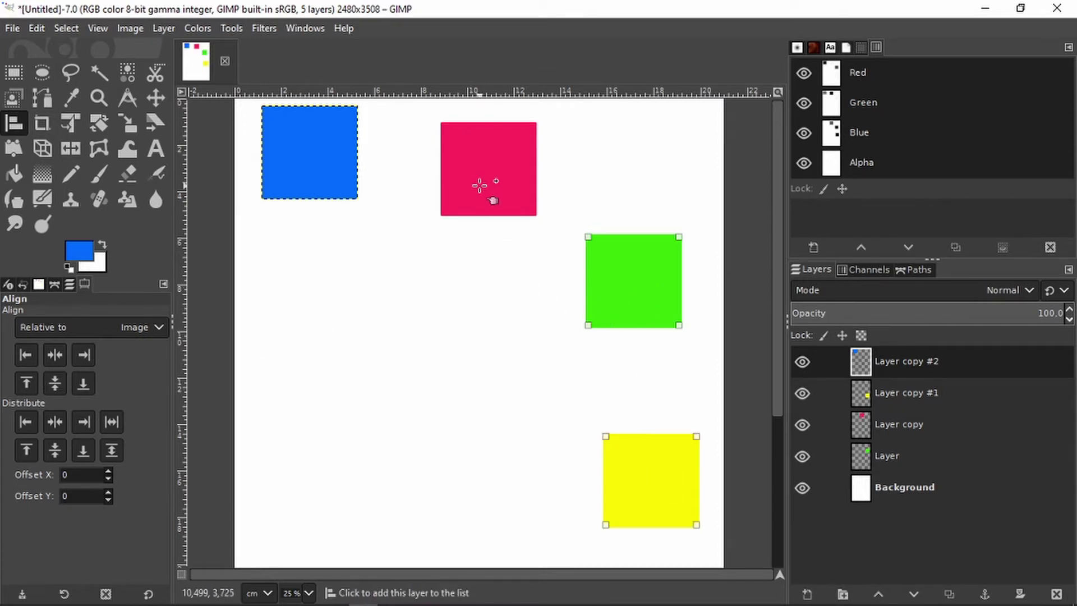
{"action": "left_click", "coordinate": [308, 152], "text": "shift"}
{"action": "left_click", "coordinate": [56, 355]}
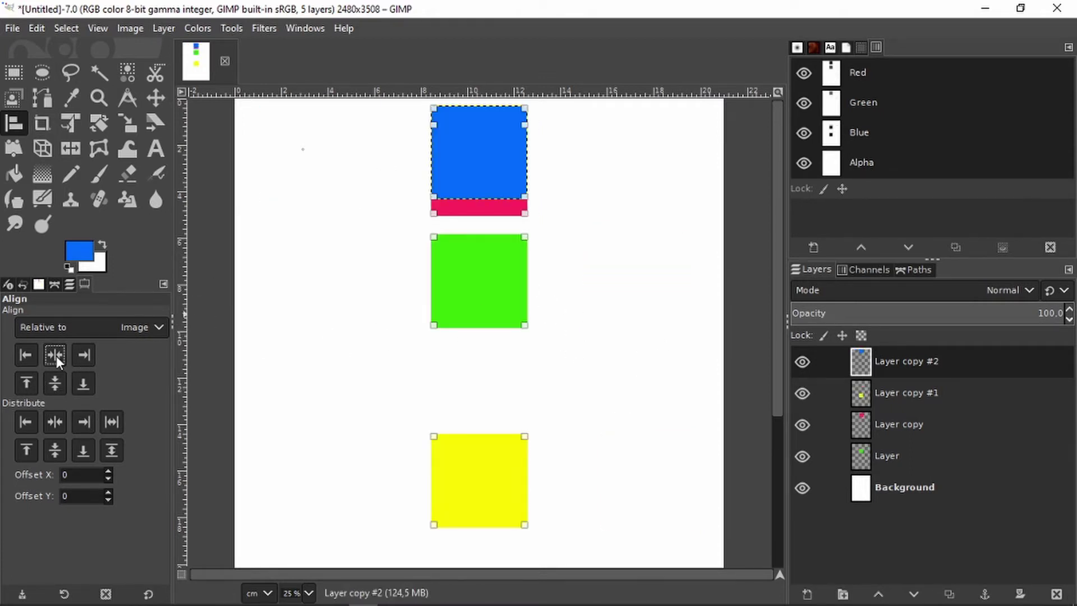
Undo the horizontal centering of the four squares
{"action": "key", "text": "ctrl+z"}
{"action": "key", "text": "ctrl+z"}
{"action": "key", "text": "ctrl+z"}
{"action": "key", "text": "ctrl+z"}
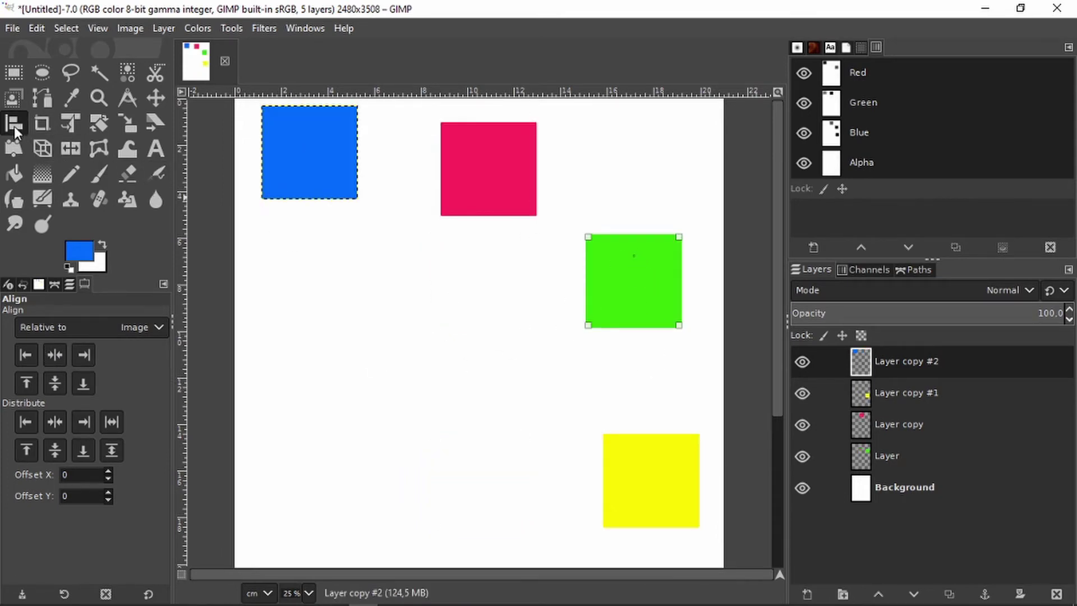
Pick the yellow, green, red and blue squares, starting with yellow, and center them horizontally relative to the image
{"action": "left_click", "coordinate": [645, 449]}
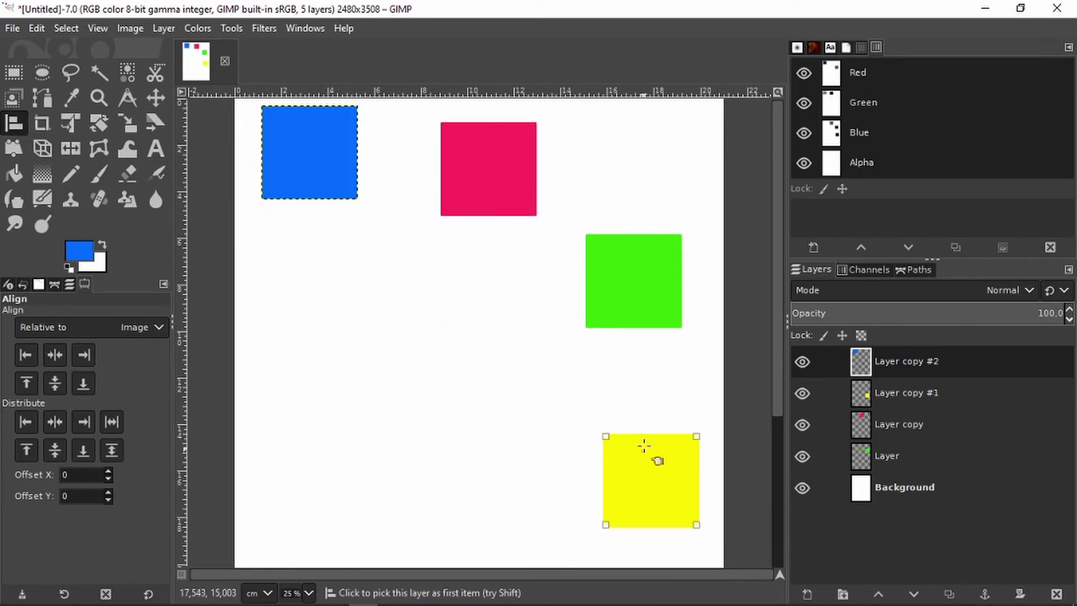
{"action": "left_click", "coordinate": [640, 285], "text": "shift"}
{"action": "left_click", "coordinate": [480, 175], "text": "shift"}
{"action": "left_click", "coordinate": [299, 168], "text": "shift"}
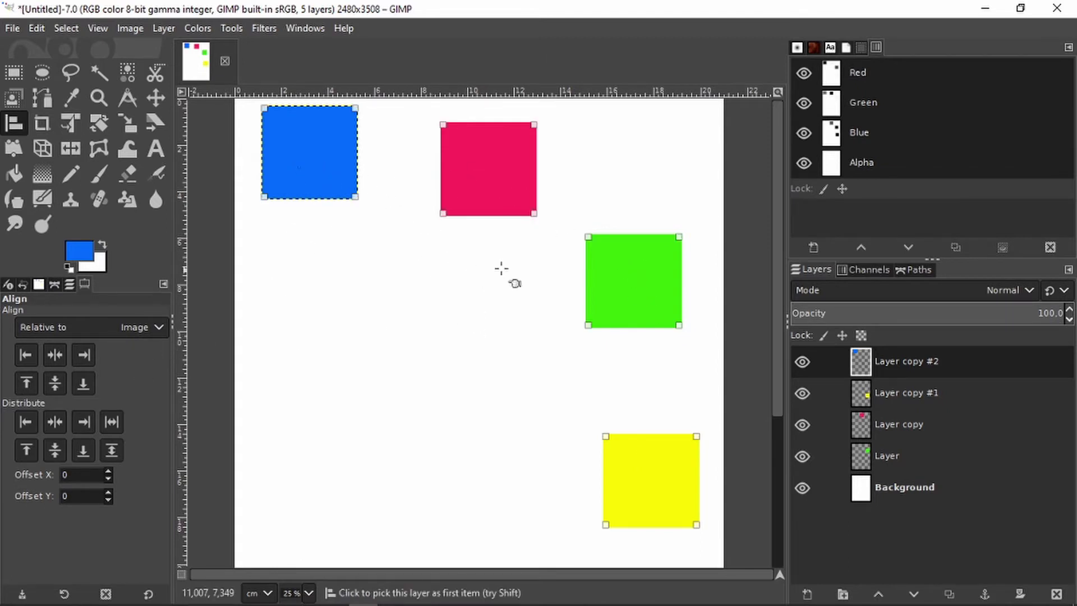
{"action": "left_click", "coordinate": [641, 471]}
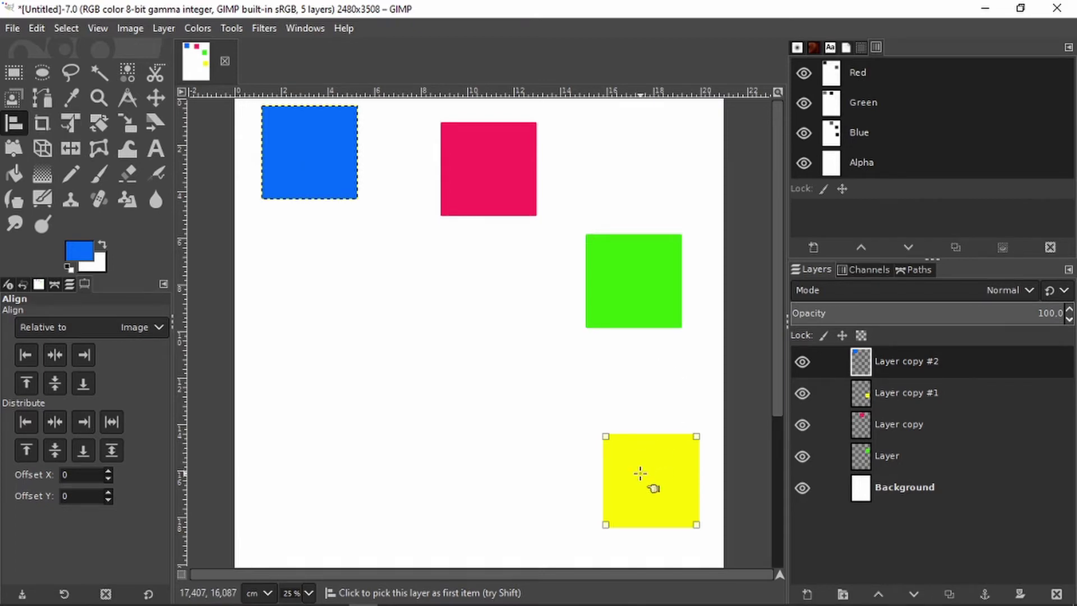
{"action": "left_click", "coordinate": [481, 176], "text": "shift"}
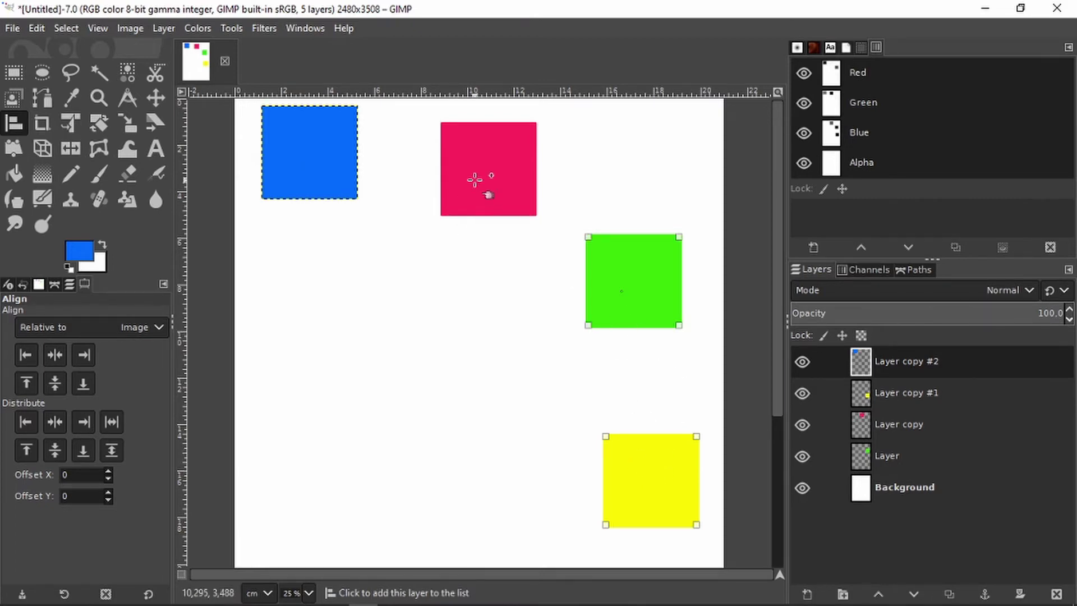
{"action": "left_click", "coordinate": [322, 164], "text": "shift"}
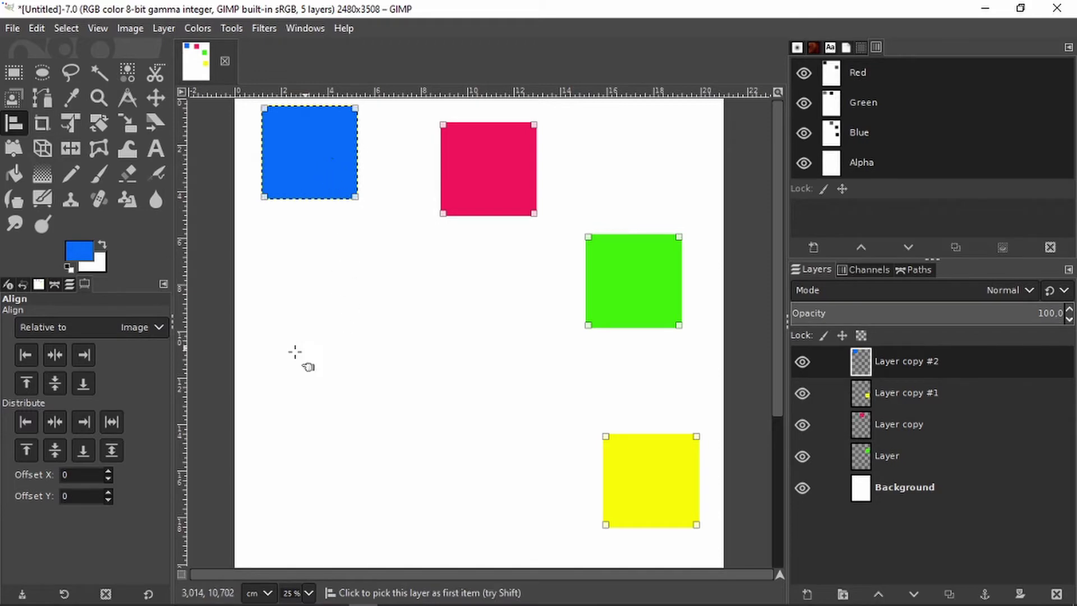
{"action": "left_click", "coordinate": [56, 364]}
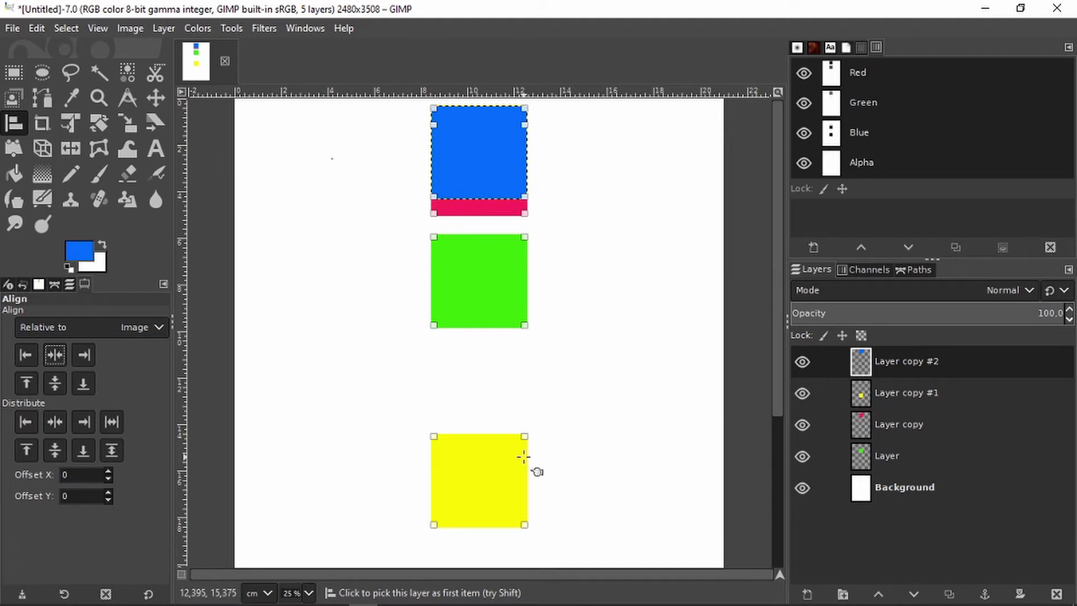
Align all four squares to the left and top edges of the image
{"action": "left_click", "coordinate": [35, 357]}
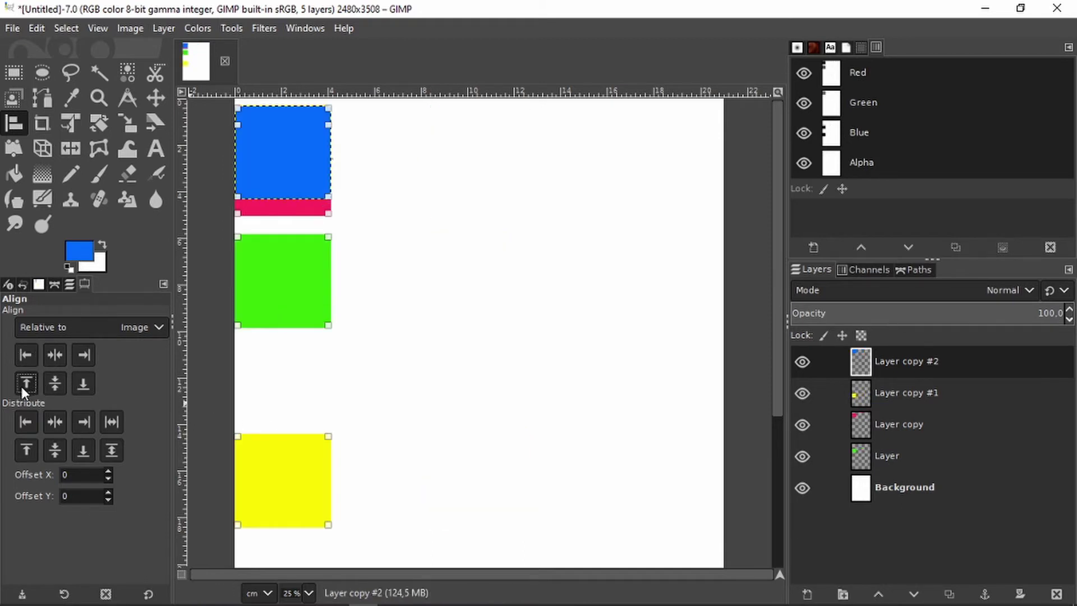
{"action": "left_click", "coordinate": [23, 385]}
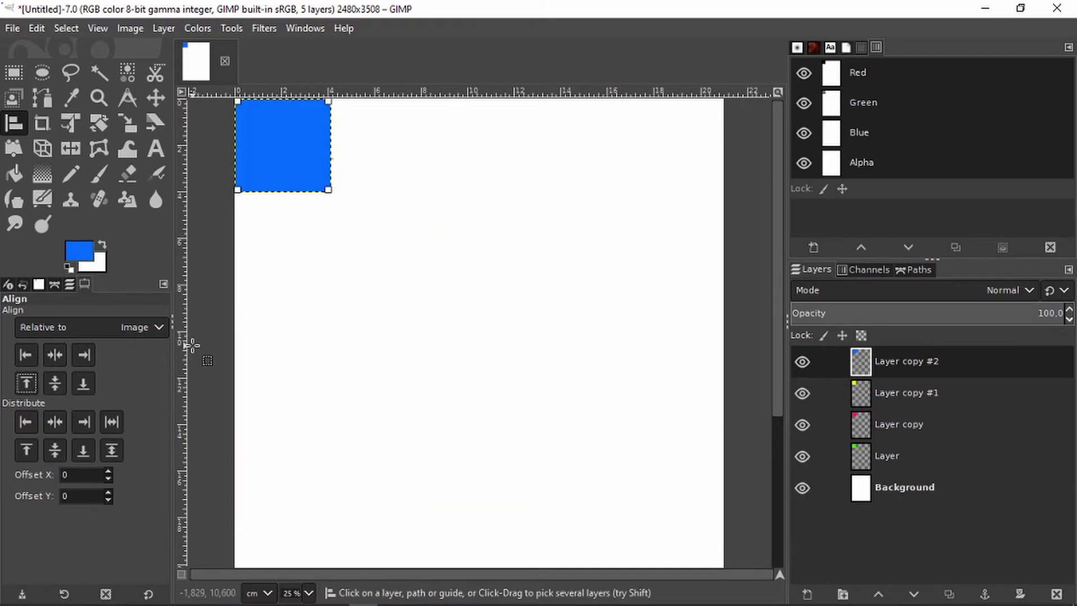
Separate the stacked squares diagonally, blue lowest, yellow in the middle and red upper right, leaving green in the corner, and make blue's layer active
{"action": "key", "text": "m"}
{"action": "left_click_drag", "start_coordinate": [258, 137], "coordinate": [321, 389]}
{"action": "left_click", "coordinate": [304, 169]}
{"action": "left_click_drag", "start_coordinate": [305, 169], "coordinate": [463, 351]}
{"action": "left_click_drag", "start_coordinate": [283, 130], "coordinate": [522, 227]}
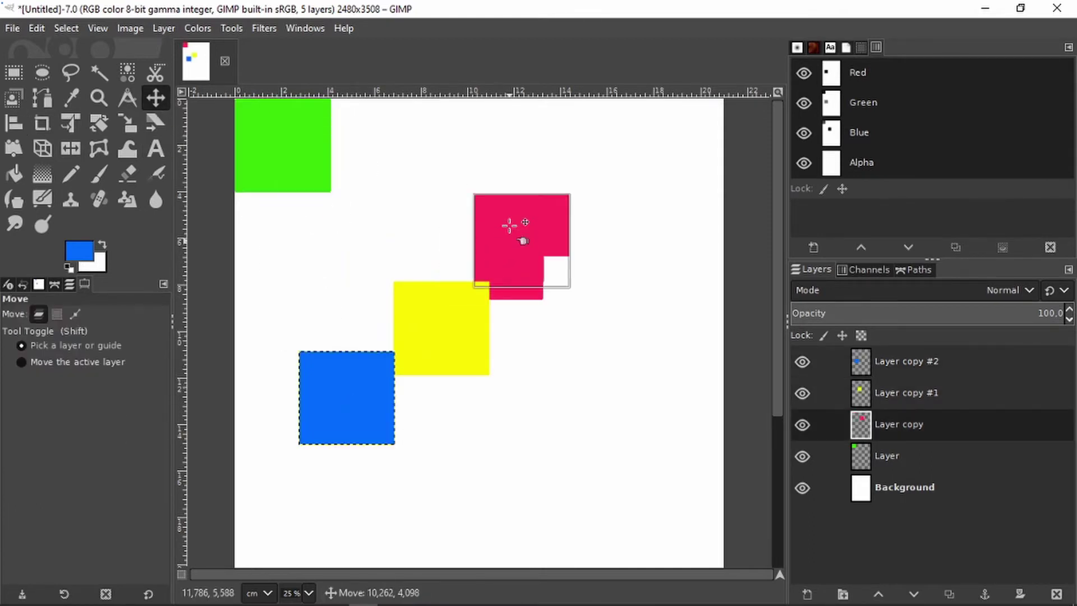
{"action": "left_click", "coordinate": [371, 372]}
Try to align the blue, yellow, red and green squares to the bottom edge of the image, and undo it
{"action": "left_click", "coordinate": [16, 124]}
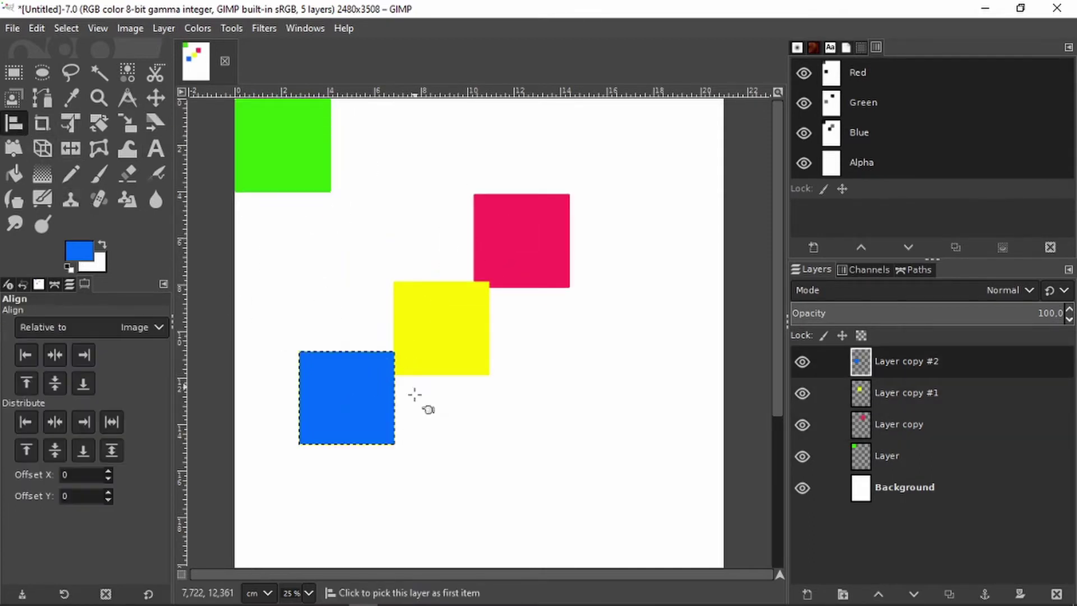
{"action": "left_click", "coordinate": [355, 384], "text": "shift"}
{"action": "left_click", "coordinate": [457, 326], "text": "shift"}
{"action": "left_click", "coordinate": [501, 236], "text": "shift"}
{"action": "left_click_drag", "start_coordinate": [651, 152], "coordinate": [292, 483]}
{"action": "left_click", "coordinate": [311, 159], "text": "shift"}
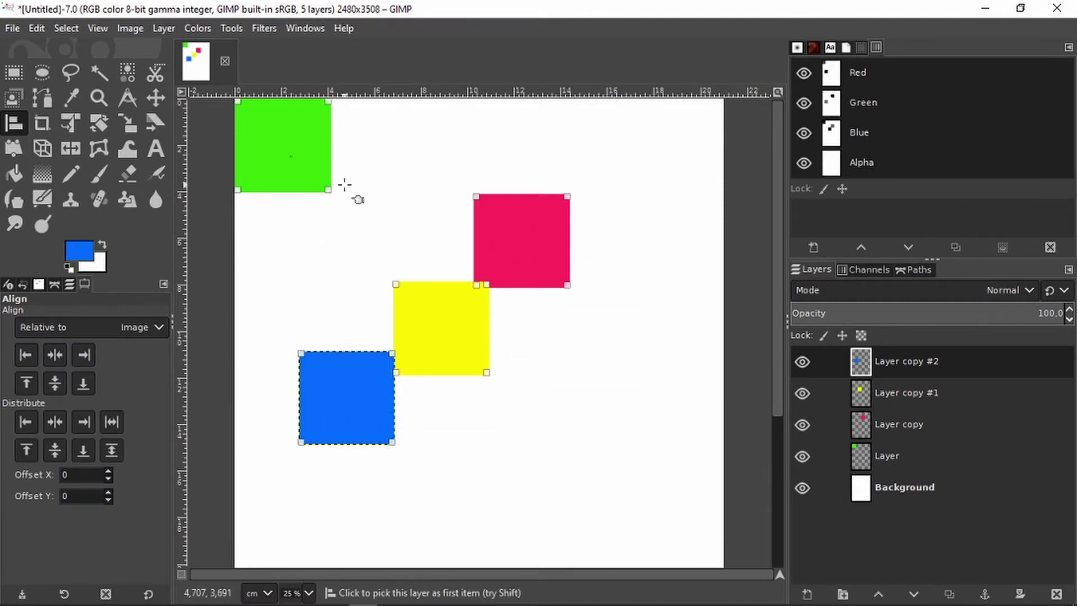
{"action": "left_click", "coordinate": [84, 385]}
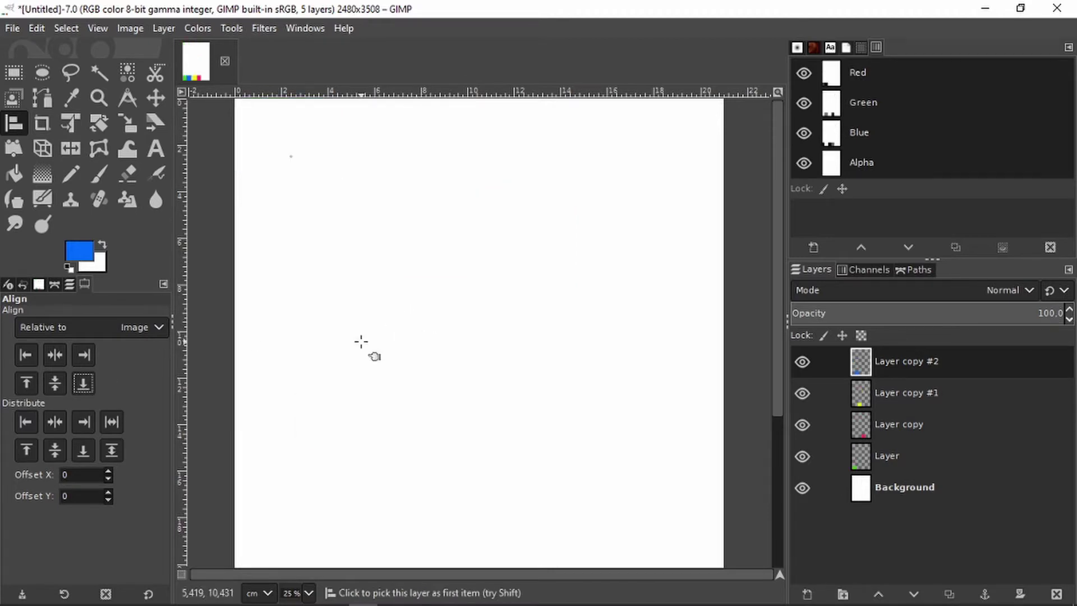
{"action": "key", "text": "ctrl+z"}
With the whole page in view, align the four squares to the bottom and right edges of the image
{"action": "key", "text": "minus"}
{"action": "key", "text": "minus"}
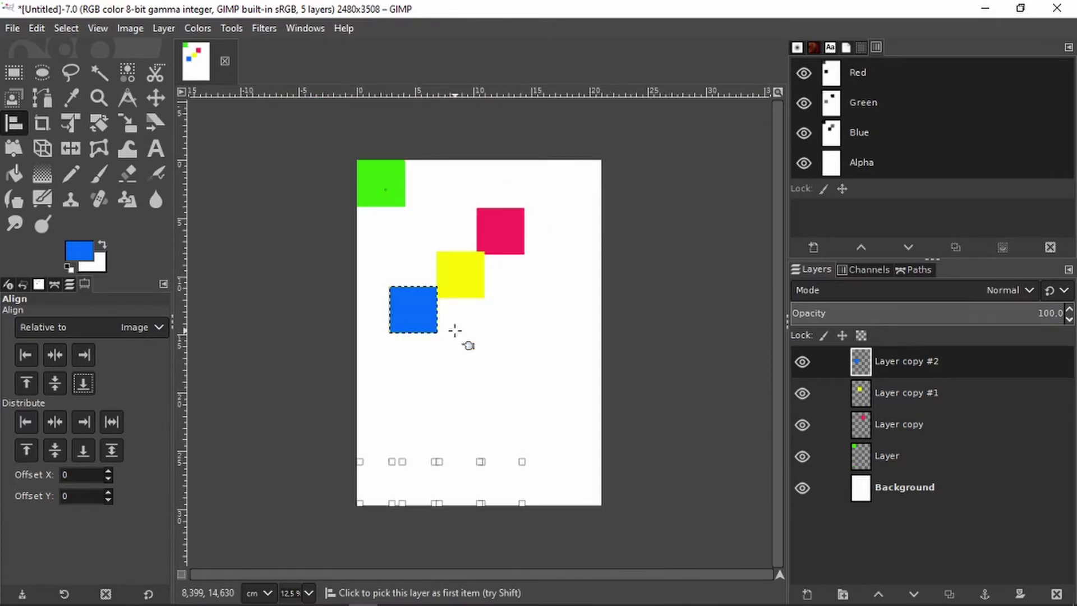
{"action": "key", "text": "plus"}
{"action": "key", "text": "minus"}
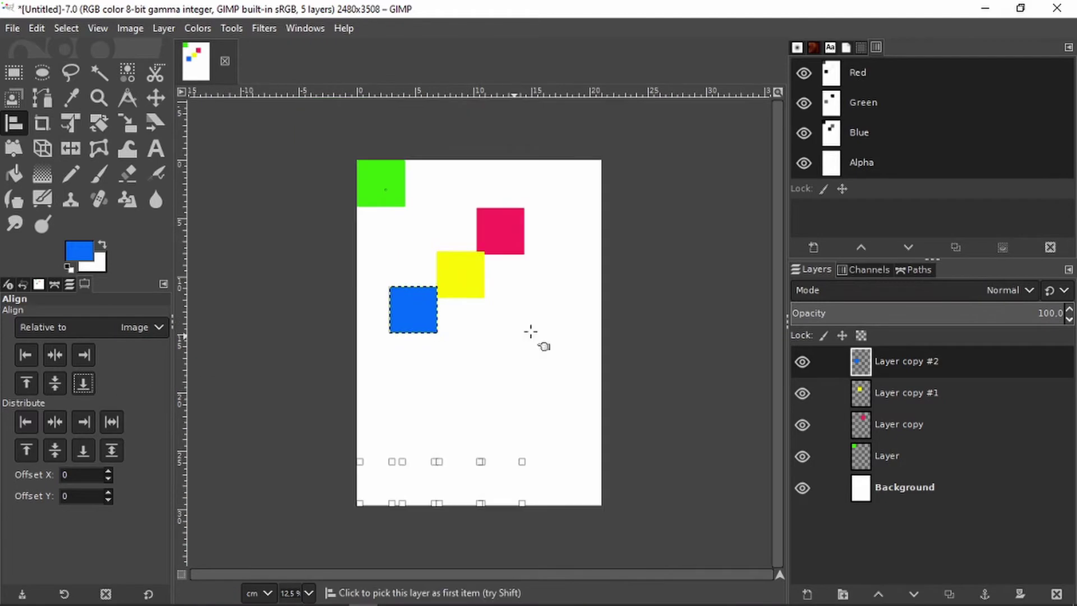
{"action": "left_click", "coordinate": [81, 385]}
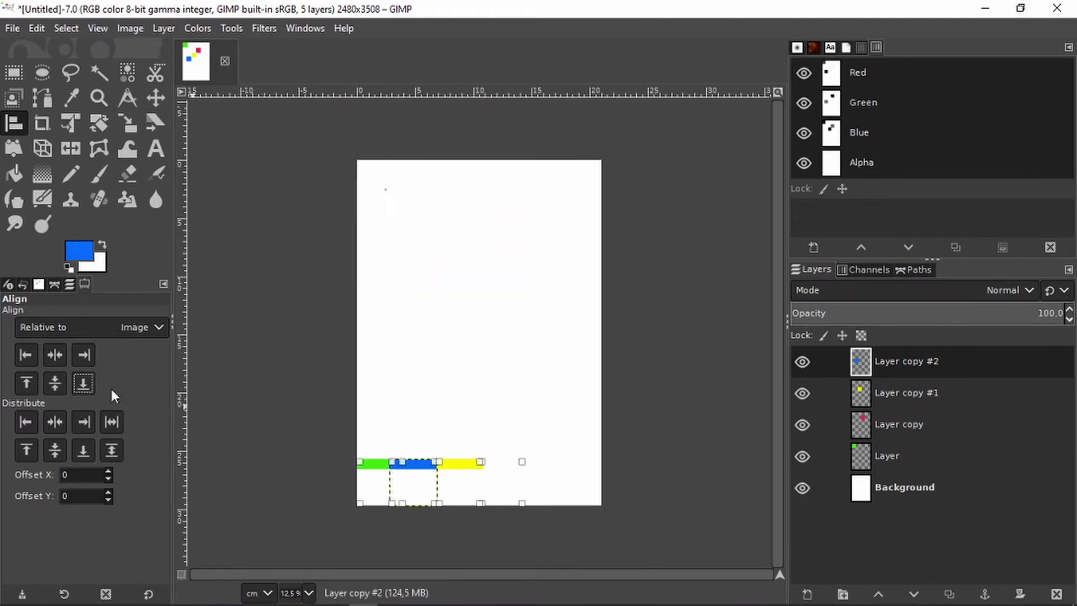
{"action": "left_click", "coordinate": [91, 359]}
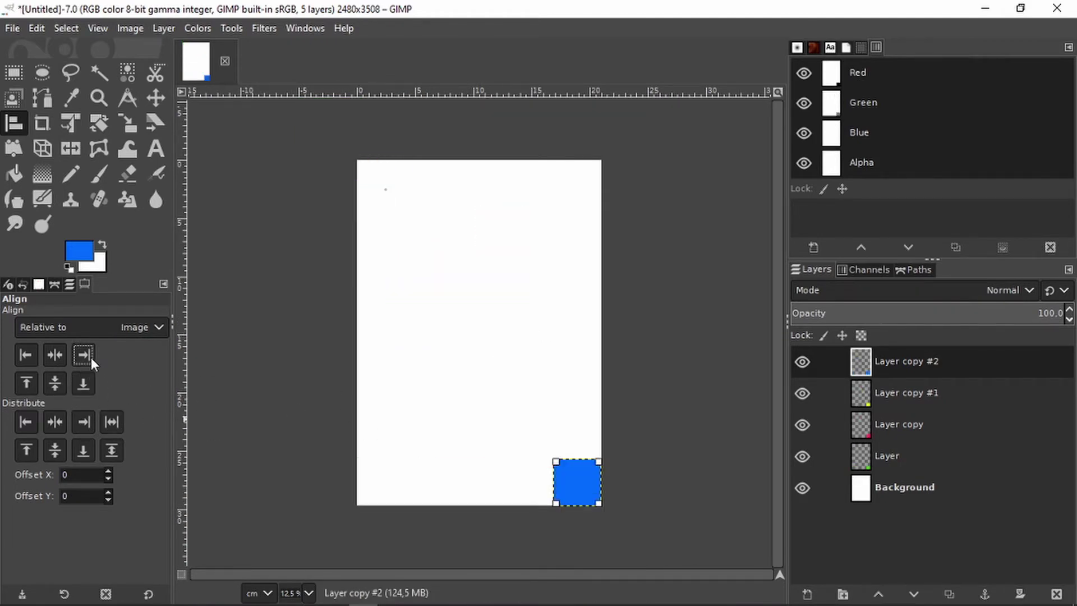
Undo the bottom and right alignments of the four squares
{"action": "key", "text": "ctrl+z"}
{"action": "key", "text": "ctrl+z"}
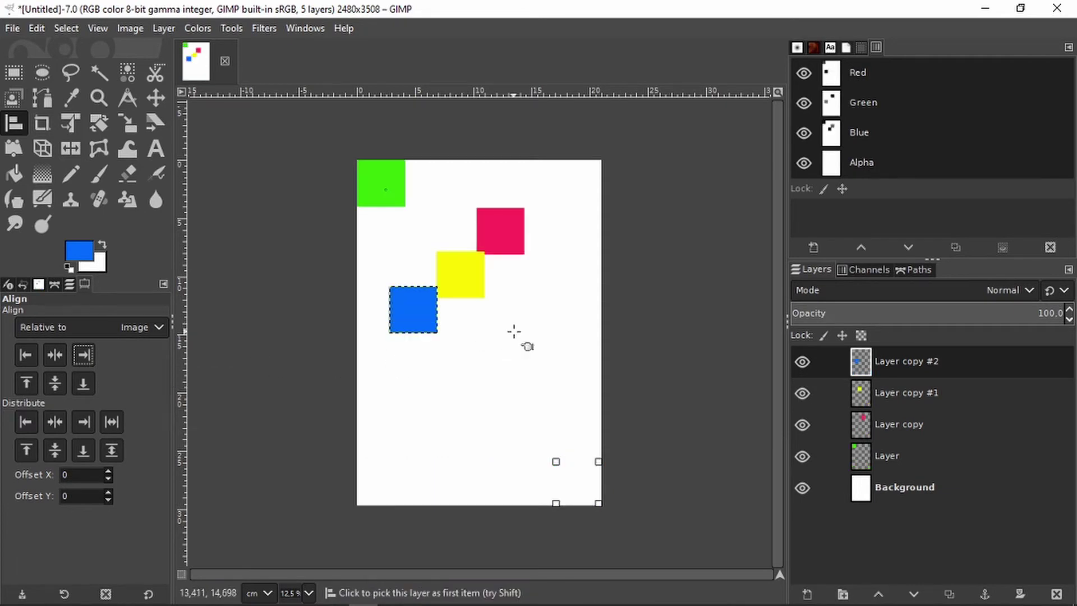
Change the alignment reference to Selection
{"action": "key", "text": "plus"}
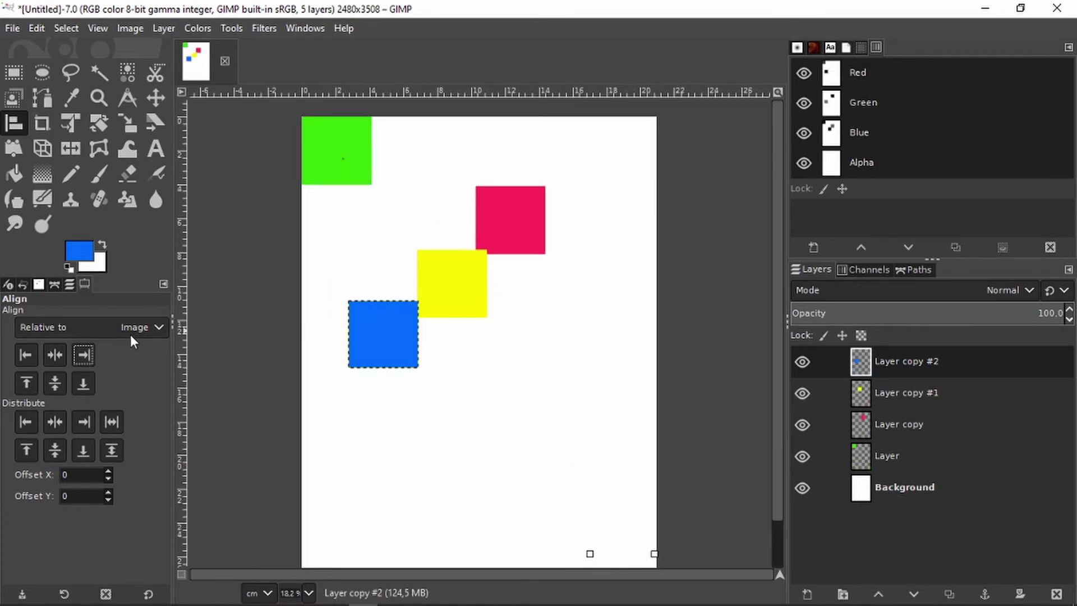
{"action": "left_click", "coordinate": [149, 330]}
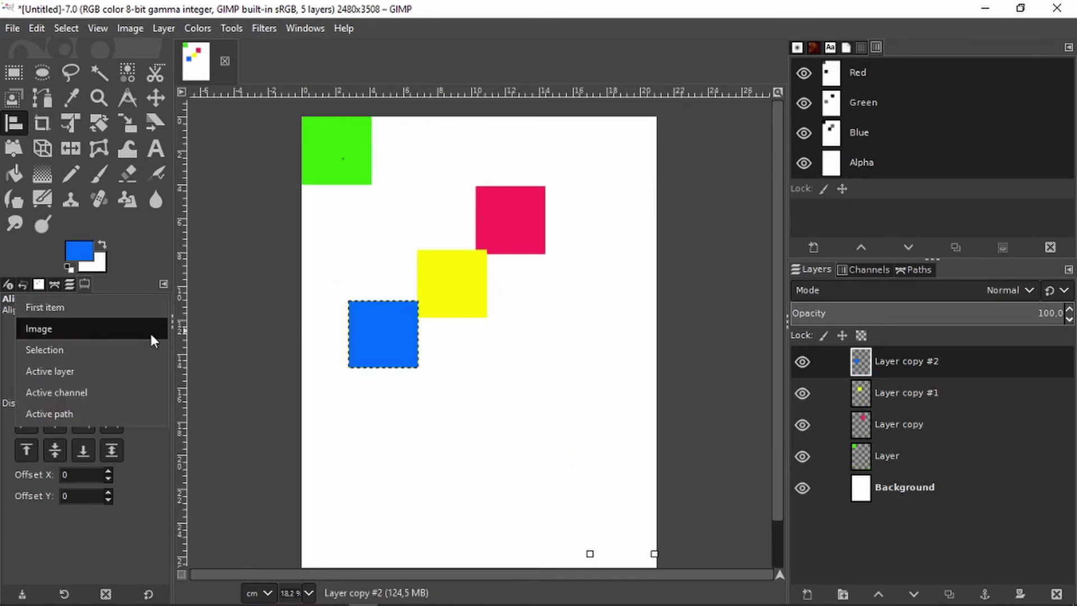
{"action": "left_click", "coordinate": [117, 348]}
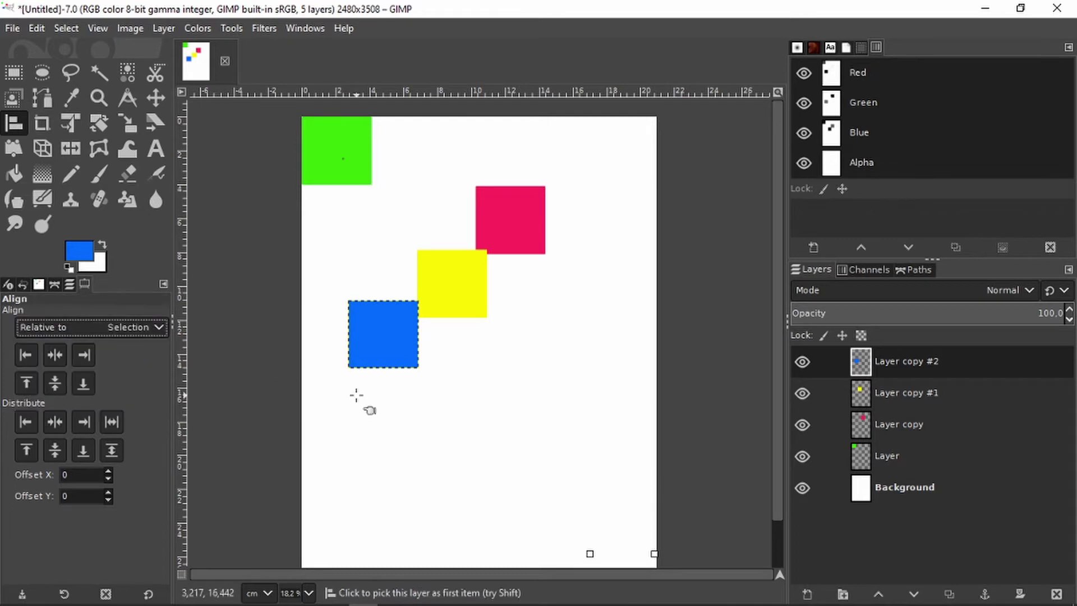
Draw a rectangular selection about 6.4 by 5.7 cm in the empty area below the yellow and red squares
{"action": "left_click", "coordinate": [395, 352]}
{"action": "left_click_drag", "start_coordinate": [381, 323], "coordinate": [441, 443]}
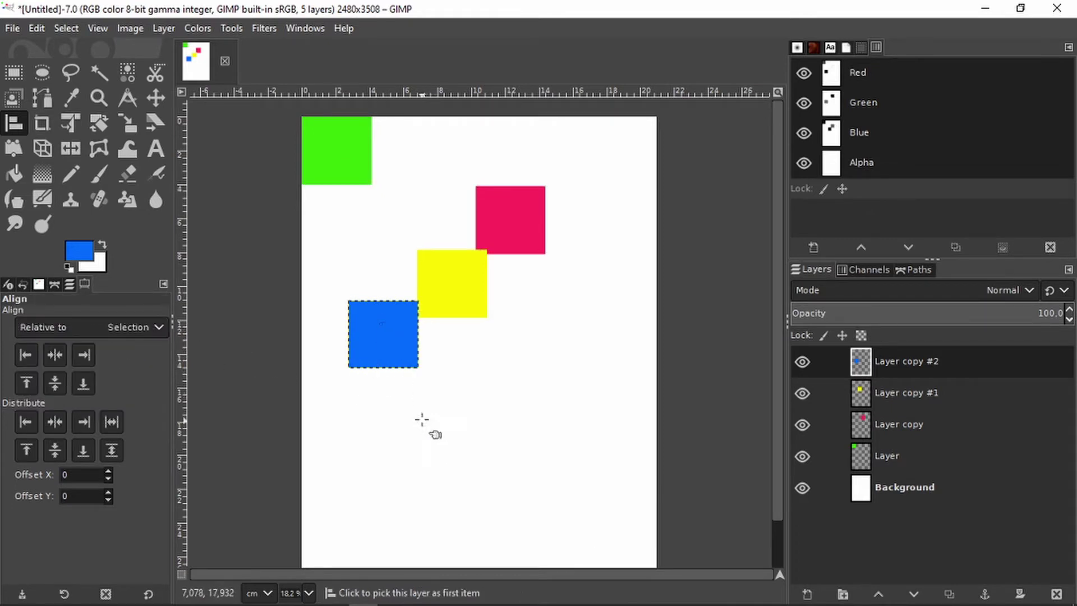
{"action": "left_click", "coordinate": [395, 345]}
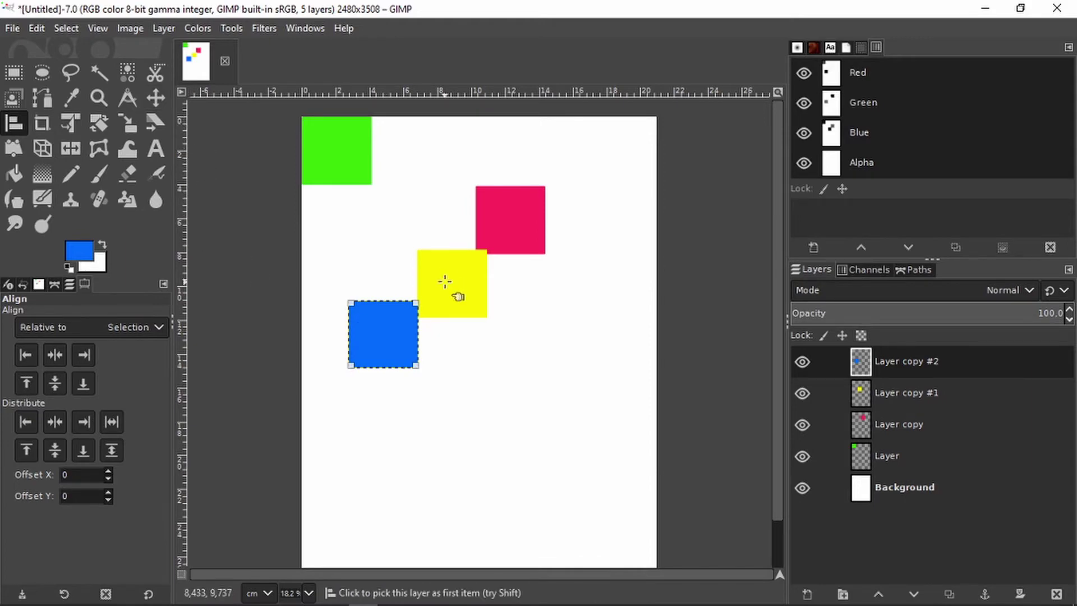
{"action": "left_click", "coordinate": [15, 72]}
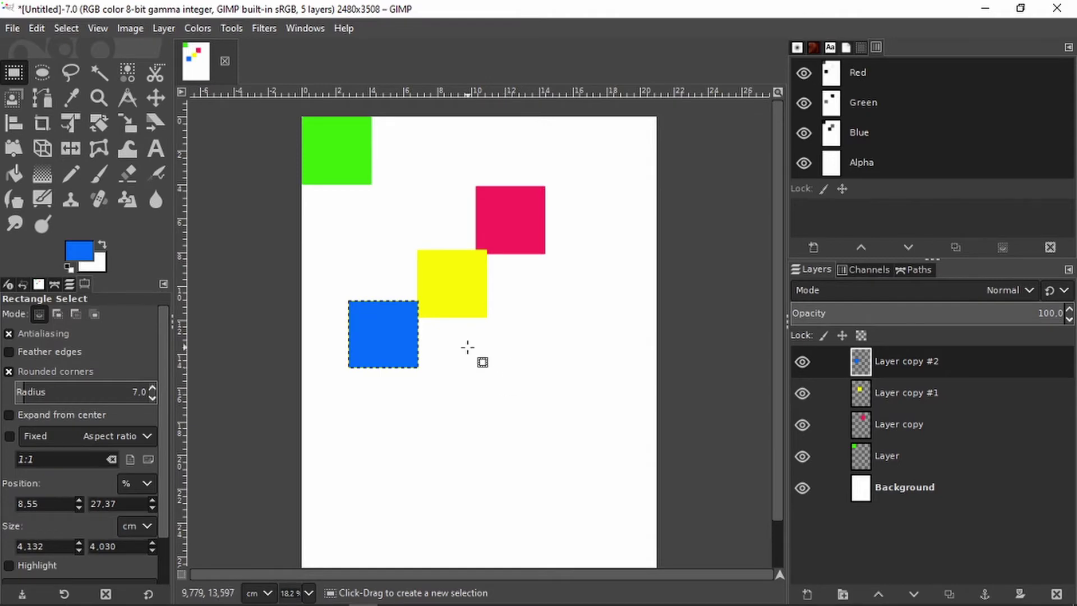
{"action": "left_click_drag", "start_coordinate": [462, 345], "coordinate": [573, 442]}
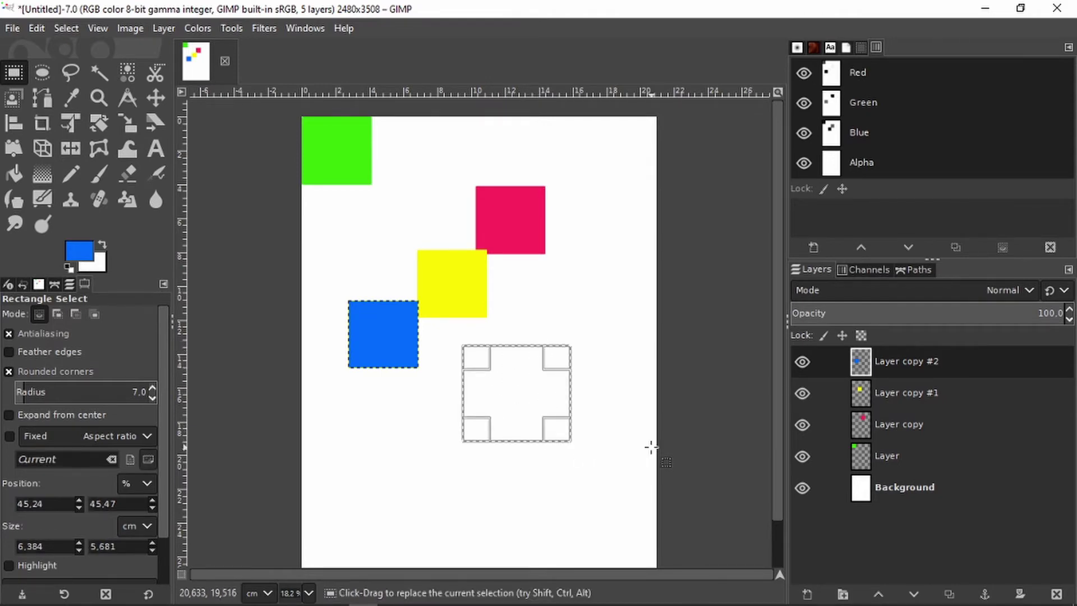
Align the blue, yellow, red and green squares to the left edge of the rectangular selection
{"action": "left_click", "coordinate": [19, 126]}
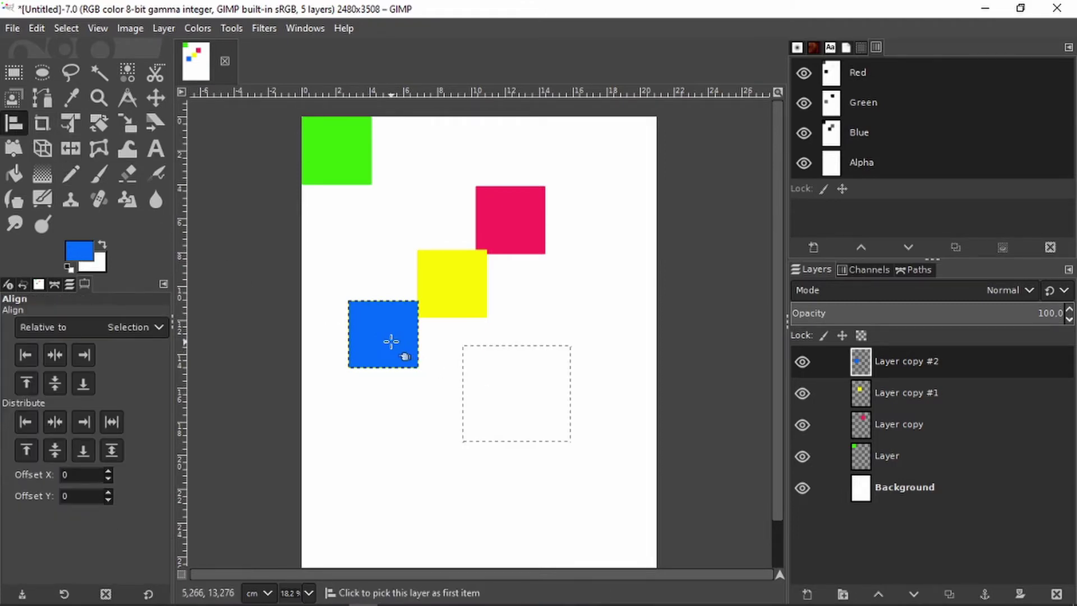
{"action": "left_click", "coordinate": [408, 337]}
{"action": "left_click", "coordinate": [460, 304], "text": "shift"}
{"action": "left_click", "coordinate": [505, 223], "text": "shift"}
{"action": "left_click", "coordinate": [365, 173], "text": "shift"}
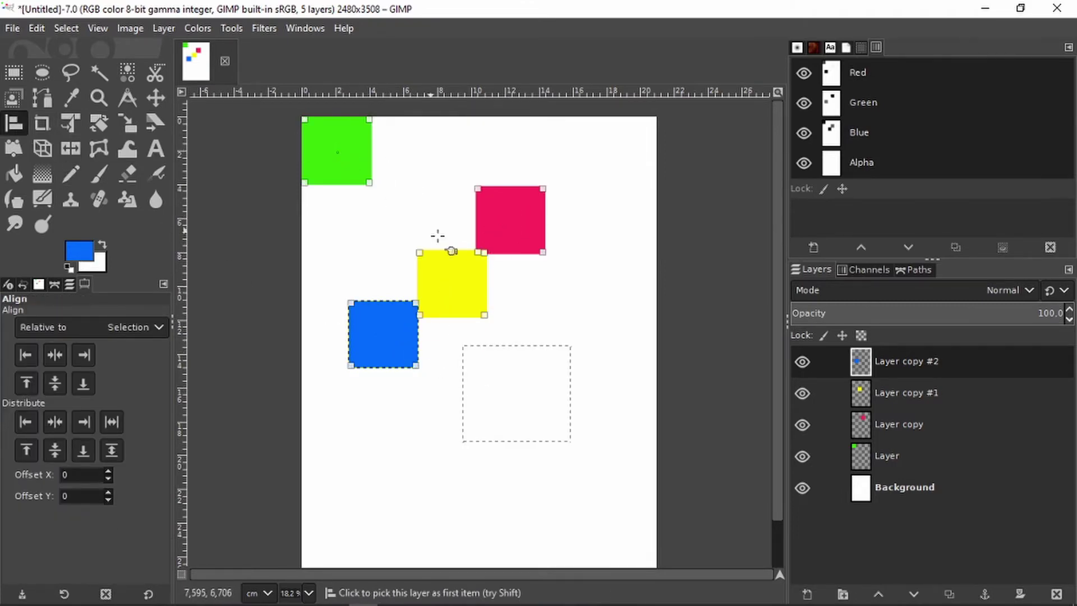
{"action": "left_click", "coordinate": [57, 356]}
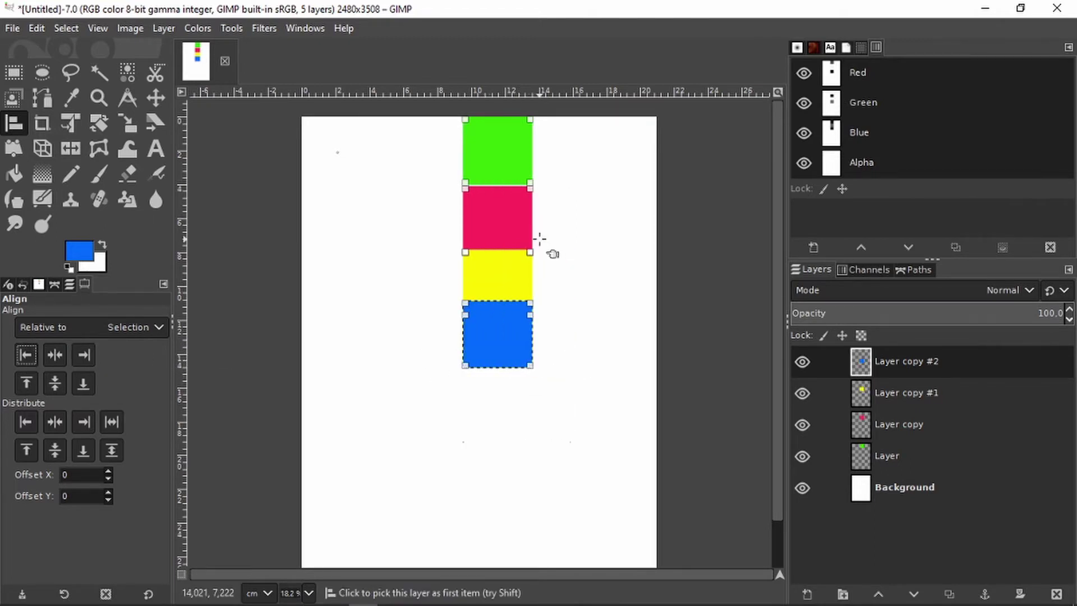
Draw an elliptical selection about 4.2 by 10.7 cm beside the stacked squares, and move the selection outline down toward the page center
{"action": "left_click", "coordinate": [42, 72]}
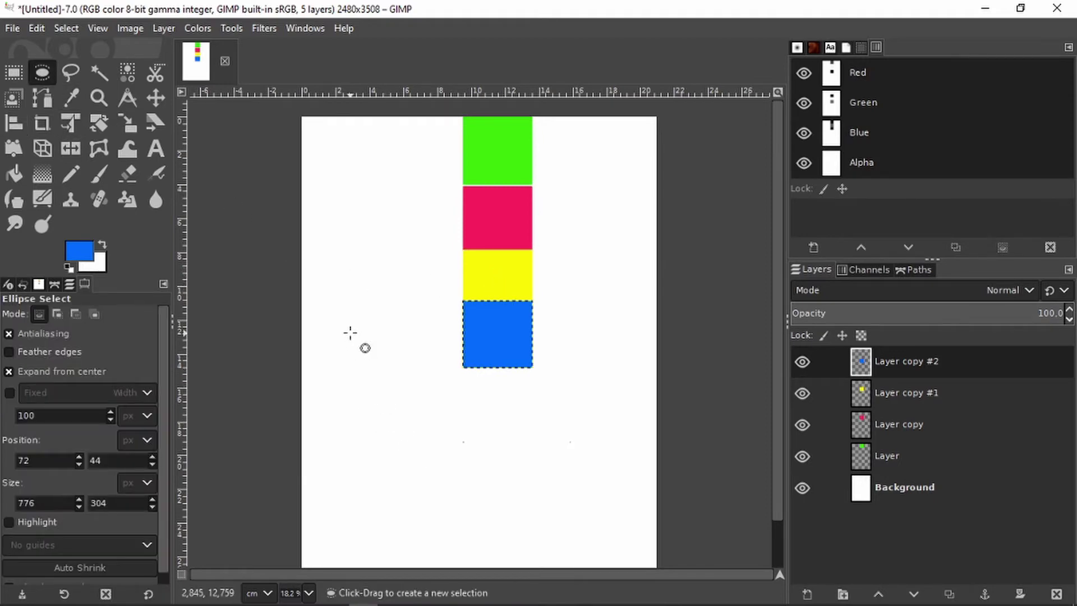
{"action": "left_click_drag", "start_coordinate": [350, 333], "coordinate": [386, 423]}
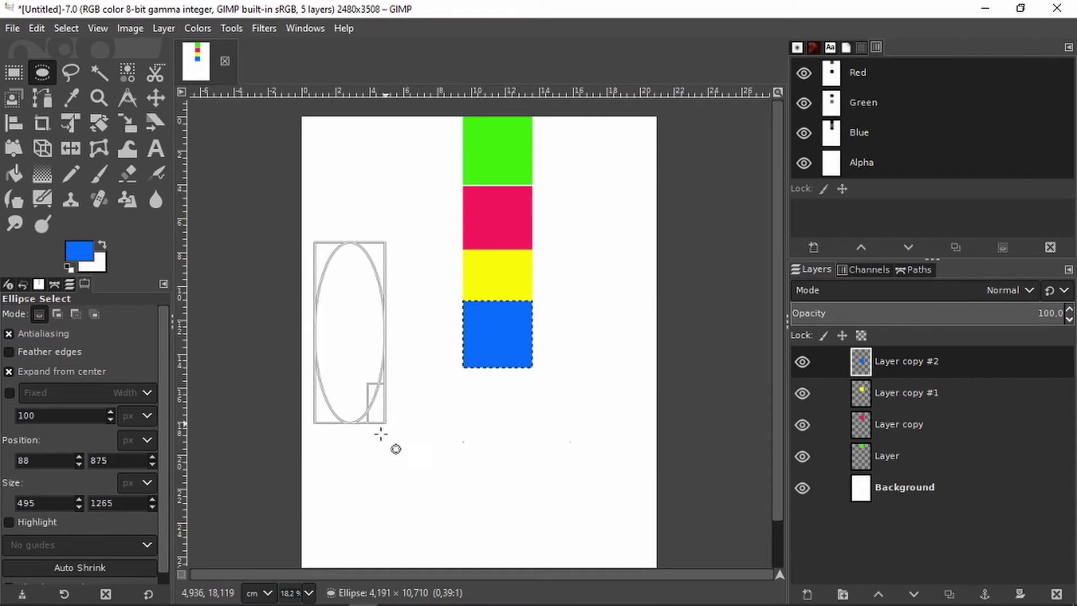
{"action": "left_click", "coordinate": [157, 99]}
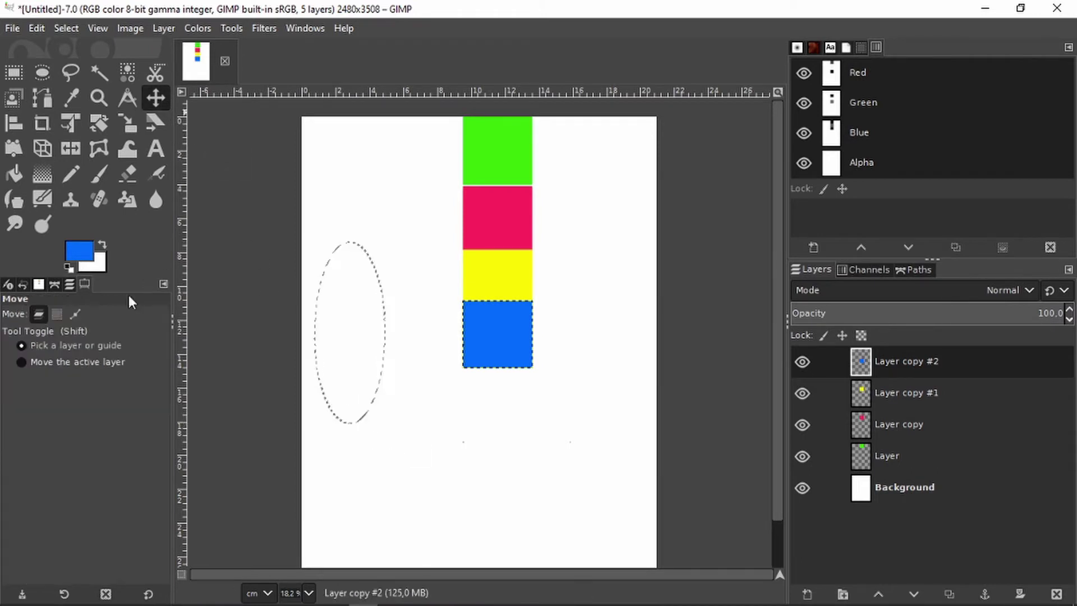
{"action": "left_click", "coordinate": [57, 314]}
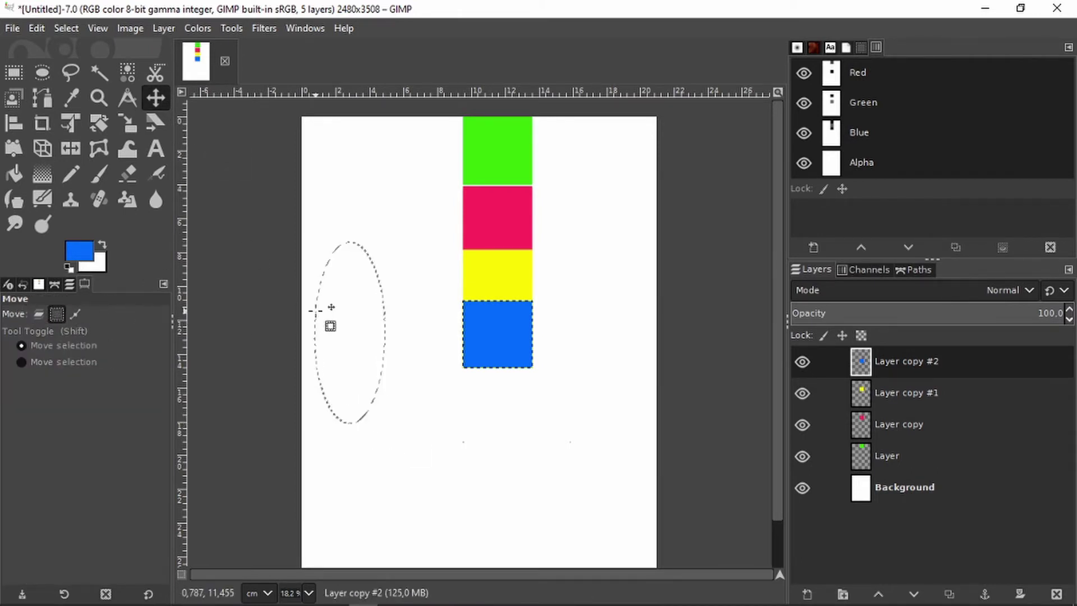
{"action": "left_click_drag", "start_coordinate": [329, 312], "coordinate": [382, 409]}
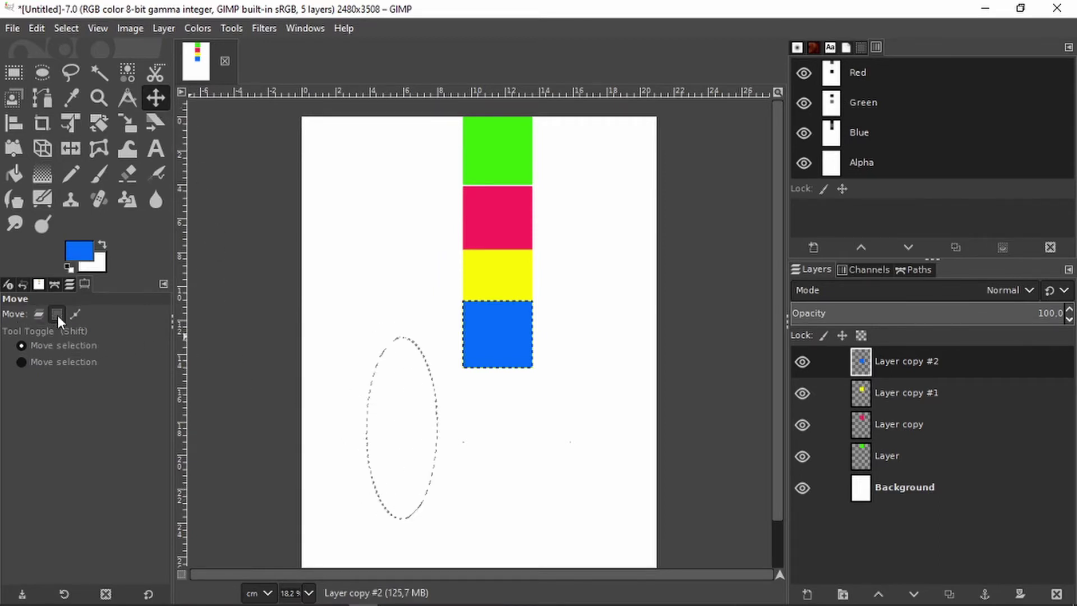
{"action": "left_click", "coordinate": [39, 314]}
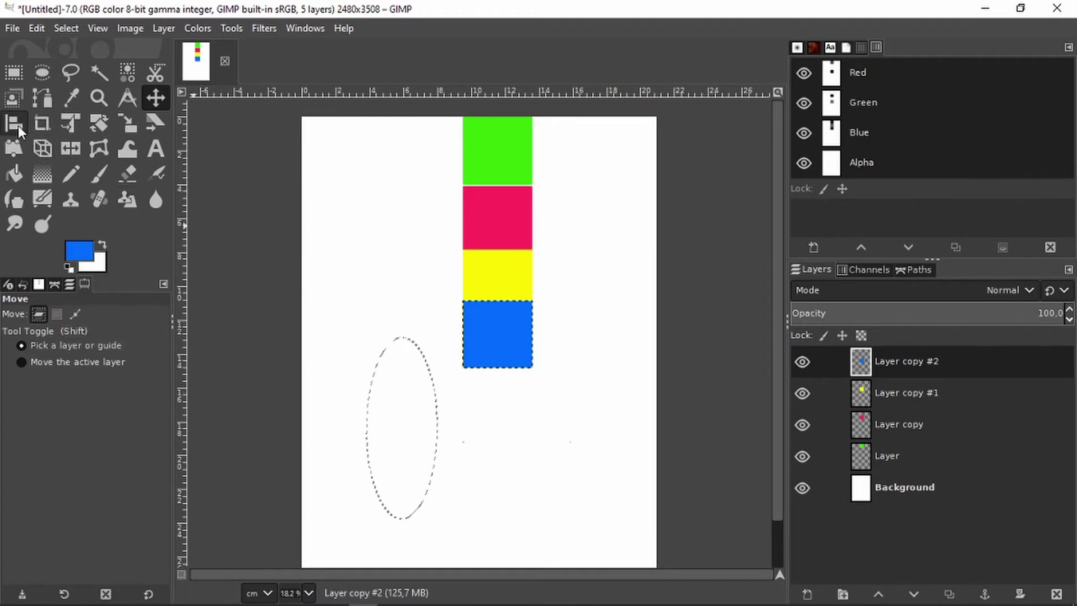
Align the four squares horizontally with the elliptical selection and try aligning them to its top and bottom edges
{"action": "left_click", "coordinate": [14, 122]}
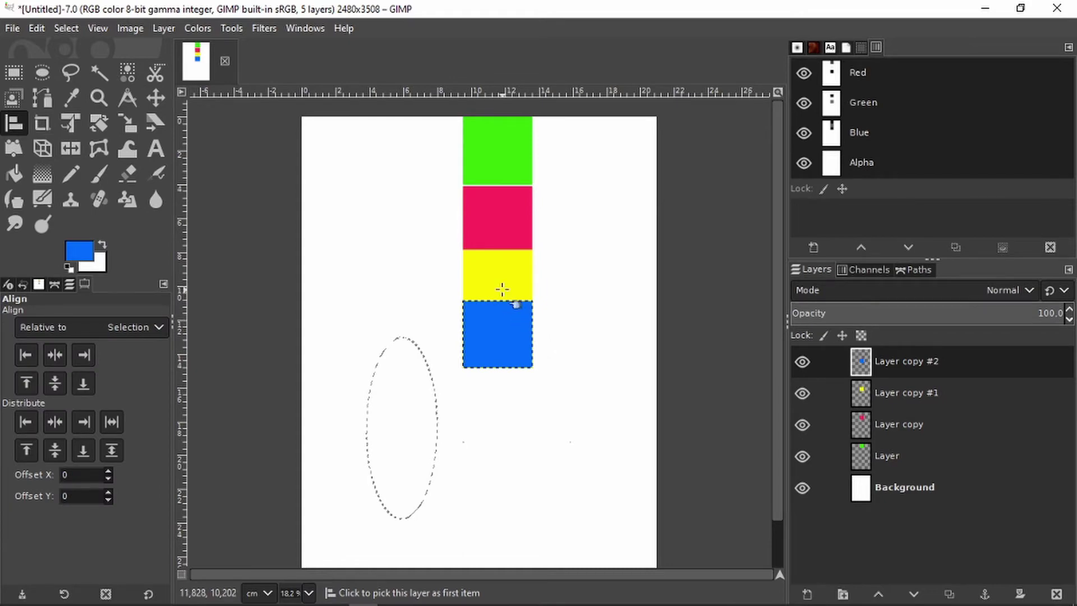
{"action": "left_click_drag", "start_coordinate": [565, 404], "coordinate": [445, 92]}
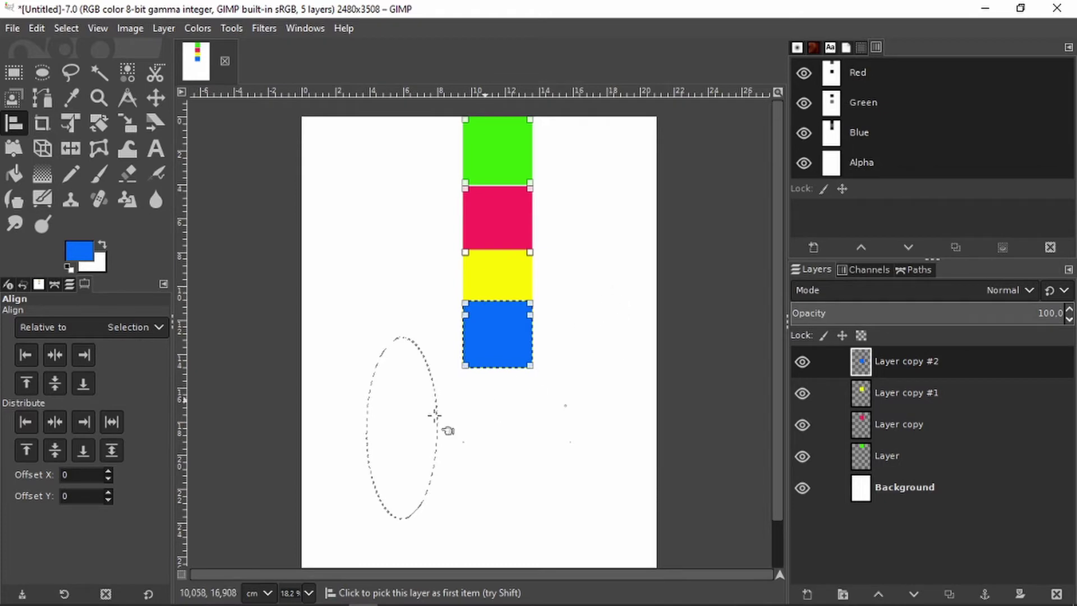
{"action": "left_click", "coordinate": [56, 356]}
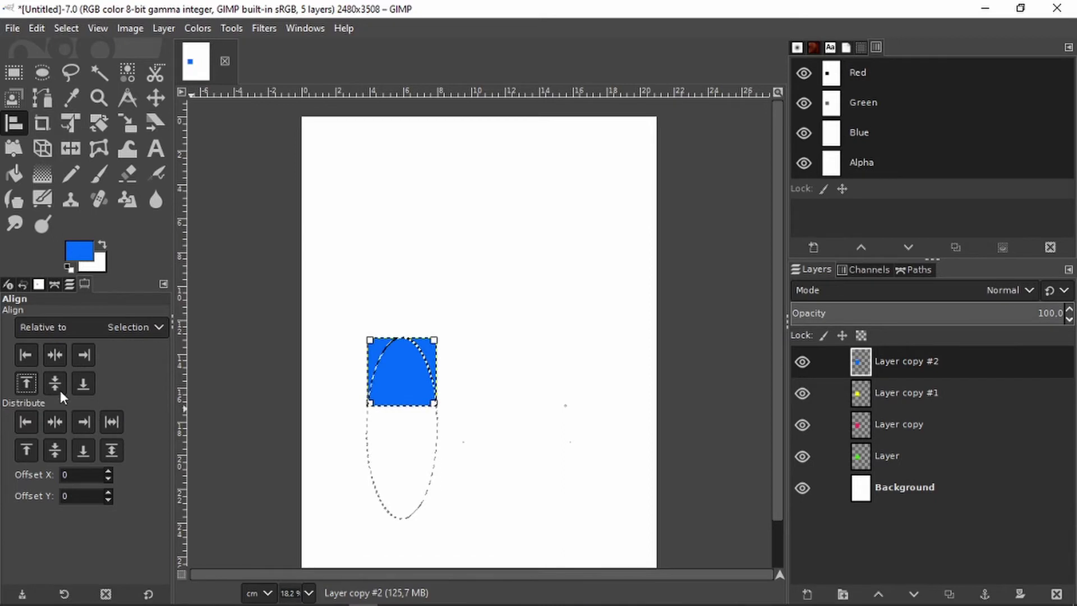
{"action": "left_click", "coordinate": [81, 385]}
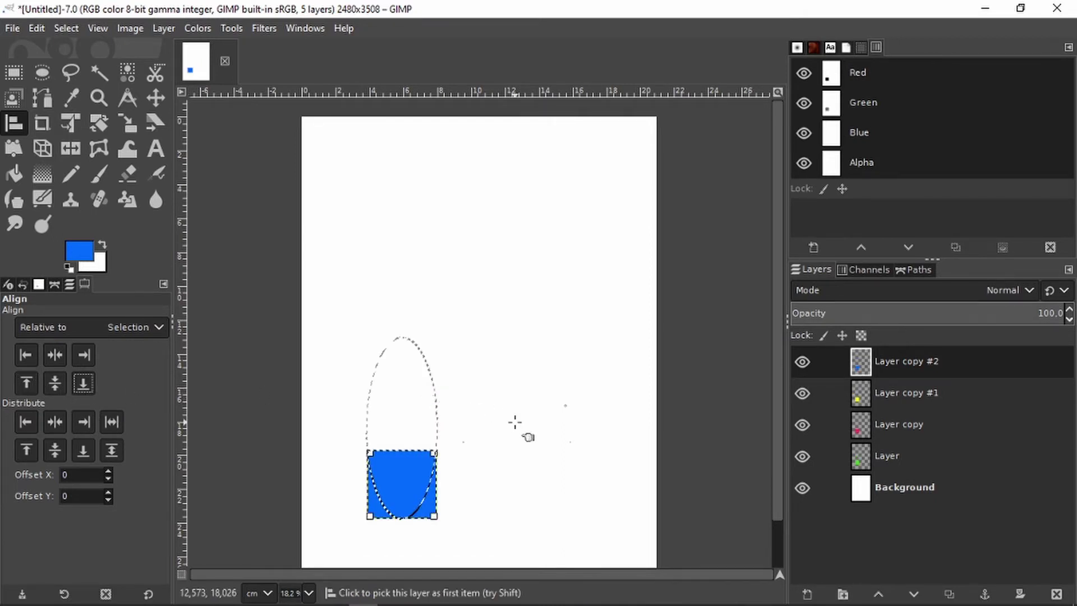
Undo the squares' top and bottom alignments and clear the elliptical selection
{"action": "key", "text": "ctrl+z"}
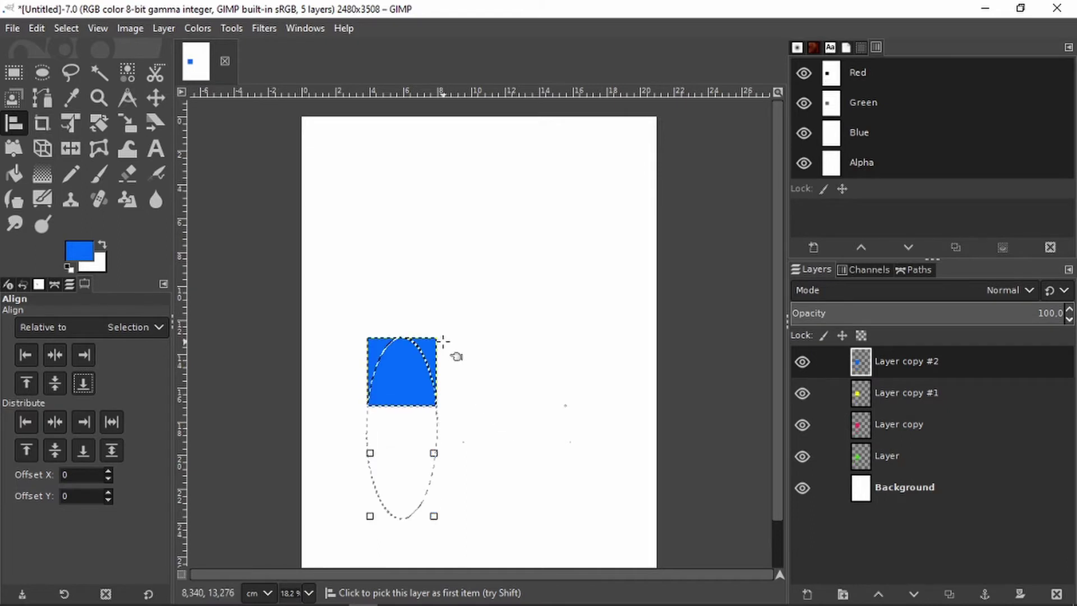
{"action": "key", "text": "ctrl+z"}
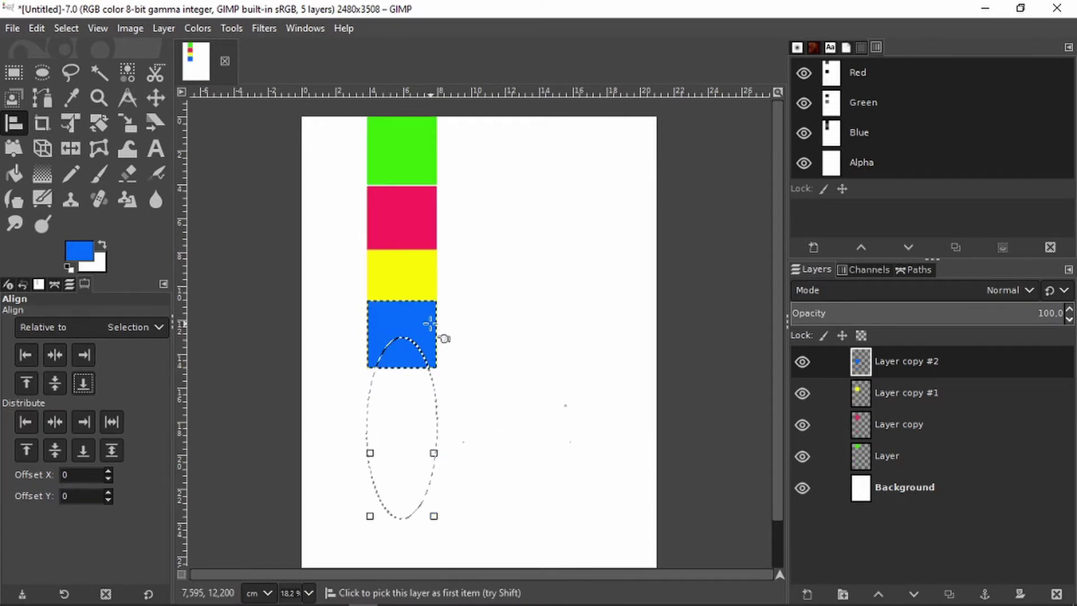
{"action": "key", "text": "ctrl+z"}
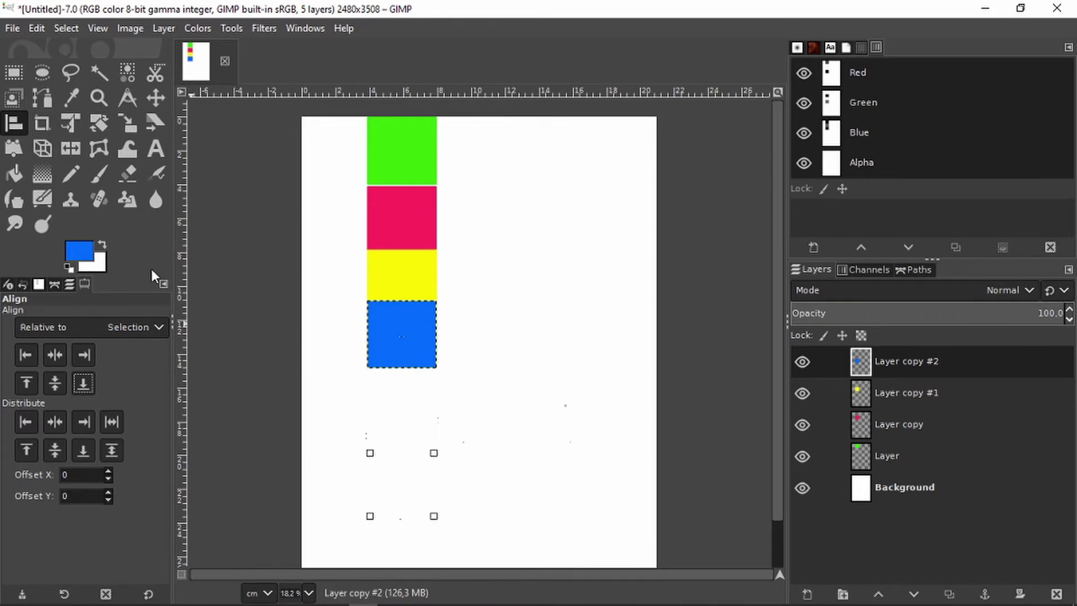
Change the alignment reference to Active layer and make the red square's layer, Layer copy, active
{"action": "left_click", "coordinate": [149, 331]}
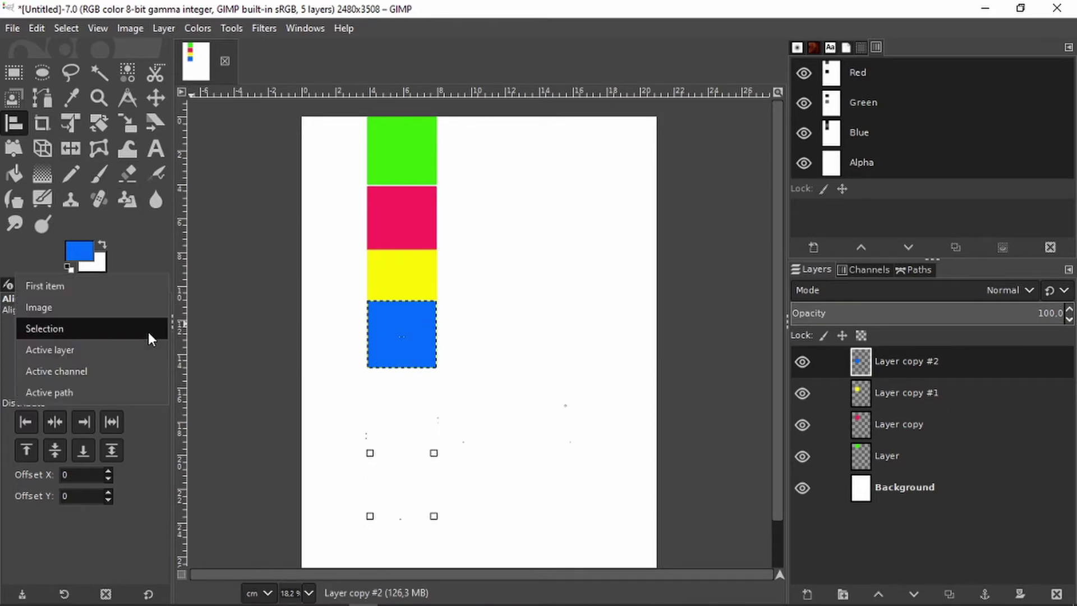
{"action": "left_click", "coordinate": [92, 351]}
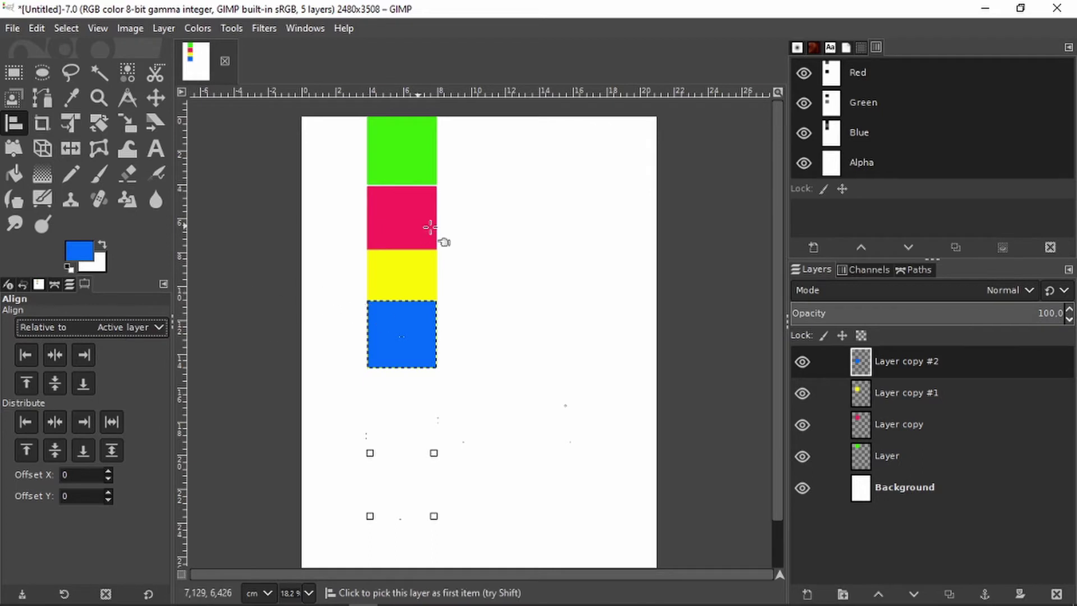
{"action": "left_click", "coordinate": [897, 428]}
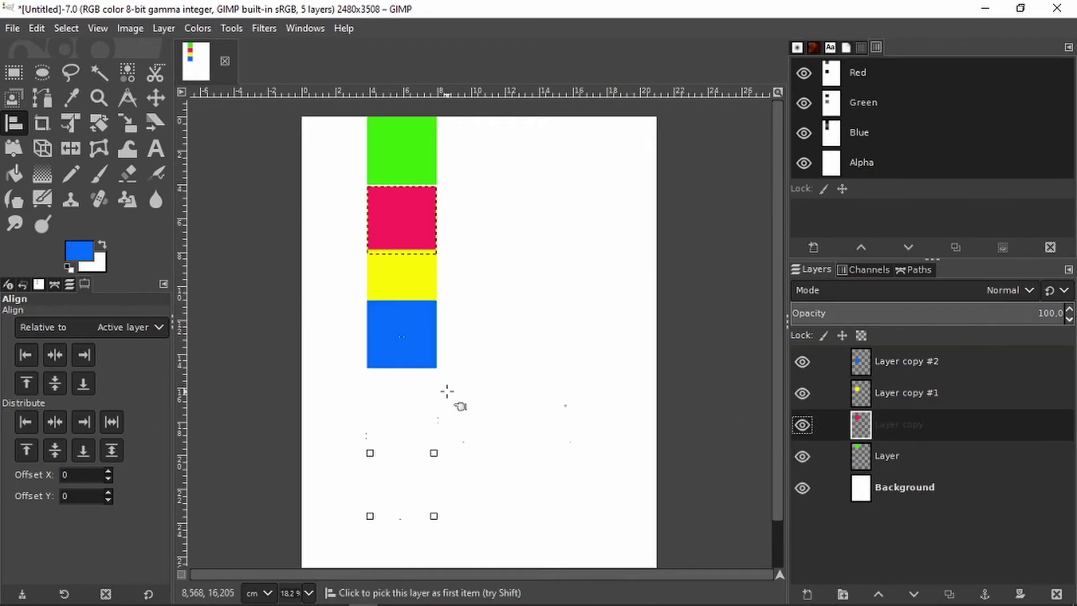
Spread the blue, yellow, red and green squares apart across the middle of the page
{"action": "left_click", "coordinate": [156, 97]}
{"action": "left_click_drag", "start_coordinate": [395, 351], "coordinate": [564, 431]}
{"action": "key", "text": "alt"}
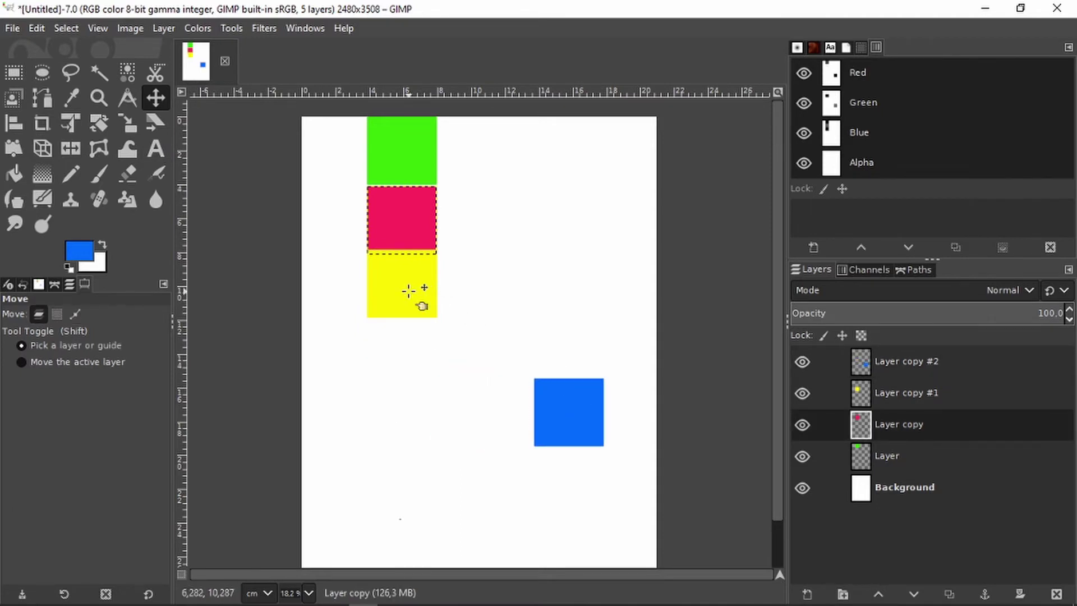
{"action": "left_click_drag", "start_coordinate": [405, 279], "coordinate": [470, 369]}
{"action": "left_click_drag", "start_coordinate": [399, 234], "coordinate": [414, 328]}
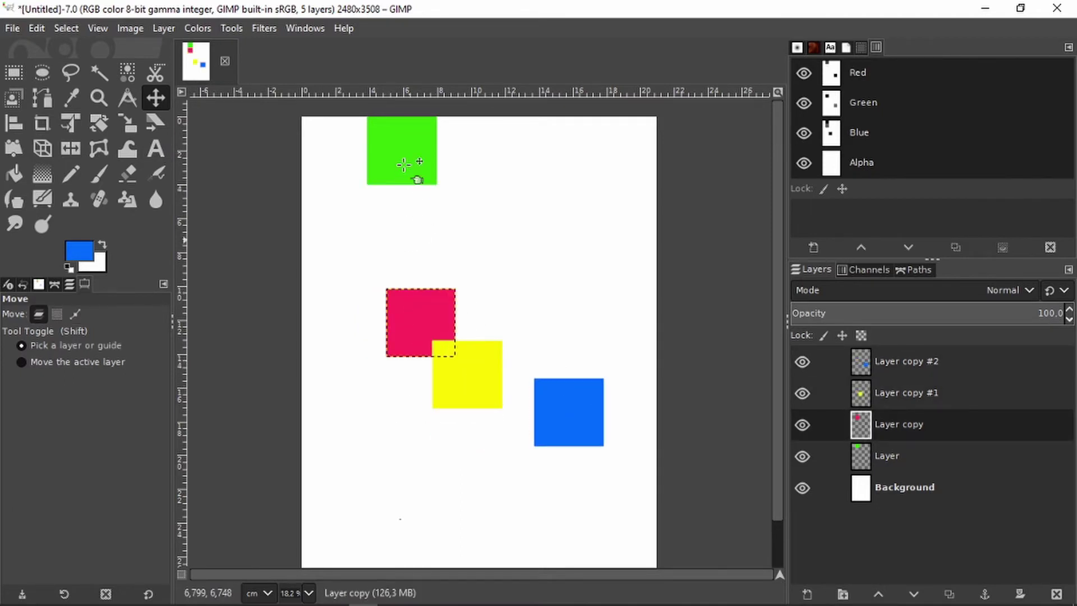
{"action": "left_click_drag", "start_coordinate": [416, 173], "coordinate": [345, 483]}
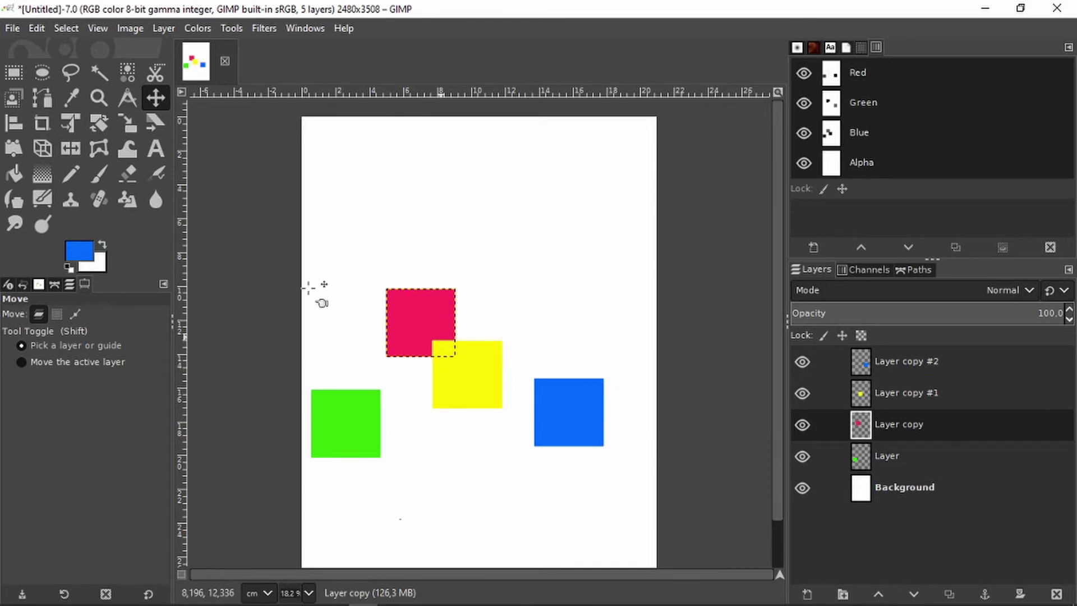
Pick all four squares with the Align tool and align them horizontally to the active red square
{"action": "left_click", "coordinate": [14, 123]}
{"action": "left_click_drag", "start_coordinate": [634, 254], "coordinate": [293, 529]}
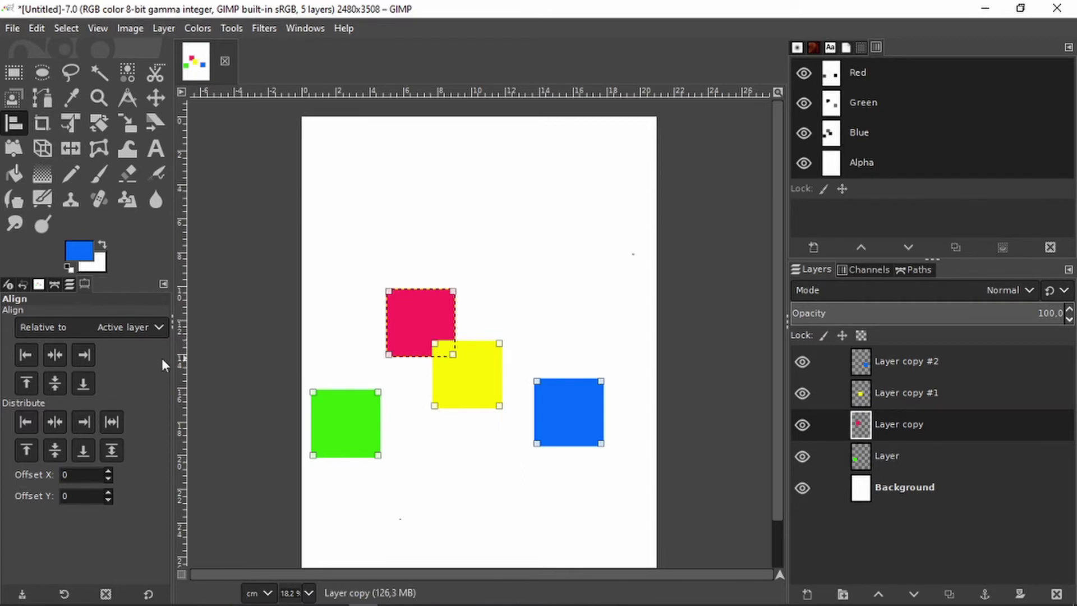
{"action": "left_click", "coordinate": [58, 353]}
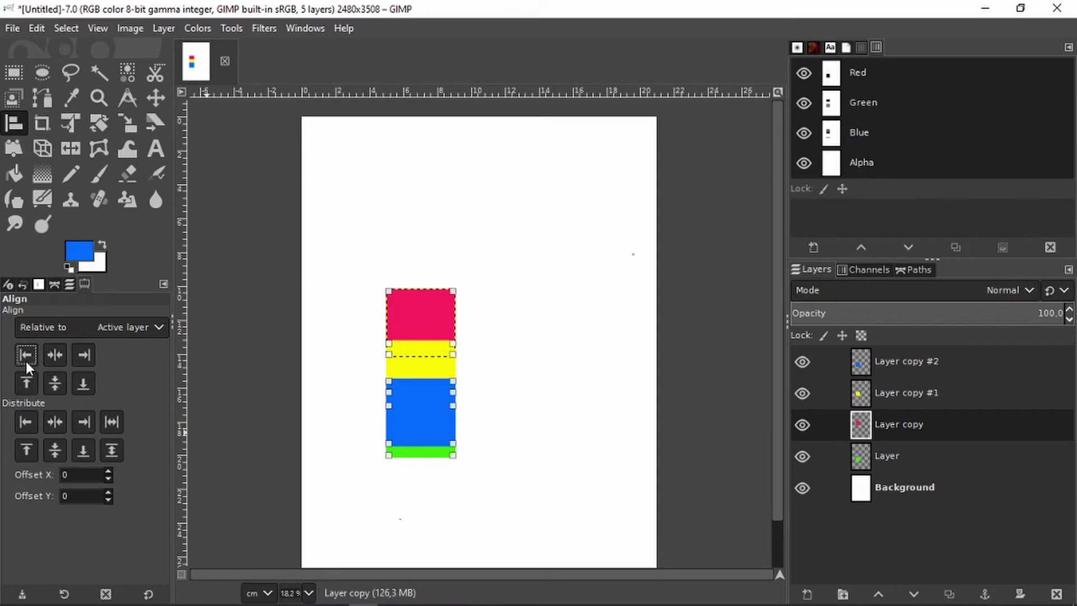
Move the blue, yellow and green squares to either side of the red one, forming a loose horizontal row
{"action": "left_click", "coordinate": [412, 419]}
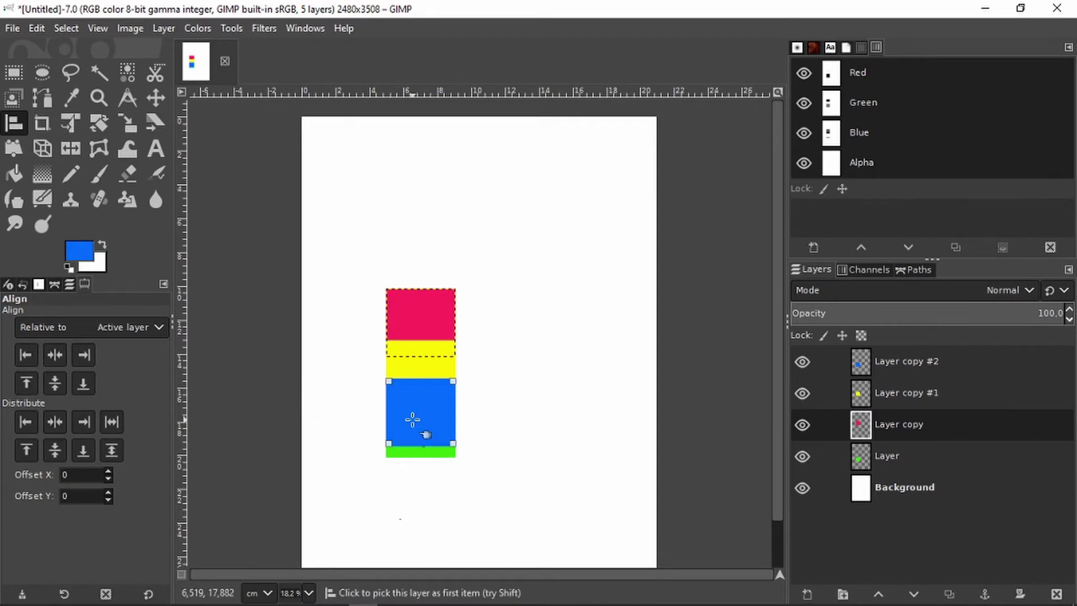
{"action": "left_click_drag", "start_coordinate": [445, 421], "coordinate": [573, 306]}
{"action": "key", "text": "m"}
{"action": "left_click_drag", "start_coordinate": [430, 397], "coordinate": [350, 355]}
{"action": "left_click_drag", "start_coordinate": [433, 426], "coordinate": [510, 321]}
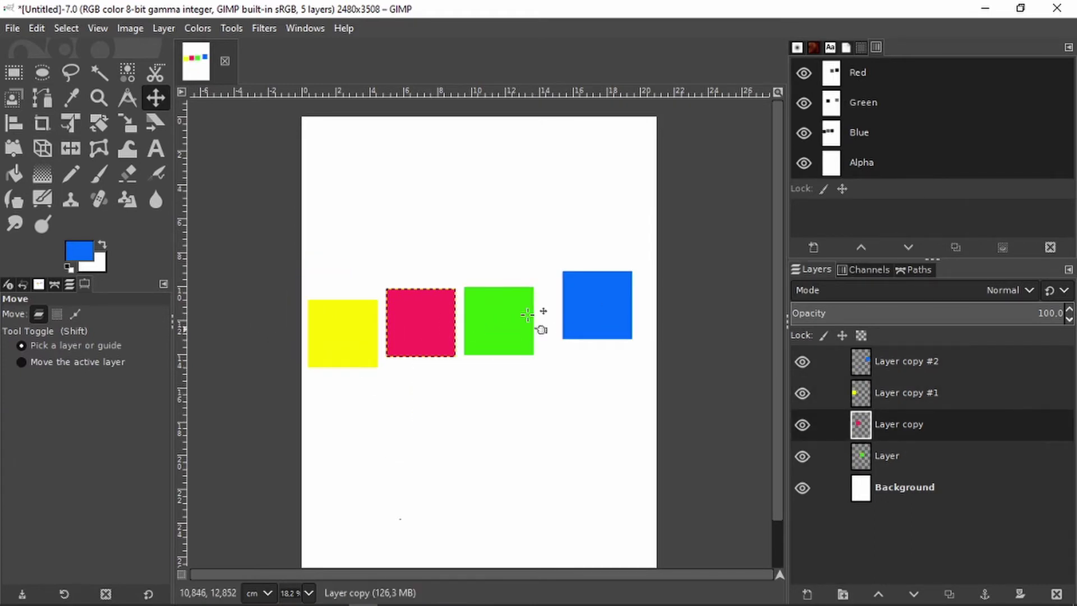
Align the bottom edges of all four squares in the row to the active red square
{"action": "left_click", "coordinate": [16, 124]}
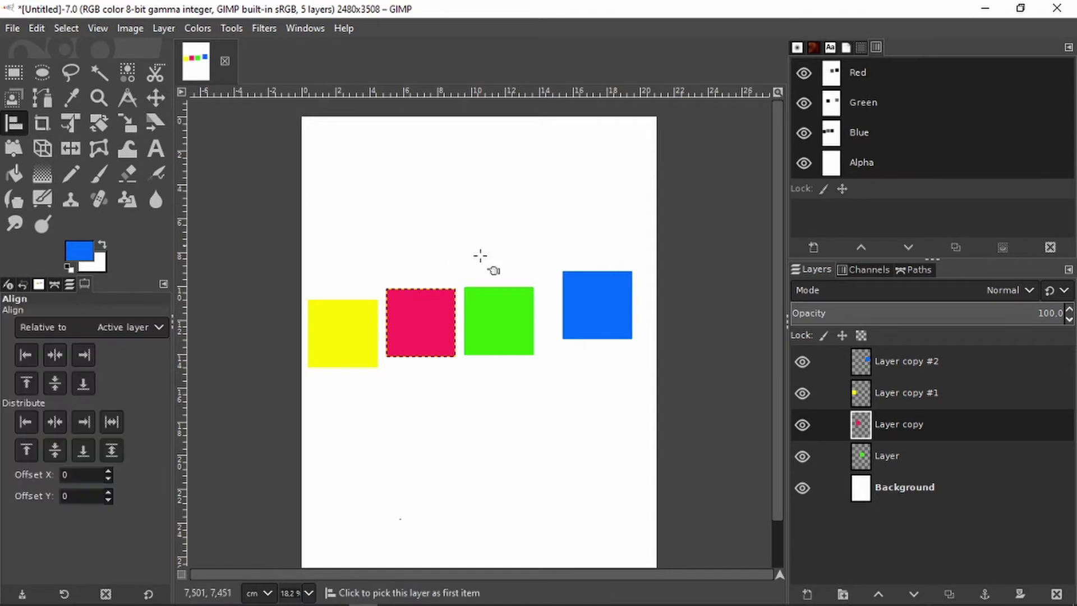
{"action": "left_click_drag", "start_coordinate": [651, 251], "coordinate": [284, 413]}
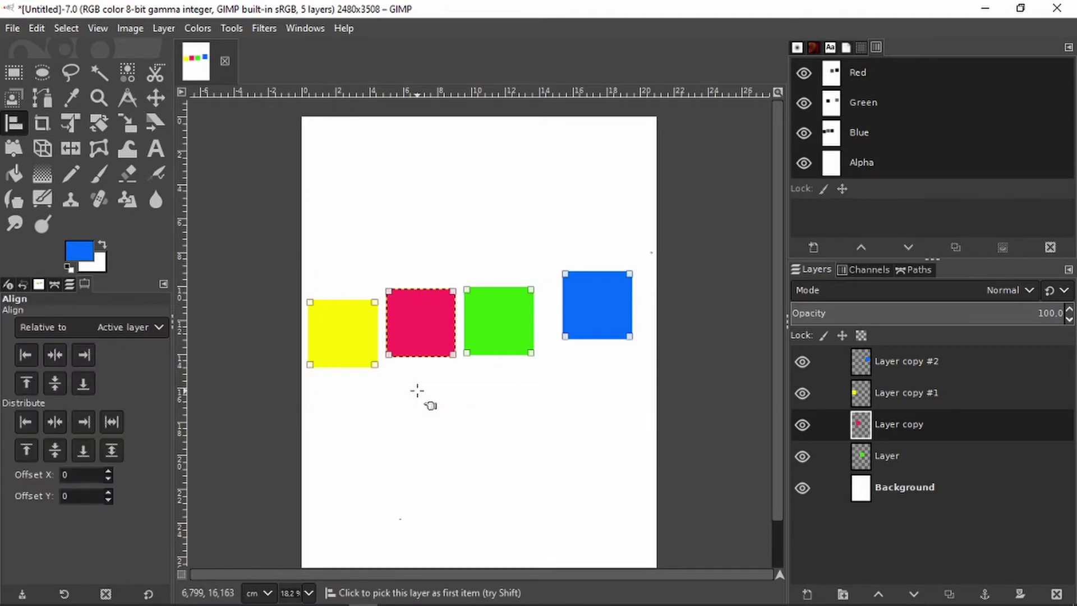
{"action": "left_click", "coordinate": [82, 383]}
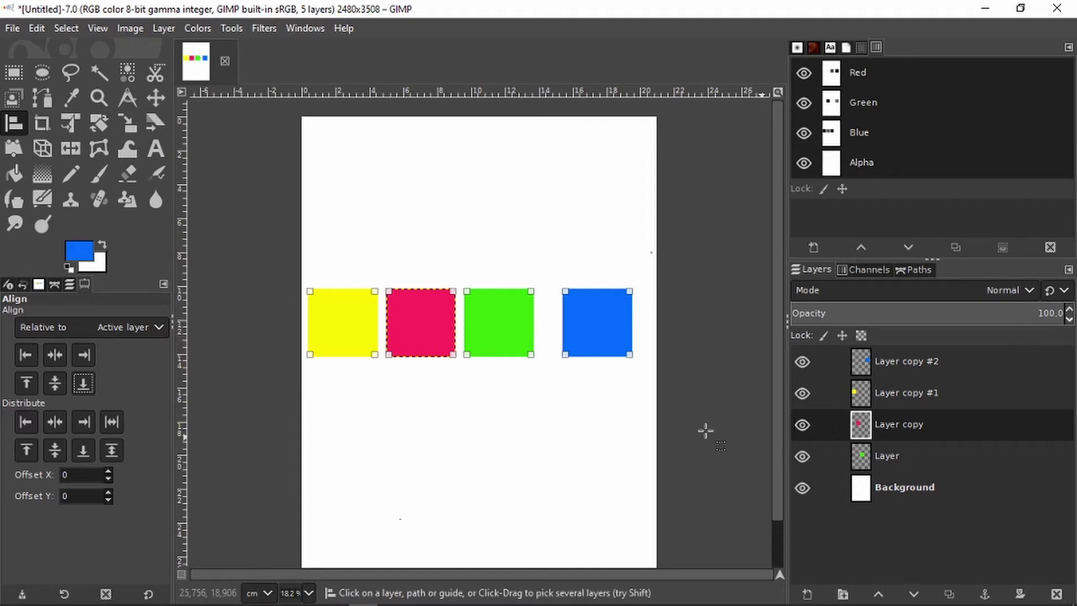
Make the blue square's layer active and move the yellow, red and green squares to different heights below the blue one
{"action": "left_click", "coordinate": [524, 381]}
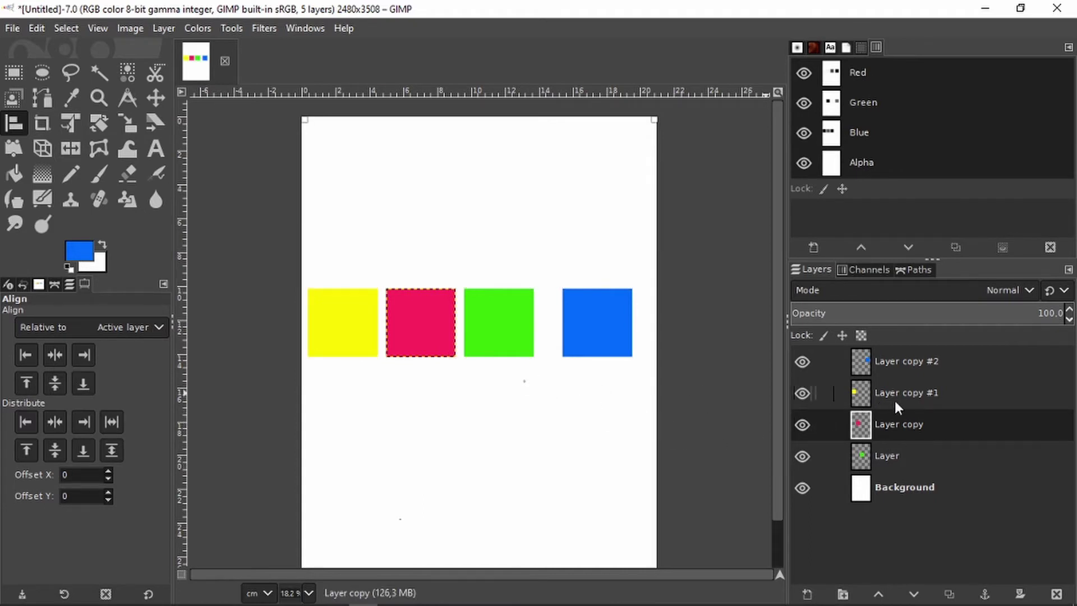
{"action": "left_click", "coordinate": [904, 362]}
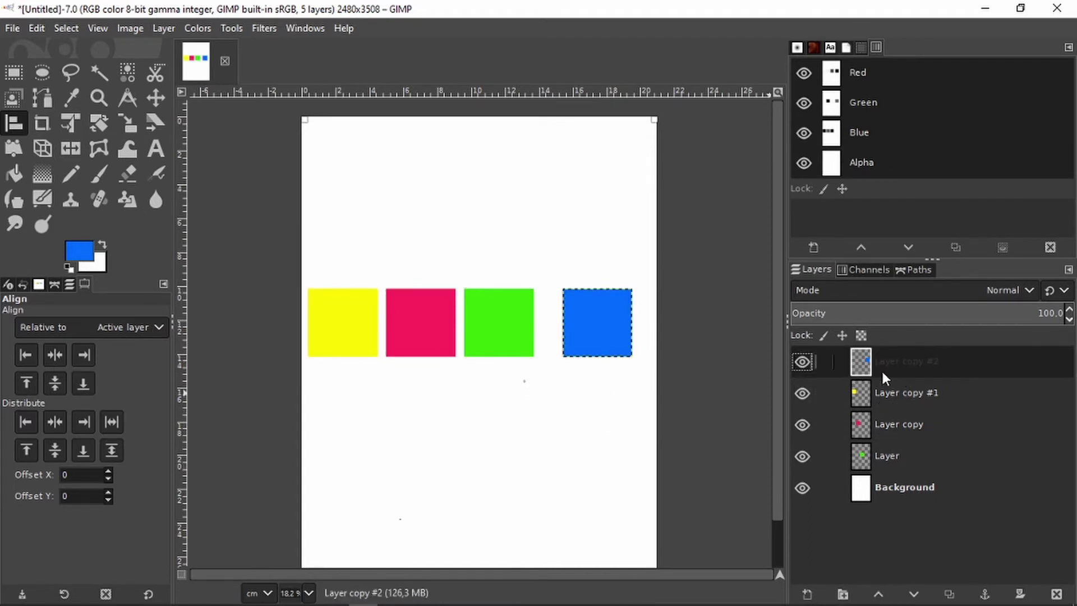
{"action": "left_click", "coordinate": [155, 97]}
{"action": "left_click_drag", "start_coordinate": [344, 326], "coordinate": [358, 424]}
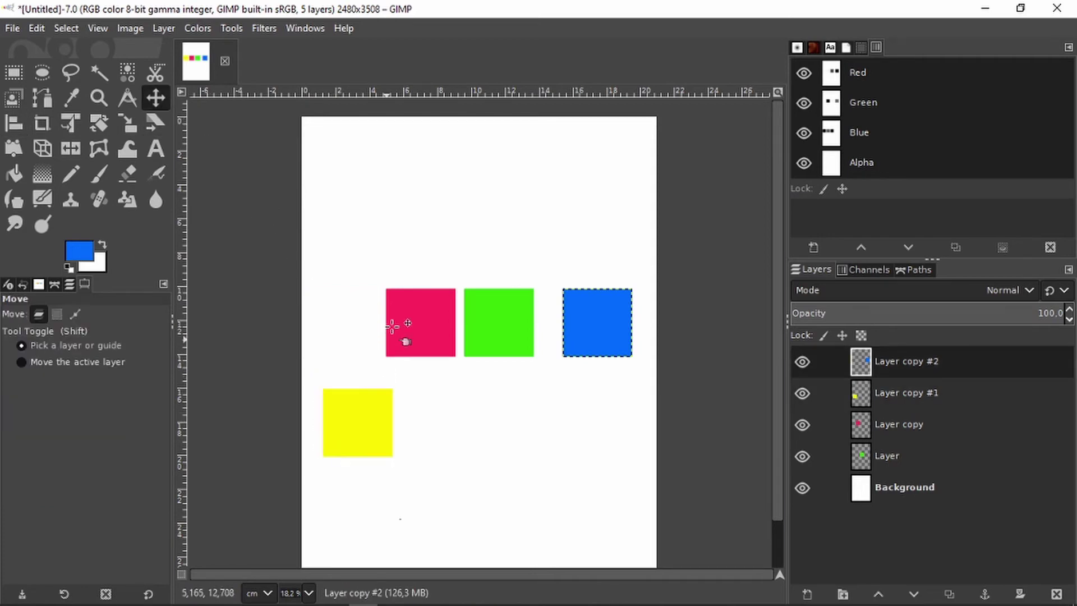
{"action": "left_click_drag", "start_coordinate": [402, 320], "coordinate": [454, 422]}
{"action": "left_click_drag", "start_coordinate": [492, 316], "coordinate": [510, 349]}
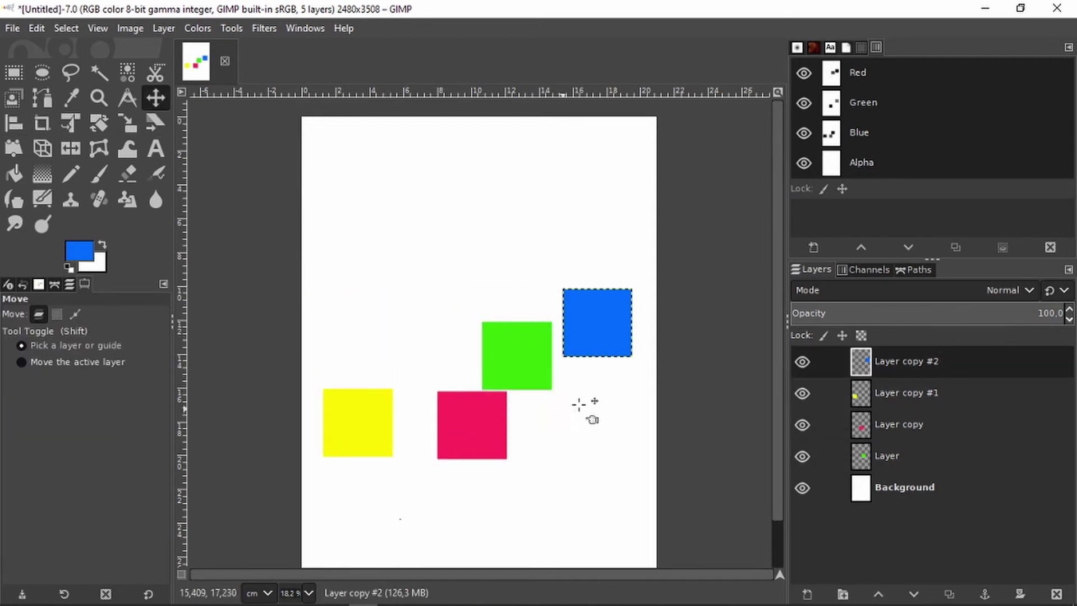
Pick all four squares with the Align tool and align their top edges to the active blue square
{"action": "left_click", "coordinate": [14, 123]}
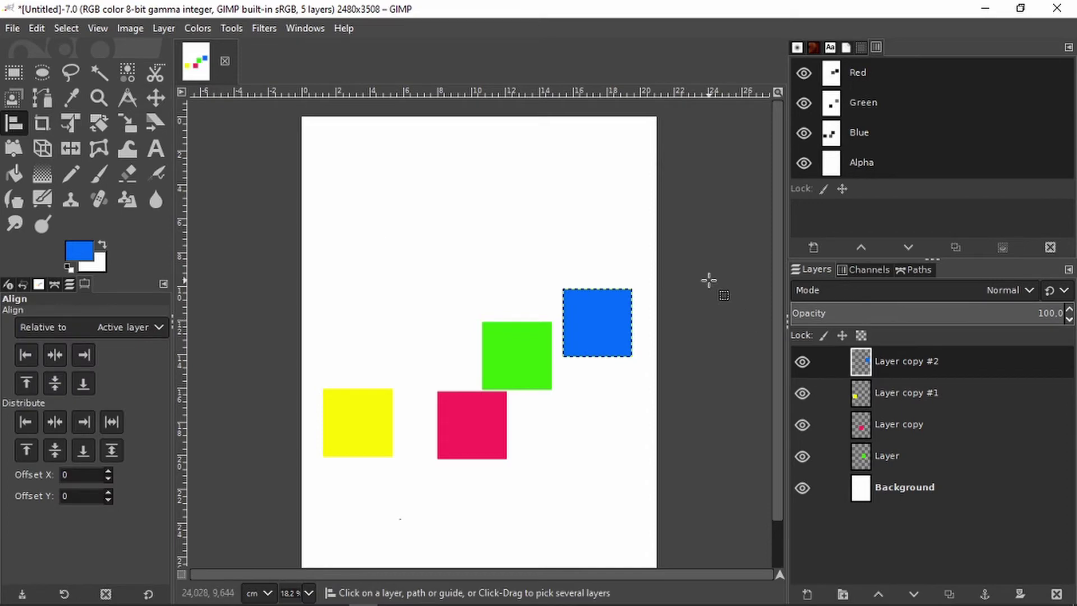
{"action": "left_click_drag", "start_coordinate": [709, 279], "coordinate": [357, 462]}
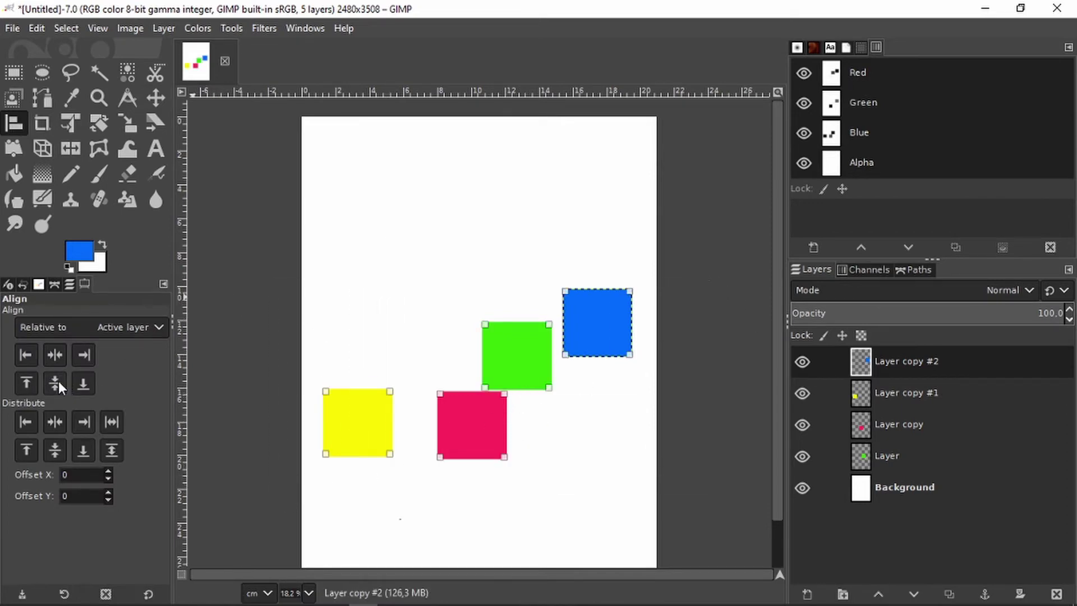
{"action": "left_click", "coordinate": [33, 379]}
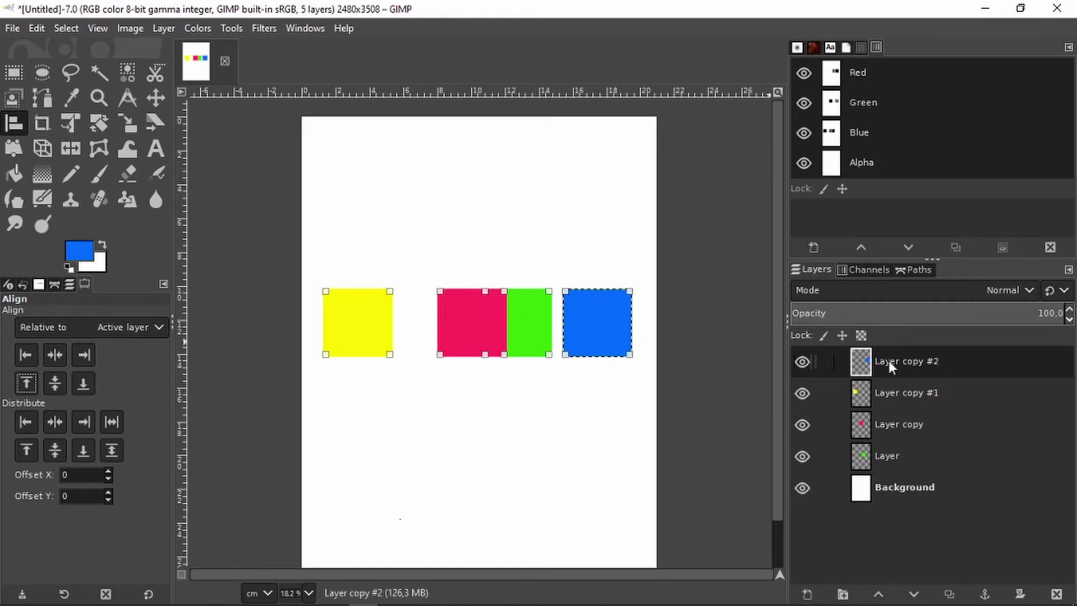
Set the alignment reference to Active channel and pick the red square, then the yellow square alone
{"action": "left_click", "coordinate": [156, 329]}
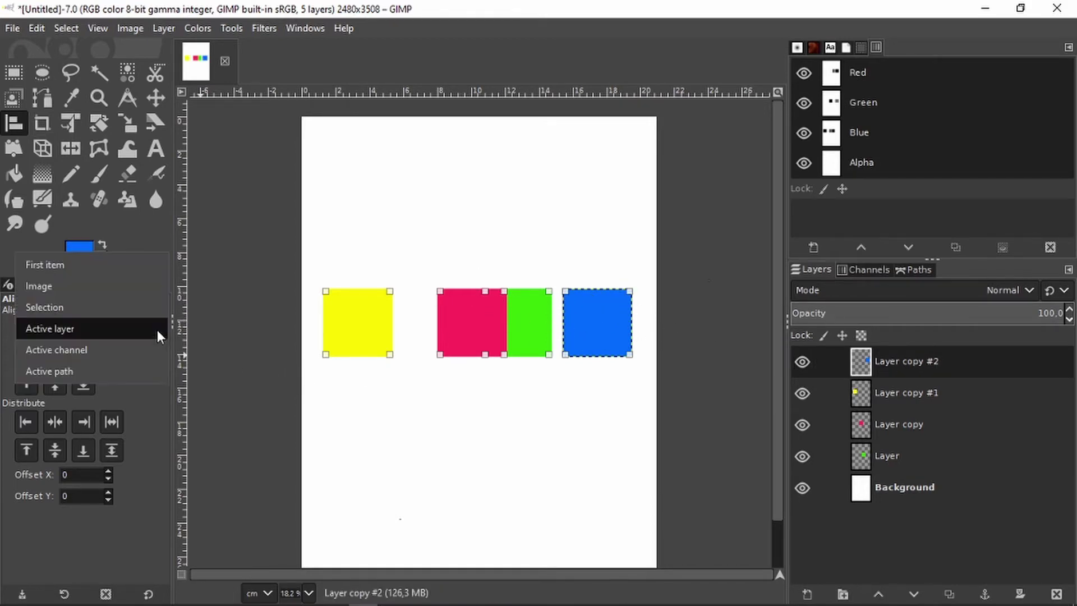
{"action": "left_click", "coordinate": [122, 349]}
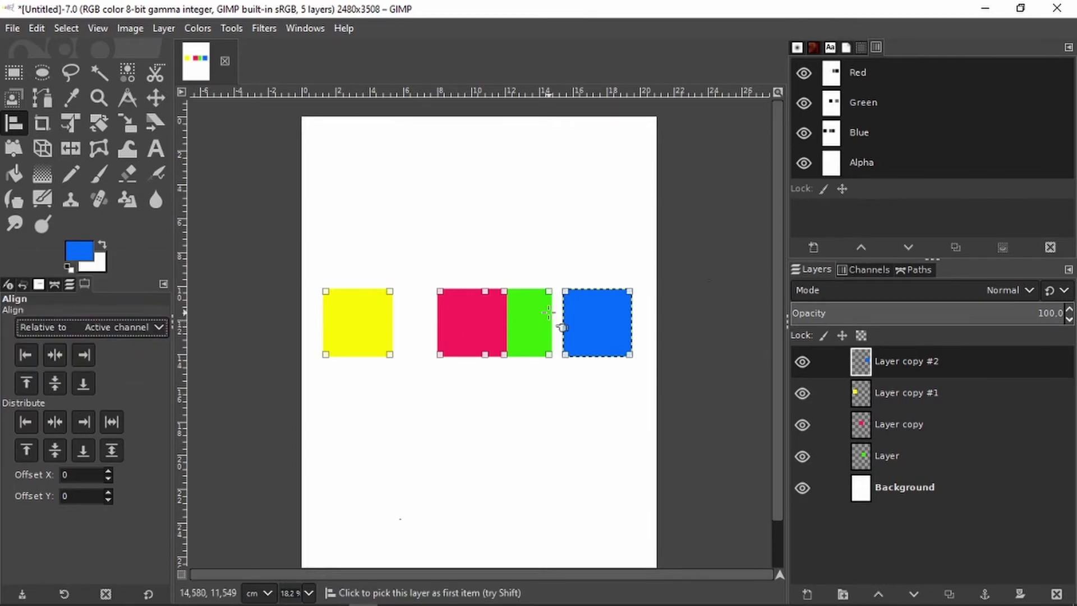
{"action": "left_click", "coordinate": [473, 325]}
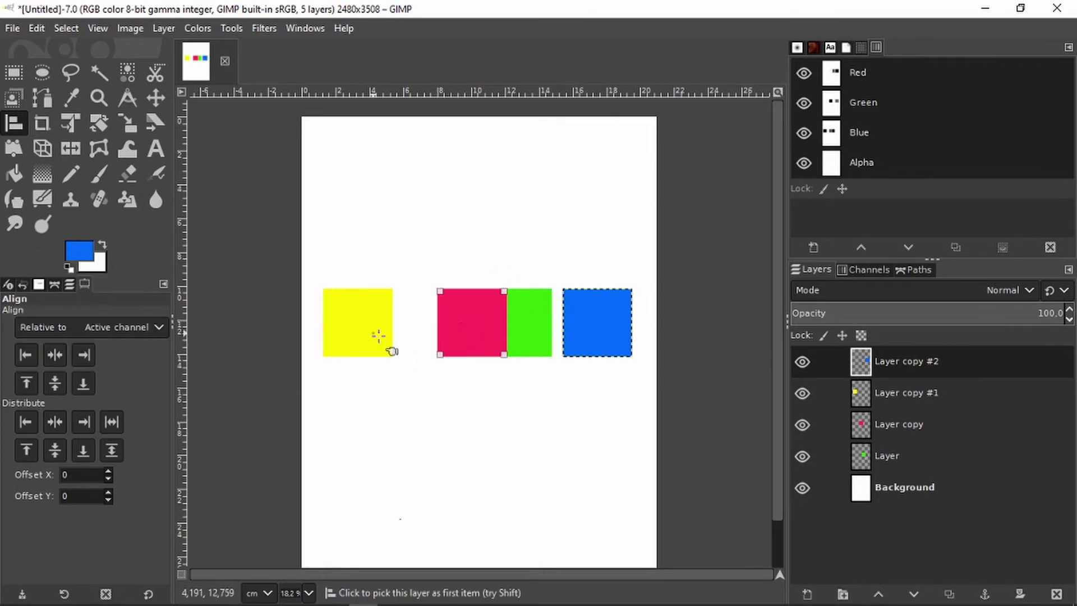
{"action": "left_click_drag", "start_coordinate": [373, 332], "coordinate": [423, 414]}
{"action": "left_click", "coordinate": [356, 326]}
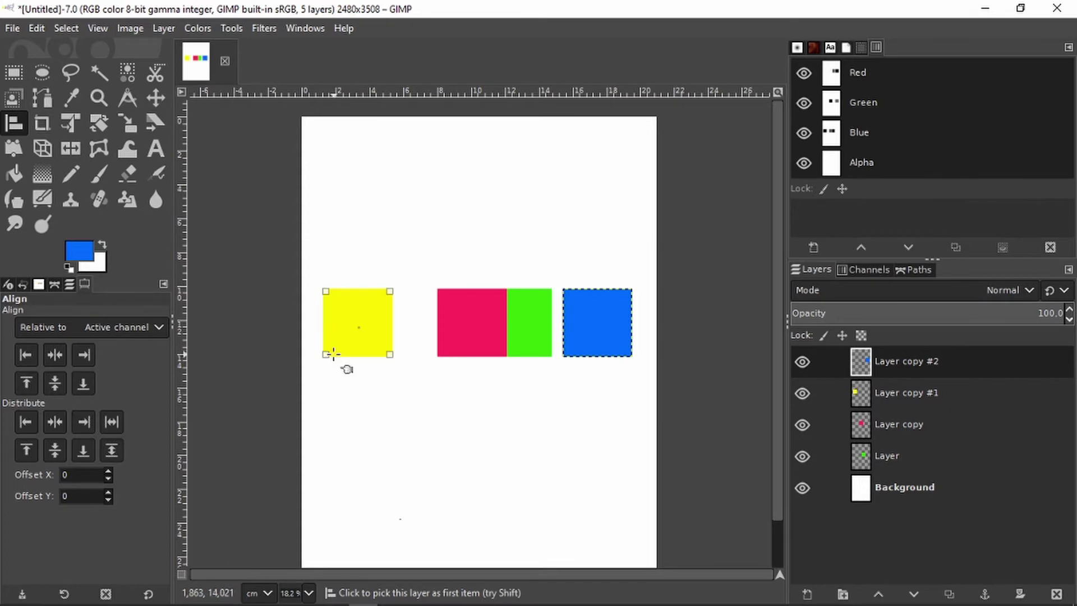
Scatter the four squares: yellow and green in the upper part of the page, red and blue in the lower part
{"action": "left_click", "coordinate": [155, 99]}
{"action": "left_click_drag", "start_coordinate": [361, 329], "coordinate": [381, 187]}
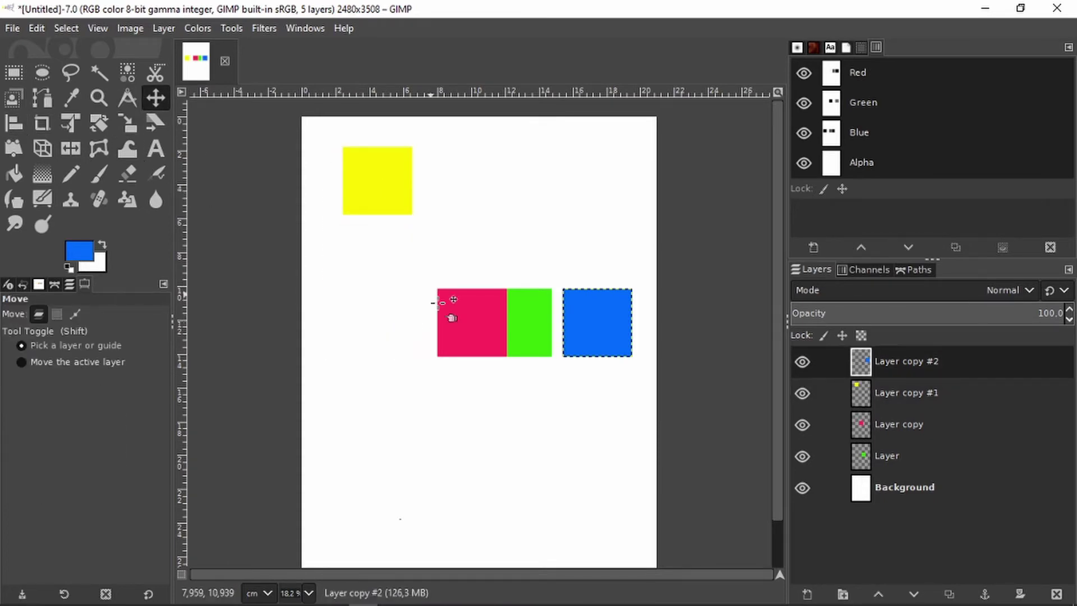
{"action": "left_click_drag", "start_coordinate": [439, 303], "coordinate": [366, 446]}
{"action": "left_click_drag", "start_coordinate": [543, 316], "coordinate": [517, 233]}
{"action": "left_click_drag", "start_coordinate": [596, 323], "coordinate": [576, 428]}
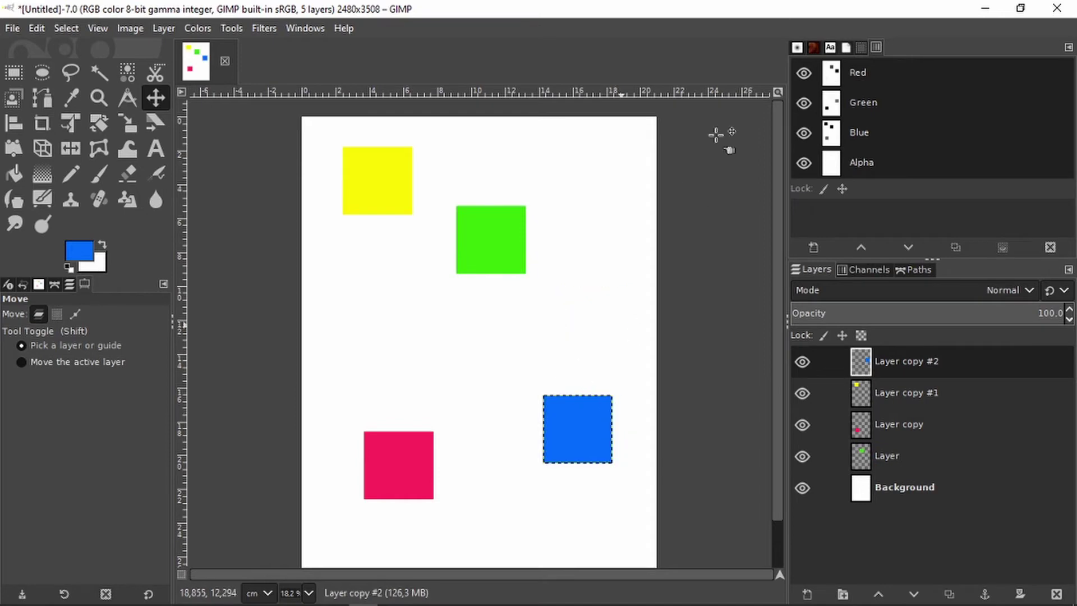
Examine the Channels dialog's options, the dockable tabs that can be added and the commands available for the Red channel
{"action": "left_click", "coordinate": [879, 50]}
{"action": "left_click", "coordinate": [860, 81]}
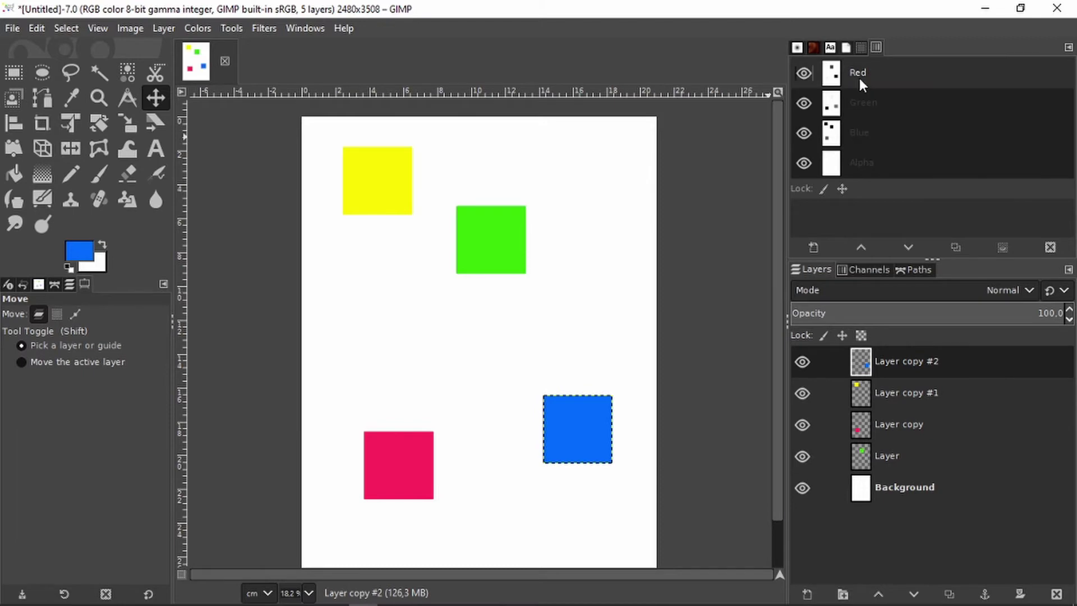
{"action": "left_click", "coordinate": [1069, 47]}
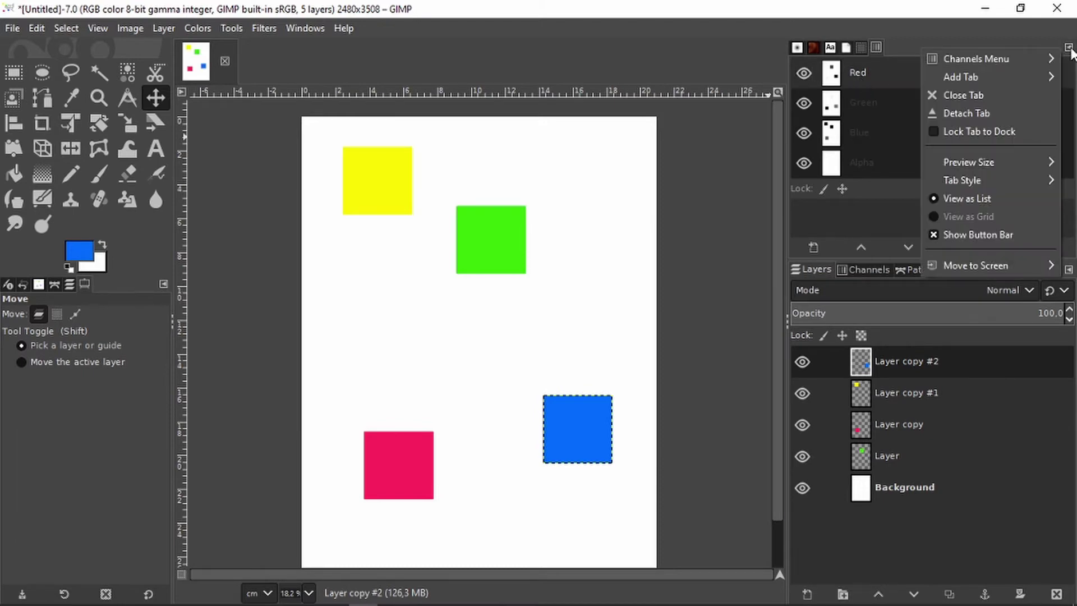
{"action": "mouse_move", "coordinate": [1019, 50]}
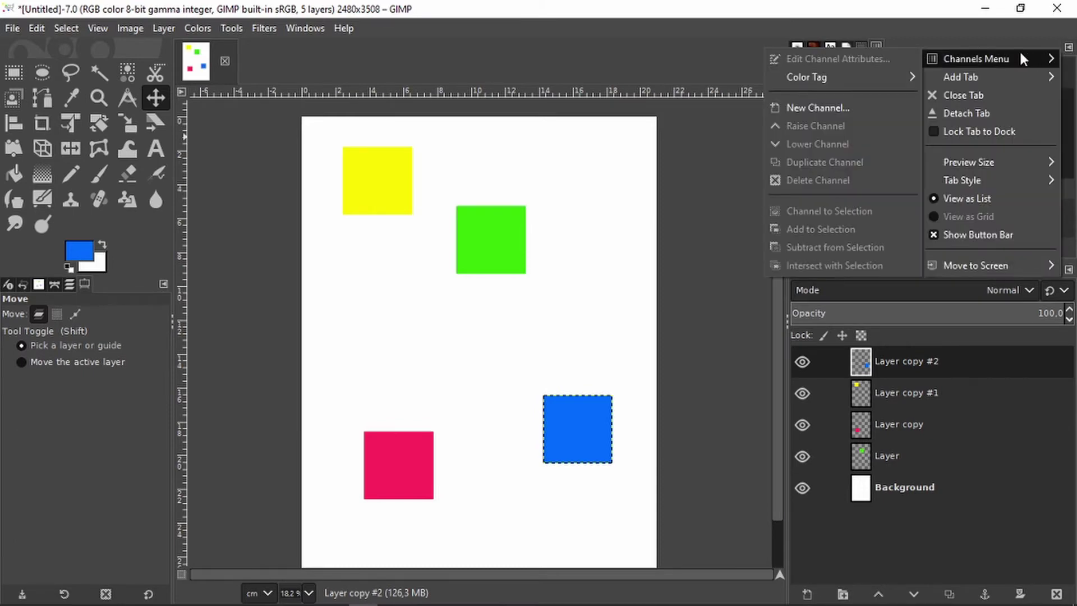
{"action": "mouse_move", "coordinate": [949, 81]}
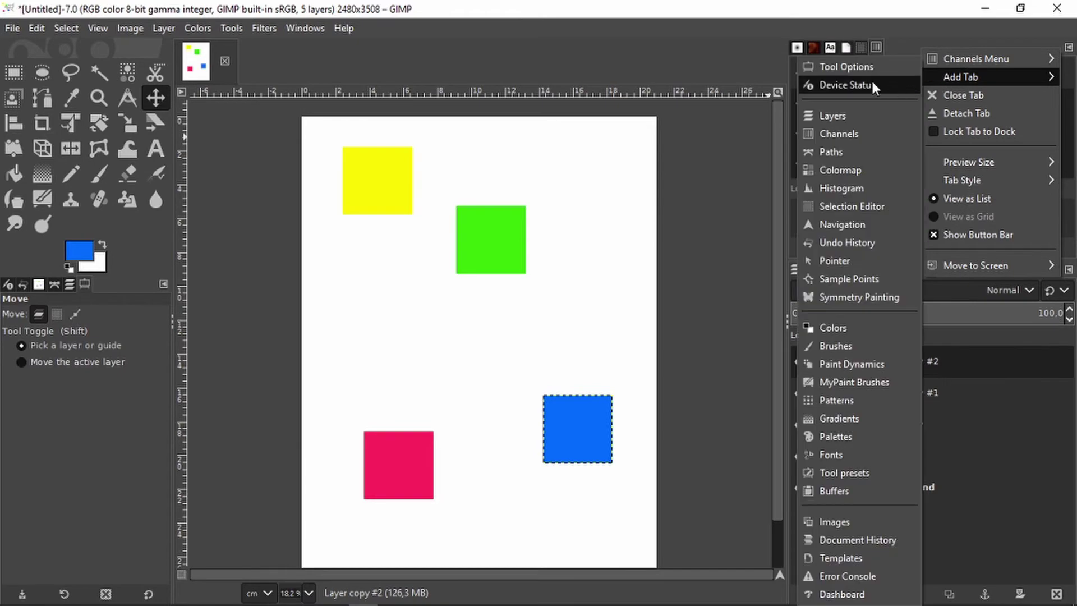
{"action": "left_click", "coordinate": [834, 135]}
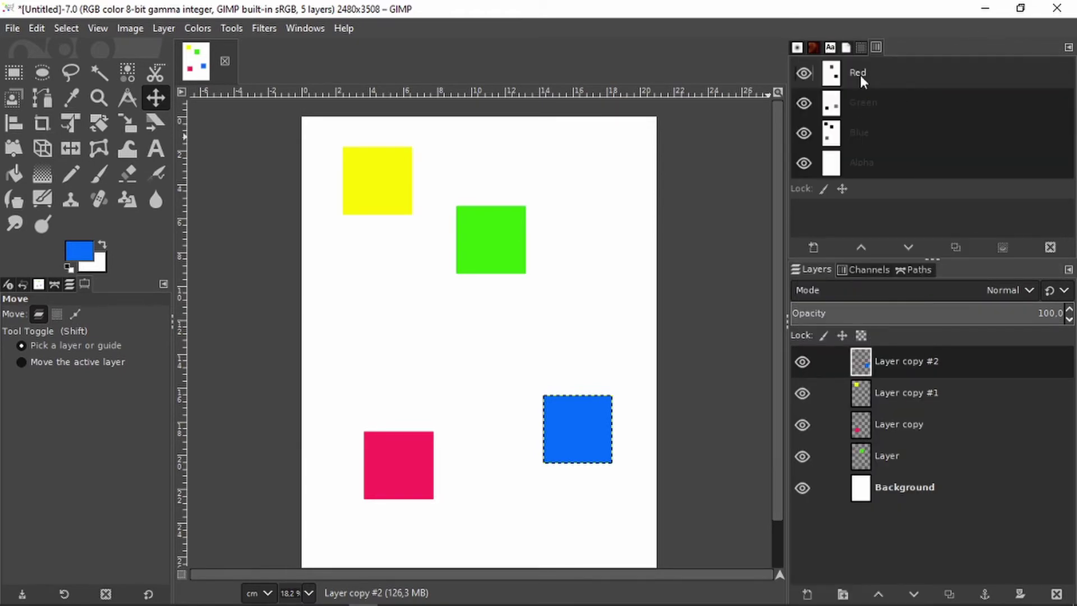
{"action": "right_click", "coordinate": [834, 76]}
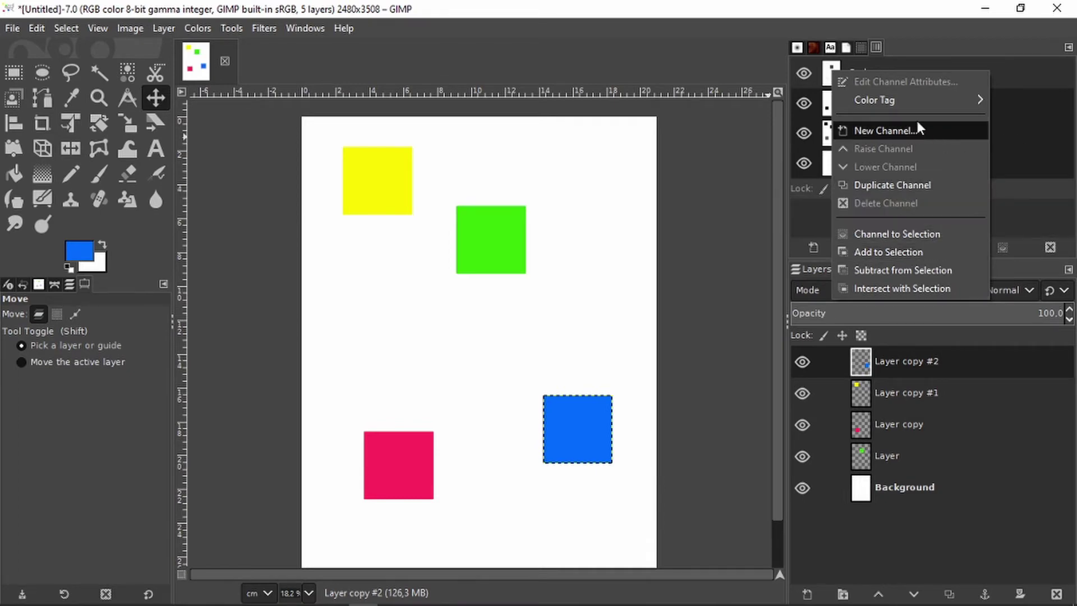
{"action": "mouse_move", "coordinate": [921, 100]}
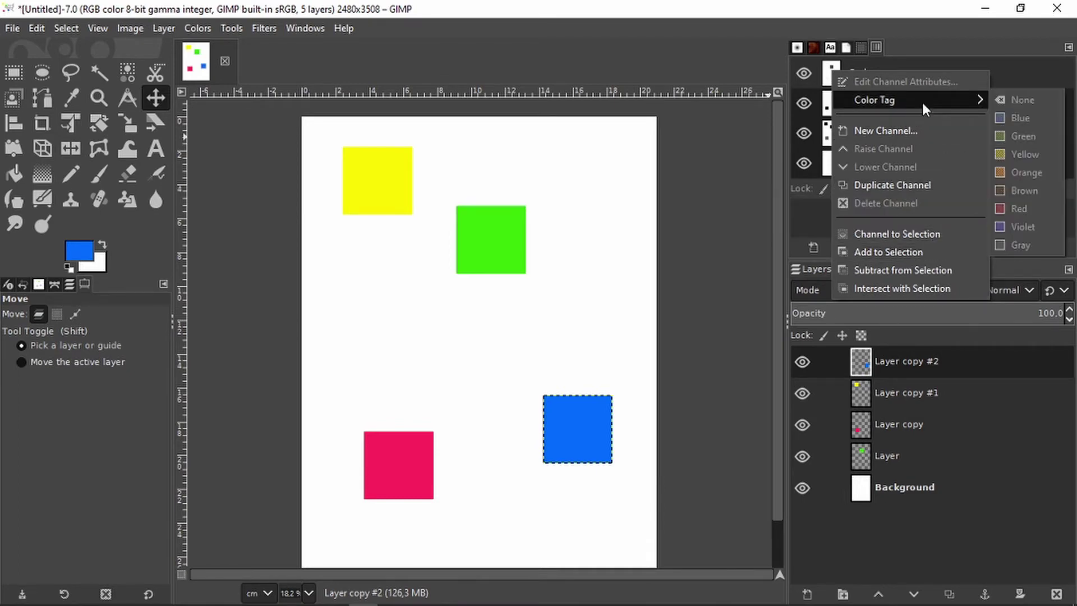
{"action": "left_click", "coordinate": [1026, 73]}
Try switching the green, blue, red and alpha channels between active and inactive
{"action": "left_click", "coordinate": [835, 98]}
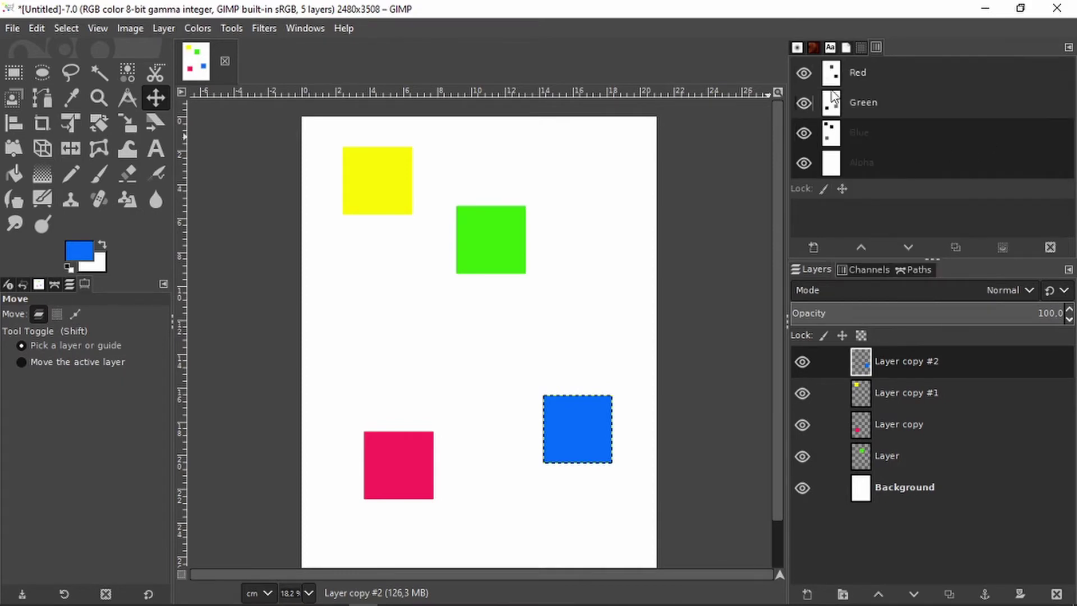
{"action": "left_click", "coordinate": [838, 128]}
{"action": "left_click", "coordinate": [837, 105]}
{"action": "left_click", "coordinate": [837, 86]}
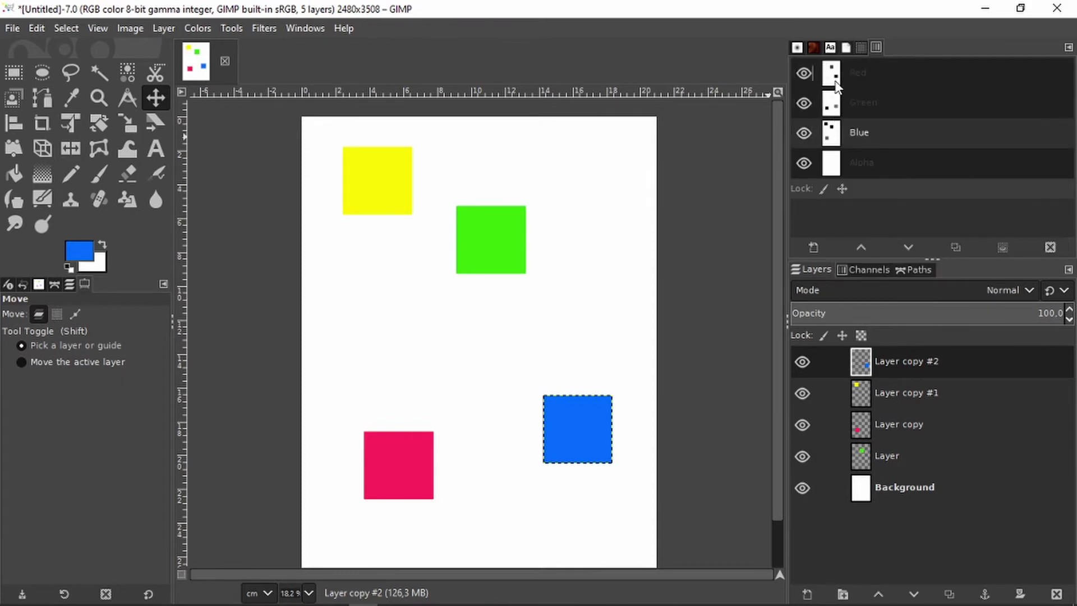
{"action": "left_click", "coordinate": [837, 160]}
{"action": "left_click", "coordinate": [838, 136]}
{"action": "left_click", "coordinate": [837, 167]}
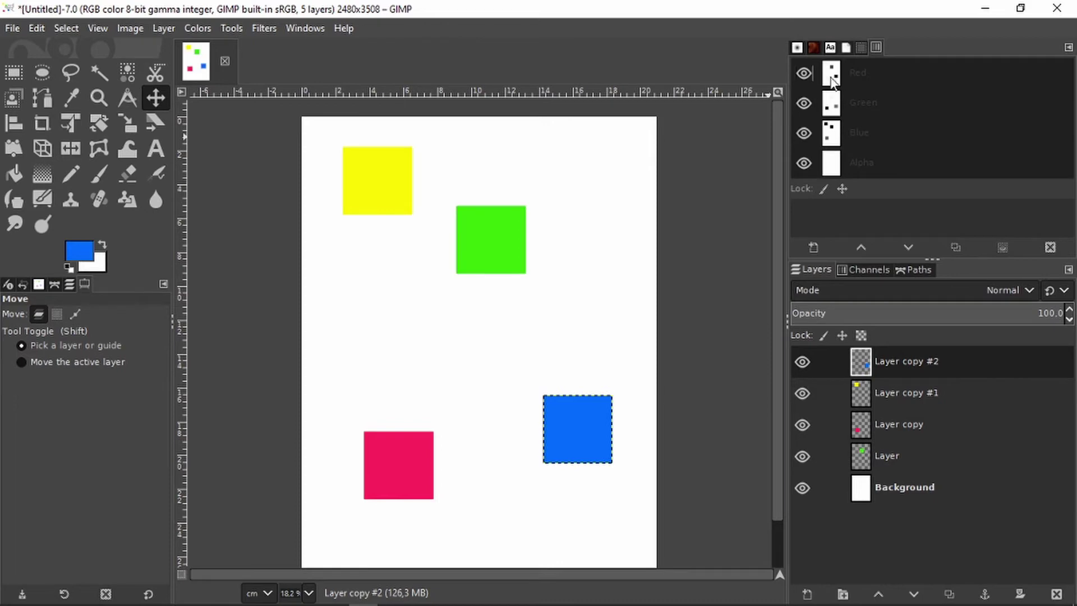
Duplicate the Red channel and keep its copy as the active channel
{"action": "left_click", "coordinate": [834, 83]}
{"action": "right_click", "coordinate": [834, 83]}
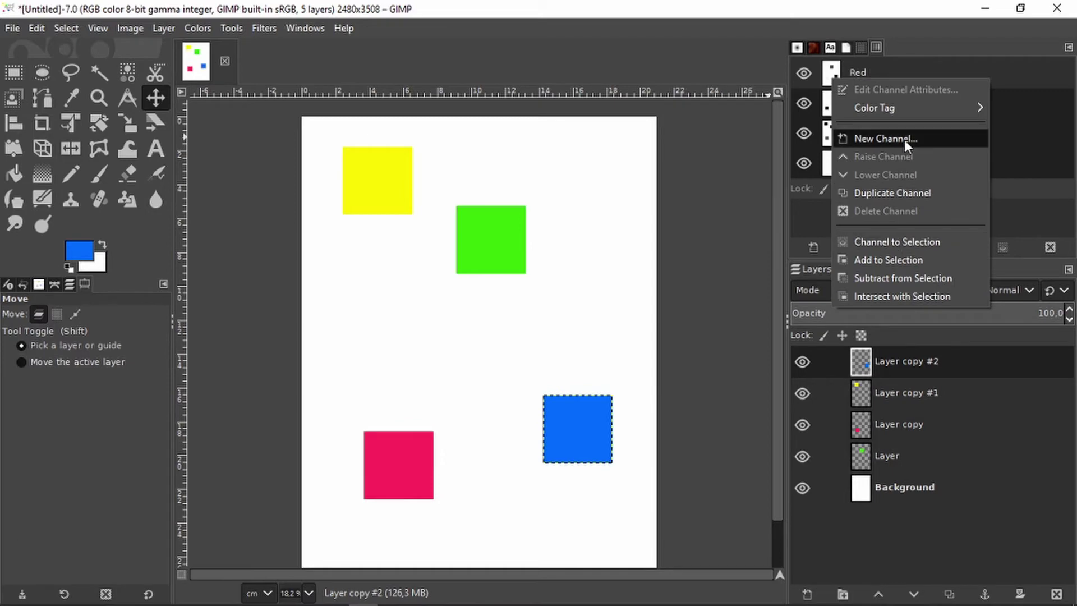
{"action": "mouse_move", "coordinate": [902, 106]}
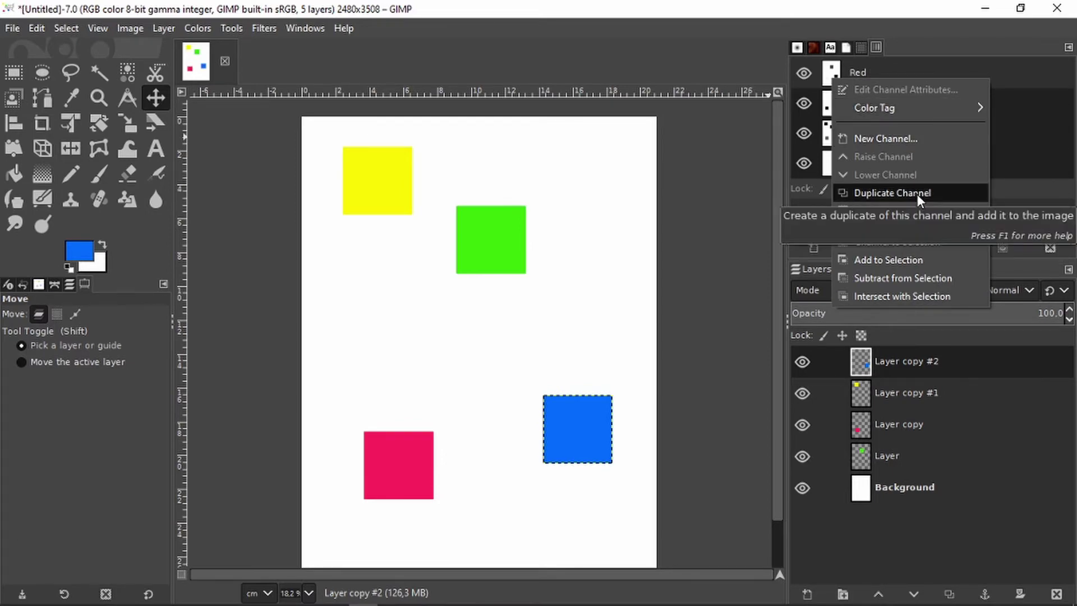
{"action": "key", "text": "Escape"}
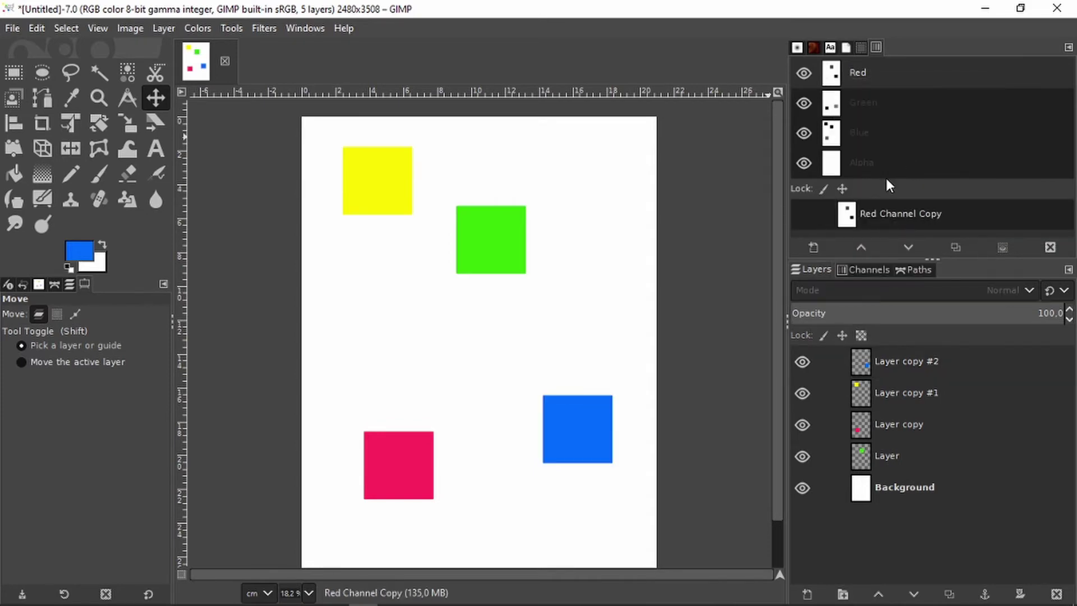
{"action": "left_click", "coordinate": [854, 220], "text": "ctrl"}
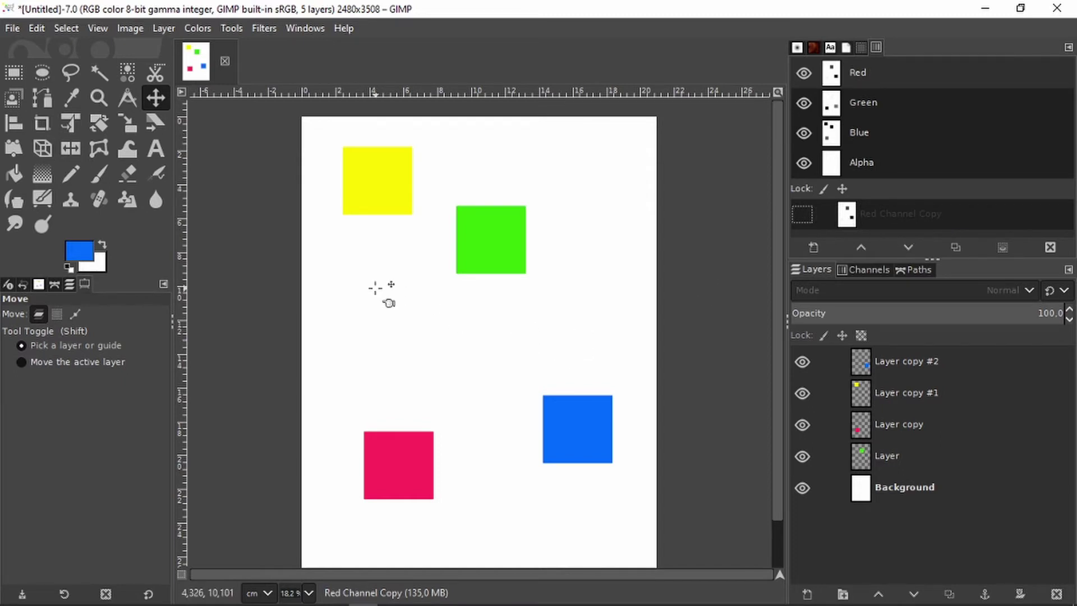
Pick all four squares and align them relative to the active channel, to its top and right edges and then its vertical middle
{"action": "left_click", "coordinate": [14, 123]}
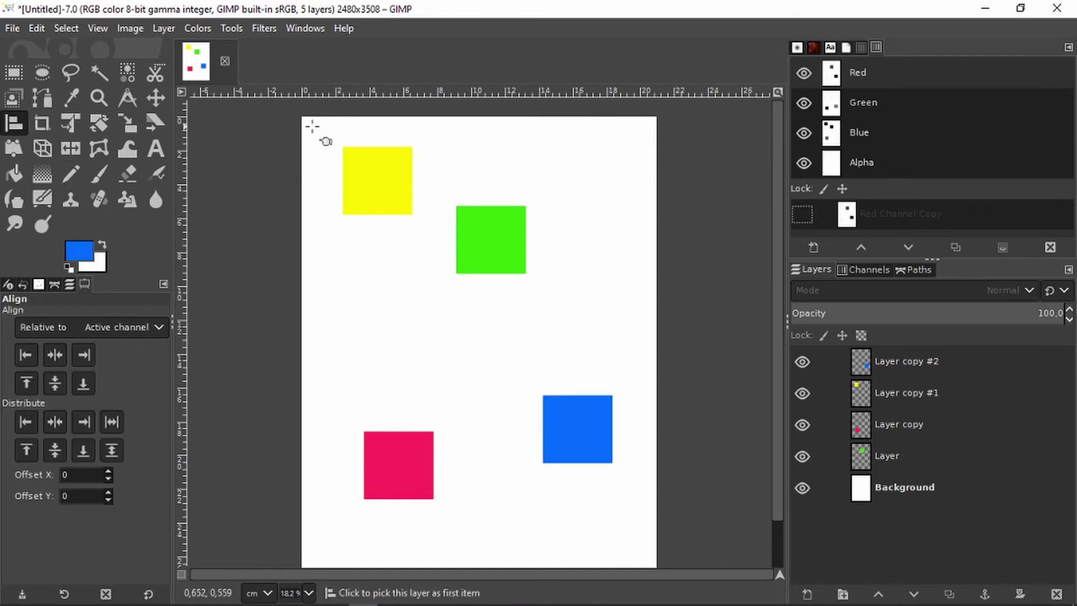
{"action": "left_click_drag", "start_coordinate": [306, 126], "coordinate": [657, 565]}
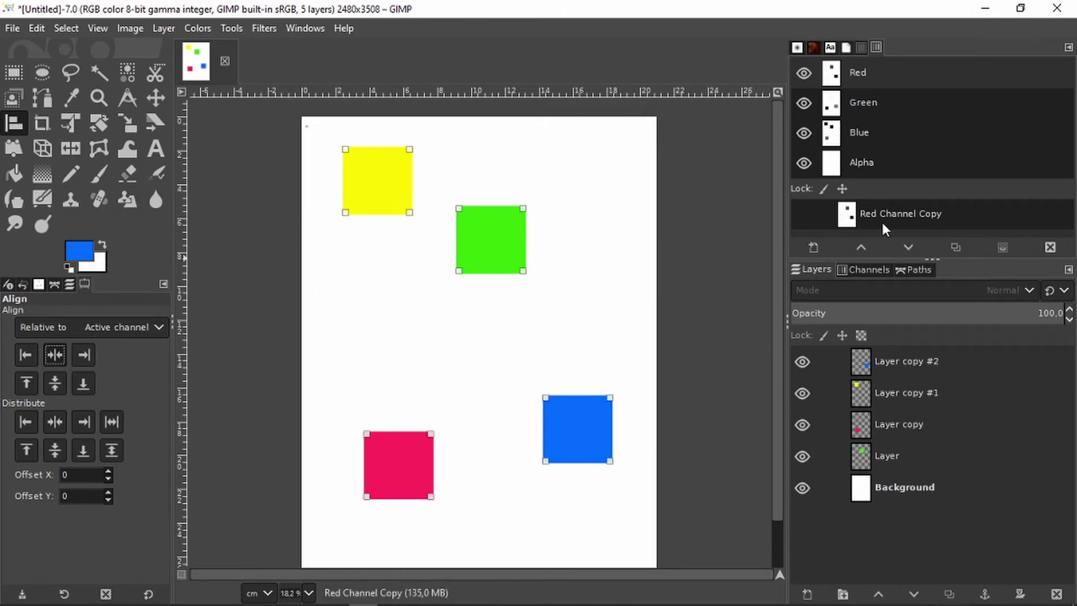
{"action": "left_click", "coordinate": [33, 381]}
{"action": "left_click", "coordinate": [81, 354]}
{"action": "left_click", "coordinate": [74, 383]}
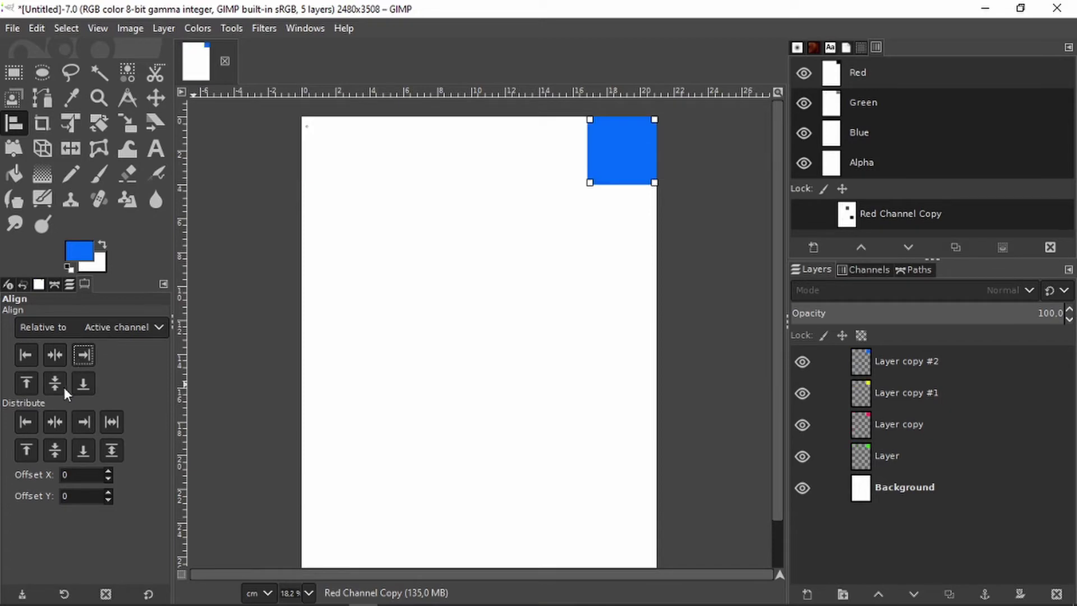
{"action": "left_click", "coordinate": [63, 387]}
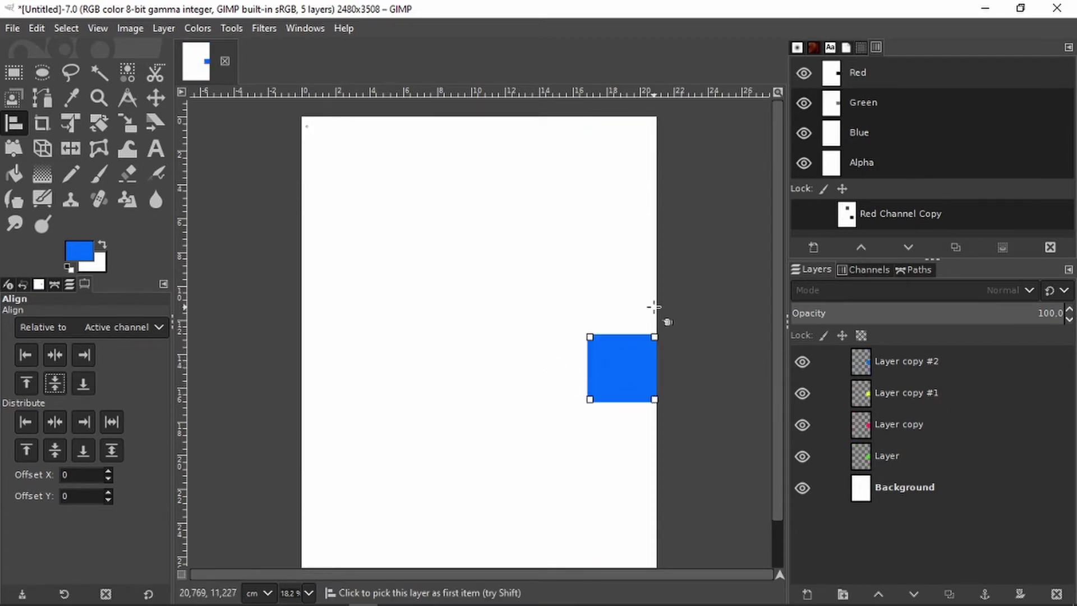
Move the stacked blue, yellow and red squares apart, leaving the green square at the page's right edge
{"action": "left_click", "coordinate": [157, 98]}
{"action": "left_click_drag", "start_coordinate": [619, 363], "coordinate": [397, 282]}
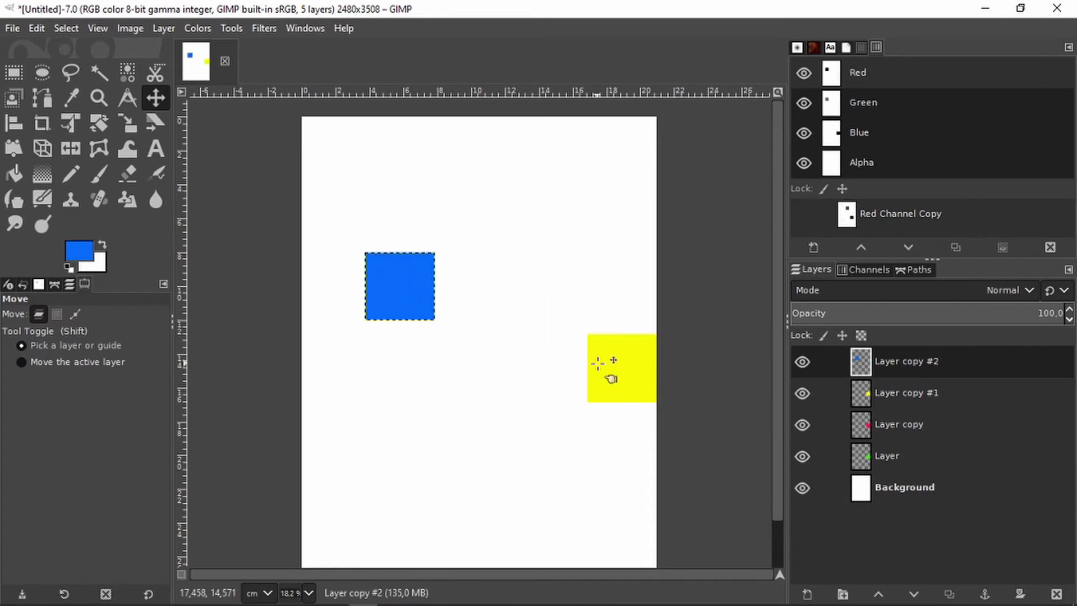
{"action": "left_click_drag", "start_coordinate": [599, 364], "coordinate": [423, 397]}
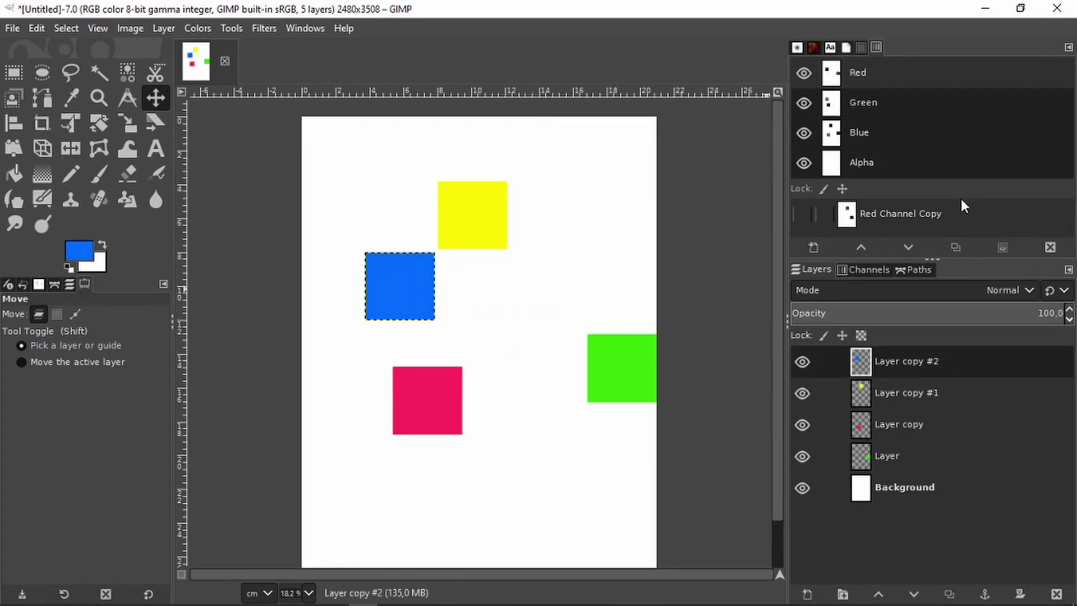
Delete the duplicate of the red channel and switch back to the Align tool
{"action": "left_click", "coordinate": [963, 217]}
{"action": "left_click", "coordinate": [1059, 247]}
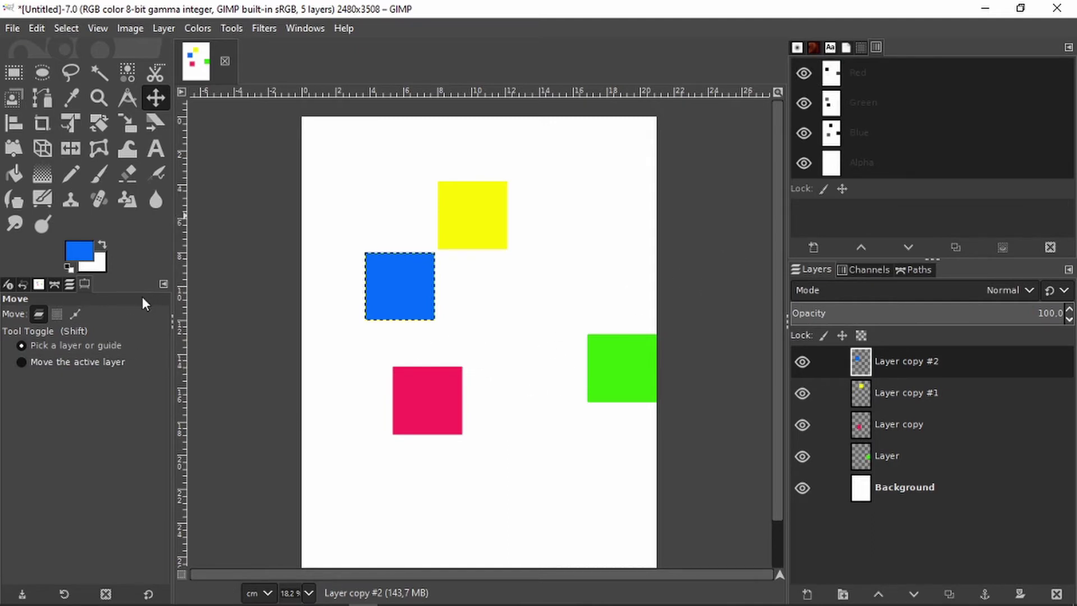
{"action": "left_click", "coordinate": [13, 123]}
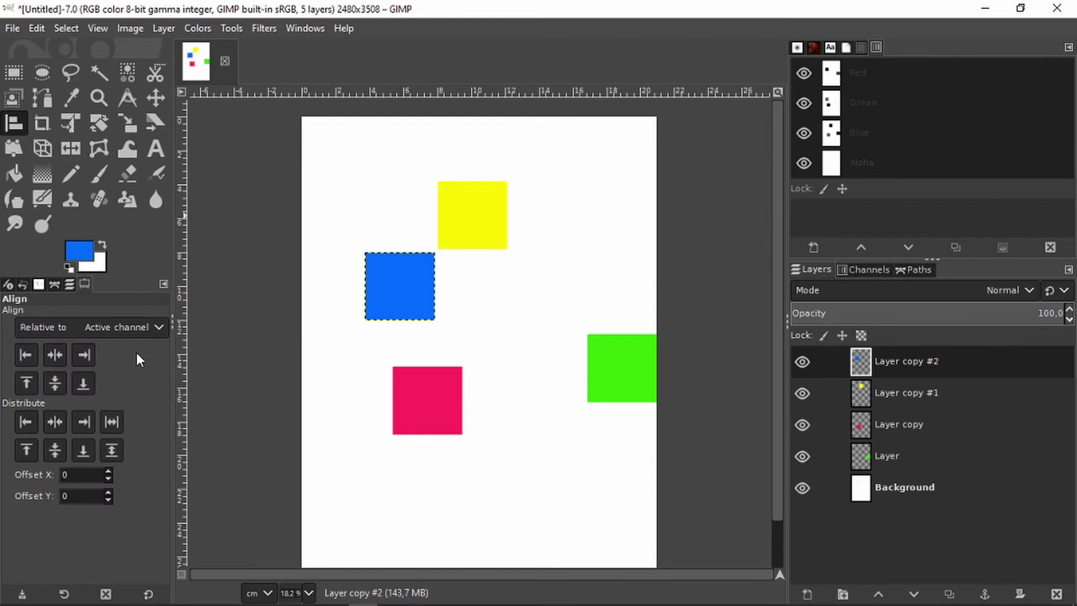
Make Align relative to the active path and draw an open three-anchor L-shaped path, about 12 cm up and 14 cm across, from the page's left side
{"action": "left_click", "coordinate": [153, 327]}
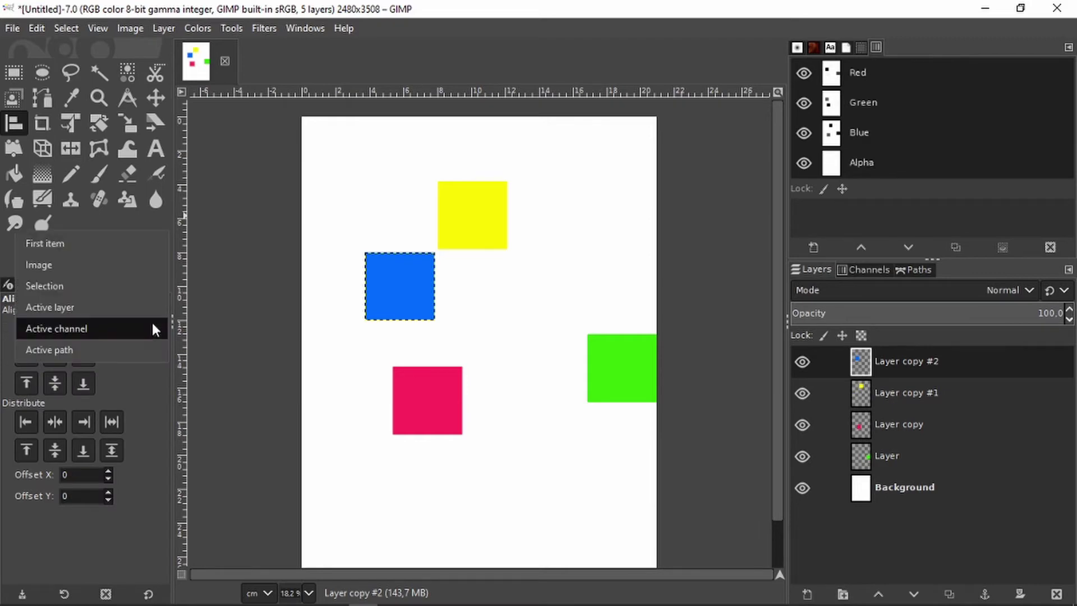
{"action": "left_click", "coordinate": [105, 355]}
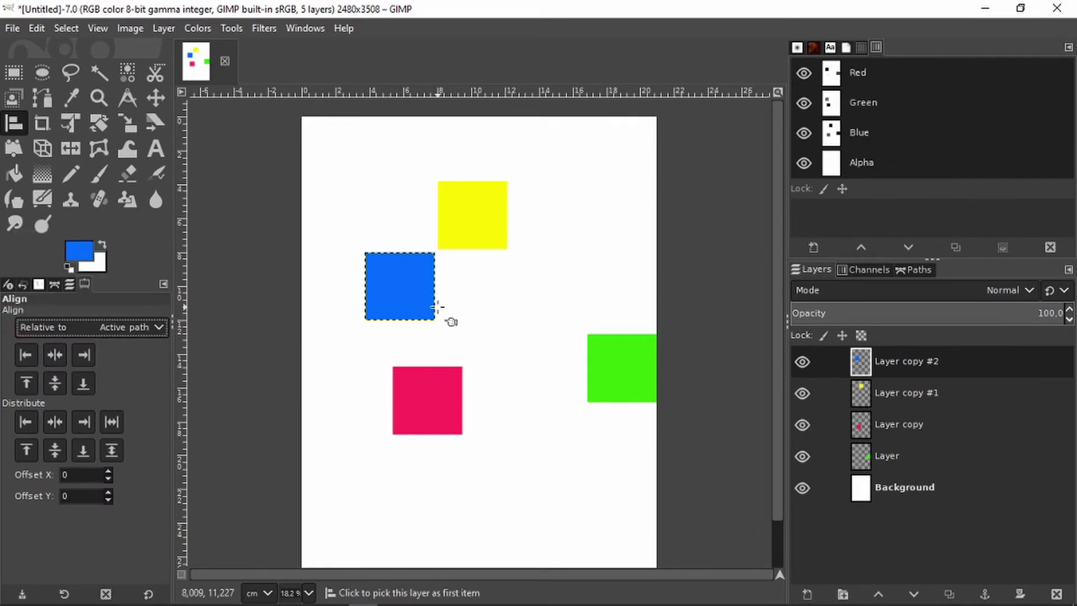
{"action": "left_click", "coordinate": [45, 101]}
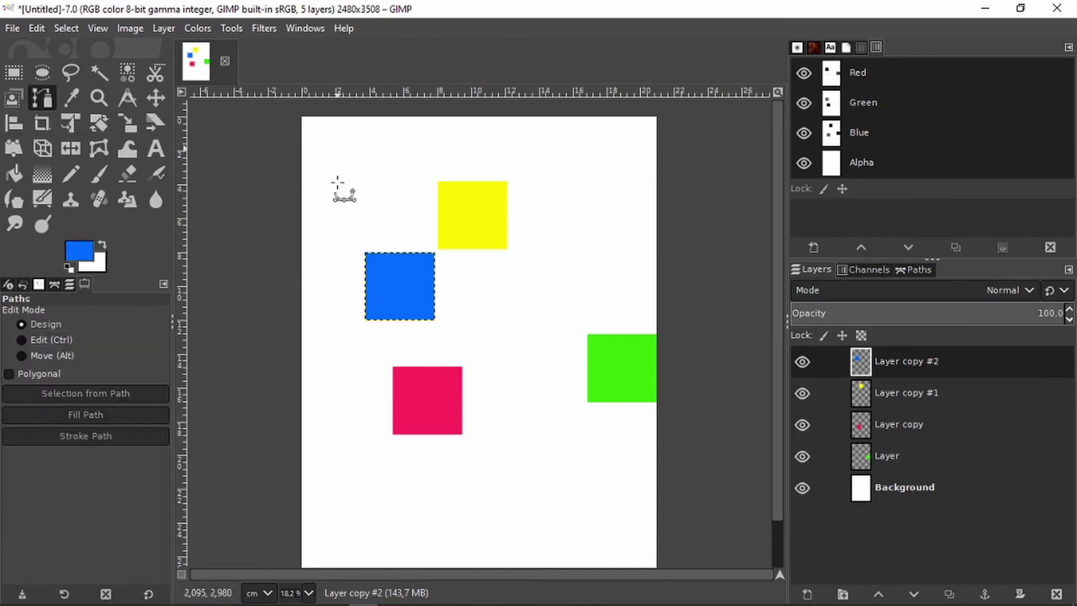
{"action": "left_click", "coordinate": [333, 354]}
{"action": "left_click", "coordinate": [331, 152]}
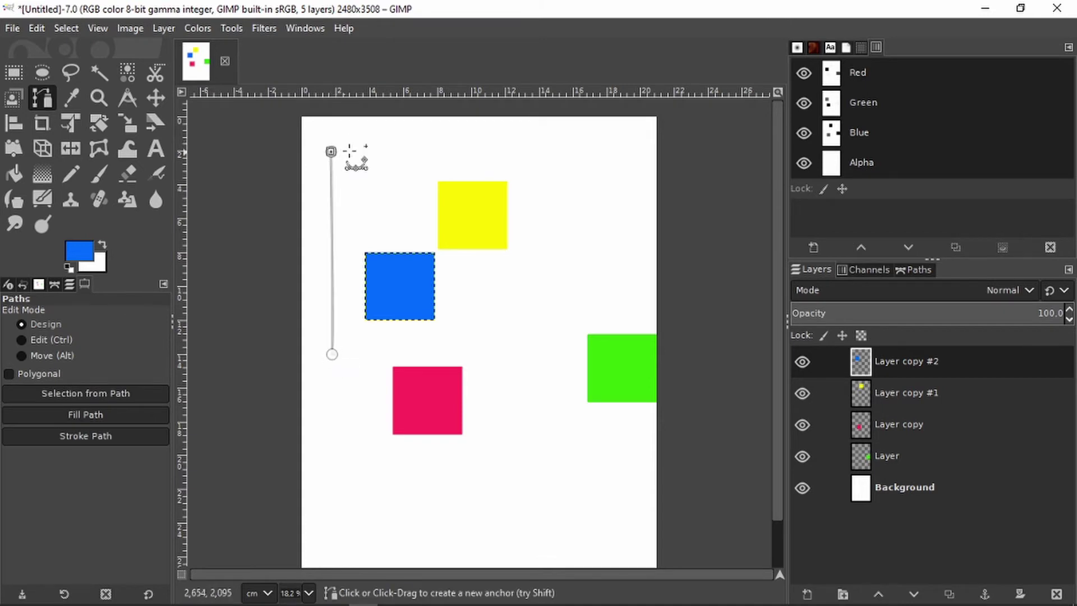
{"action": "left_click", "coordinate": [565, 148]}
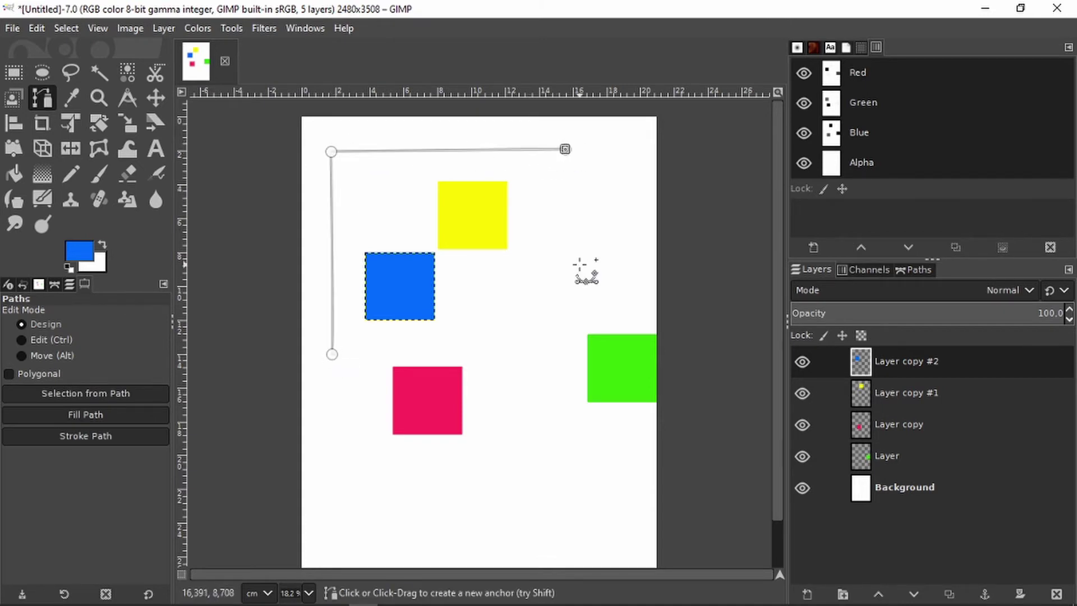
Pick all four squares, bring up the drawn path from the paths list, and undo the stray edit made to it
{"action": "left_click", "coordinate": [14, 123]}
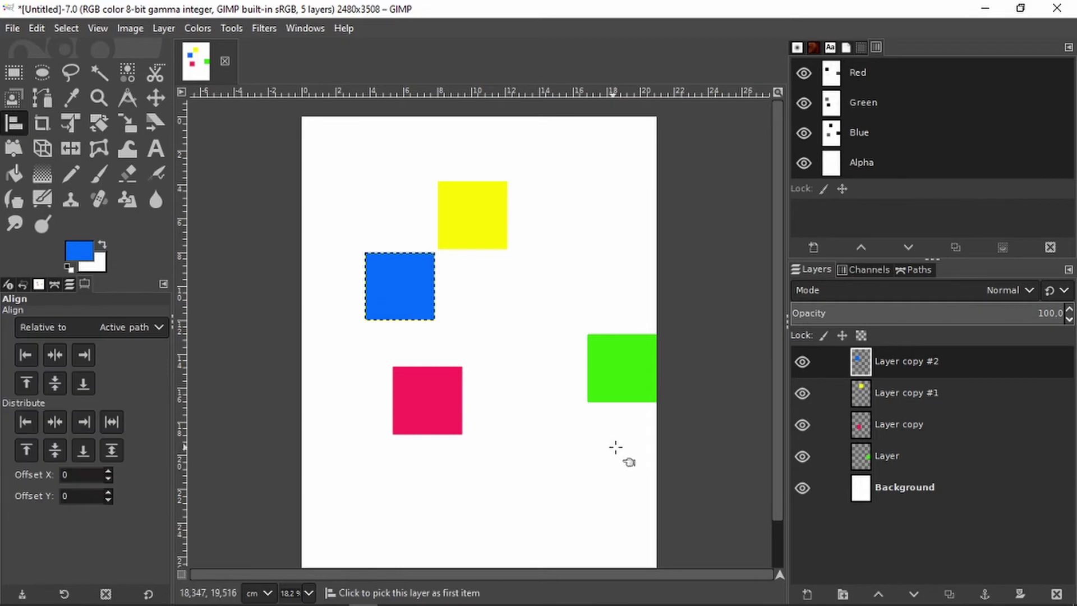
{"action": "left_click_drag", "start_coordinate": [695, 466], "coordinate": [342, 160]}
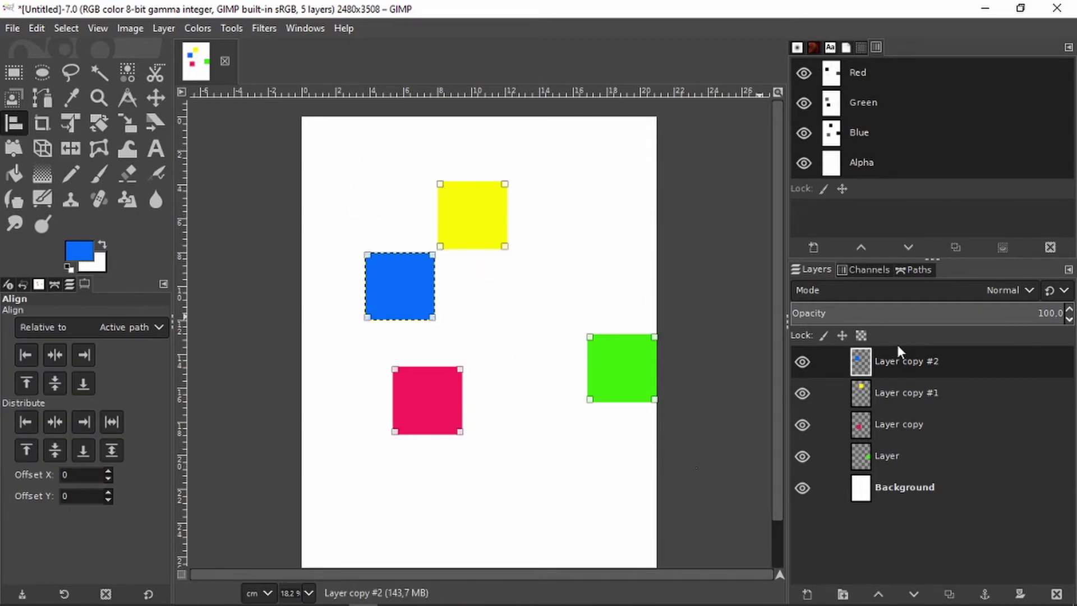
{"action": "left_click", "coordinate": [926, 272]}
{"action": "double_click", "coordinate": [845, 326]}
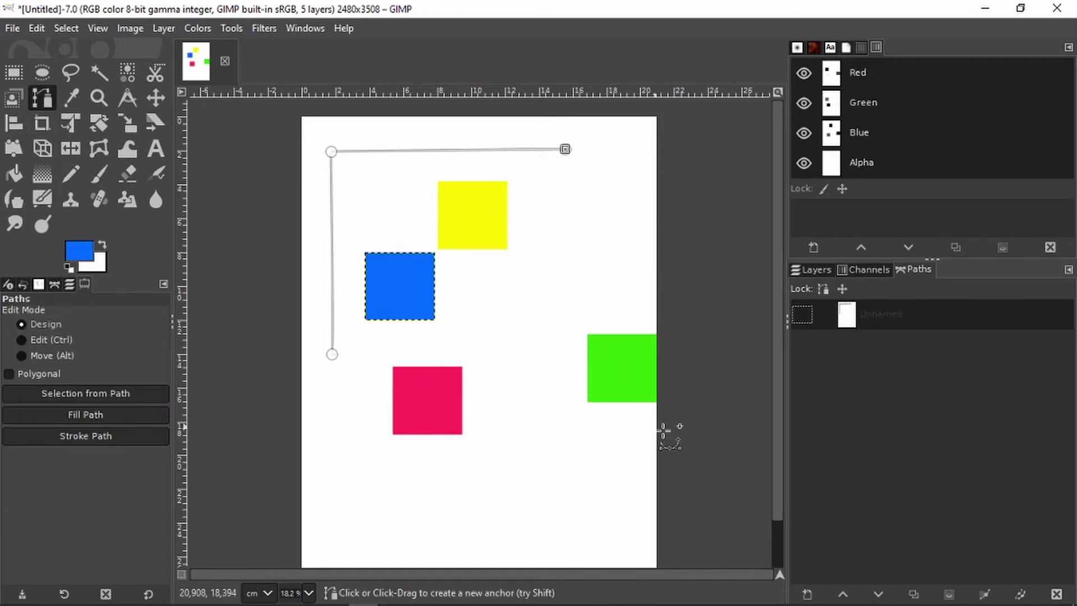
{"action": "left_click_drag", "start_coordinate": [358, 509], "coordinate": [499, 370]}
{"action": "key", "text": "ctrl+z"}
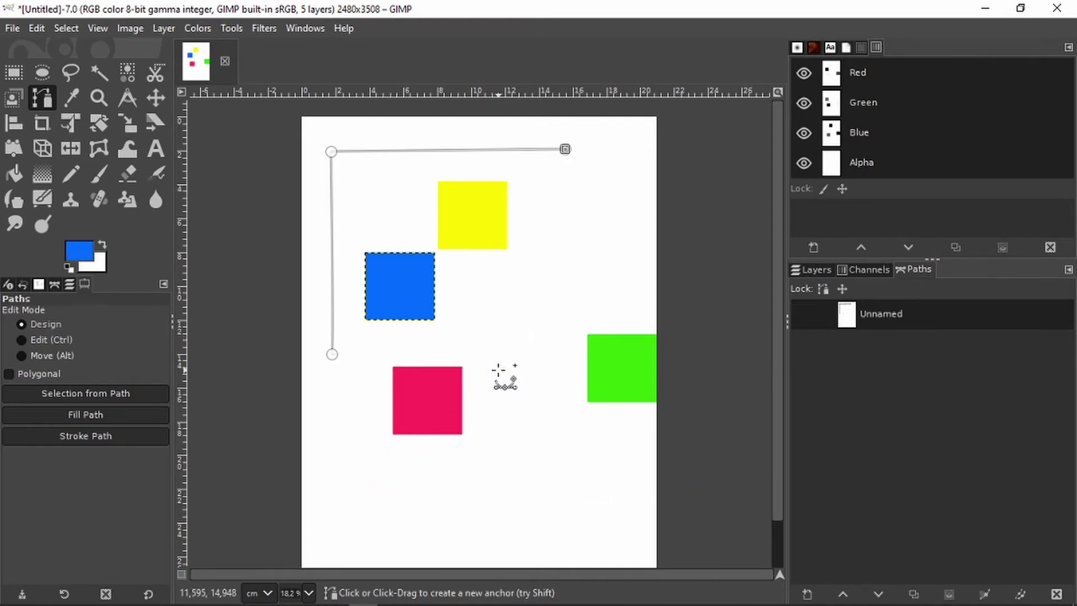
Pick all four squares and align them relative to the active path, to its left, top and right edges in turn
{"action": "left_click", "coordinate": [14, 125]}
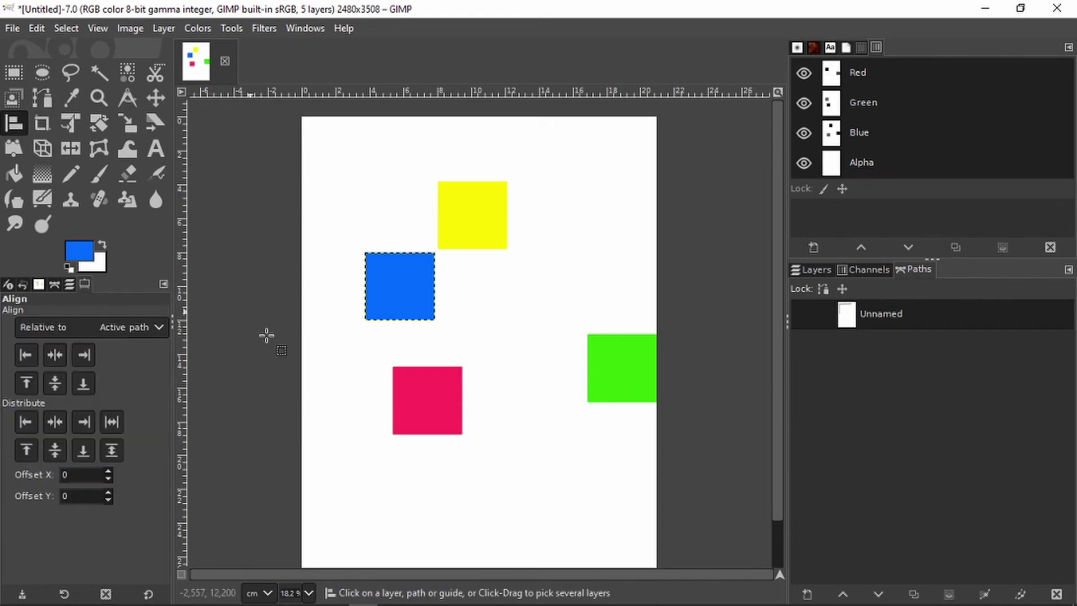
{"action": "left_click_drag", "start_coordinate": [351, 501], "coordinate": [701, 161]}
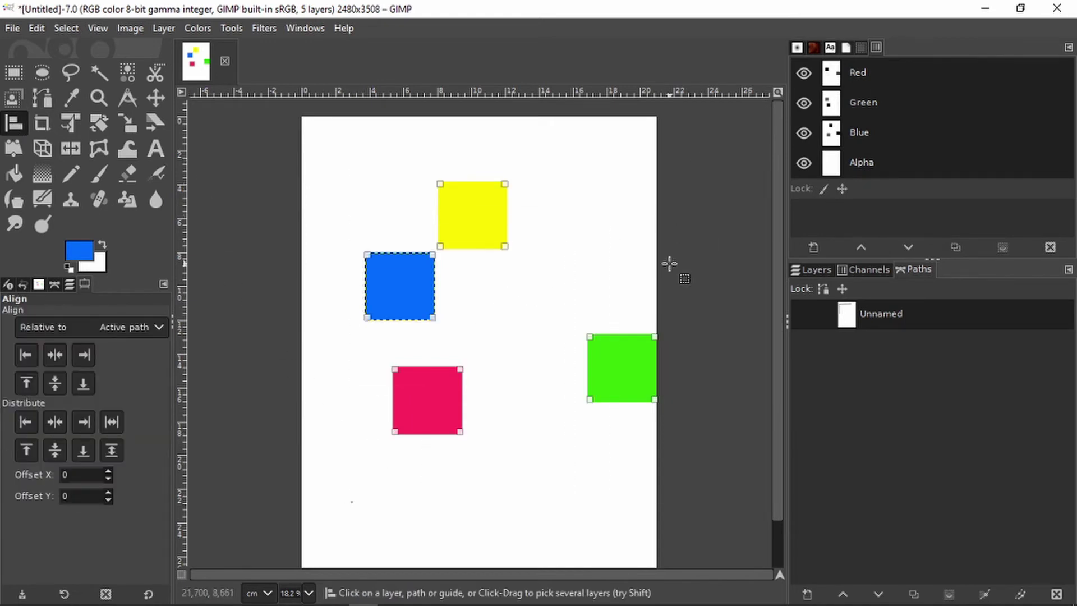
{"action": "left_click", "coordinate": [33, 353]}
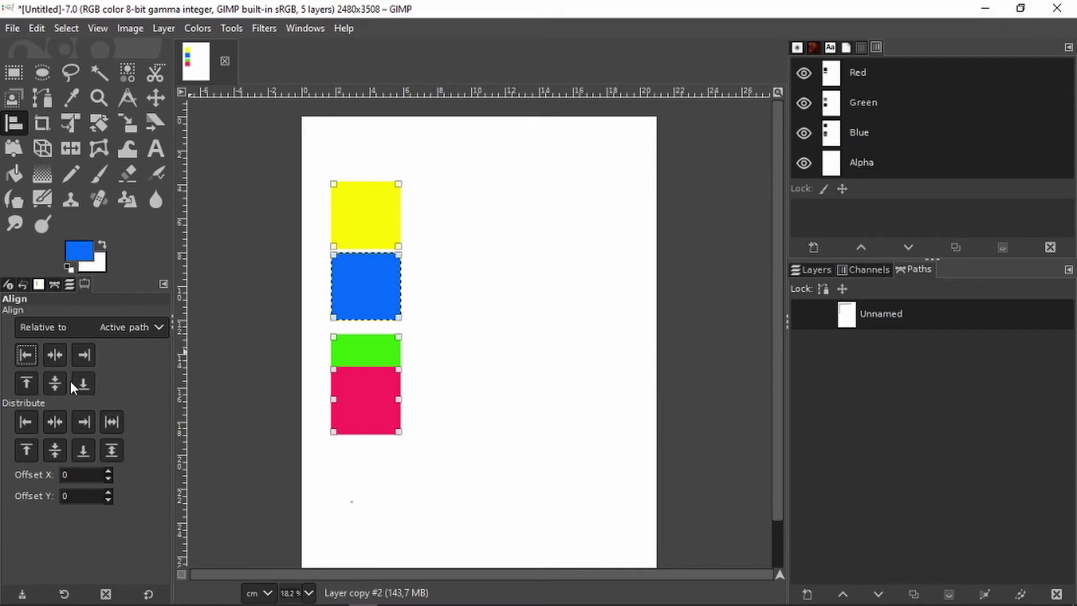
{"action": "left_click", "coordinate": [31, 381]}
{"action": "left_click", "coordinate": [85, 359]}
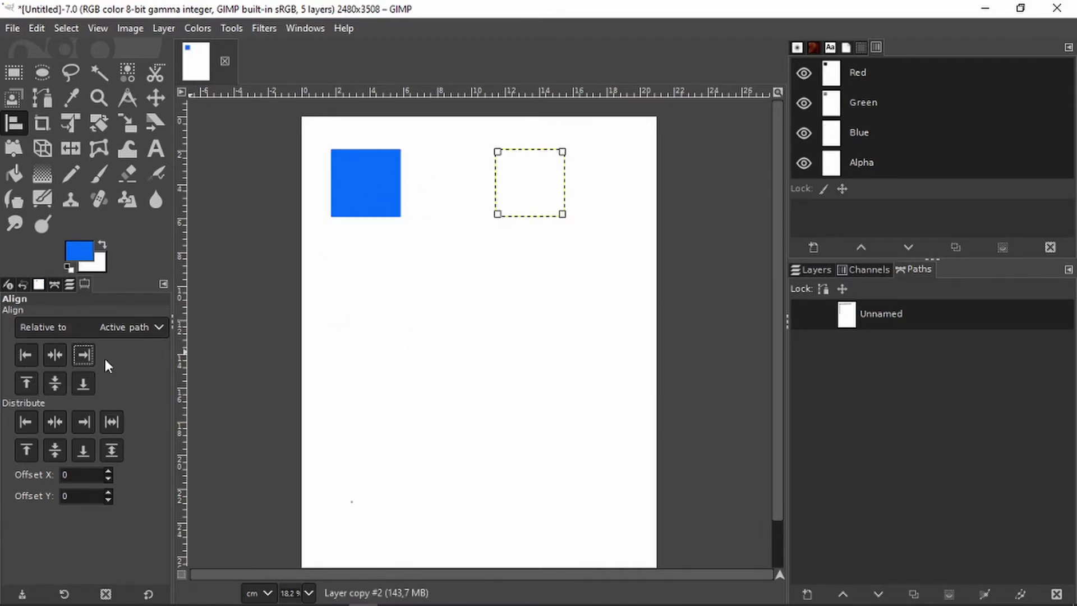
Review the path on the canvas, then pick the stacked squares again and align them to the path's bottom edge
{"action": "double_click", "coordinate": [856, 319]}
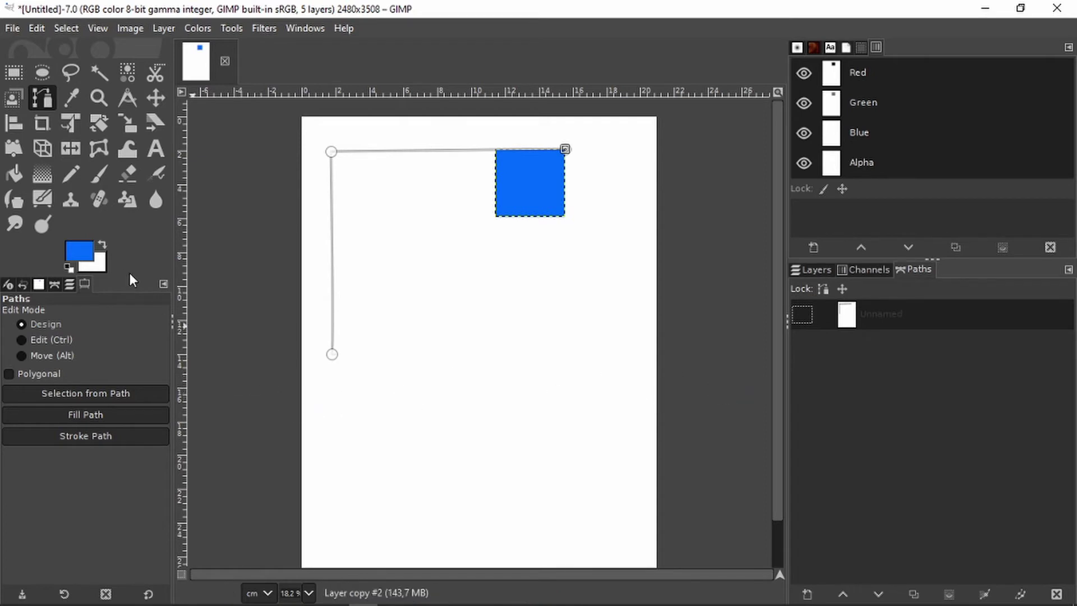
{"action": "left_click", "coordinate": [16, 124]}
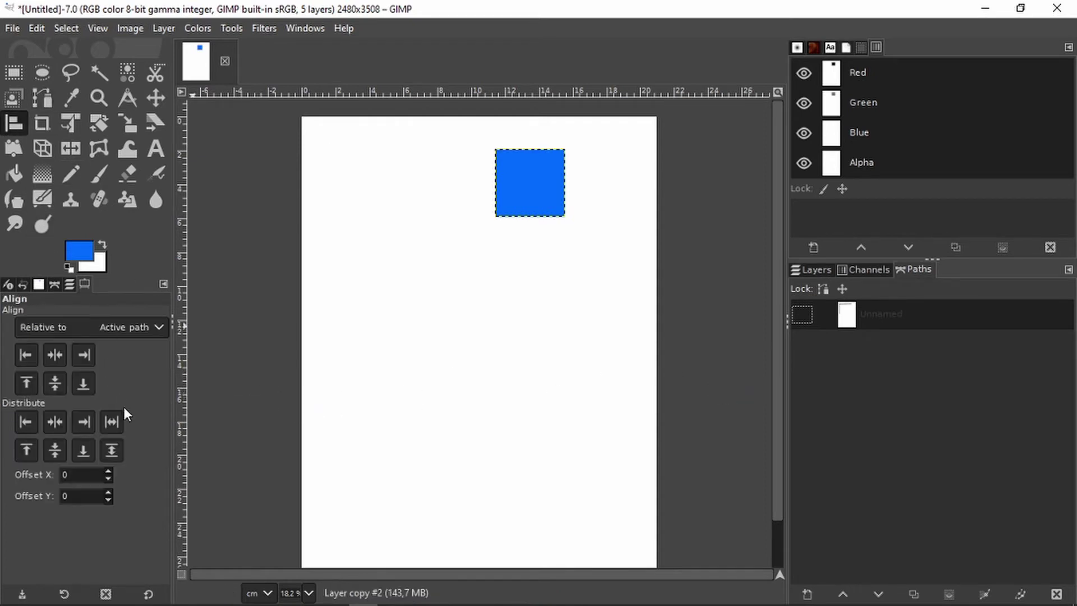
{"action": "left_click", "coordinate": [85, 390]}
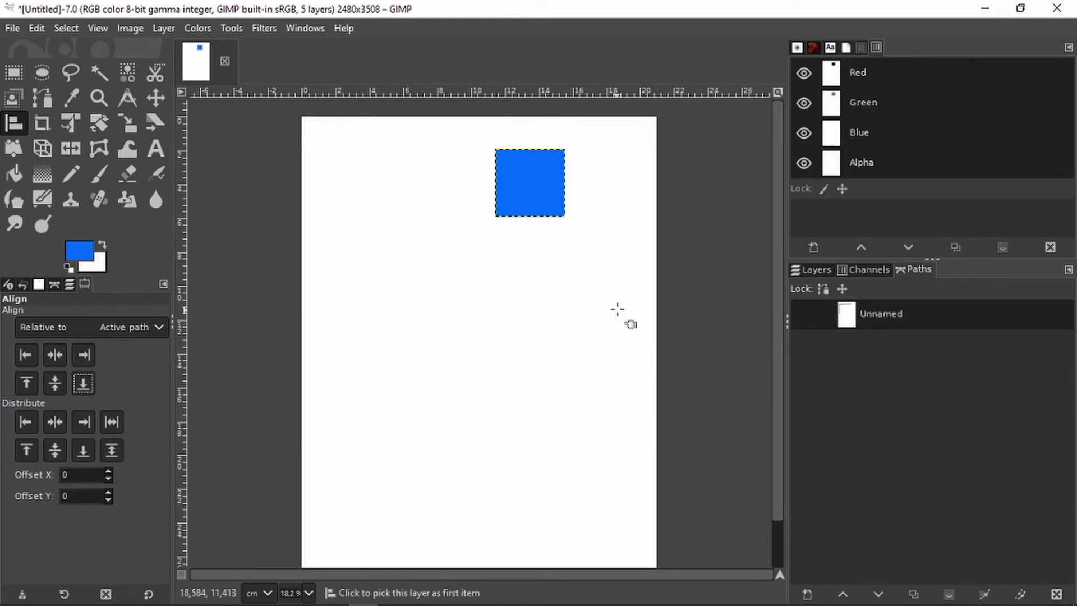
{"action": "left_click_drag", "start_coordinate": [651, 265], "coordinate": [471, 133]}
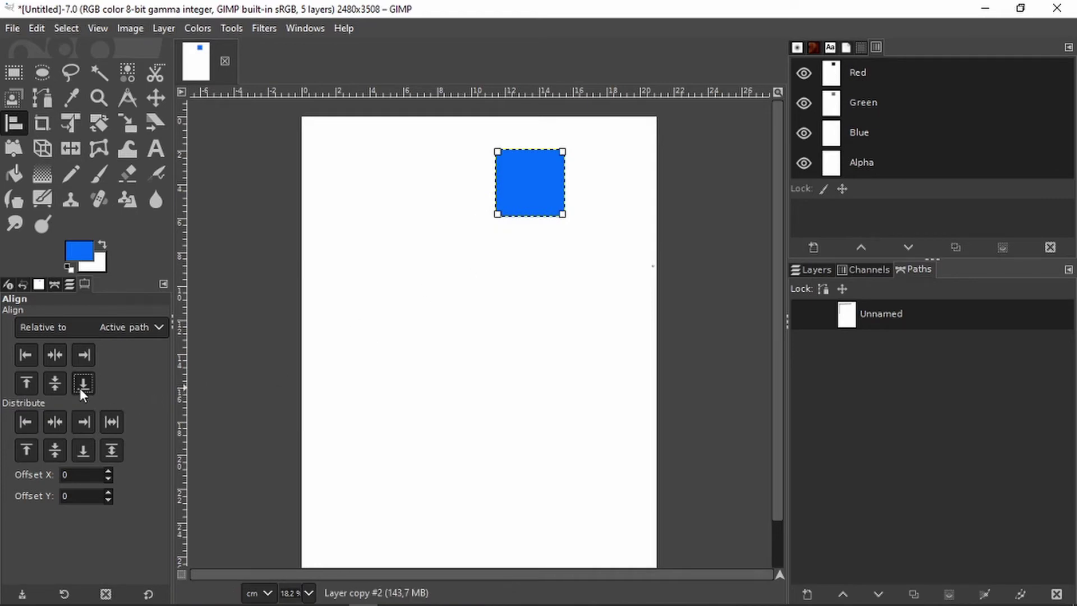
{"action": "left_click", "coordinate": [81, 386]}
Show the path on the canvas to compare it with the squares, and review Align's reference options, keeping Active path
{"action": "double_click", "coordinate": [848, 314]}
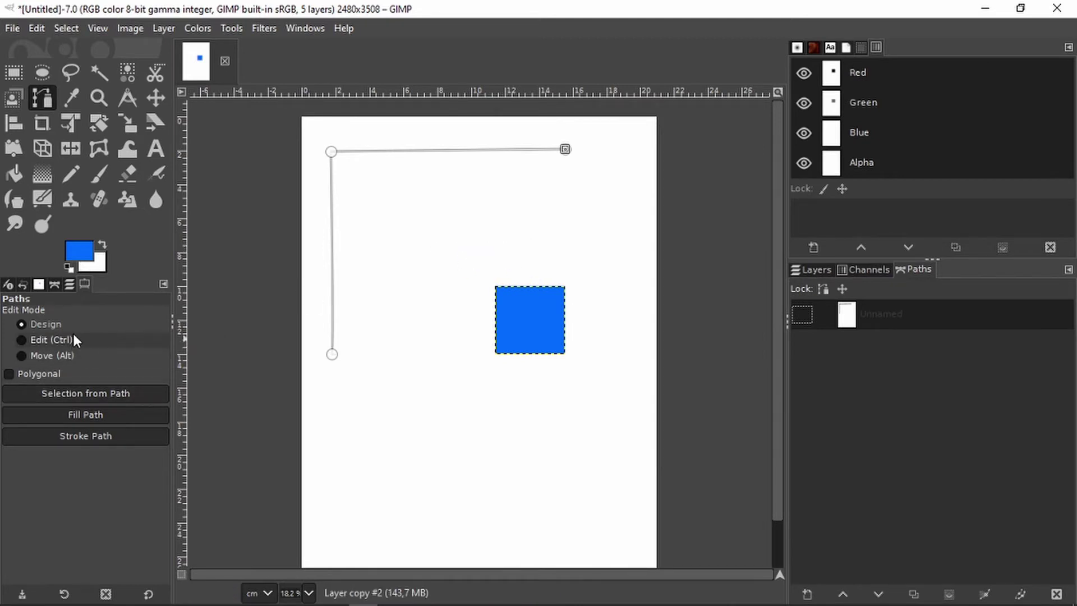
{"action": "left_click", "coordinate": [14, 124]}
{"action": "left_click", "coordinate": [145, 330]}
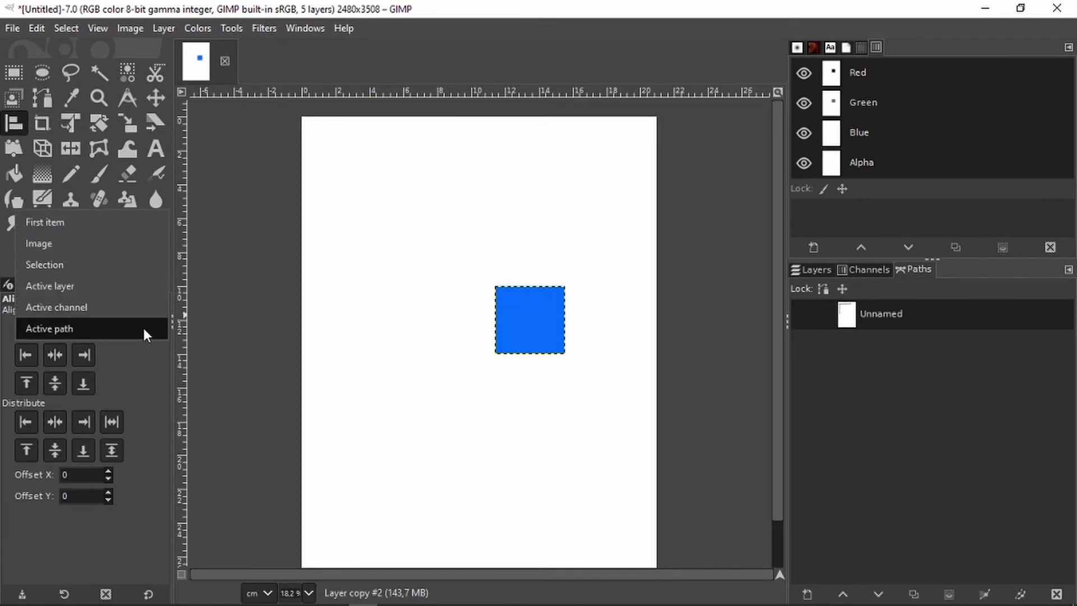
{"action": "left_click", "coordinate": [144, 330]}
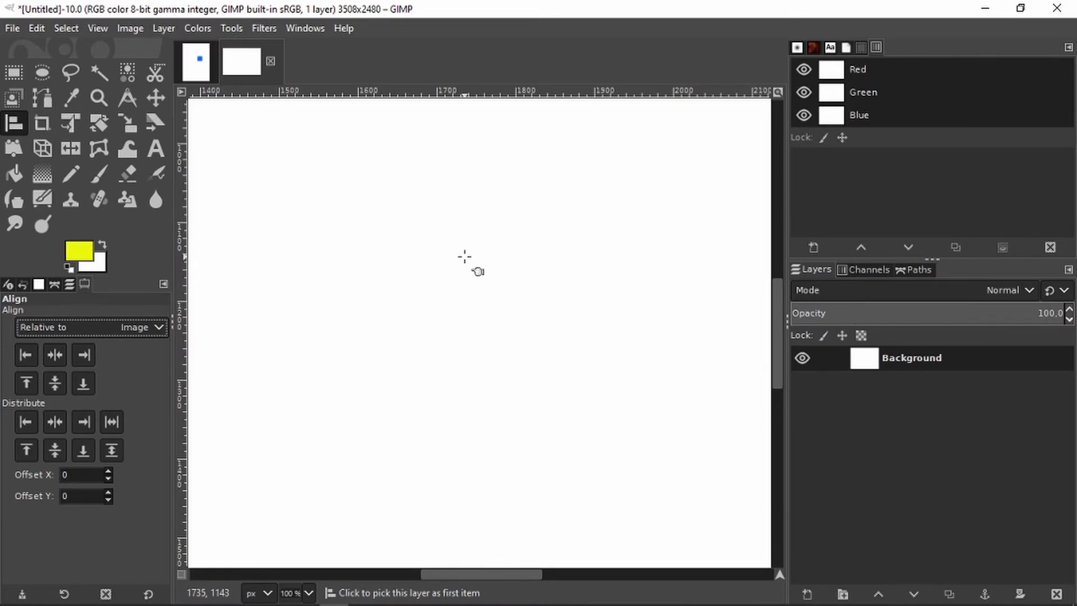
{"action": "scroll", "coordinate": [462, 256], "scroll_direction": "down", "scroll_amount": 5}
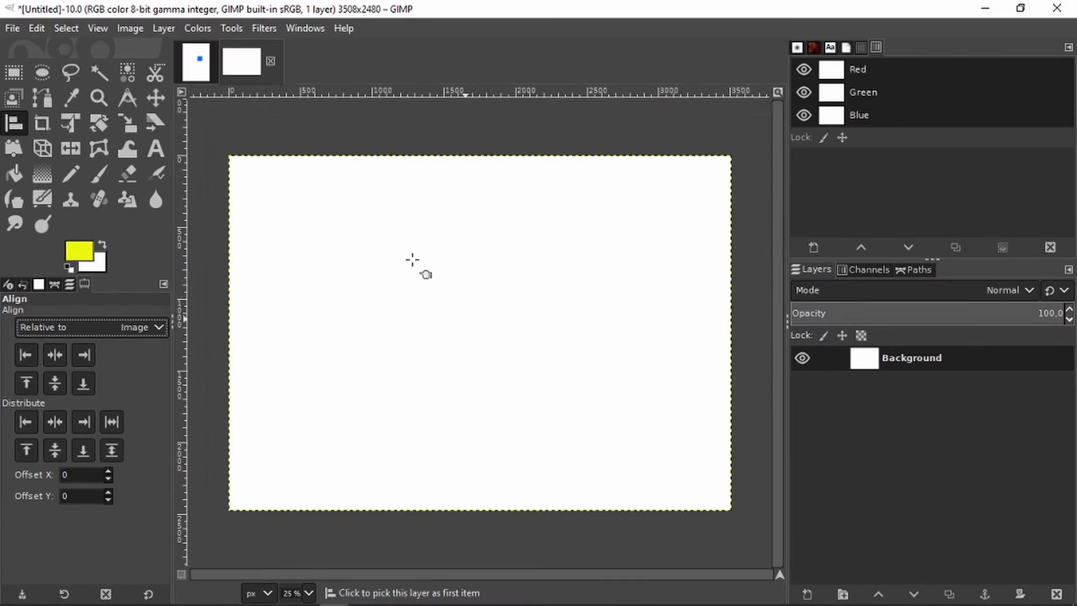
{"action": "scroll", "coordinate": [432, 272], "scroll_direction": "up", "scroll_amount": 1}
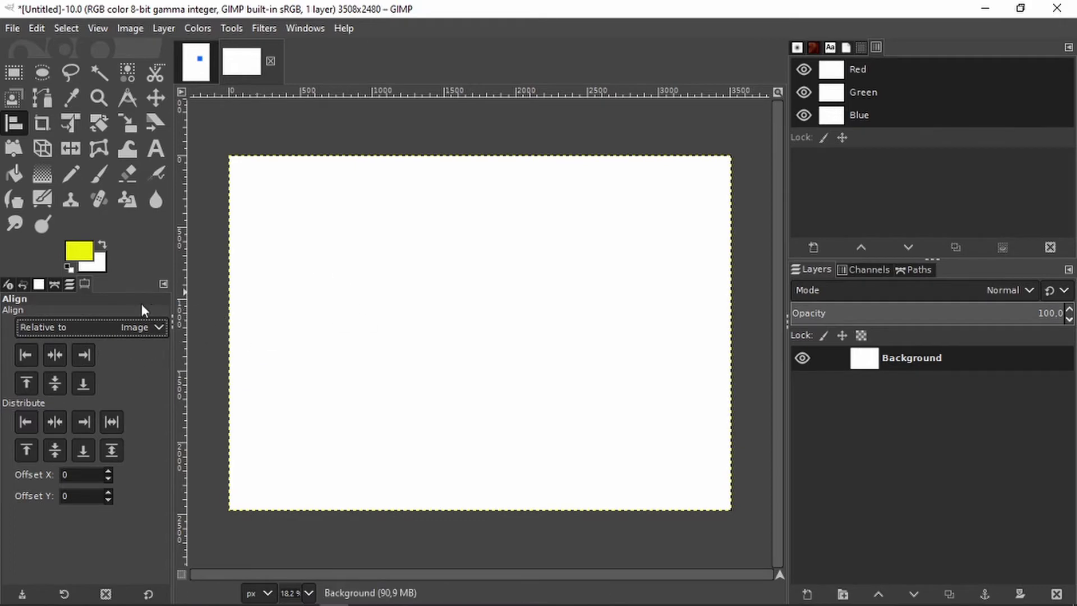
{"action": "scroll", "coordinate": [418, 258], "scroll_direction": "down", "scroll_amount": 1}
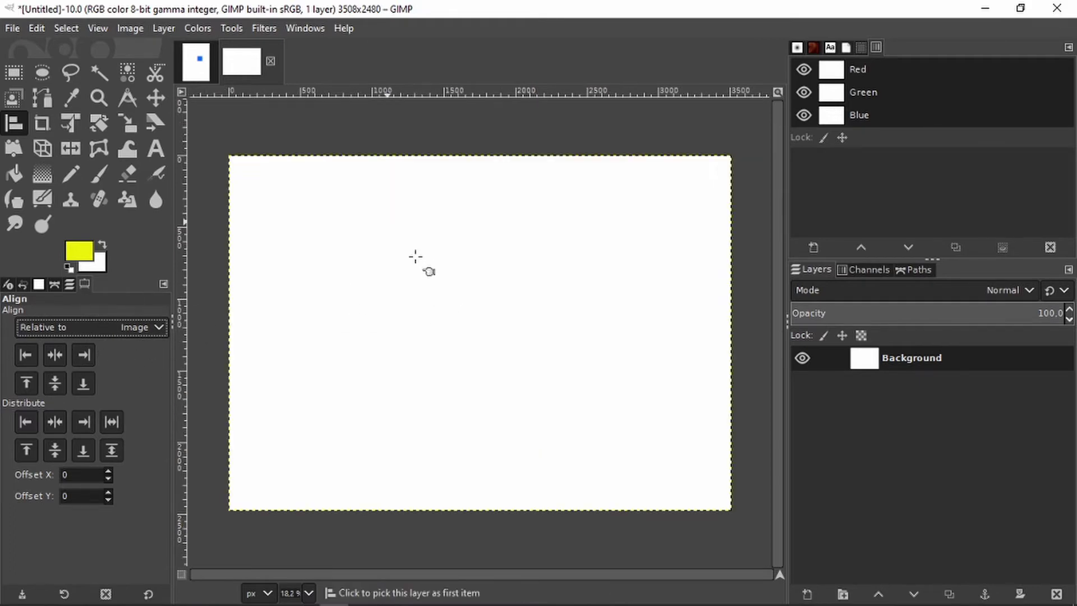
{"action": "scroll", "coordinate": [418, 257], "scroll_direction": "up", "scroll_amount": 1}
{"action": "scroll", "coordinate": [342, 236], "scroll_direction": "up", "scroll_amount": 1}
{"action": "scroll", "coordinate": [309, 244], "scroll_direction": "down", "scroll_amount": 1}
{"action": "scroll", "coordinate": [324, 243], "scroll_direction": "up", "scroll_amount": 1}
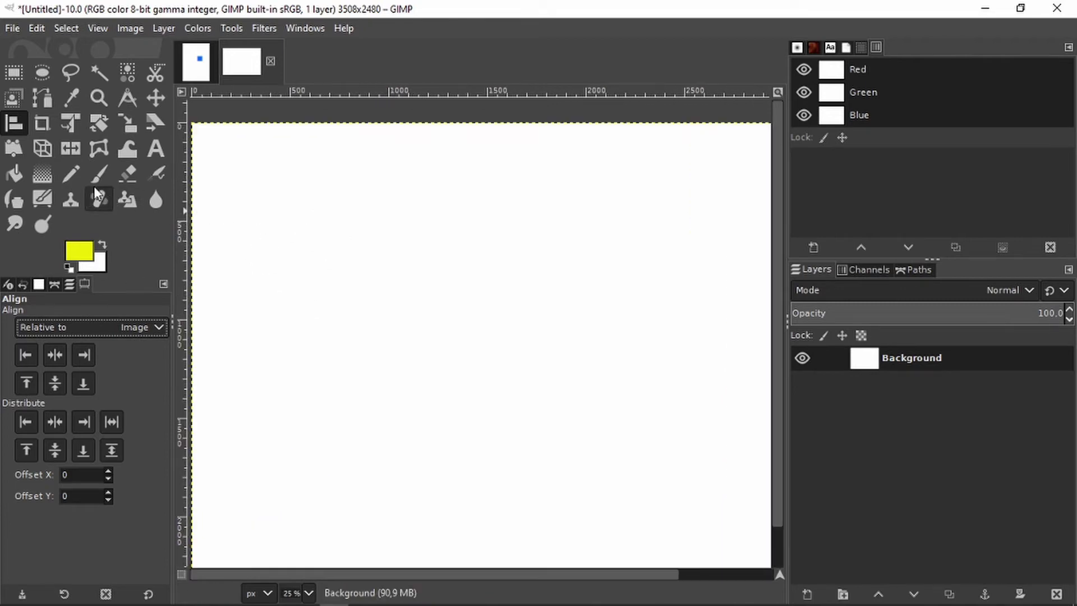
{"action": "key", "text": "r"}
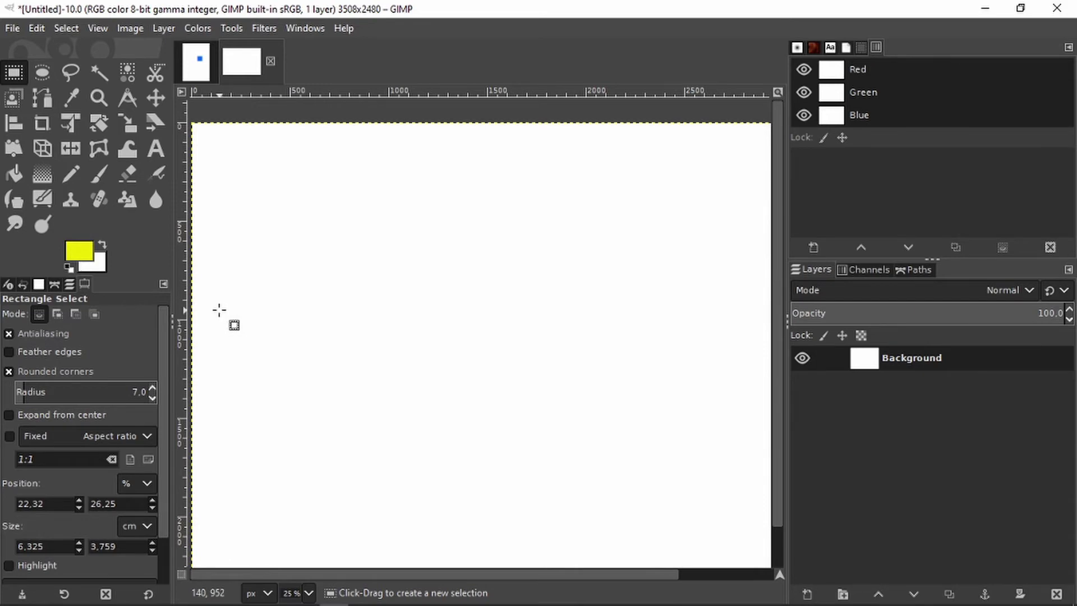
{"action": "left_click_drag", "start_coordinate": [219, 310], "coordinate": [444, 383]}
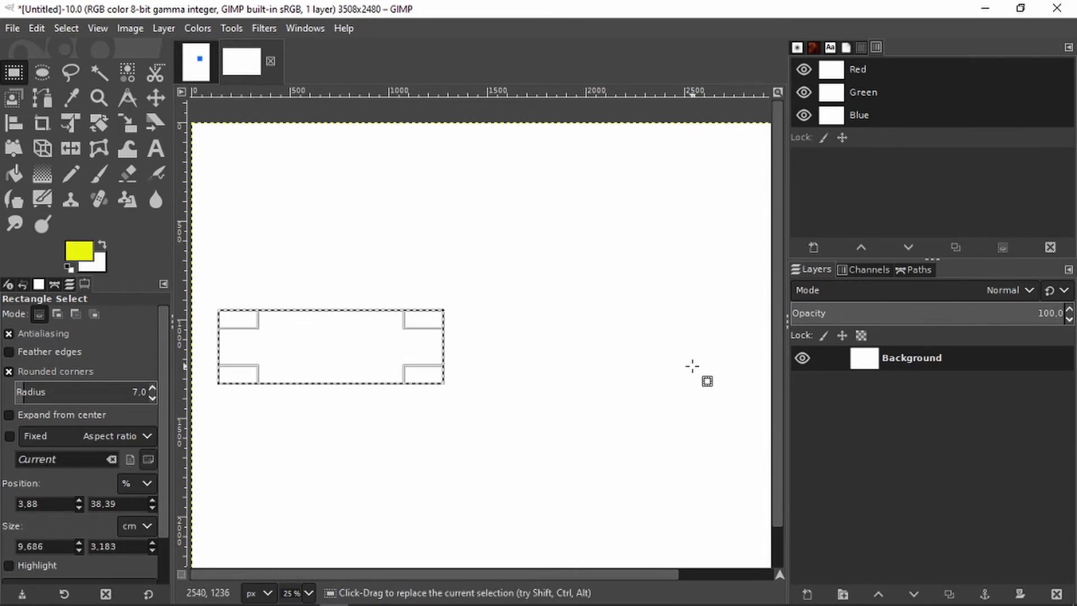
{"action": "key", "text": "ctrl+shift+a"}
Start creating a new layer in the blank landscape image
{"action": "mouse_move", "coordinate": [812, 601]}
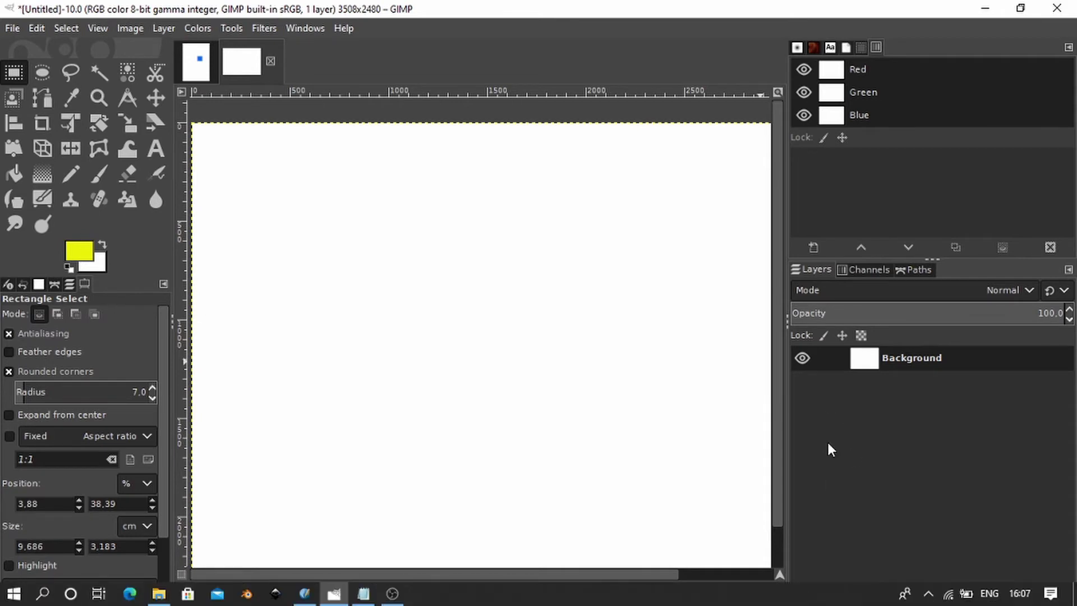
{"action": "left_click", "coordinate": [808, 594]}
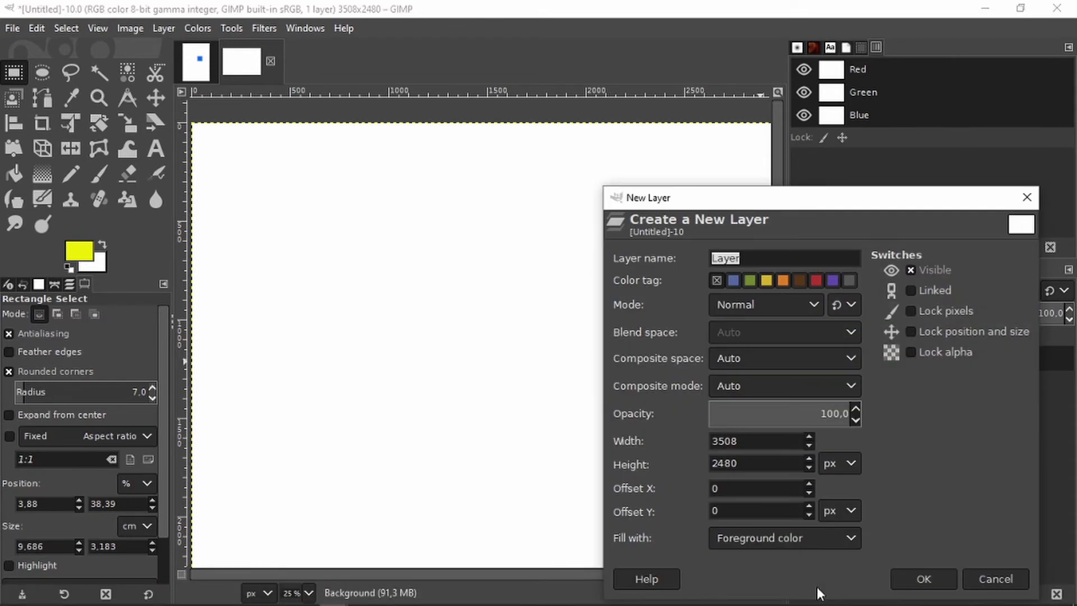
Create a new 3508 × 2480 px layer filled with transparency above the background
{"action": "left_click", "coordinate": [811, 534]}
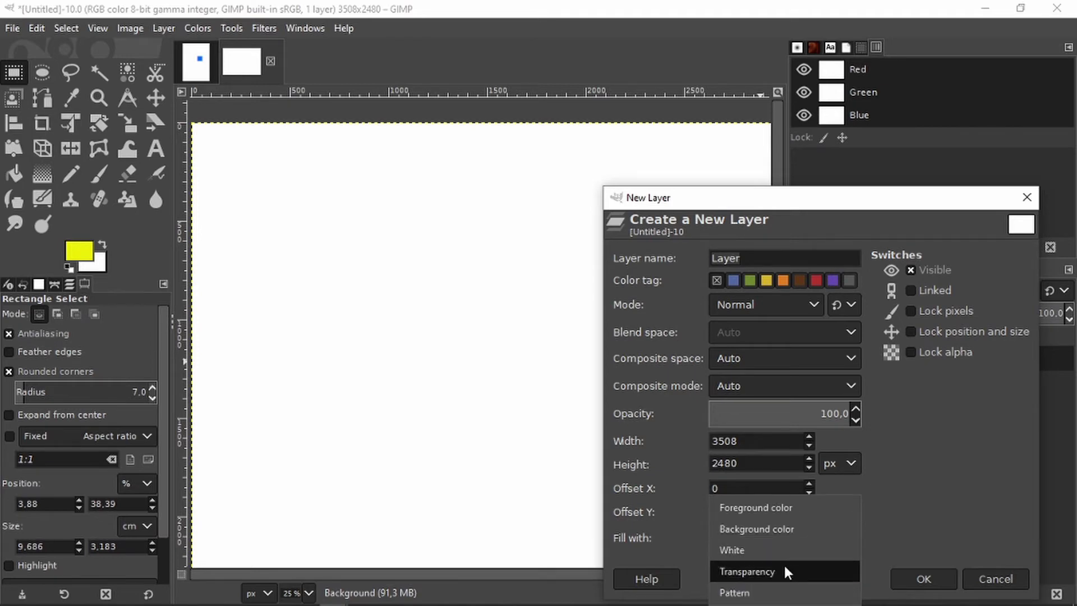
{"action": "left_click", "coordinate": [815, 571]}
{"action": "key", "text": "Return"}
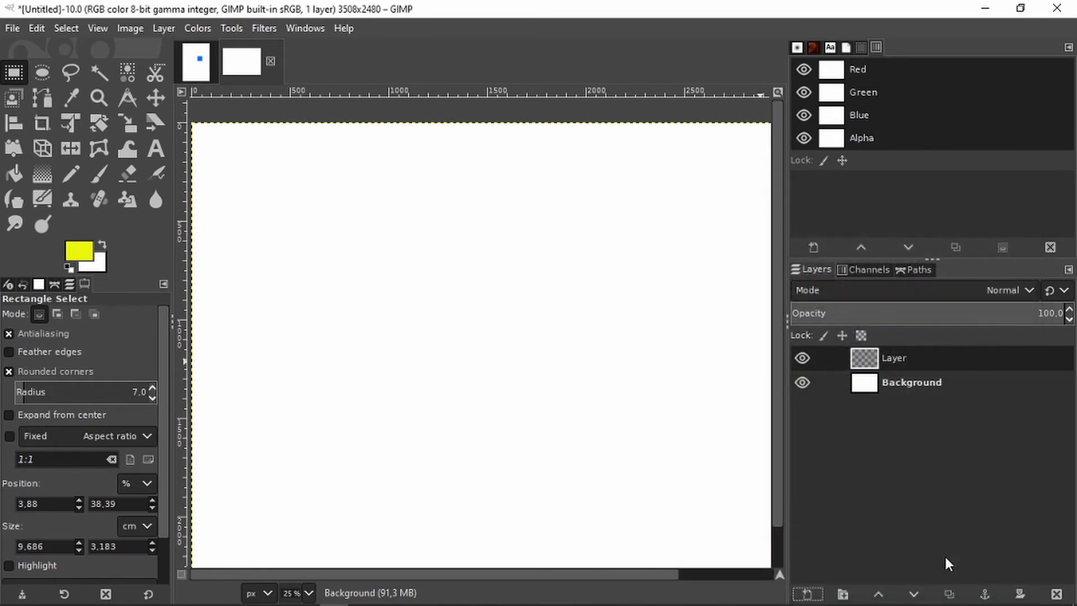
Duplicate the transparent layer four times
{"action": "left_click", "coordinate": [808, 593]}
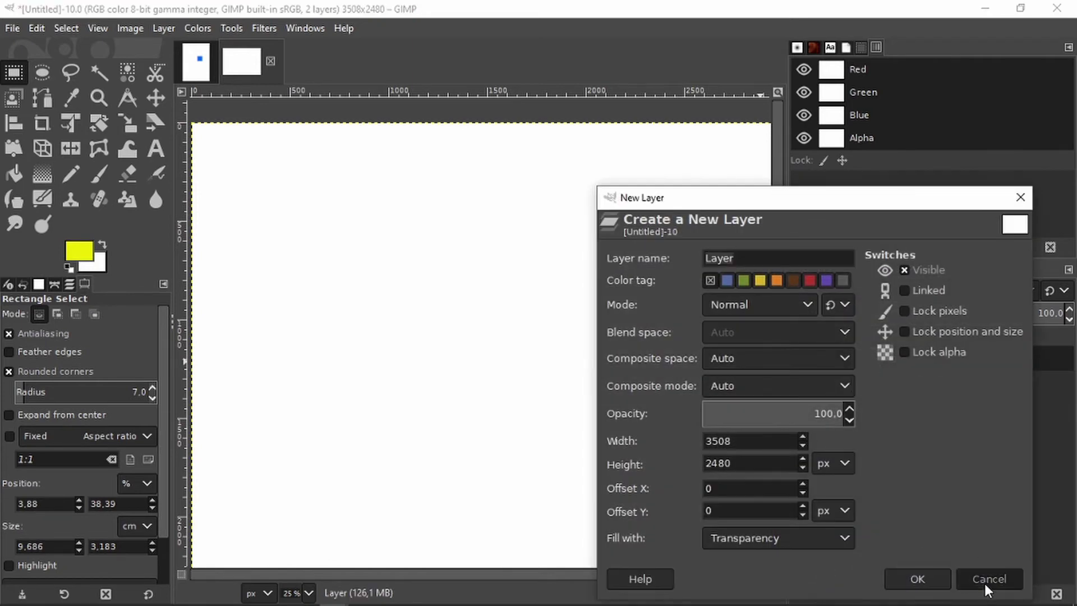
{"action": "left_click", "coordinate": [984, 581]}
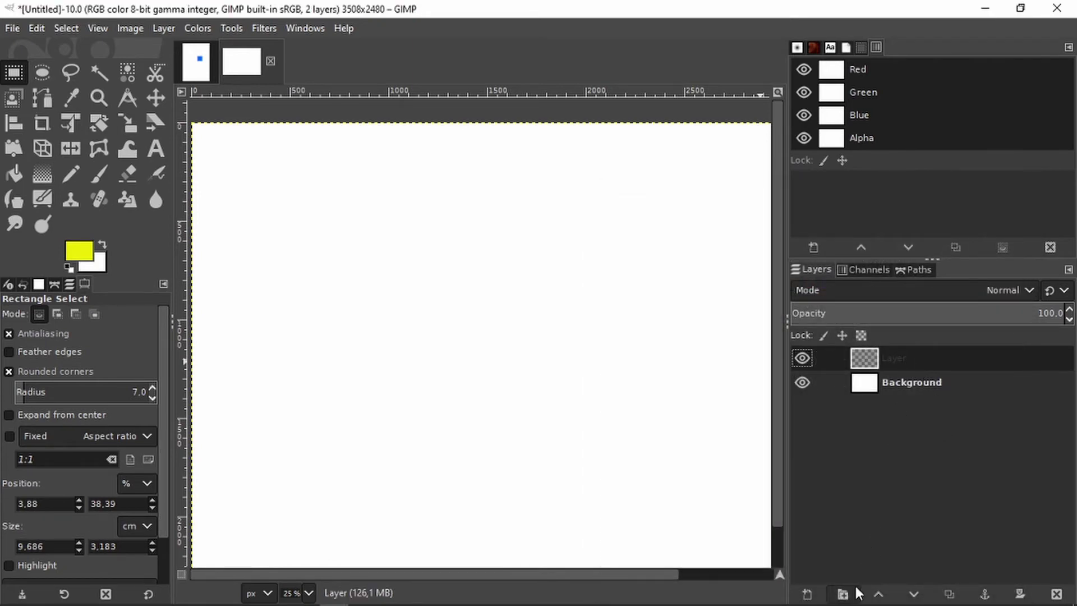
{"action": "left_click", "coordinate": [950, 594]}
{"action": "left_click", "coordinate": [949, 593]}
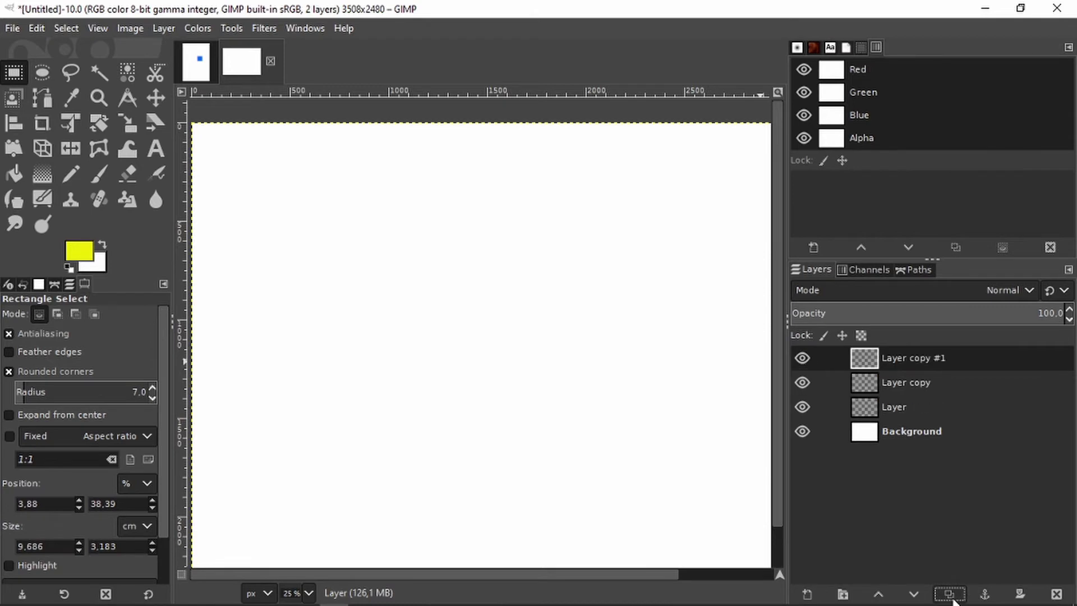
{"action": "left_click", "coordinate": [949, 594]}
{"action": "left_click", "coordinate": [949, 594]}
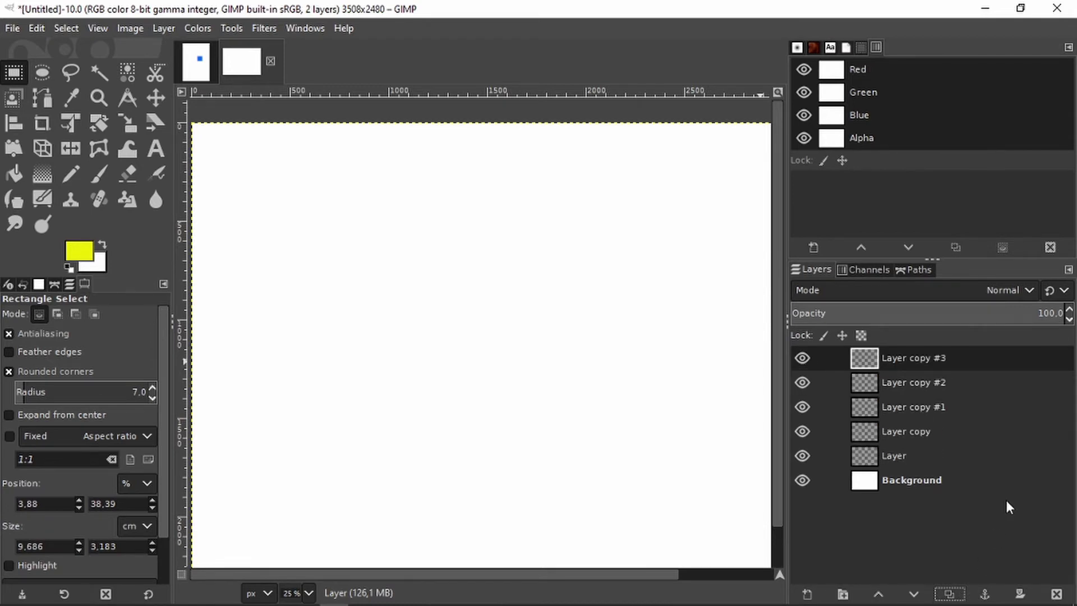
On the layer directly above the background, select a rectangle about 6.3 × 2.1 cm, fill it with the yellow foreground colour and deselect it
{"action": "left_click_drag", "start_coordinate": [994, 448], "coordinate": [880, 449]}
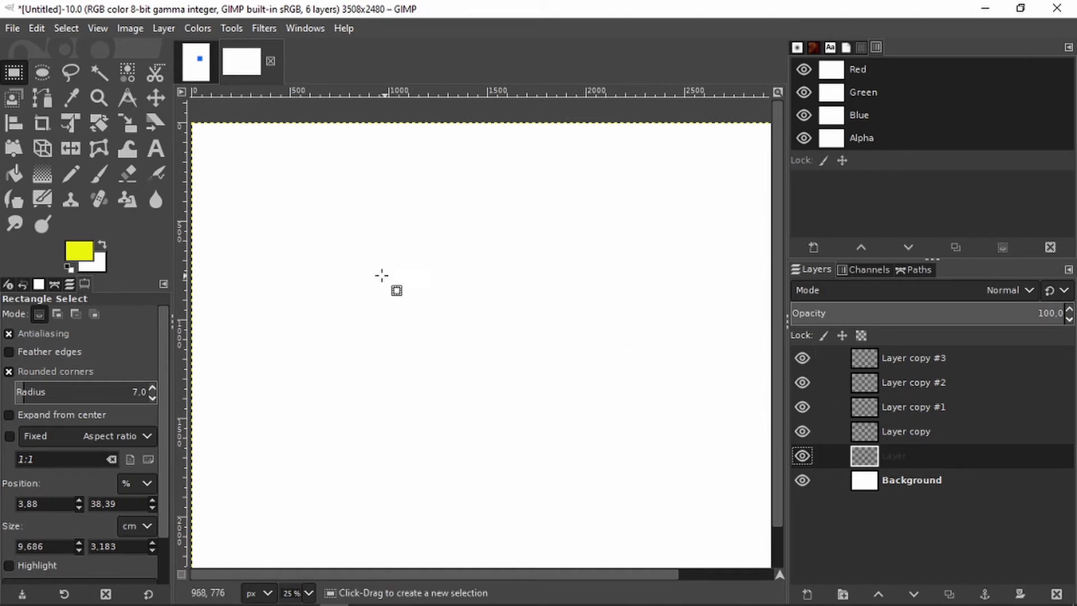
{"action": "left_click_drag", "start_coordinate": [244, 234], "coordinate": [392, 284]}
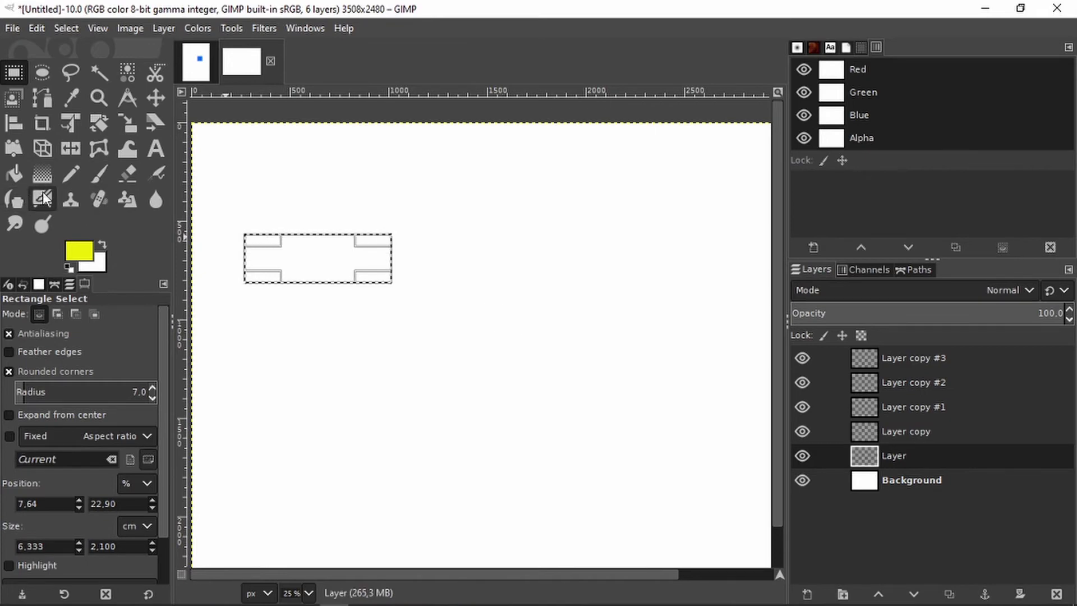
{"action": "key", "text": "shift+b"}
{"action": "left_click", "coordinate": [354, 268]}
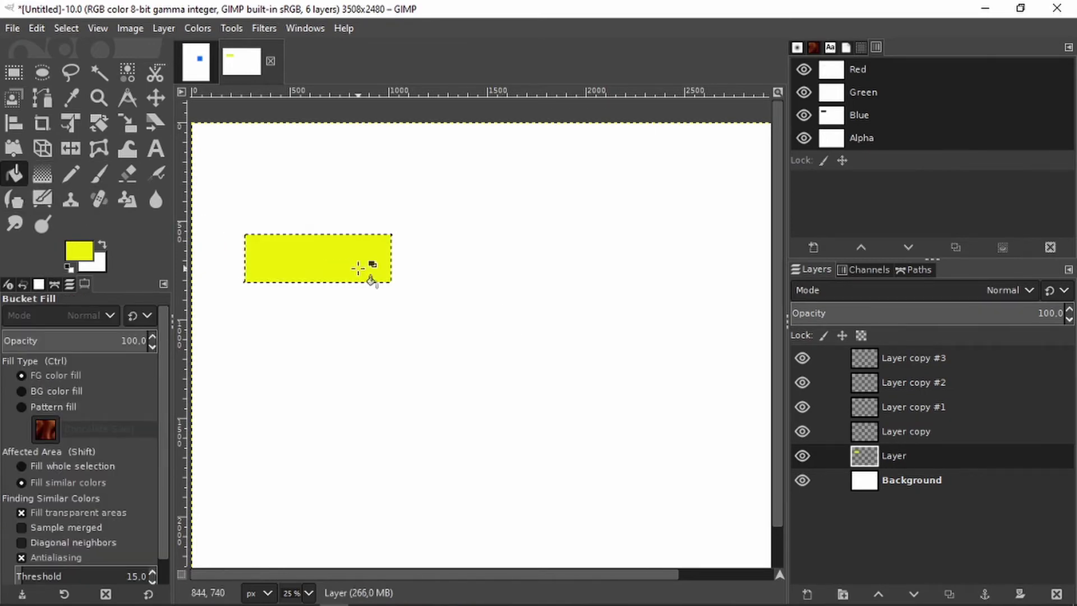
{"action": "key", "text": "ctrl+shift+a"}
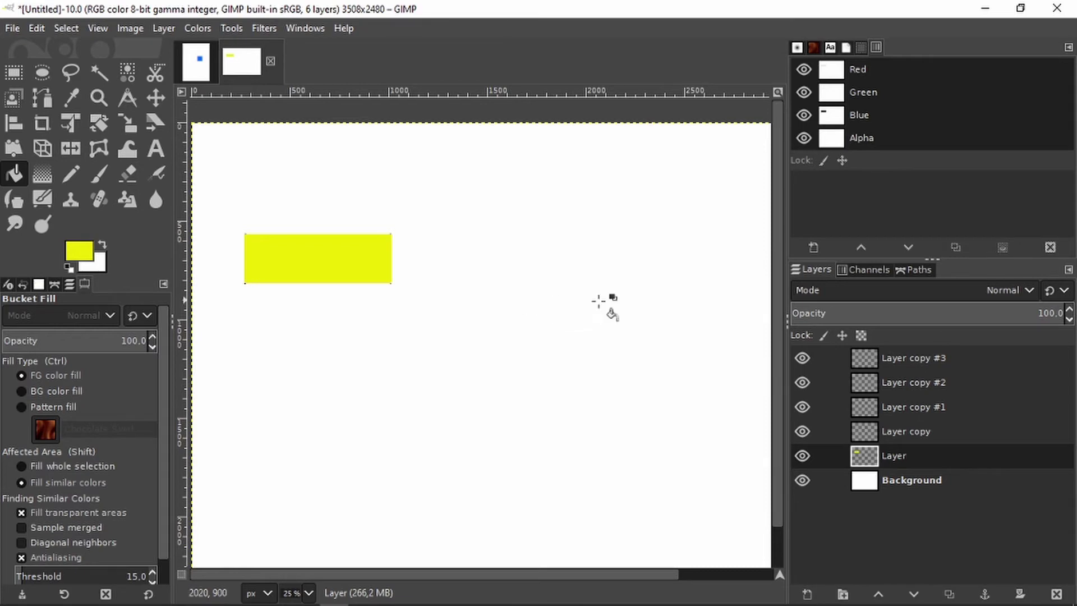
On the layer "Layer copy", select a rectangle about 4.3 × 3.8 cm beside the yellow one
{"action": "left_click", "coordinate": [898, 432]}
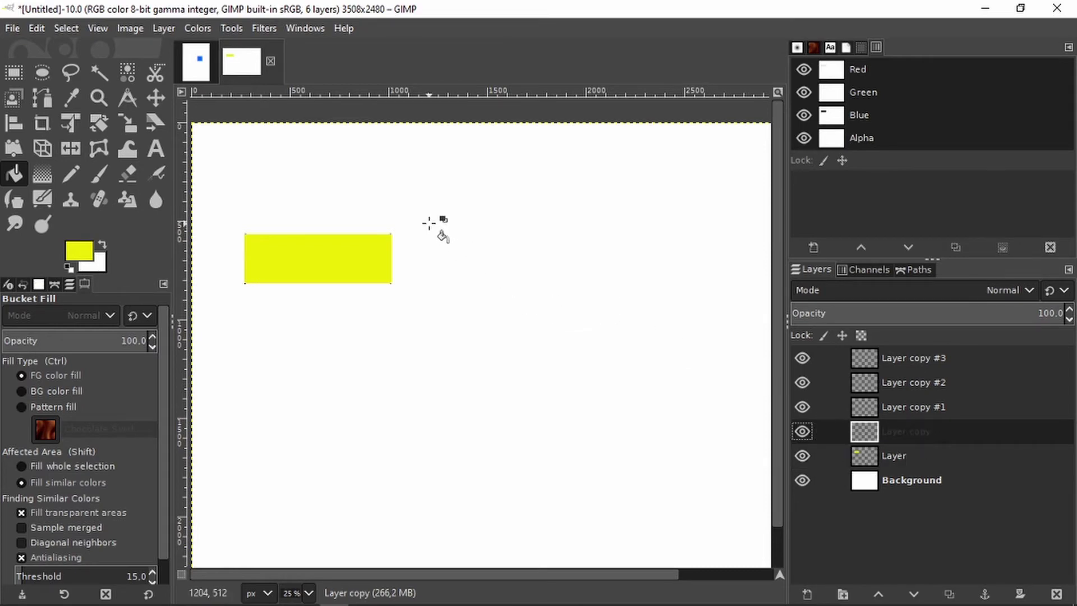
{"action": "key", "text": "r"}
{"action": "left_click_drag", "start_coordinate": [426, 218], "coordinate": [527, 306]}
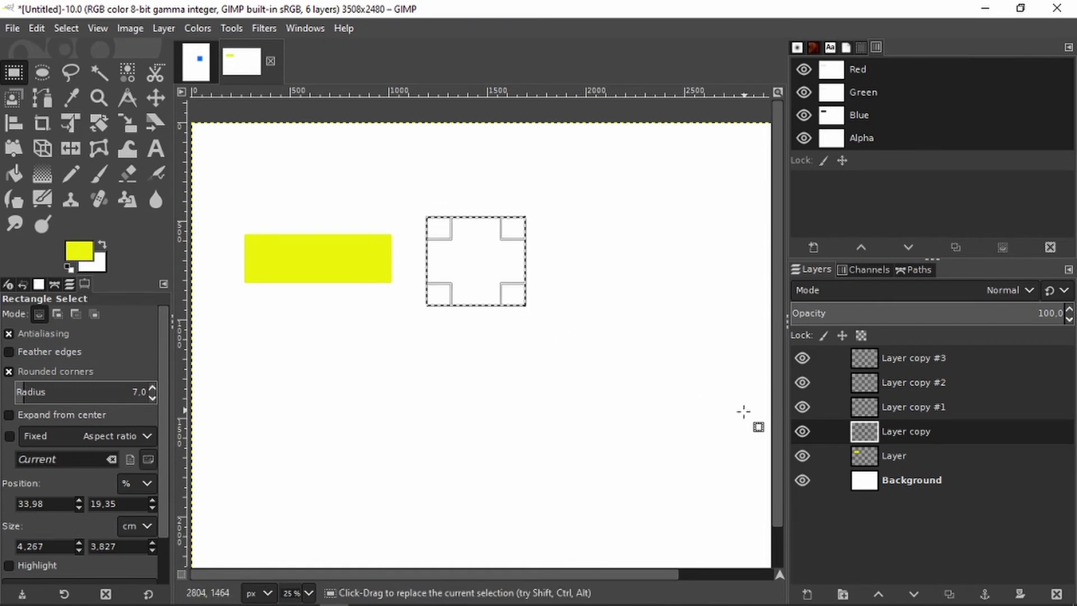
Set the foreground colour to blue (100df7) and bucket-fill the rectangular selection
{"action": "left_click", "coordinate": [82, 251]}
{"action": "left_click", "coordinate": [143, 244]}
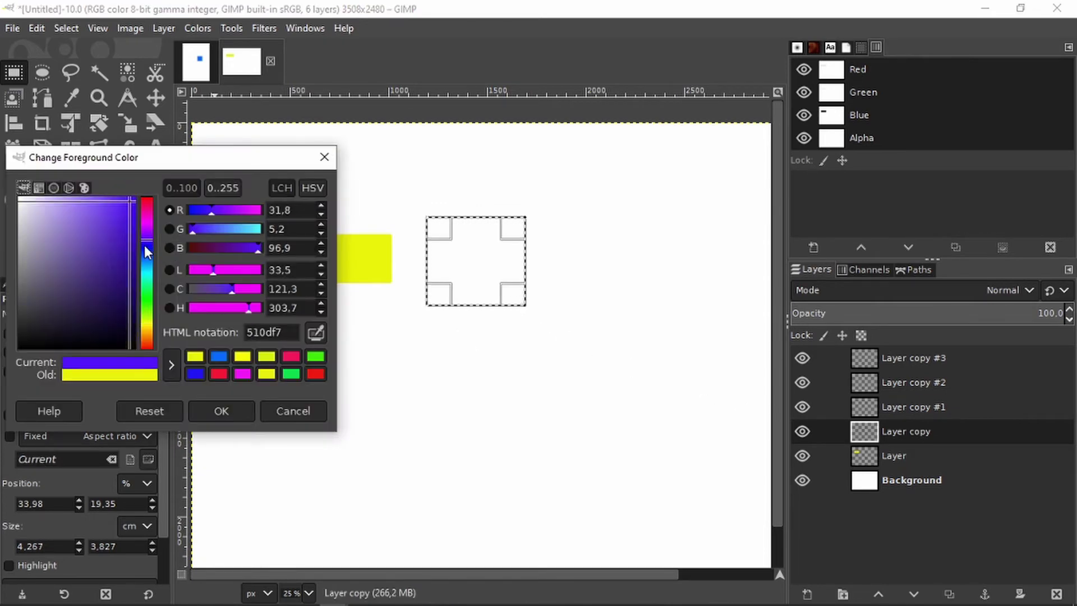
{"action": "left_click", "coordinate": [144, 247]}
{"action": "left_click", "coordinate": [220, 411]}
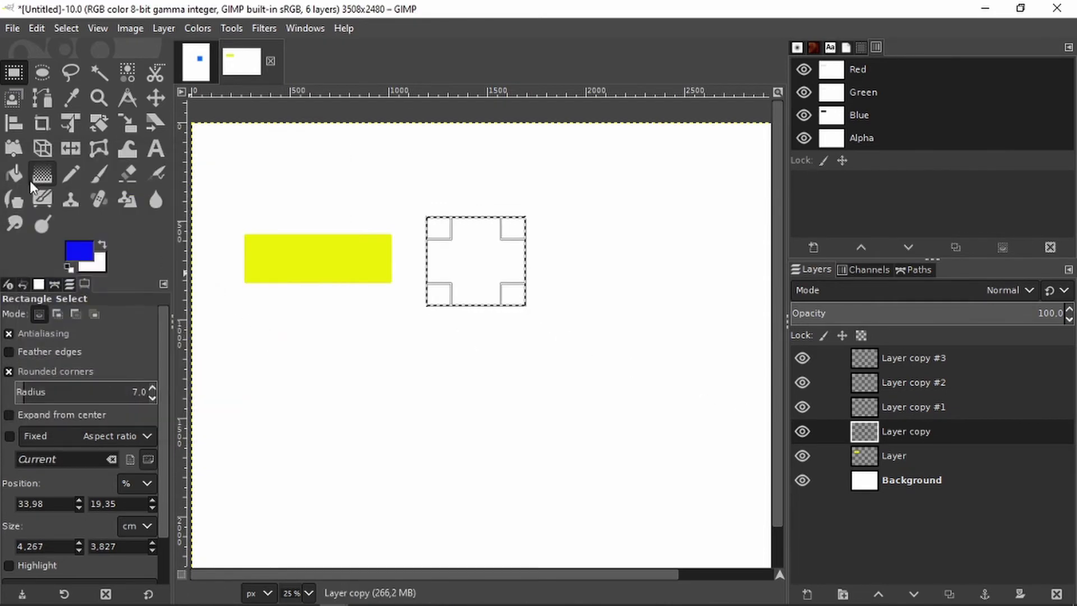
{"action": "left_click", "coordinate": [14, 173]}
{"action": "left_click", "coordinate": [478, 265]}
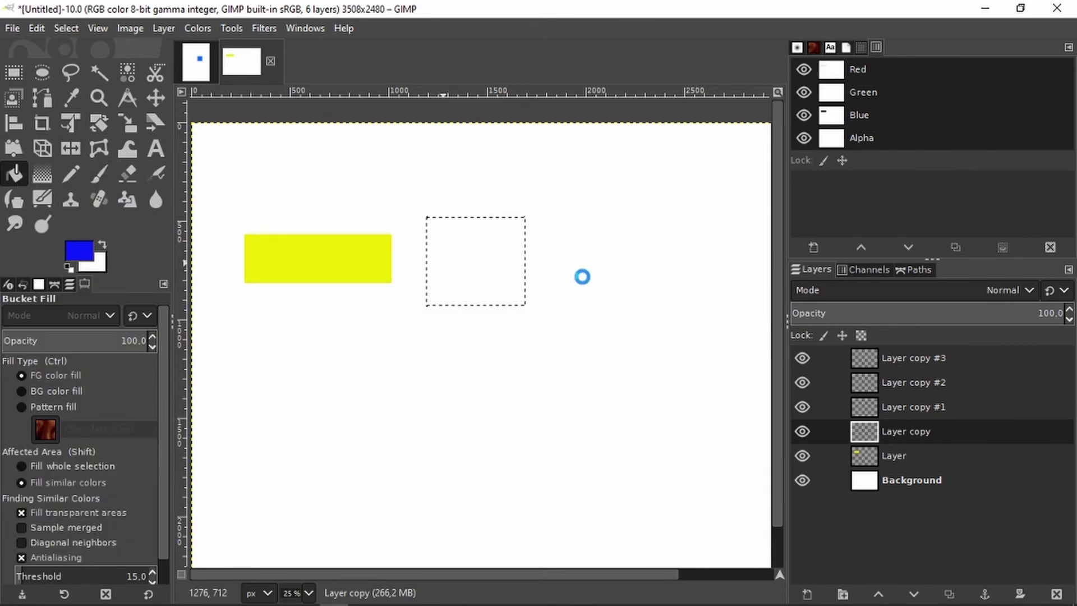
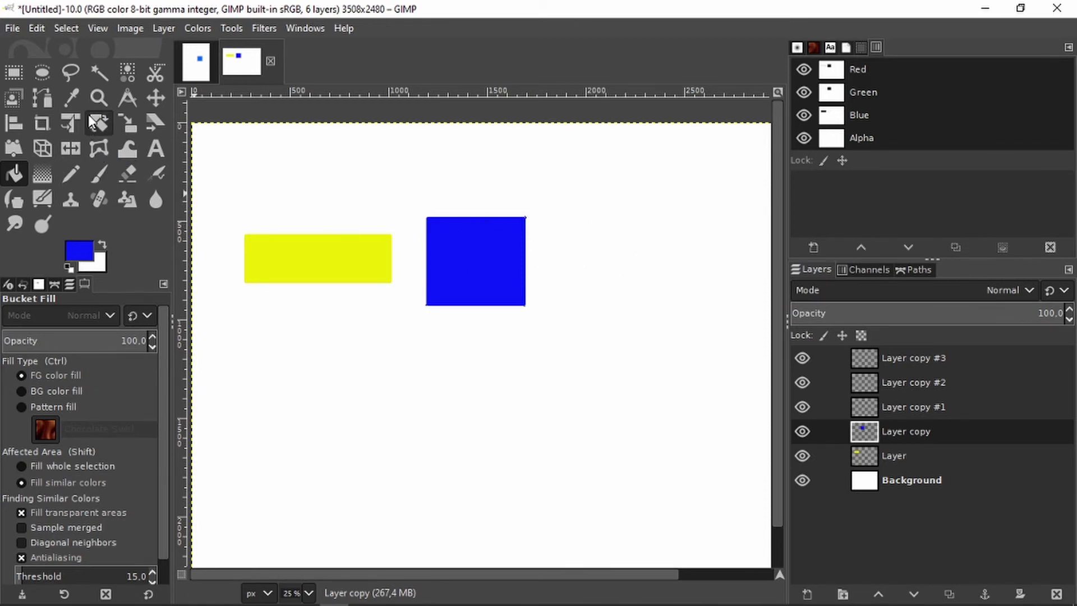
{"action": "left_click", "coordinate": [42, 72]}
{"action": "left_click_drag", "start_coordinate": [565, 223], "coordinate": [628, 254]}
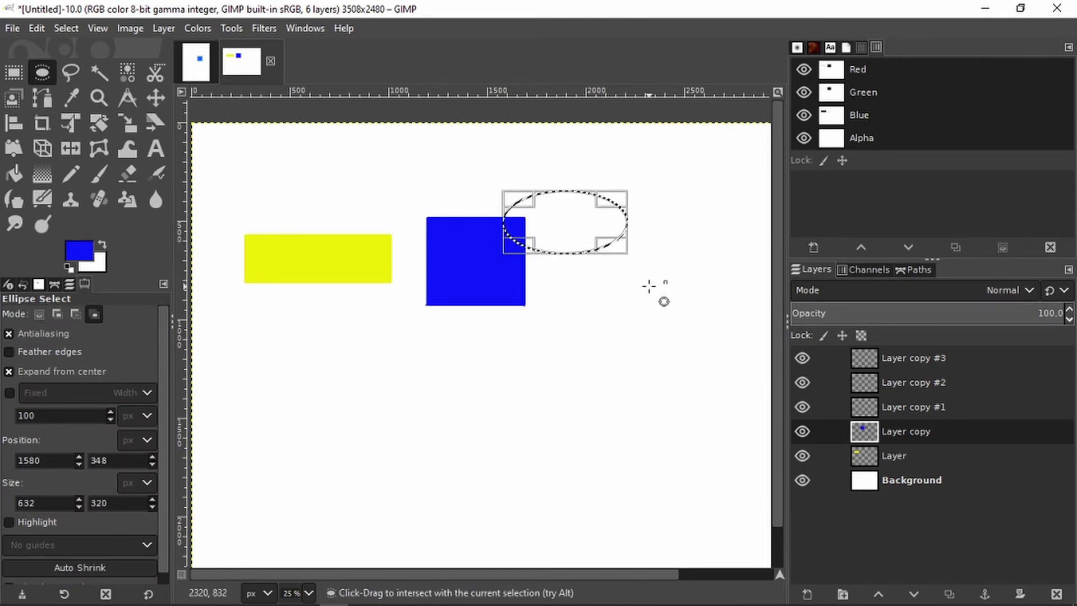
{"action": "key", "text": "ctrl+shift+a"}
On "Layer copy #1", draw an elliptical selection about 664 × 376 px below the blue rectangle
{"action": "left_click", "coordinate": [898, 407]}
{"action": "left_click_drag", "start_coordinate": [562, 226], "coordinate": [614, 253]}
{"action": "key", "text": "ctrl+shift+a"}
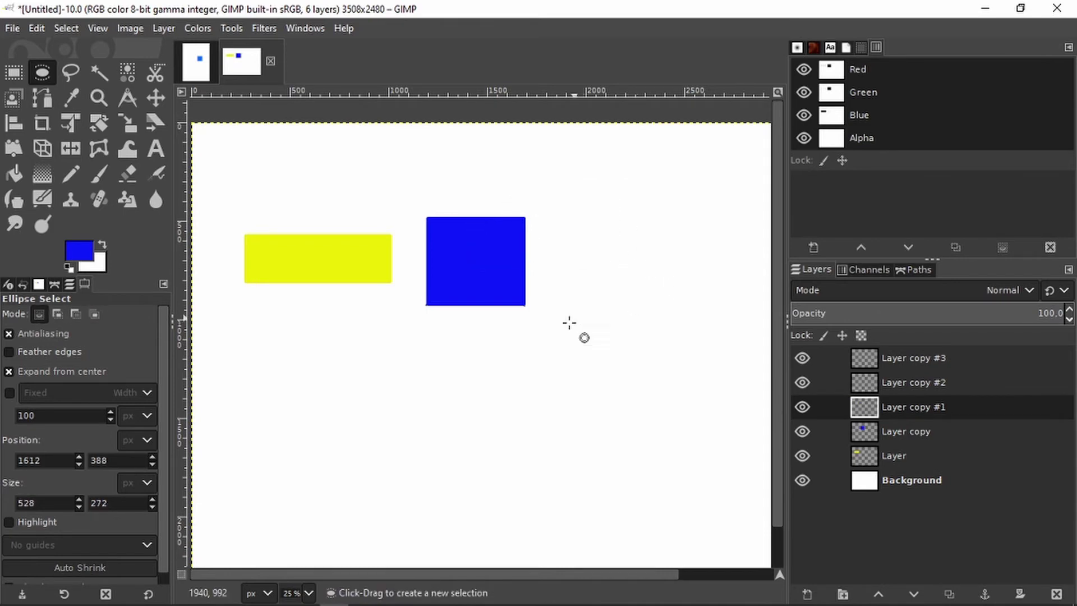
{"action": "left_click_drag", "start_coordinate": [513, 376], "coordinate": [580, 416]}
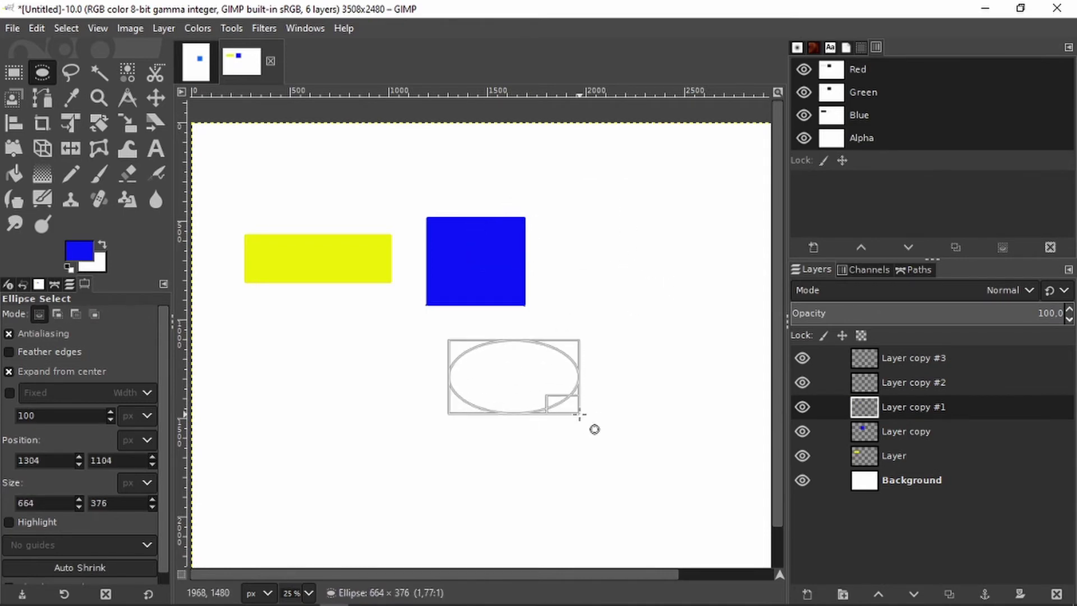
Set the background colour to red
{"action": "left_click", "coordinate": [85, 262]}
{"action": "left_click_drag", "start_coordinate": [124, 212], "coordinate": [133, 204]}
{"action": "left_click", "coordinate": [221, 410]}
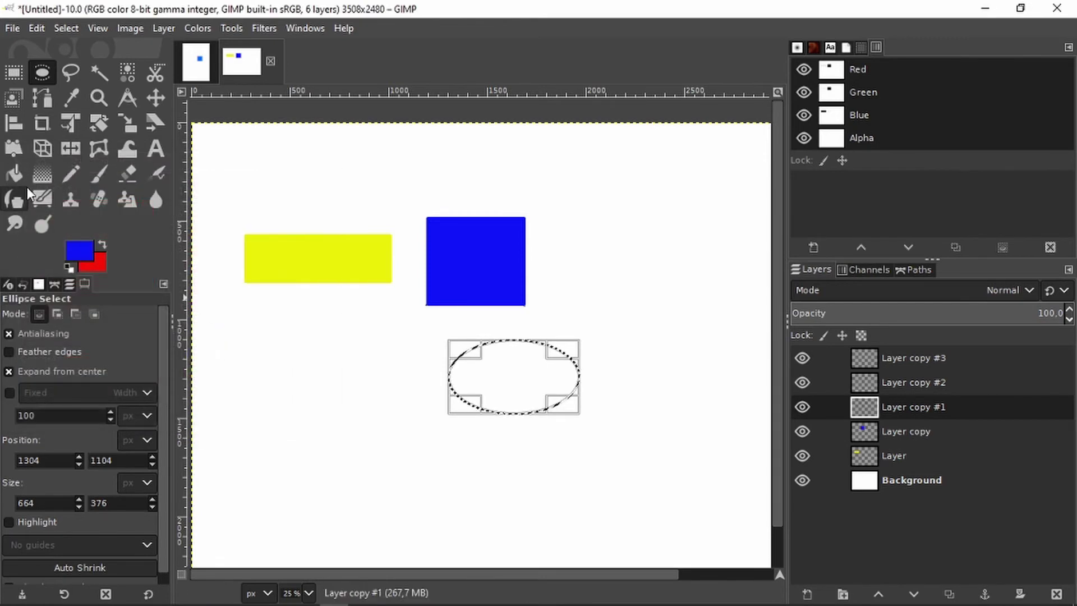
Set the foreground colour to crimson red (f70d39) and bucket-fill the elliptical selection with it
{"action": "left_click", "coordinate": [14, 174]}
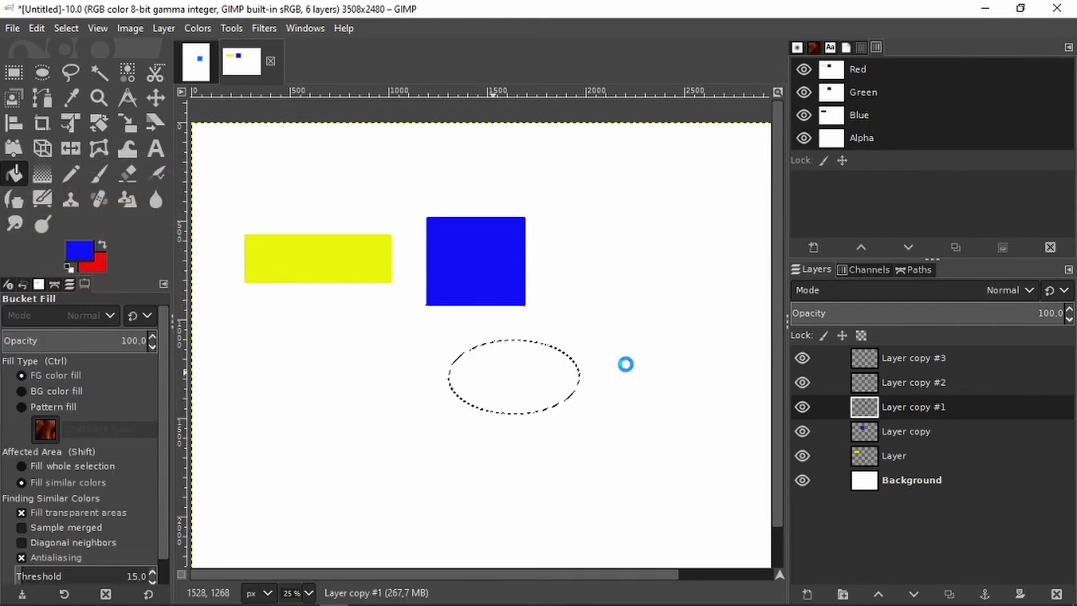
{"action": "left_click", "coordinate": [582, 354]}
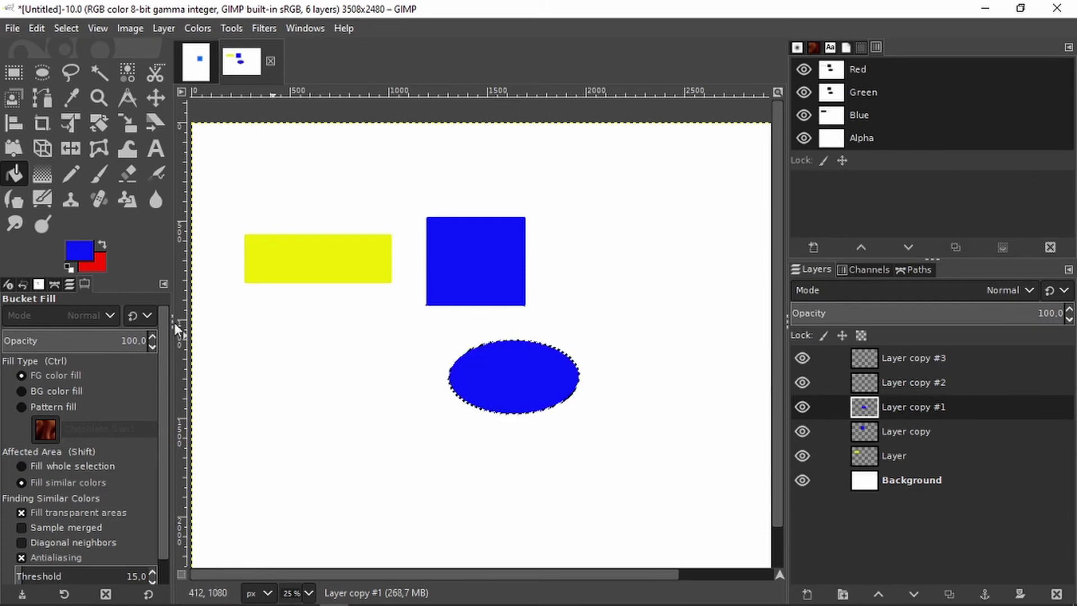
{"action": "left_click", "coordinate": [73, 253]}
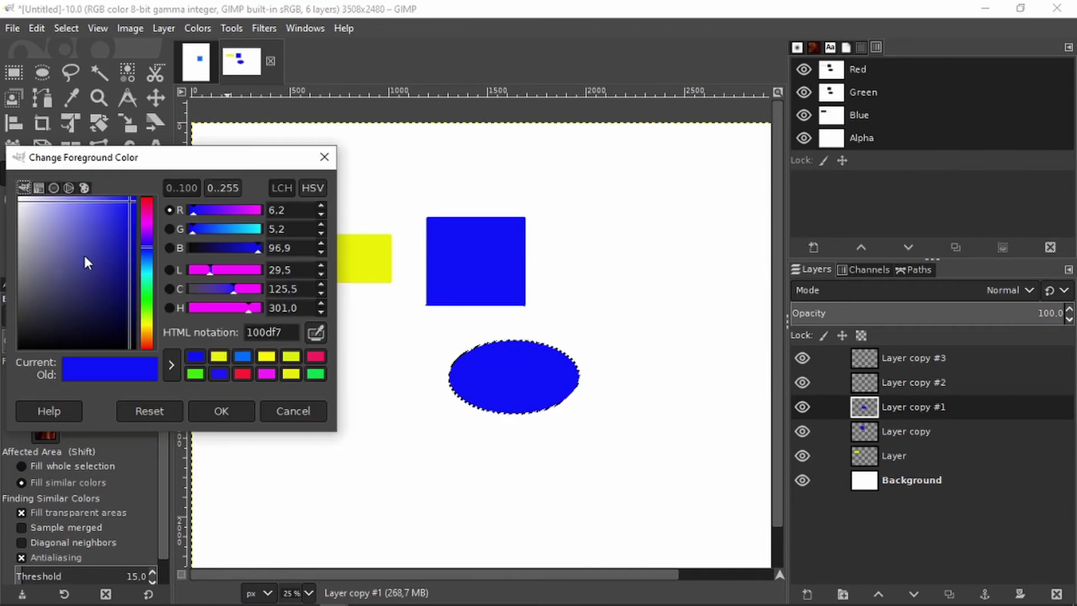
{"action": "left_click", "coordinate": [146, 201]}
{"action": "left_click", "coordinate": [221, 411]}
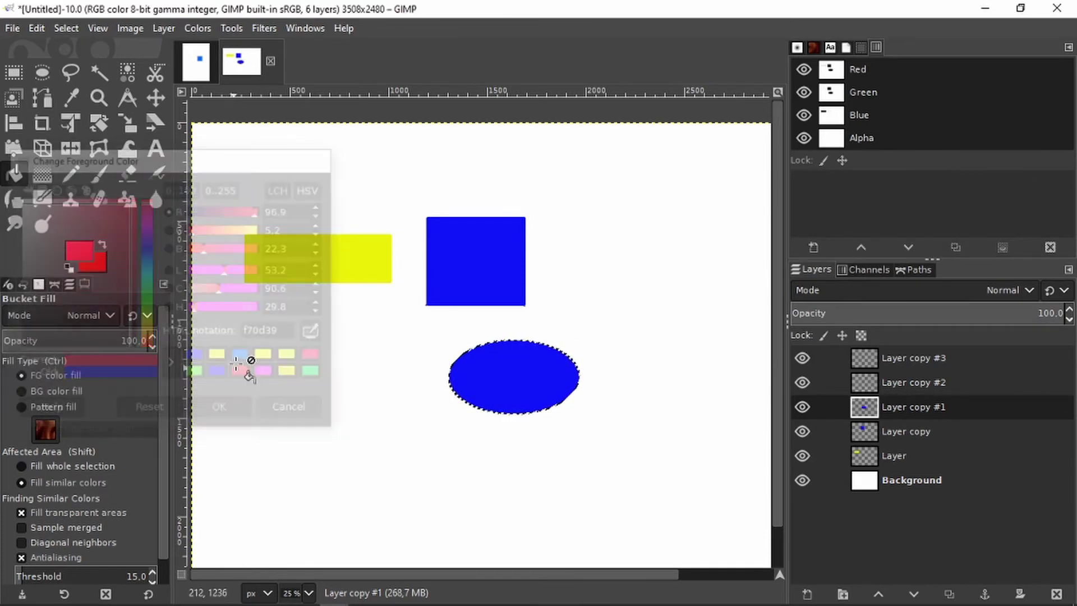
{"action": "left_click", "coordinate": [500, 372]}
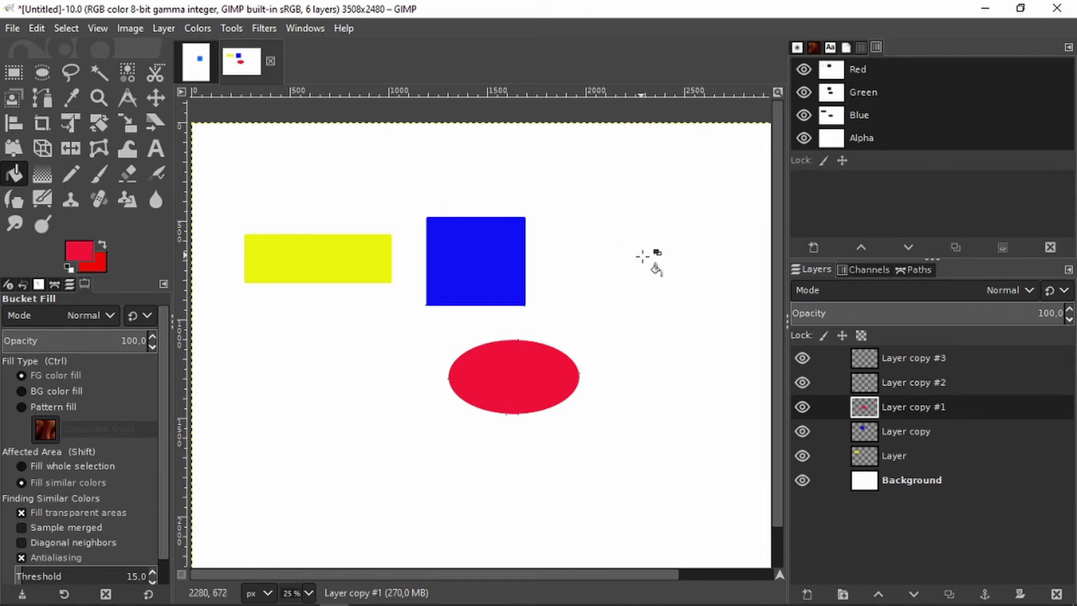
On "Layer copy #2", draw a nearly circular selection about 472 × 432 px up and to the right of the blue rectangle
{"action": "left_click", "coordinate": [900, 384]}
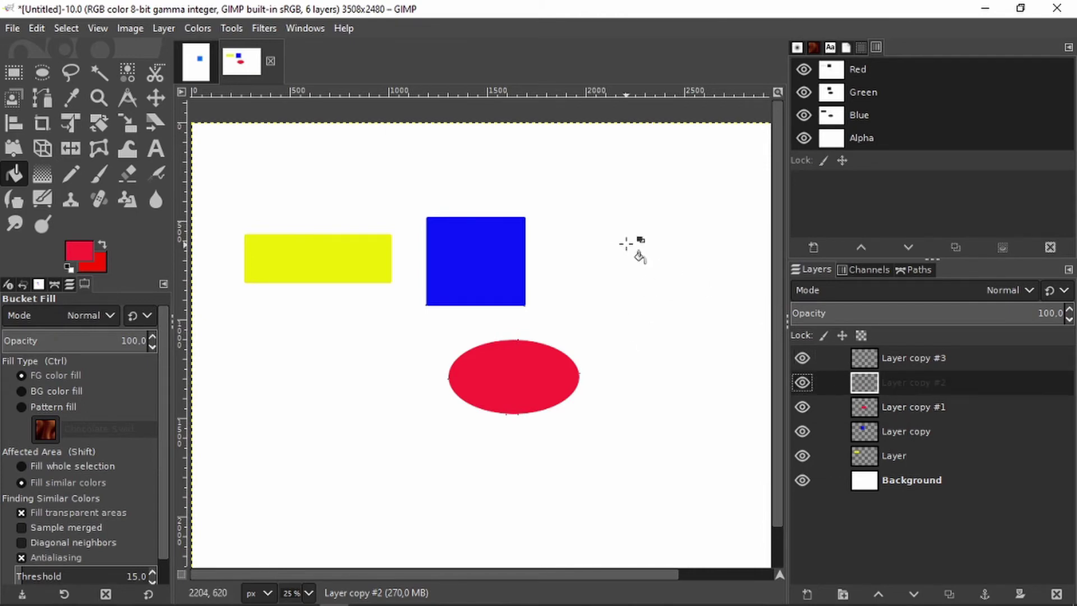
{"action": "left_click", "coordinate": [42, 71]}
{"action": "left_click_drag", "start_coordinate": [608, 222], "coordinate": [655, 264]}
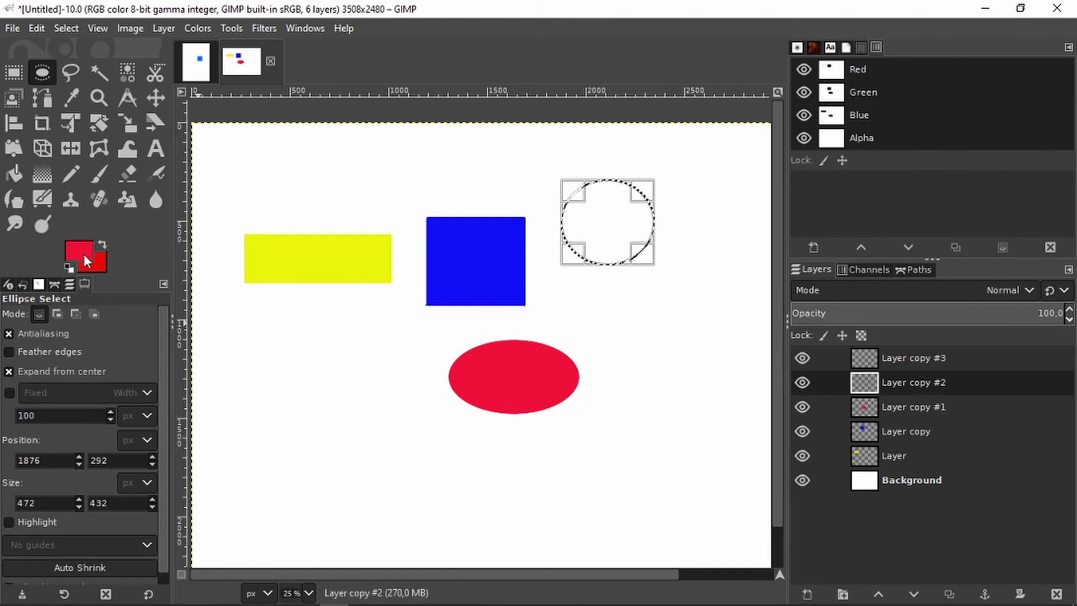
Set the foreground colour to green (10f70d) and bucket-fill the near-circular selection
{"action": "left_click", "coordinate": [84, 256]}
{"action": "left_click", "coordinate": [146, 304]}
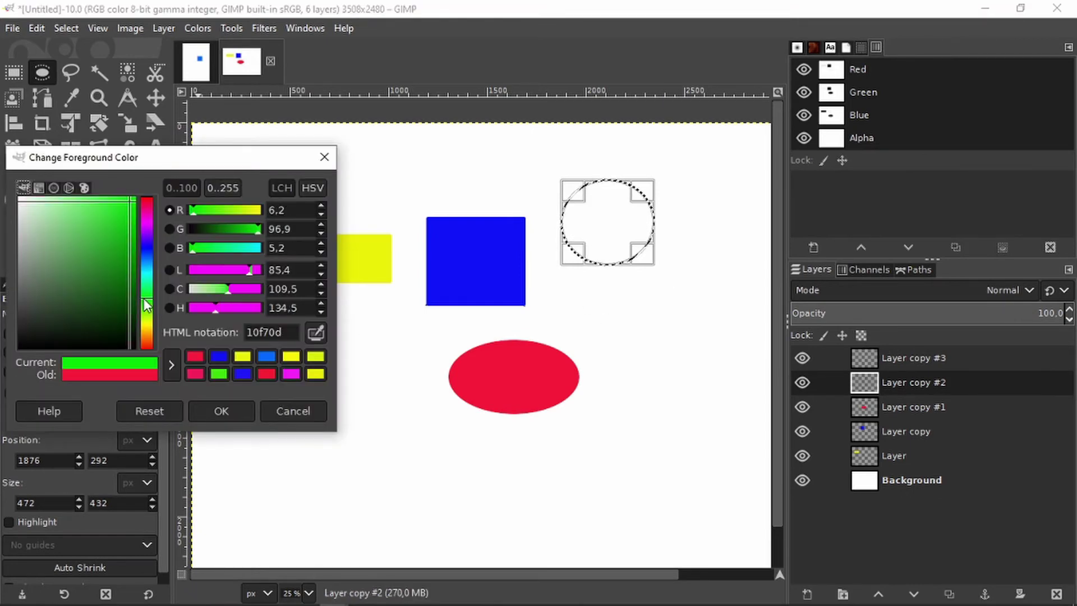
{"action": "left_click", "coordinate": [218, 411]}
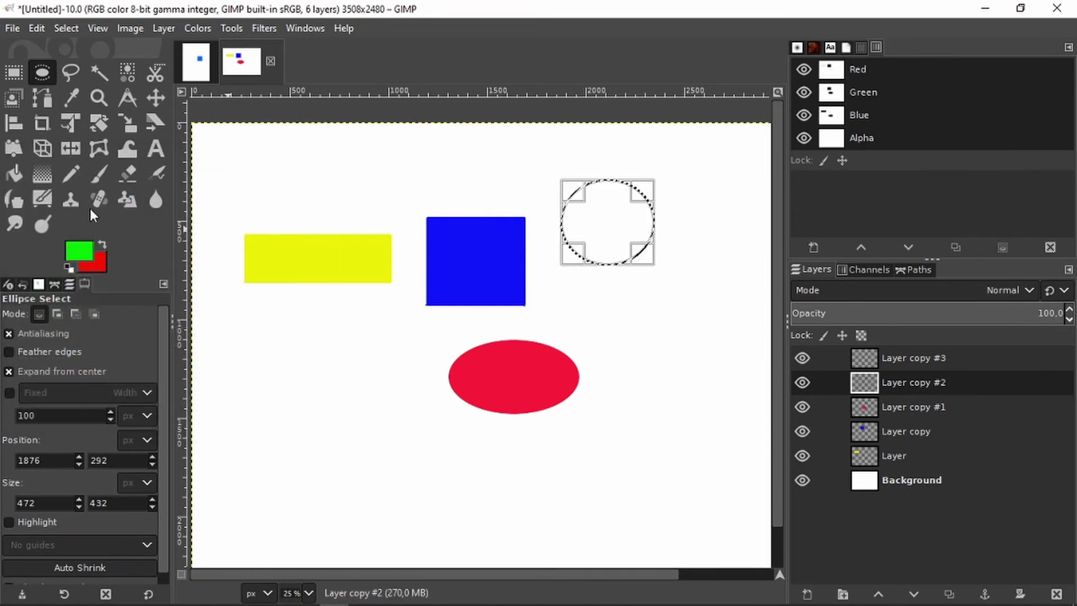
{"action": "left_click", "coordinate": [18, 175]}
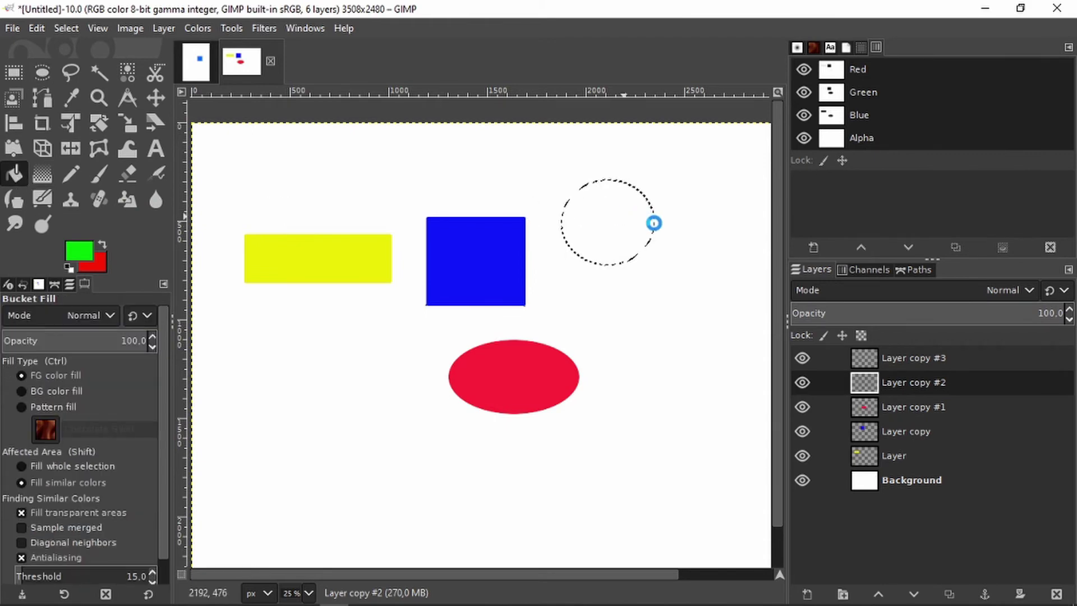
{"action": "left_click", "coordinate": [599, 236]}
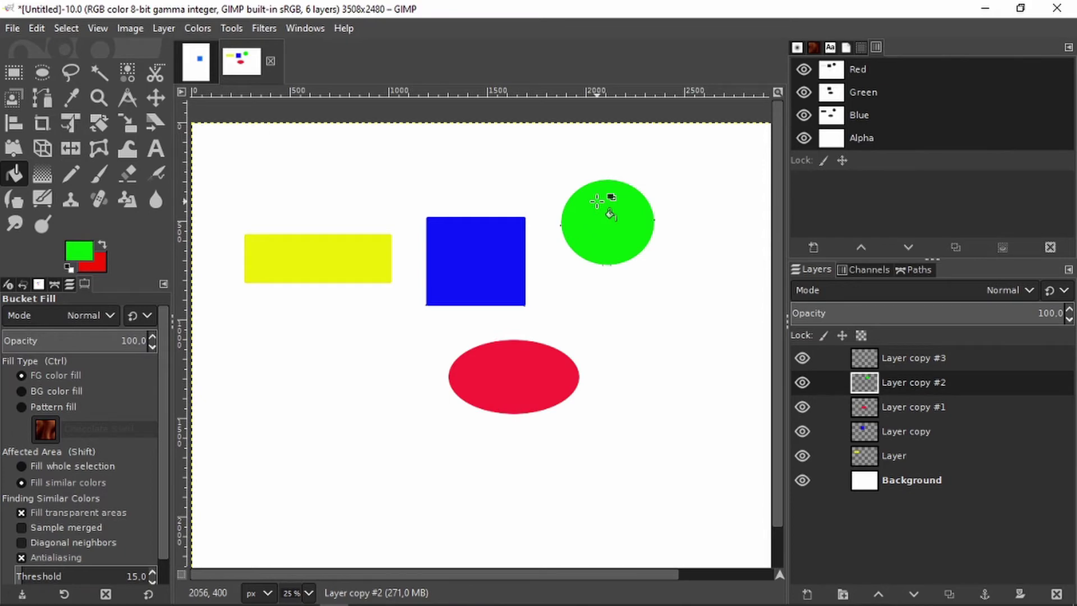
{"action": "left_click", "coordinate": [56, 32]}
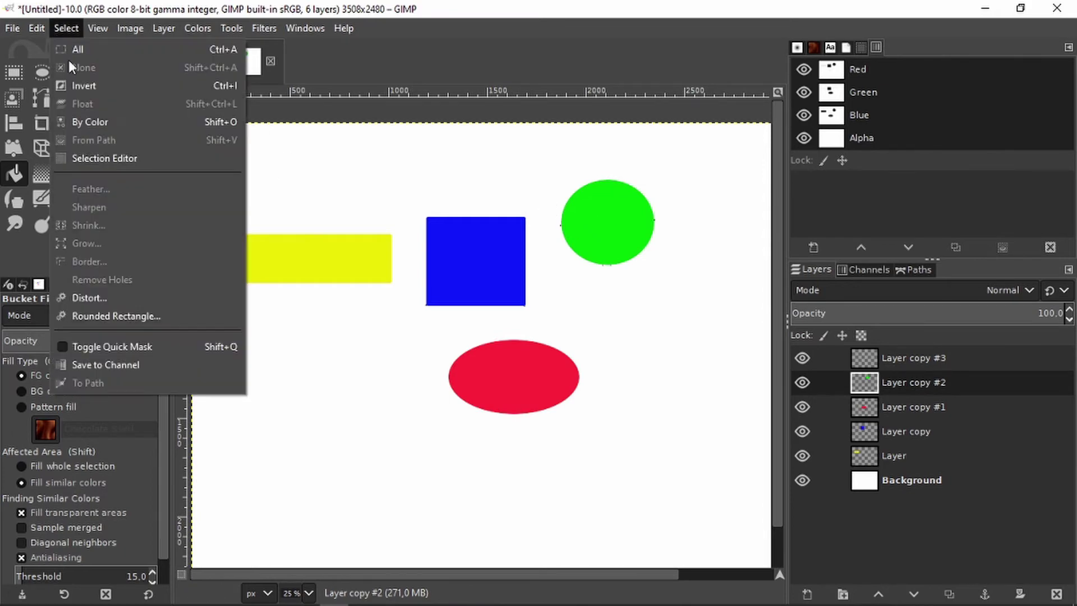
{"action": "left_click", "coordinate": [88, 86]}
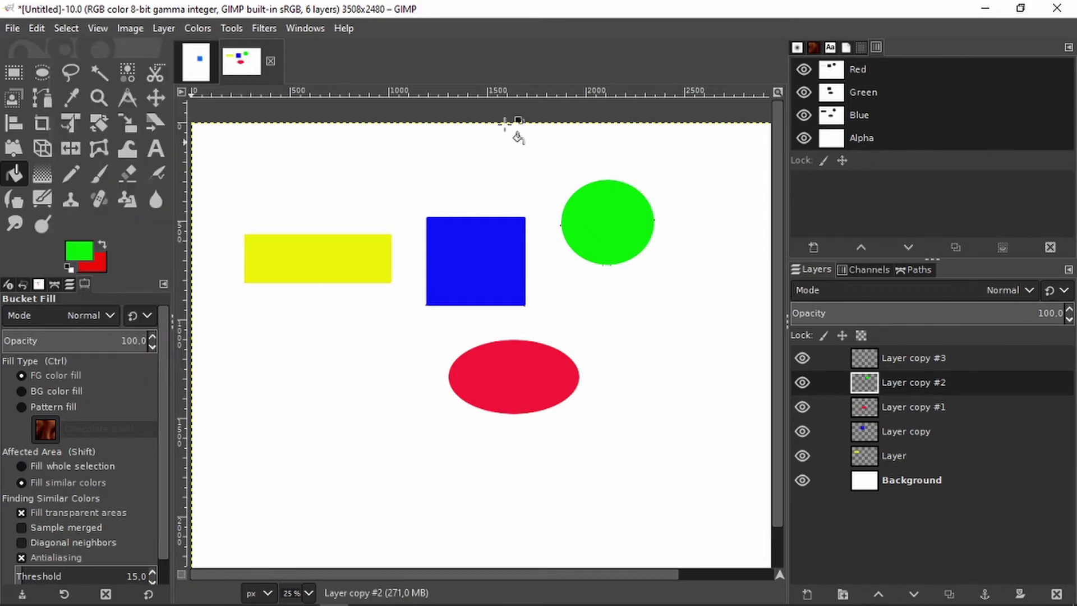
Crop the yellow rectangle's layer, "Layer", to its content
{"action": "left_click", "coordinate": [156, 94]}
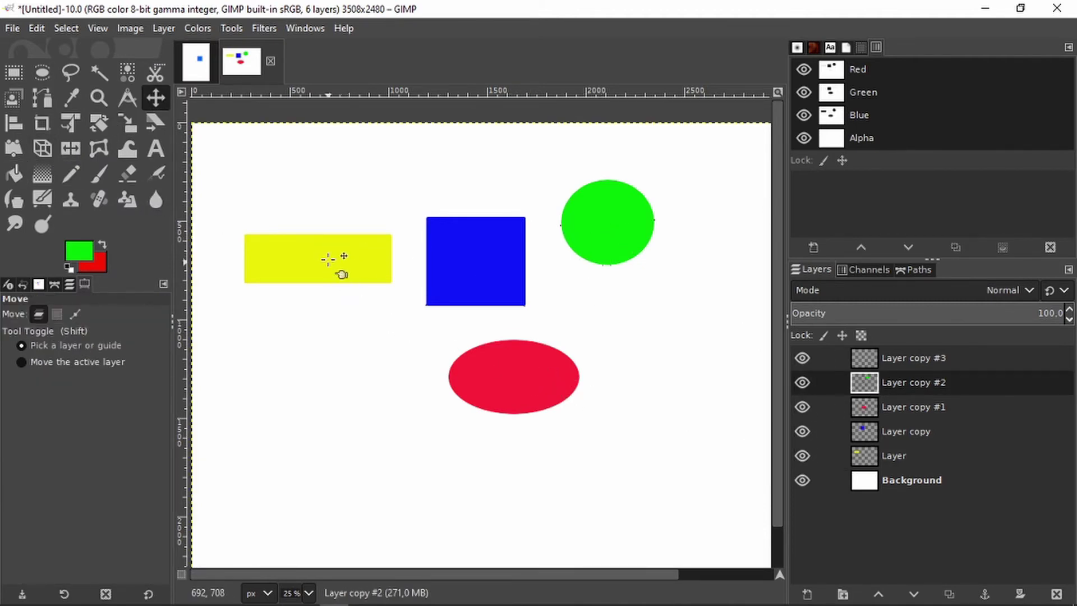
{"action": "left_click", "coordinate": [910, 465]}
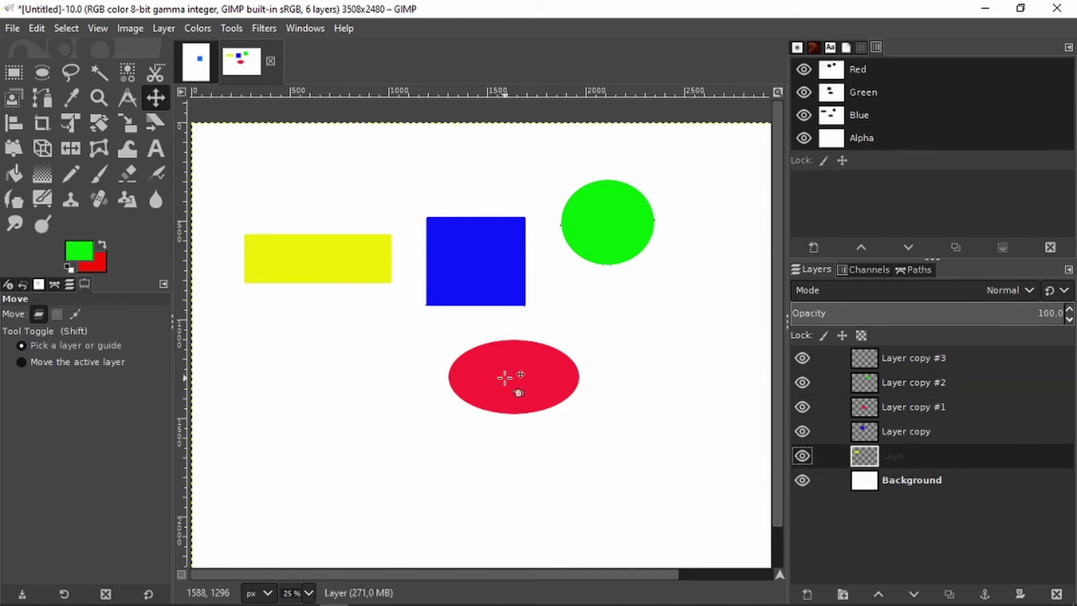
{"action": "left_click", "coordinate": [164, 28]}
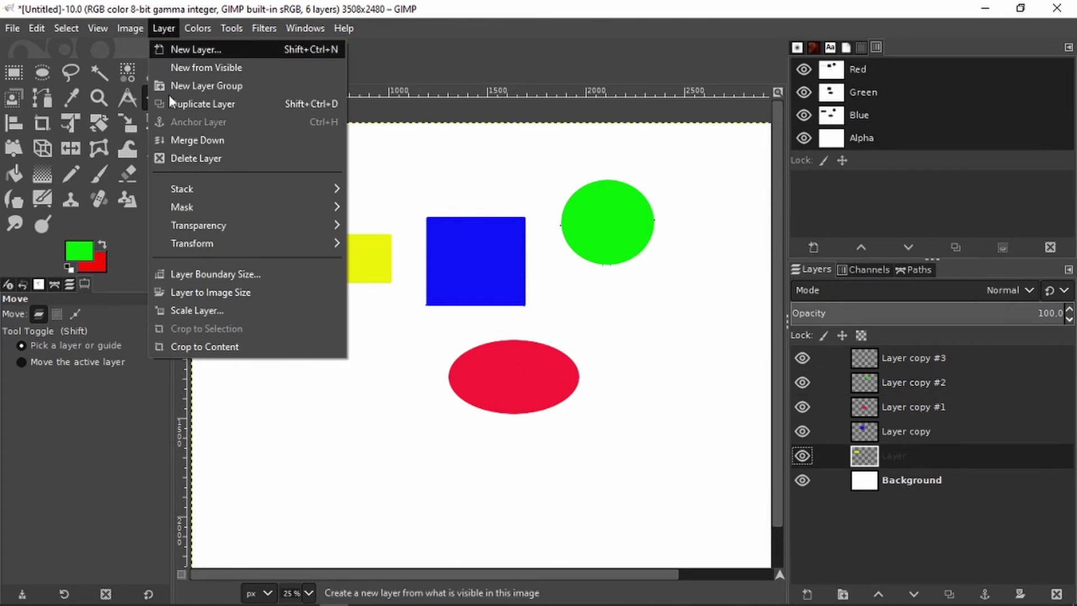
{"action": "left_click", "coordinate": [213, 346]}
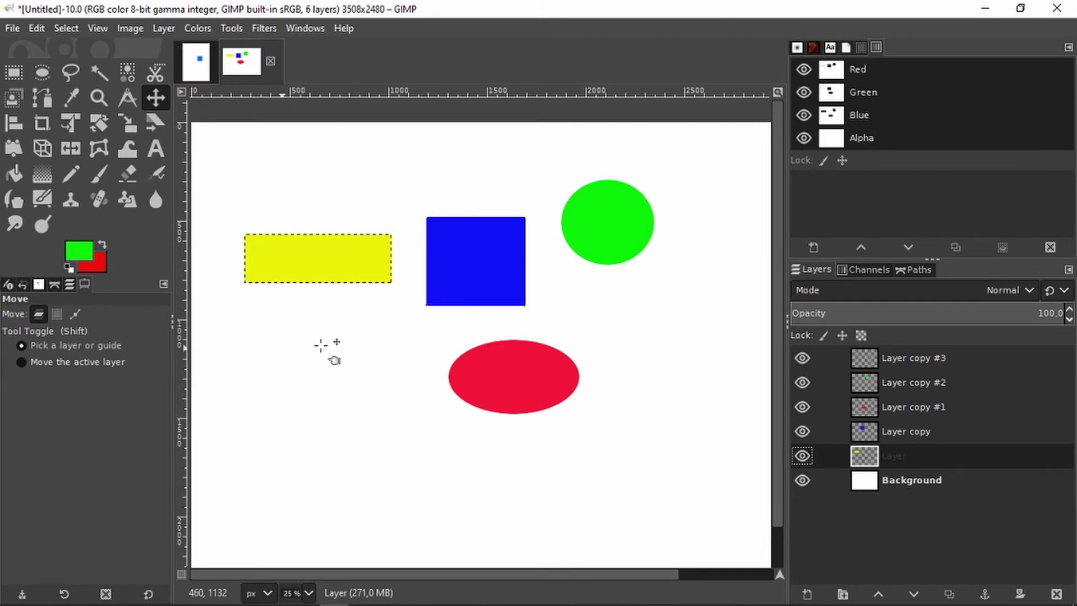
Move the blue rectangle on "Layer copy" over the yellow rectangle's right end and crop its layer to content
{"action": "left_click", "coordinate": [909, 432]}
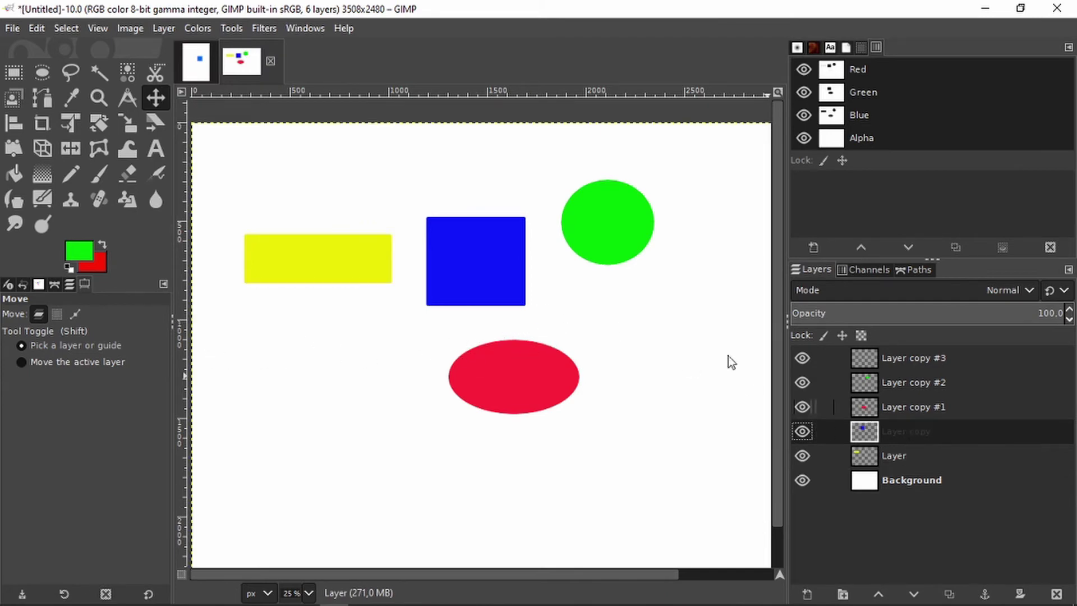
{"action": "left_click_drag", "start_coordinate": [477, 250], "coordinate": [421, 274]}
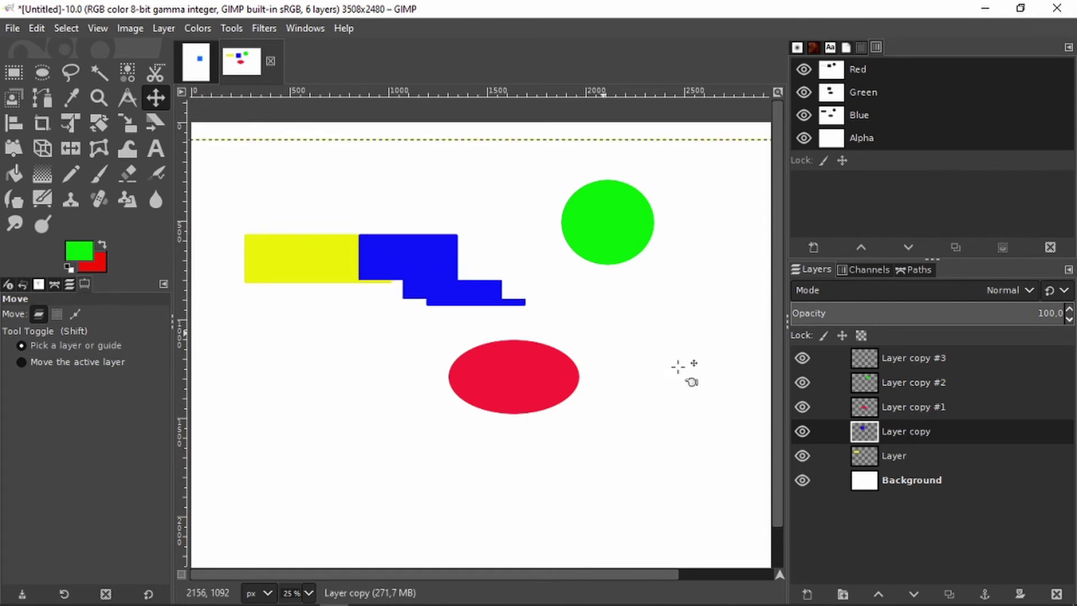
{"action": "left_click", "coordinate": [165, 29]}
{"action": "left_click", "coordinate": [217, 346]}
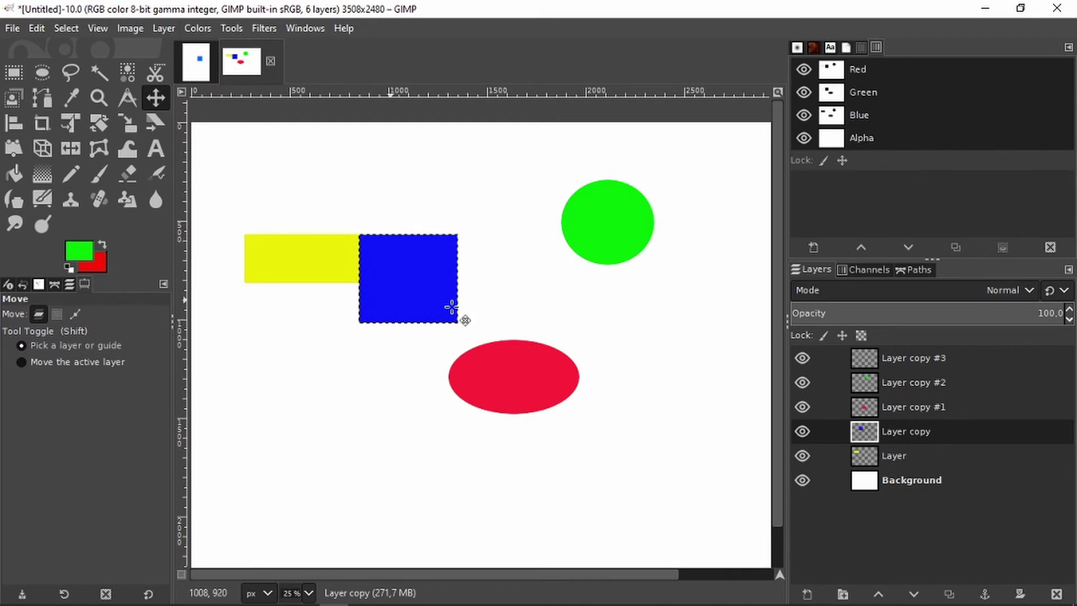
Crop the red ellipse's layer, "Layer copy #1", to its content
{"action": "left_click", "coordinate": [510, 355]}
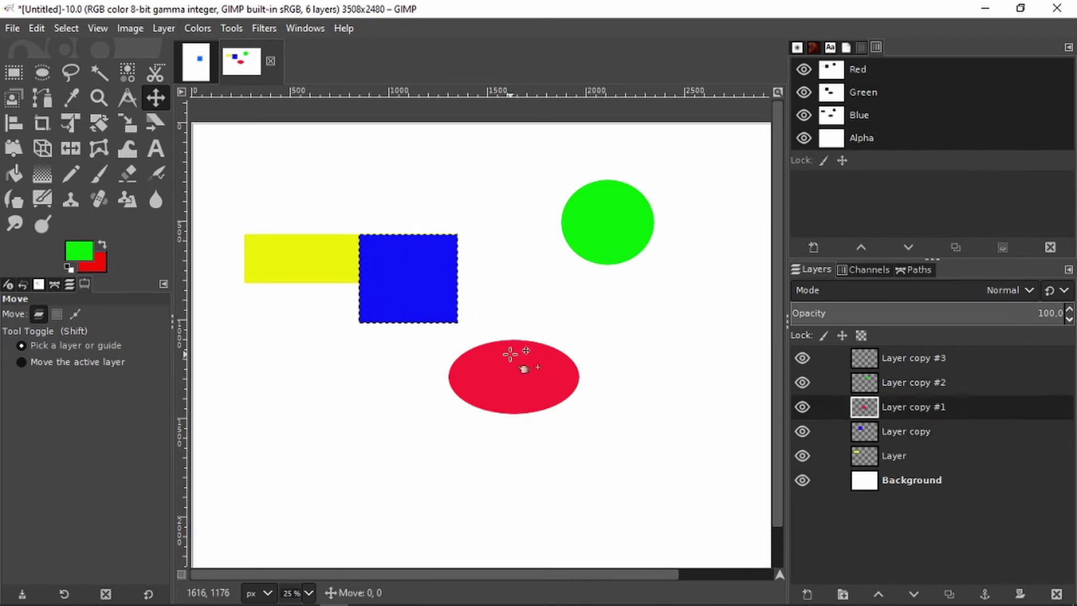
{"action": "left_click", "coordinate": [884, 409]}
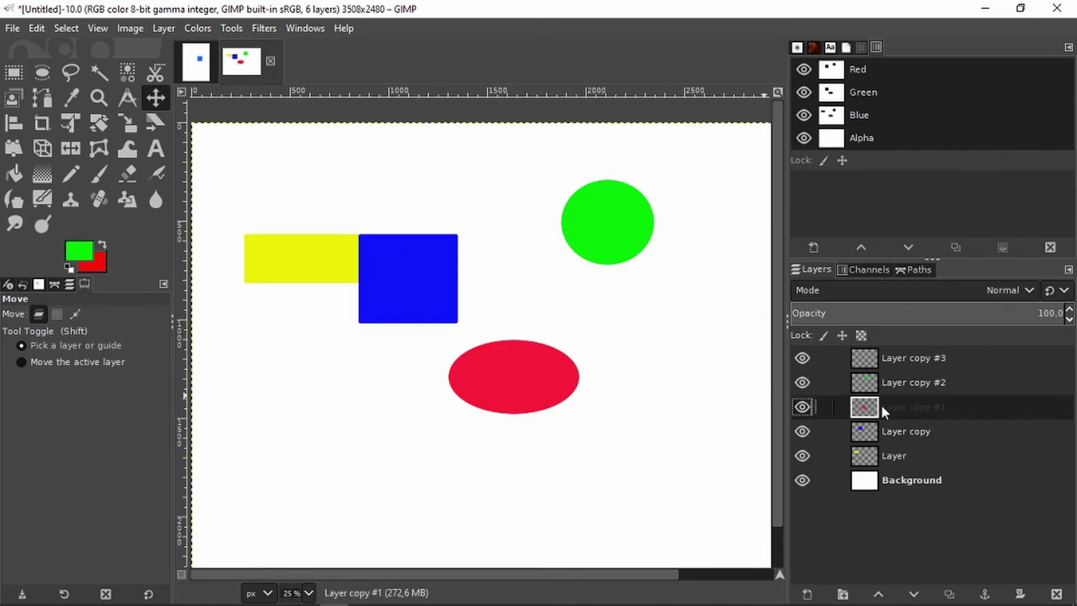
{"action": "left_click", "coordinate": [164, 28]}
{"action": "left_click", "coordinate": [213, 346]}
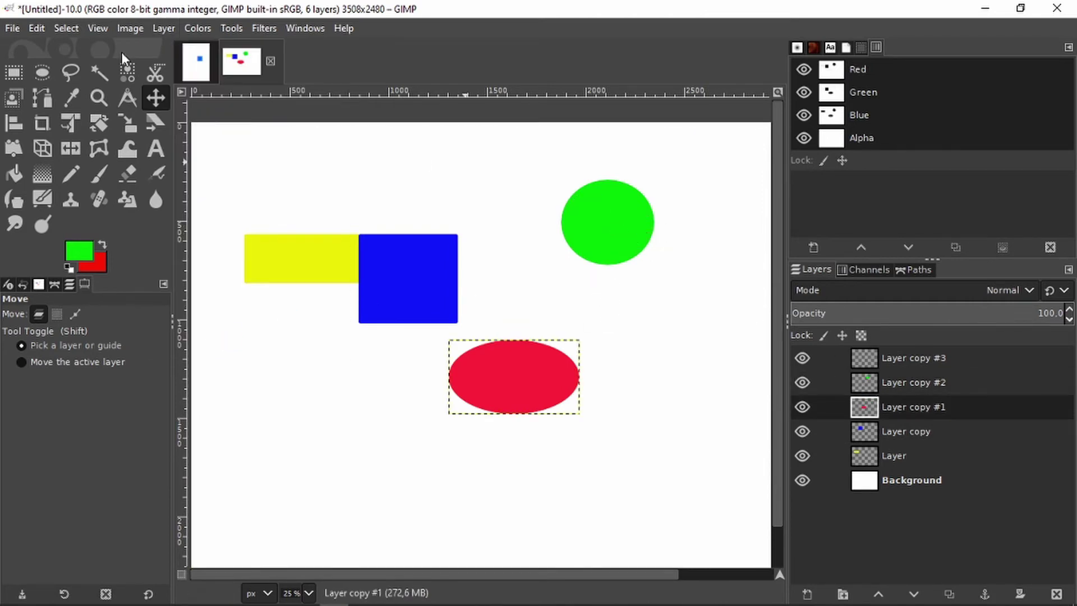
{"action": "left_click", "coordinate": [166, 28]}
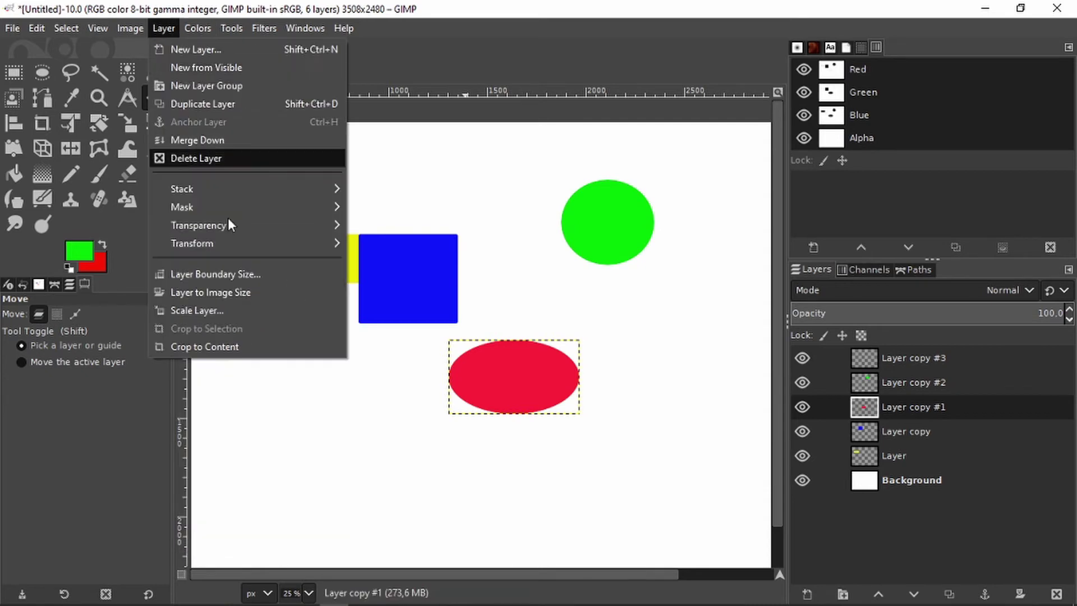
{"action": "left_click", "coordinate": [224, 344]}
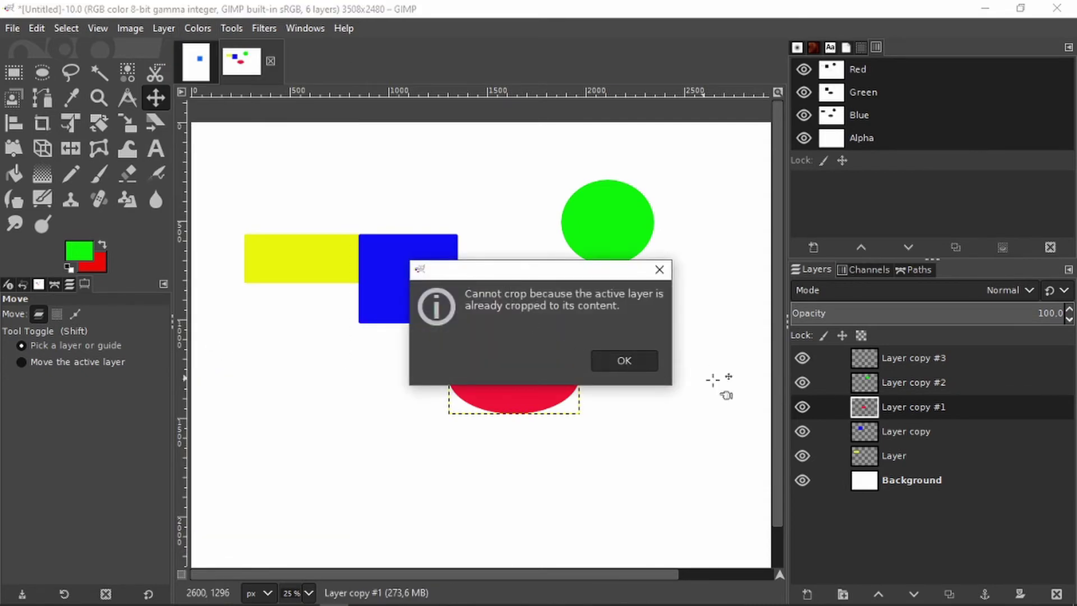
{"action": "left_click", "coordinate": [634, 361]}
Delete the empty "Layer copy #3" and crop the green circle's layer, "Layer copy #2", to its content
{"action": "left_click", "coordinate": [911, 357]}
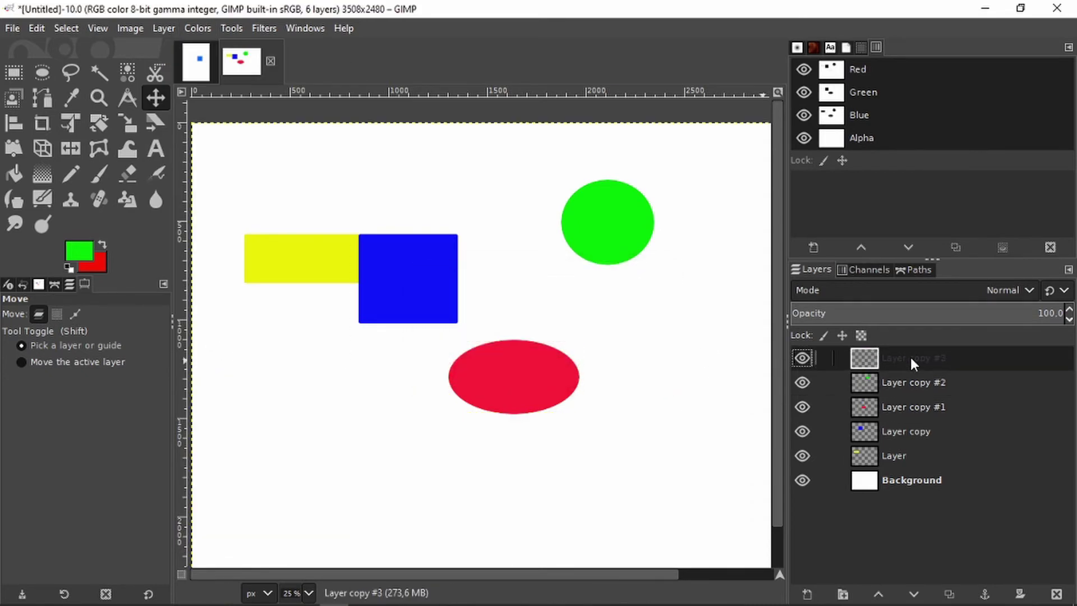
{"action": "left_click", "coordinate": [1057, 594]}
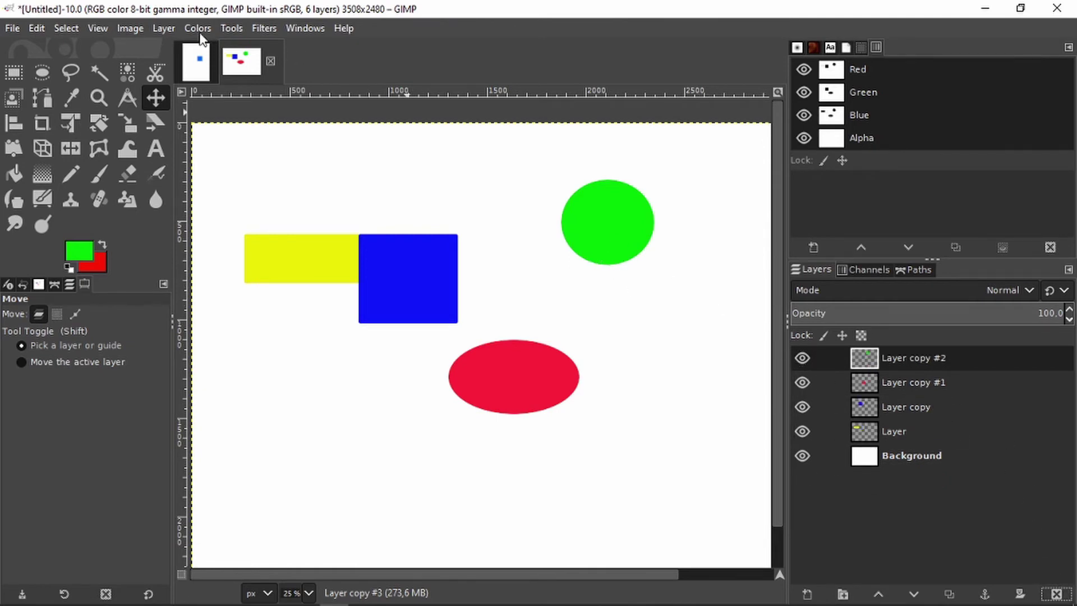
{"action": "left_click", "coordinate": [164, 28]}
{"action": "left_click", "coordinate": [202, 344]}
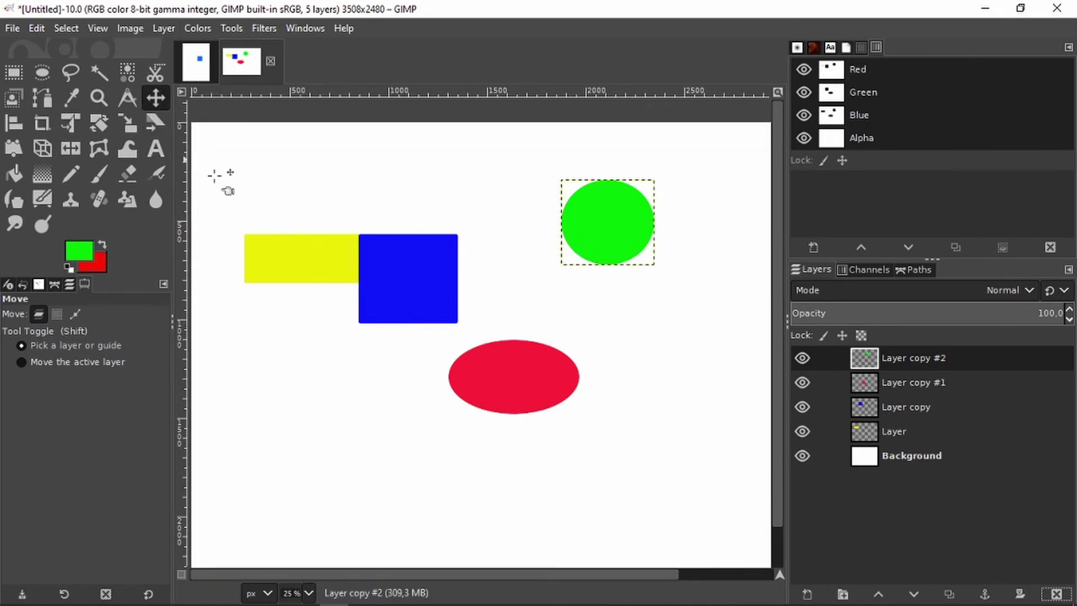
Arrange the yellow rectangle, blue rectangle, red ellipse and green circle in a horizontal row, in that order from the left
{"action": "left_click_drag", "start_coordinate": [278, 259], "coordinate": [243, 330]}
{"action": "left_click_drag", "start_coordinate": [407, 275], "coordinate": [424, 333]}
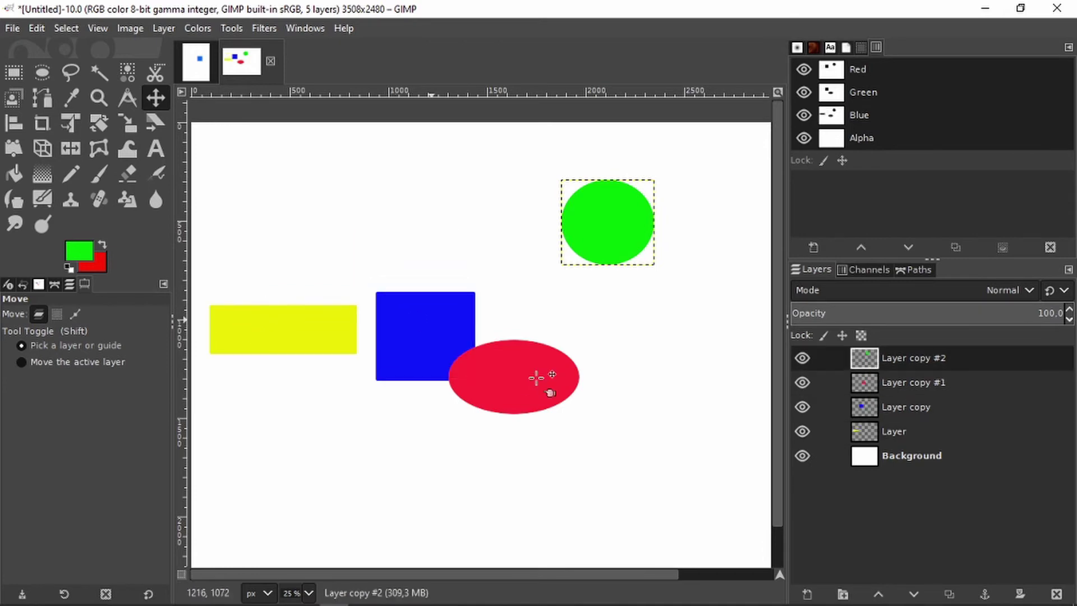
{"action": "left_click_drag", "start_coordinate": [521, 327], "coordinate": [600, 292]}
{"action": "left_click_drag", "start_coordinate": [608, 219], "coordinate": [677, 333]}
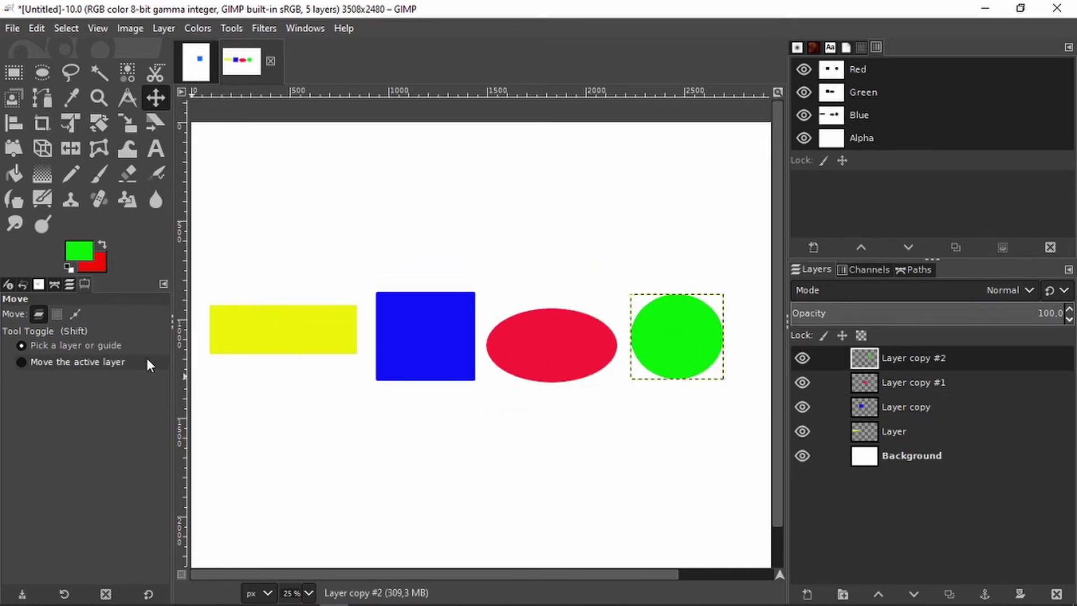
Try distributing the horizontal centers of all four shapes relative to the image with the Align tool, and undo it
{"action": "left_click", "coordinate": [15, 124]}
{"action": "left_click_drag", "start_coordinate": [199, 268], "coordinate": [721, 446]}
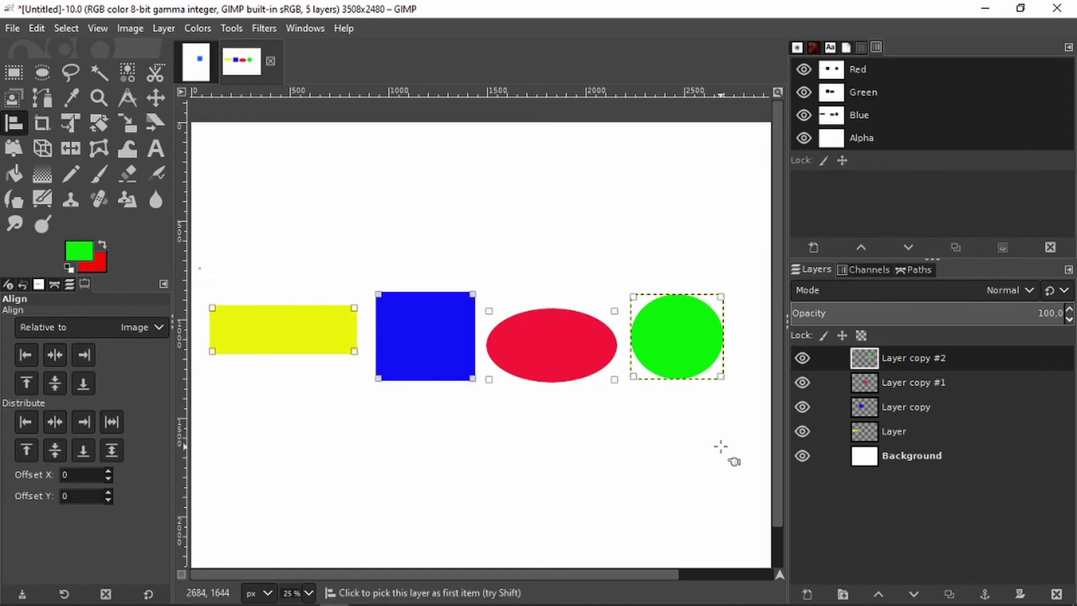
{"action": "left_click", "coordinate": [56, 425]}
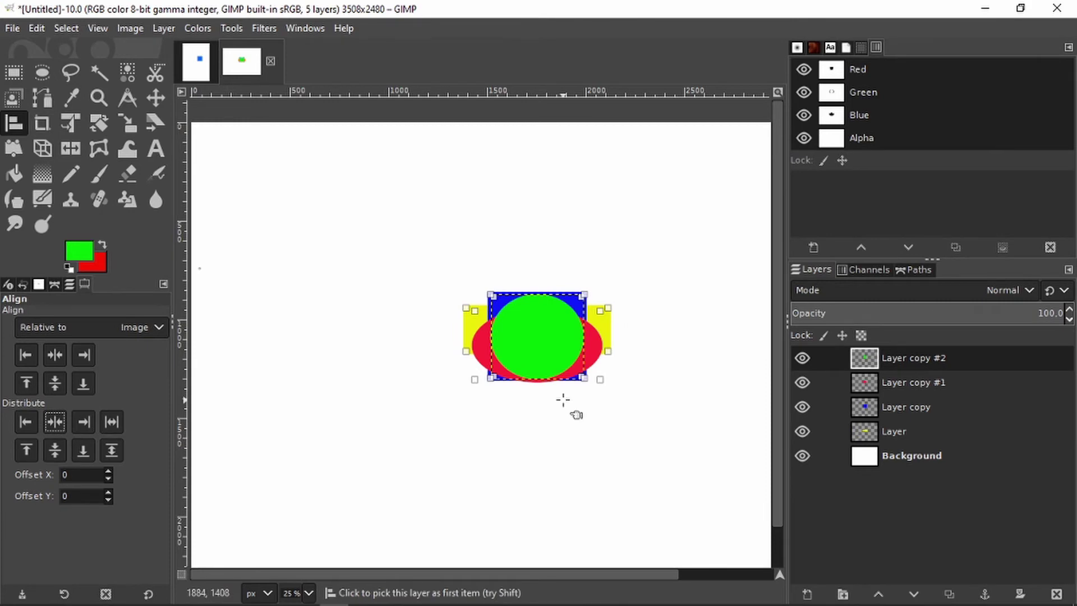
{"action": "key", "text": "ctrl+z"}
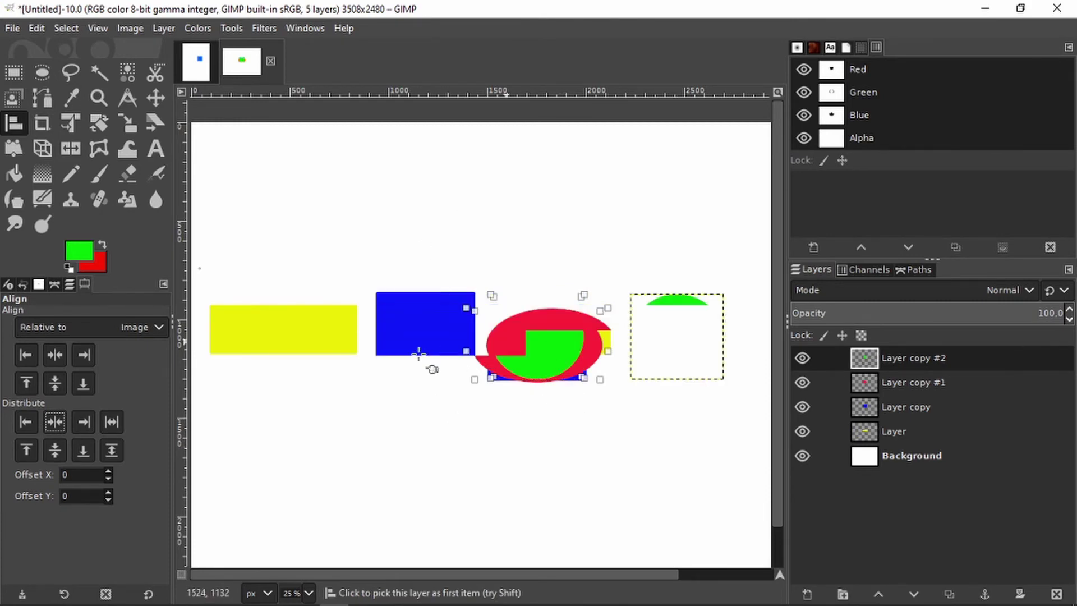
Try distributing the yellow, blue and red shapes' horizontal centers relative to the first item, undo it and restore Image as the reference
{"action": "left_click", "coordinate": [150, 328]}
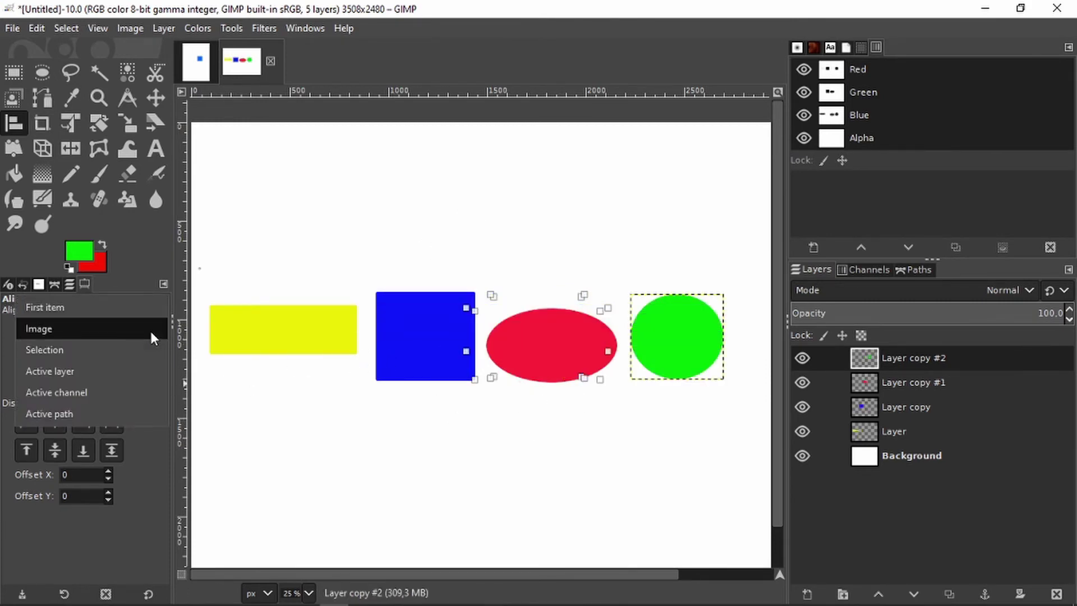
{"action": "left_click", "coordinate": [142, 308]}
{"action": "left_click", "coordinate": [282, 317]}
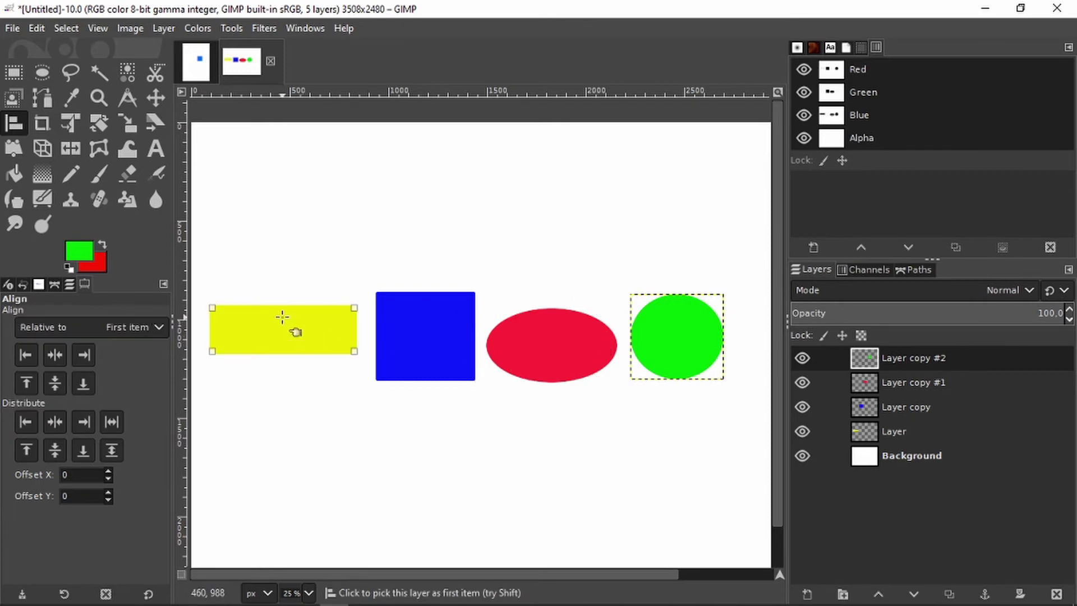
{"action": "left_click", "coordinate": [437, 337], "text": "shift"}
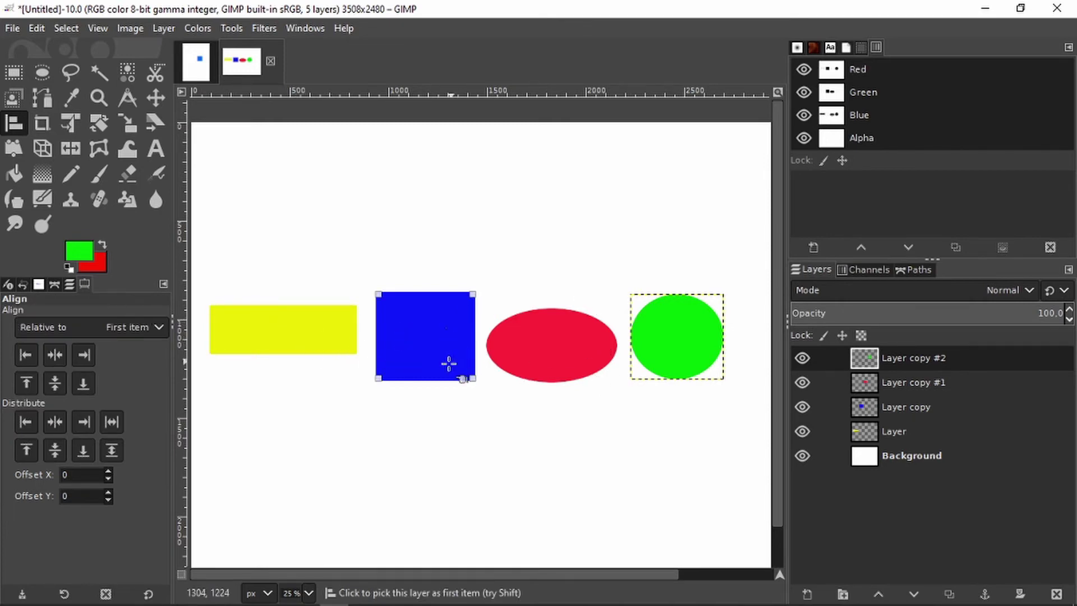
{"action": "left_click", "coordinate": [527, 340], "text": "shift"}
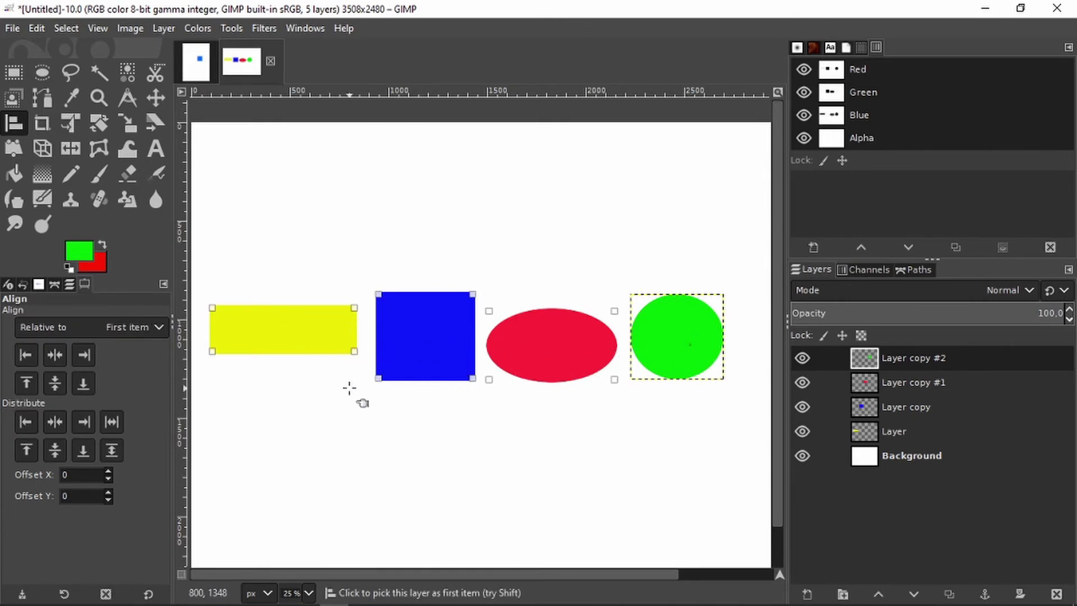
{"action": "left_click", "coordinate": [56, 422]}
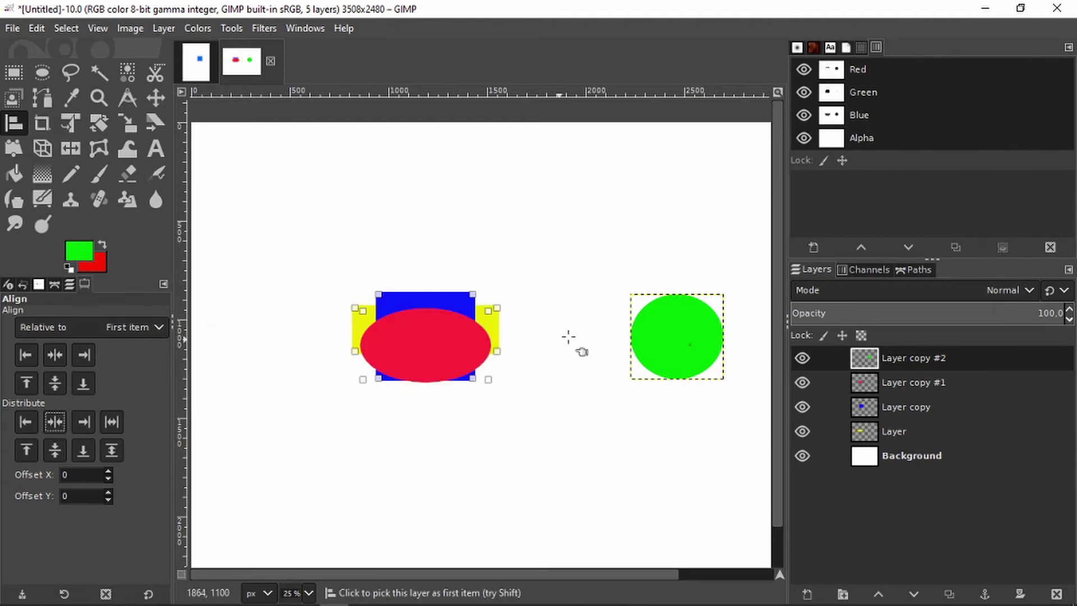
{"action": "key", "text": "ctrl+z"}
{"action": "left_click", "coordinate": [140, 329]}
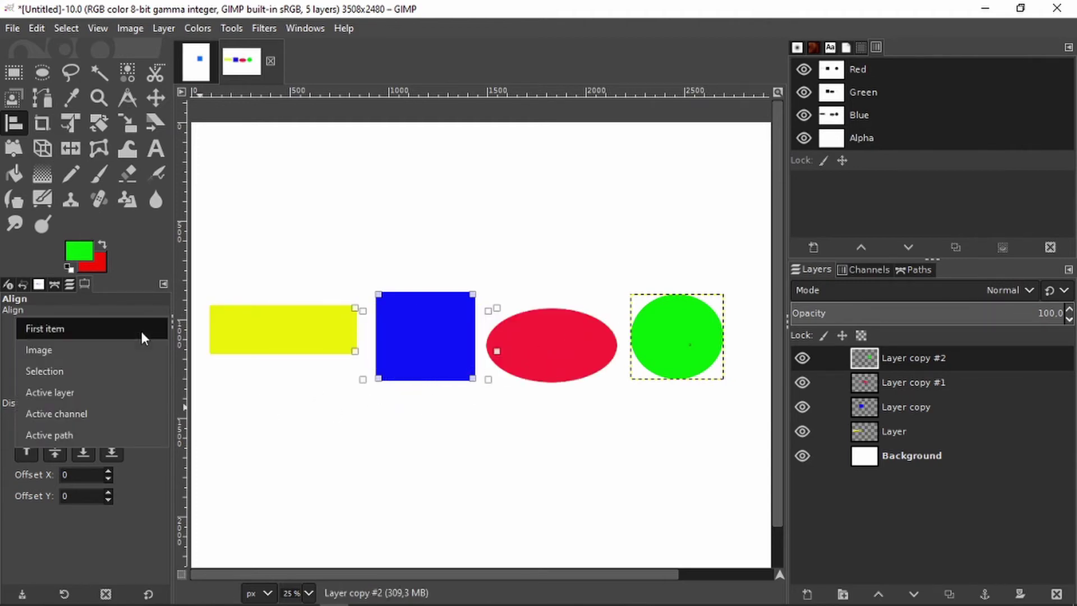
{"action": "left_click", "coordinate": [86, 350]}
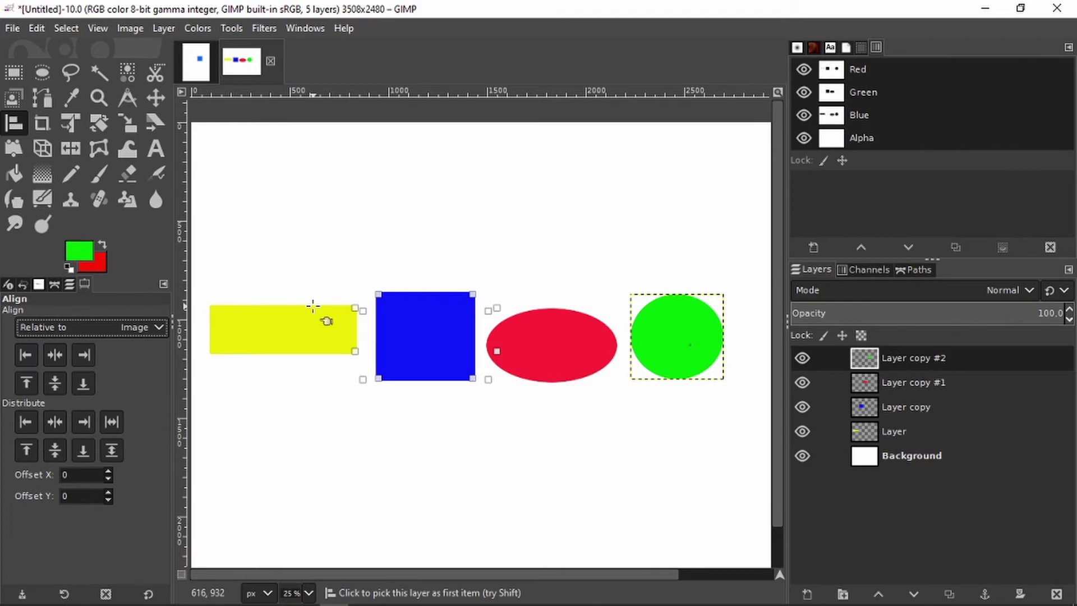
{"action": "left_click", "coordinate": [386, 368]}
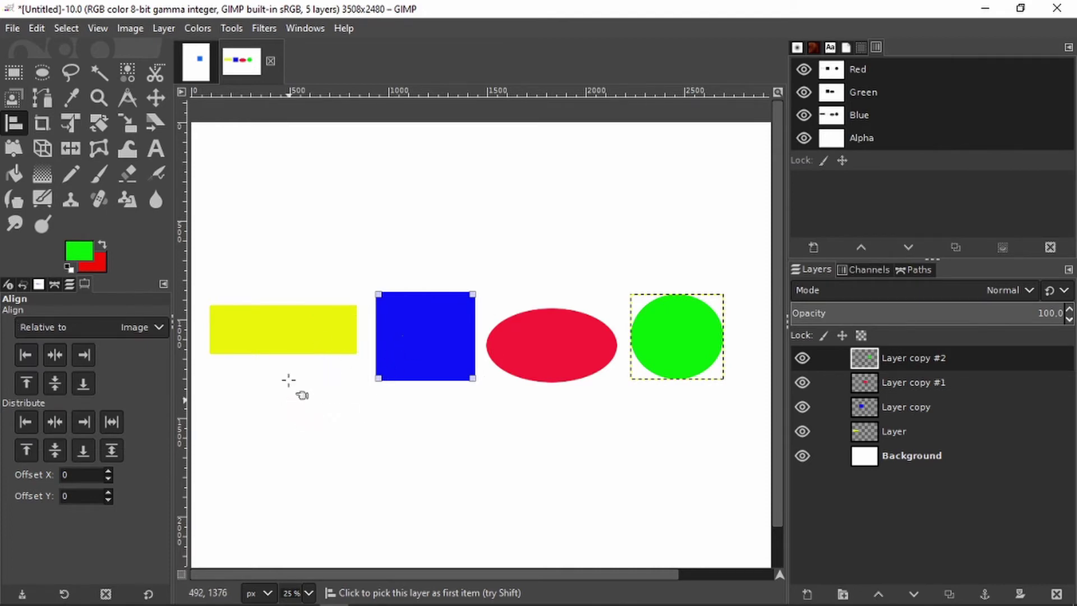
{"action": "left_click", "coordinate": [297, 328]}
{"action": "left_click", "coordinate": [386, 367]}
Scatter the shapes: move the blue rectangle up, the red ellipse far below it, and the green circle to the canvas's top edge
{"action": "left_click", "coordinate": [156, 98]}
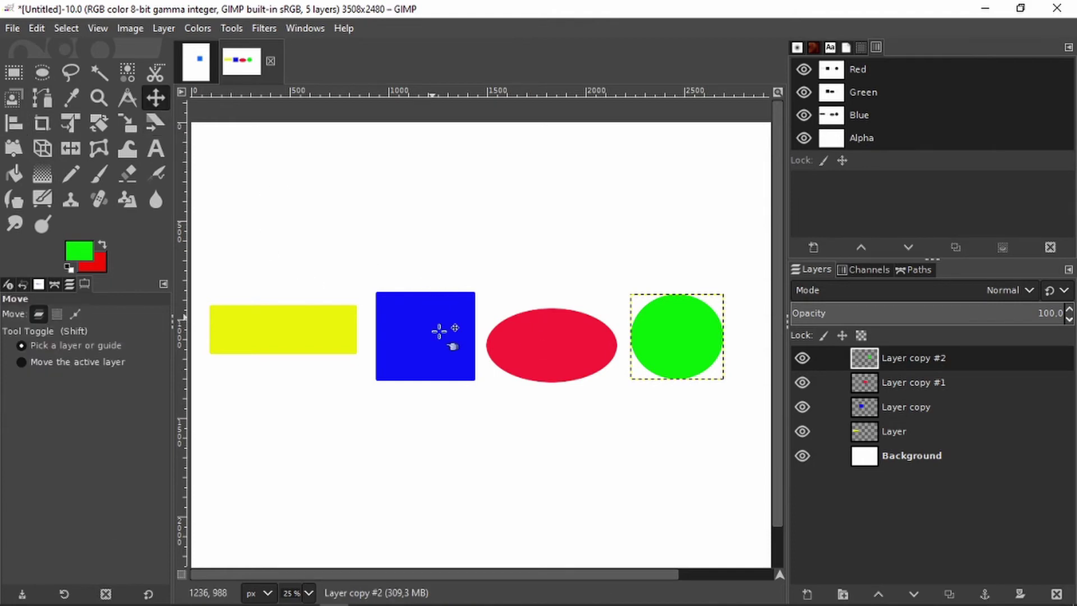
{"action": "left_click_drag", "start_coordinate": [439, 332], "coordinate": [426, 249]}
{"action": "left_click_drag", "start_coordinate": [528, 363], "coordinate": [526, 363]}
{"action": "left_click_drag", "start_coordinate": [673, 377], "coordinate": [493, 185]}
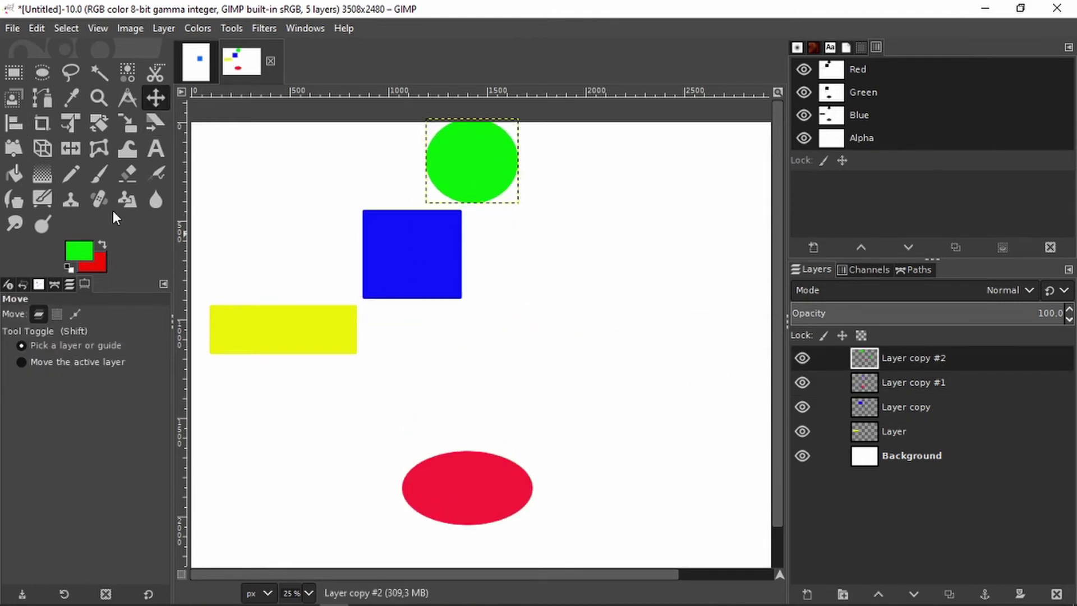
Distribute the yellow, blue and red shapes relative to the image by left edges, top edges, horizontal centers and bottom edges in turn
{"action": "left_click", "coordinate": [14, 123]}
{"action": "left_click_drag", "start_coordinate": [391, 421], "coordinate": [191, 126]}
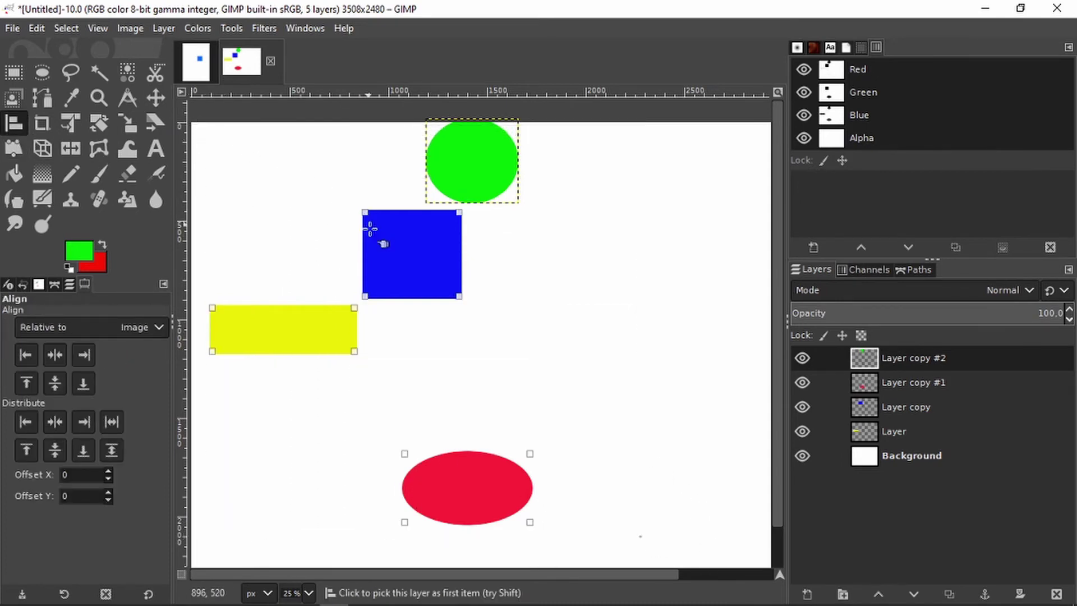
{"action": "left_click", "coordinate": [26, 422]}
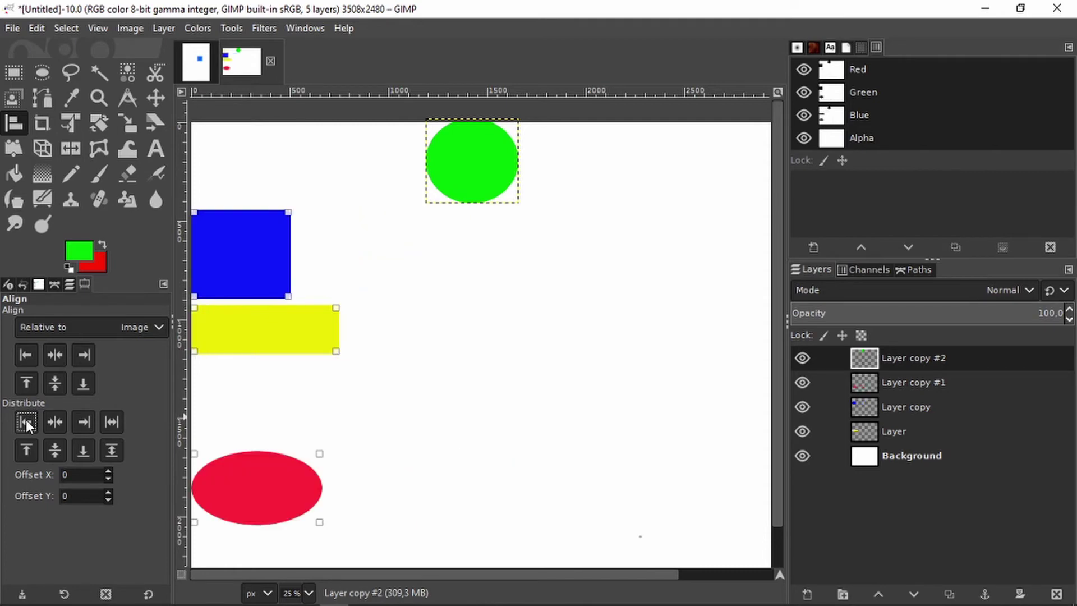
{"action": "left_click", "coordinate": [28, 446]}
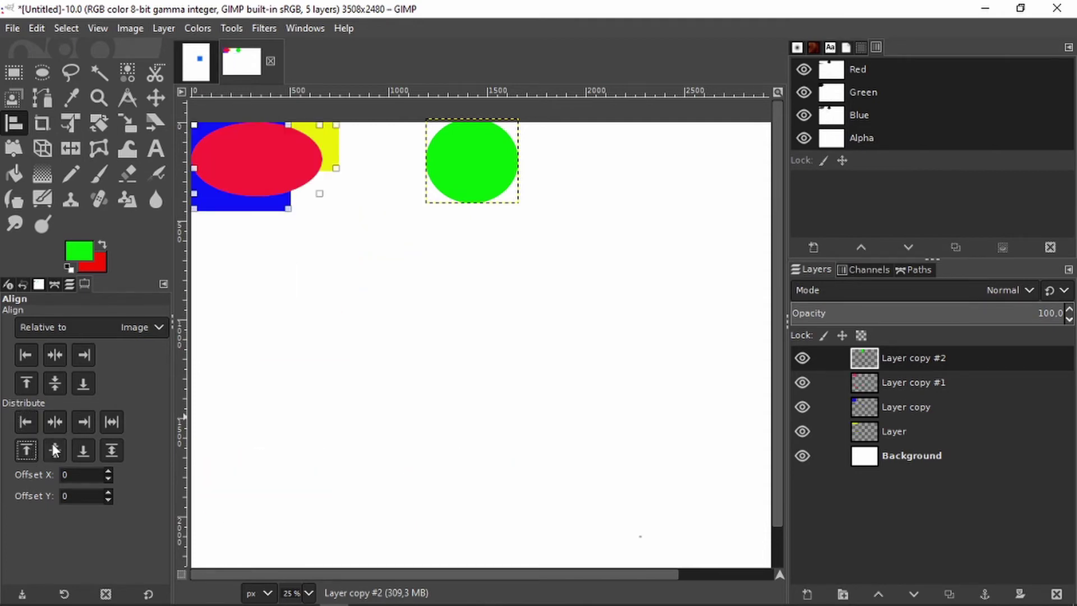
{"action": "left_click", "coordinate": [53, 422]}
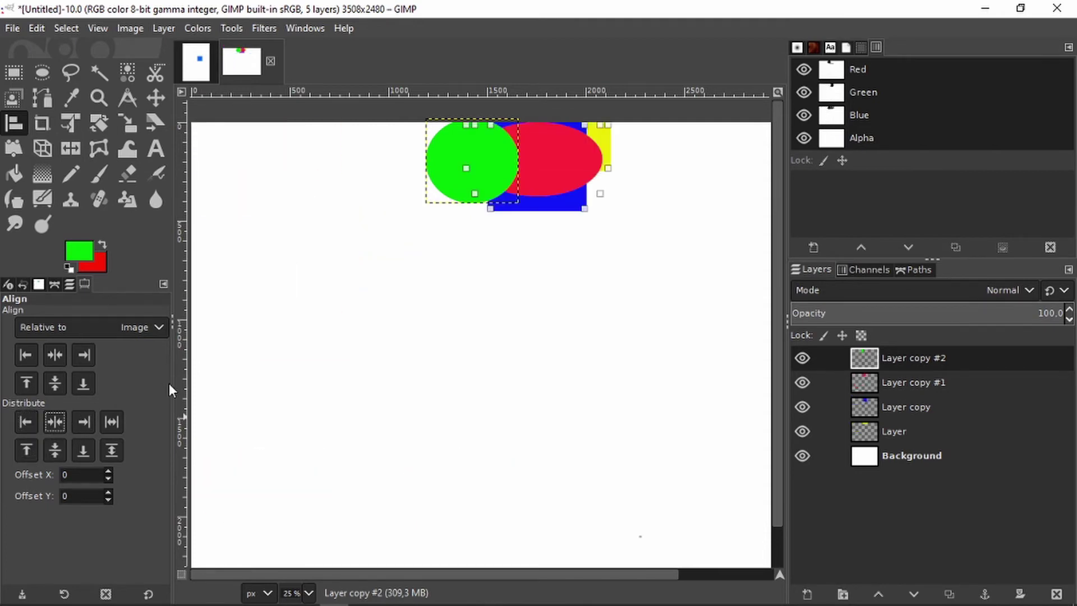
{"action": "left_click", "coordinate": [83, 450]}
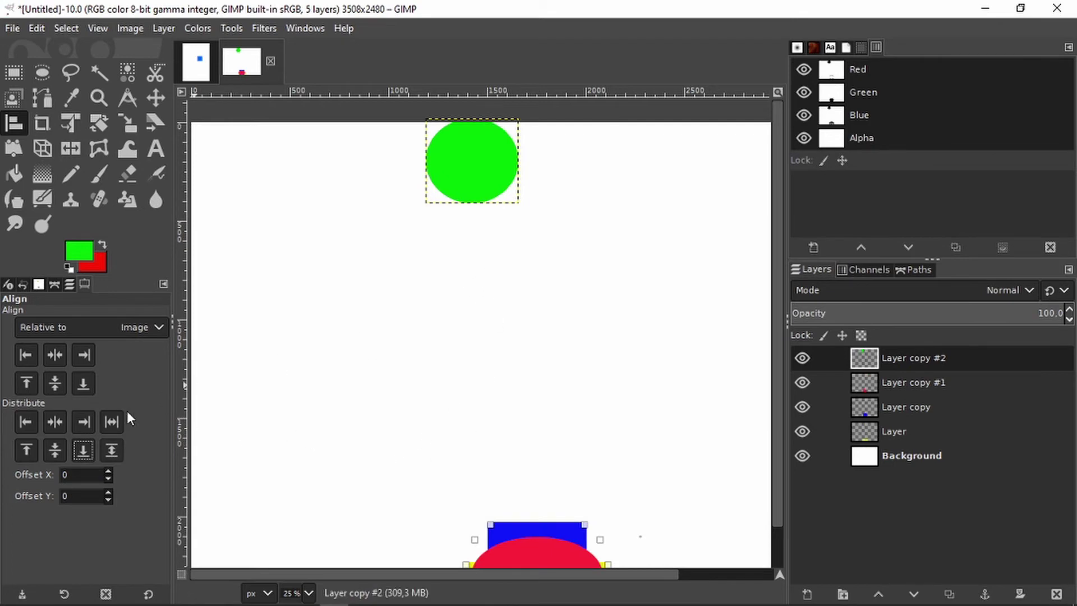
Distribute the green circle relative to the image by horizontal center, bottom edge and left edge in turn
{"action": "left_click", "coordinate": [483, 174]}
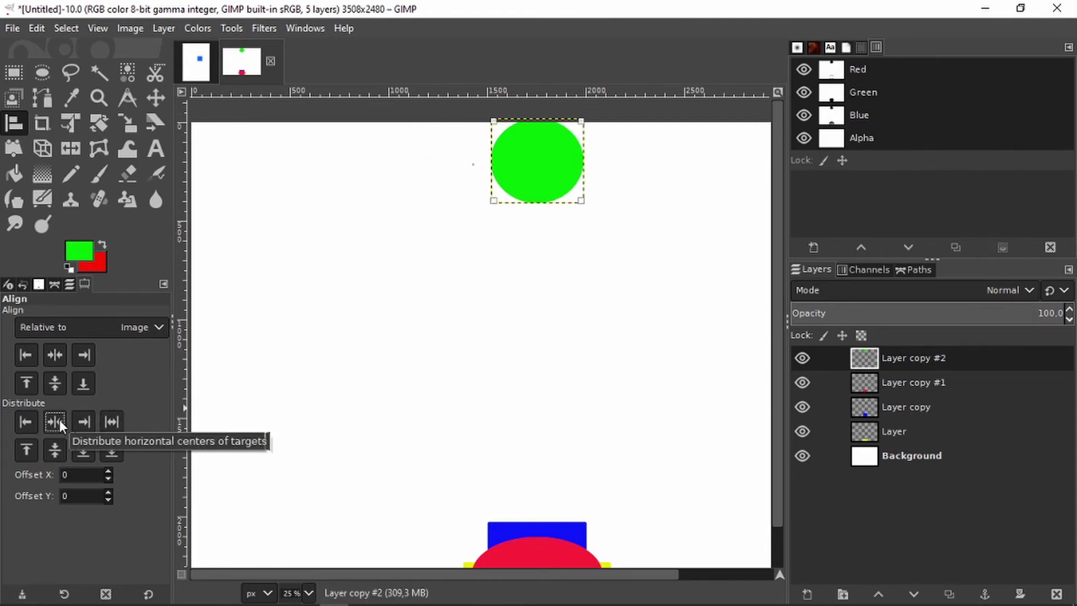
{"action": "left_click", "coordinate": [87, 452]}
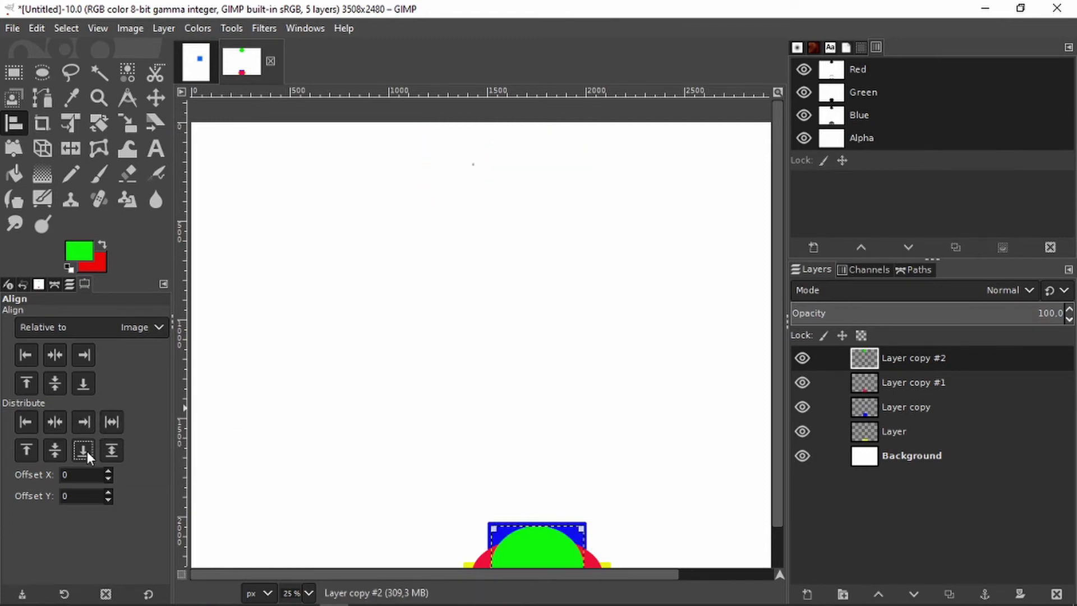
{"action": "left_click", "coordinate": [28, 423]}
Select all four shapes and distribute them by left edges, top edges, vertical centers and horizontal centers in turn
{"action": "scroll", "coordinate": [541, 390], "scroll_direction": "down", "scroll_amount": 1}
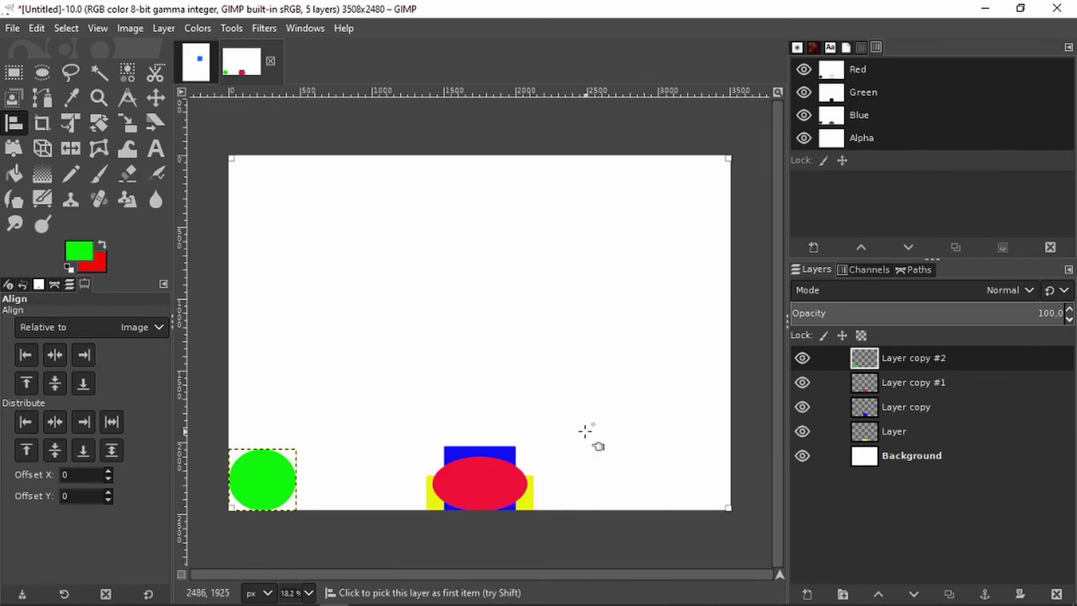
{"action": "left_click_drag", "start_coordinate": [593, 426], "coordinate": [208, 535]}
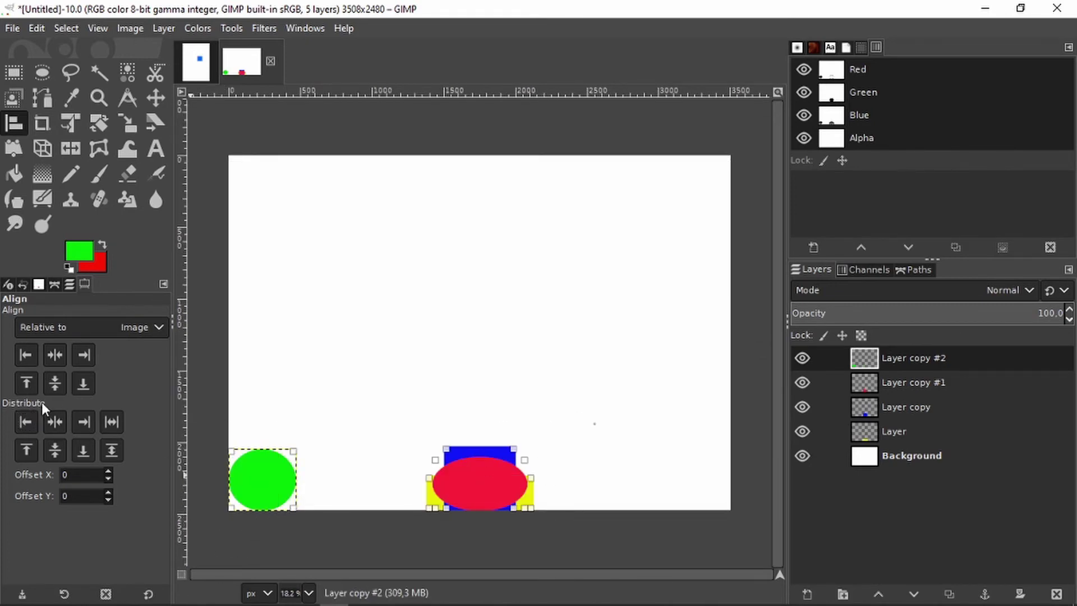
{"action": "left_click", "coordinate": [26, 426]}
{"action": "left_click", "coordinate": [25, 449]}
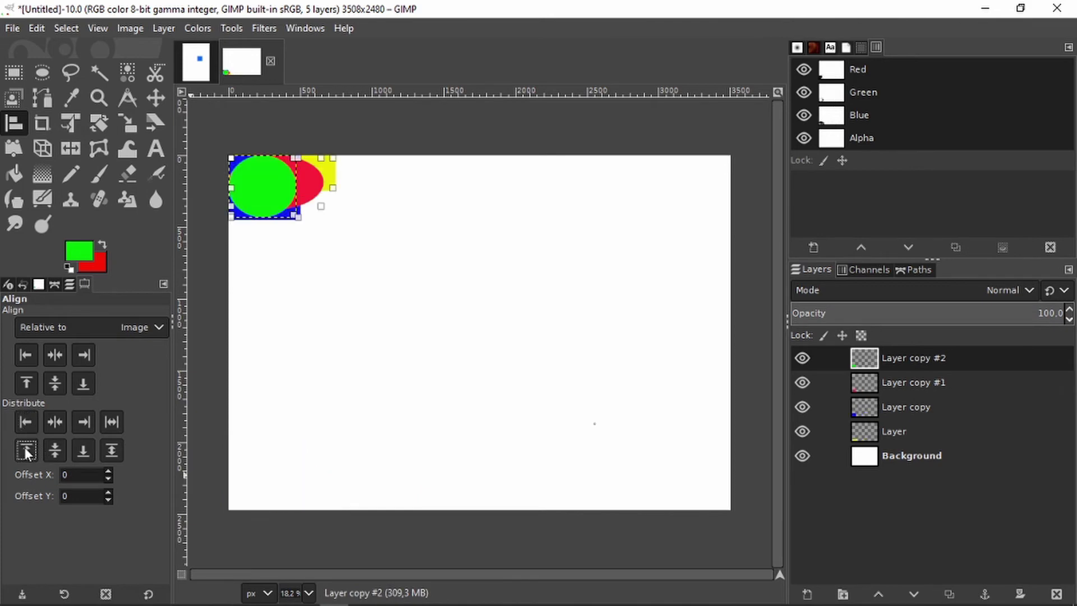
{"action": "left_click", "coordinate": [58, 449]}
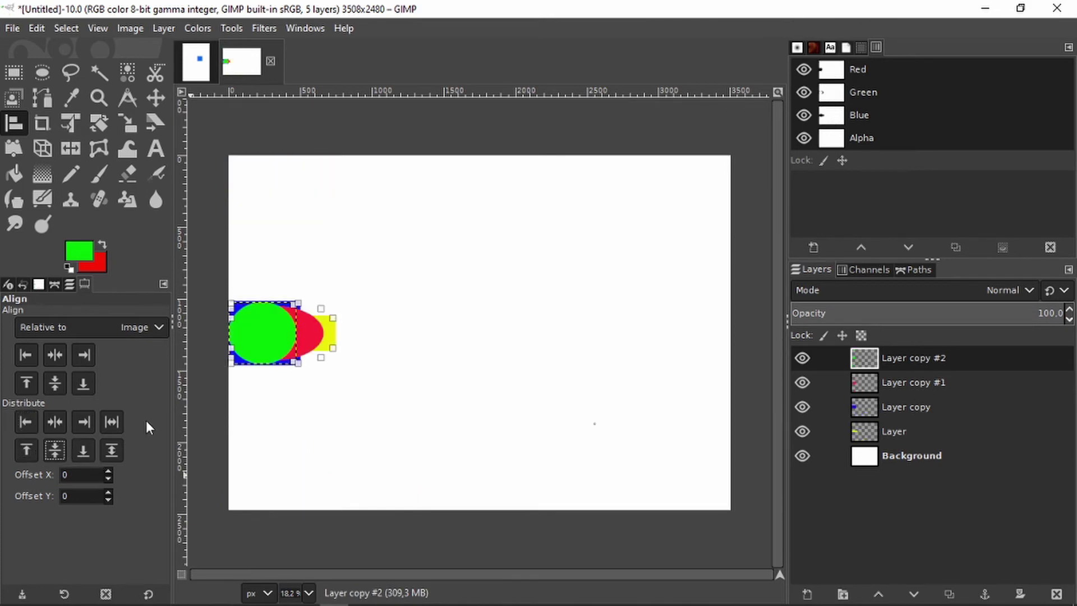
{"action": "left_click", "coordinate": [59, 426]}
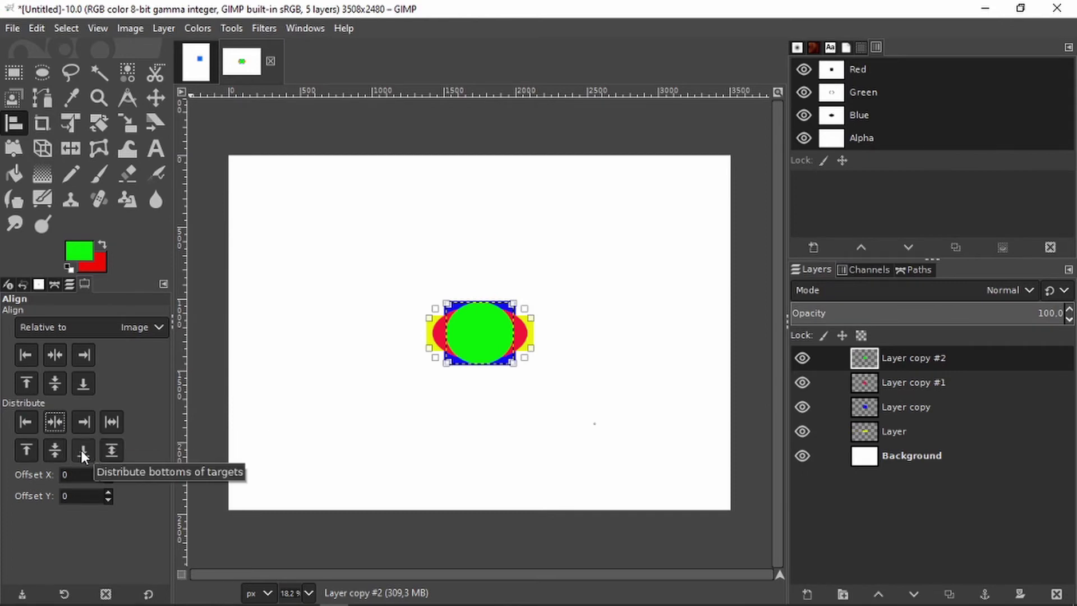
Distribute the four selected shapes by bottom edges, right edges and finally horizontal centers
{"action": "left_click", "coordinate": [82, 450]}
{"action": "left_click", "coordinate": [84, 424]}
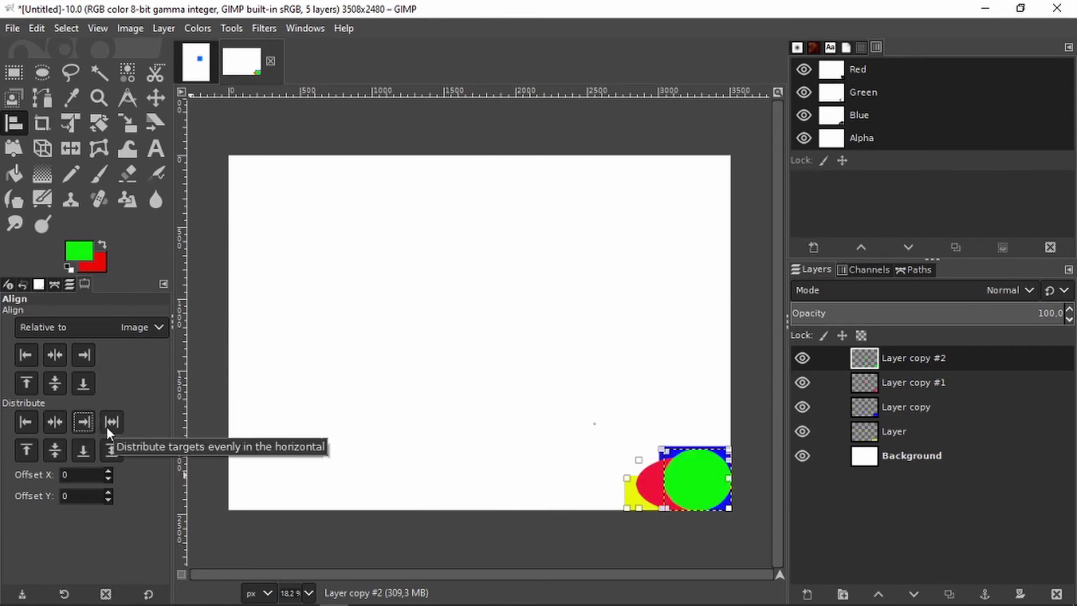
{"action": "left_click", "coordinate": [55, 422]}
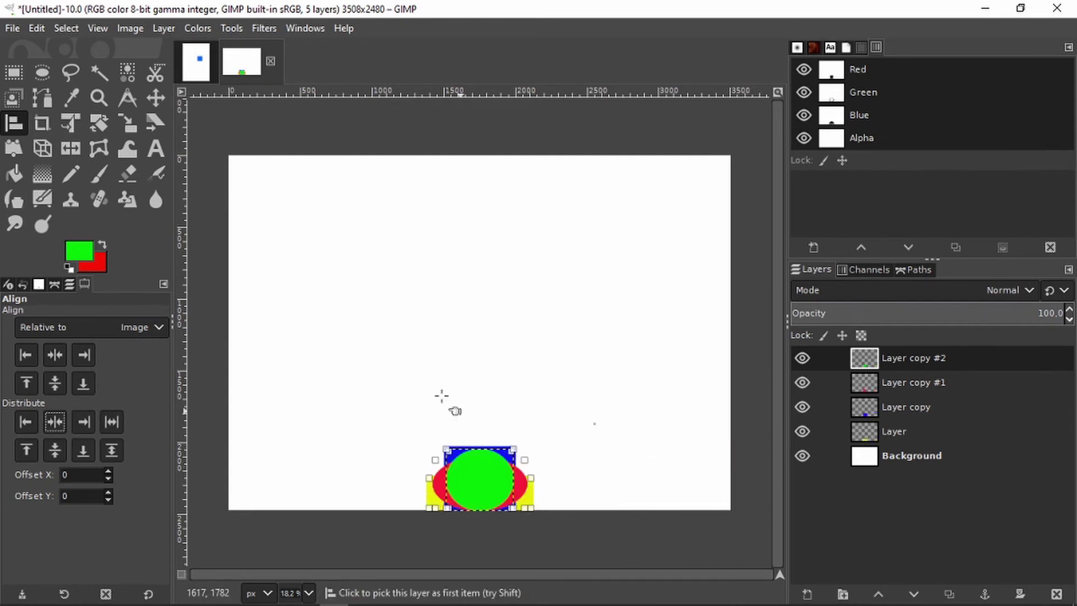
Spread the stacked shapes across the canvas middle with the Move tool: yellow, red, green and blue, partly overlapping
{"action": "left_click", "coordinate": [156, 98]}
{"action": "left_click_drag", "start_coordinate": [478, 483], "coordinate": [427, 289]}
{"action": "left_click_drag", "start_coordinate": [488, 464], "coordinate": [384, 334]}
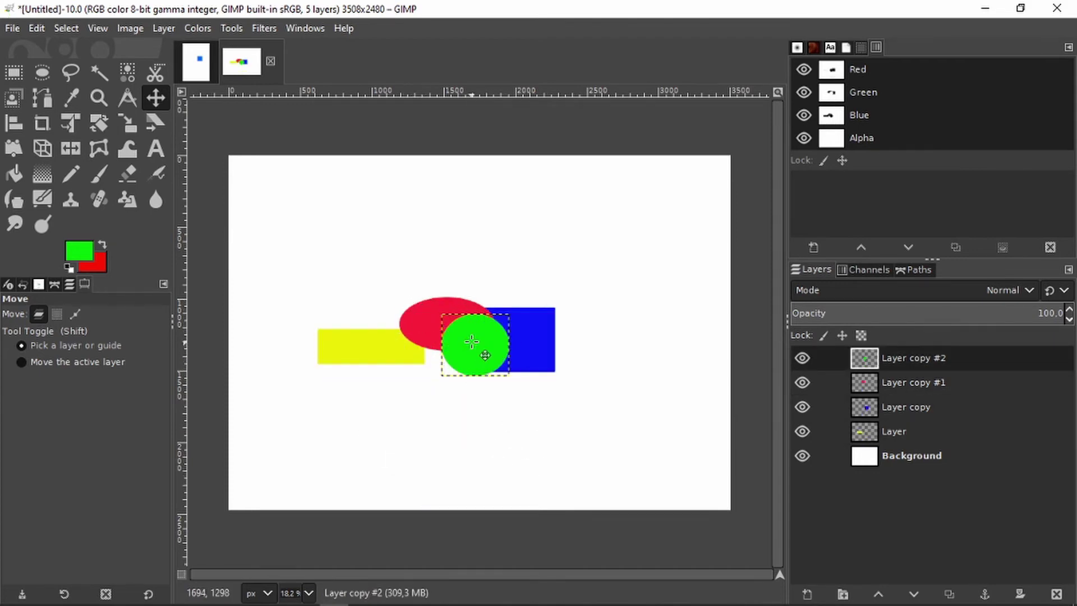
Select all four overlapping shapes with the Align tool and distribute them evenly in the horizontal, relative to the image
{"action": "left_click", "coordinate": [14, 123]}
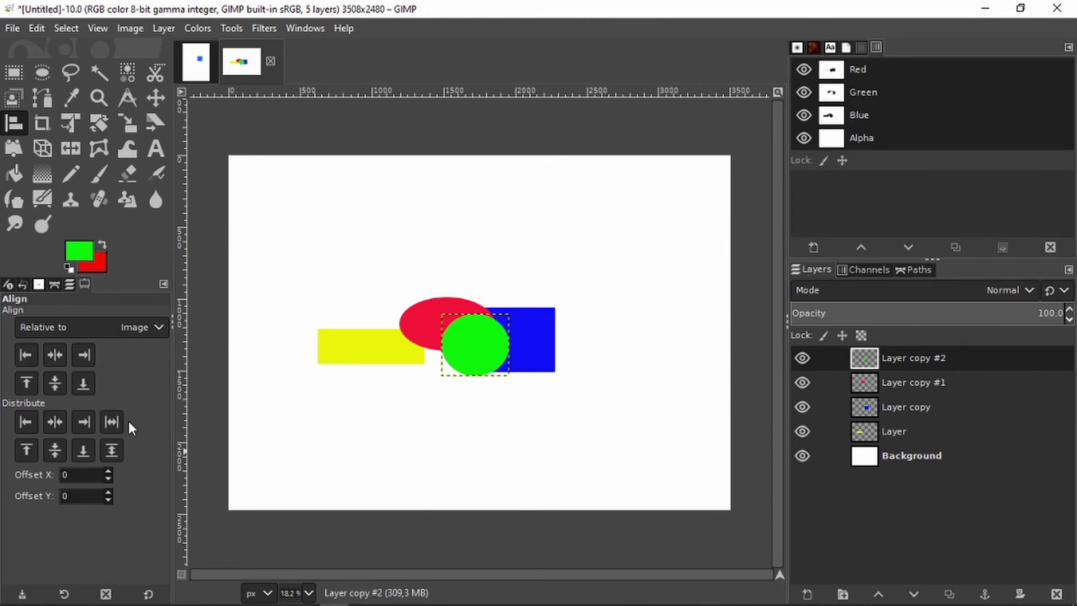
{"action": "left_click_drag", "start_coordinate": [265, 276], "coordinate": [650, 399]}
{"action": "left_click", "coordinate": [113, 425]}
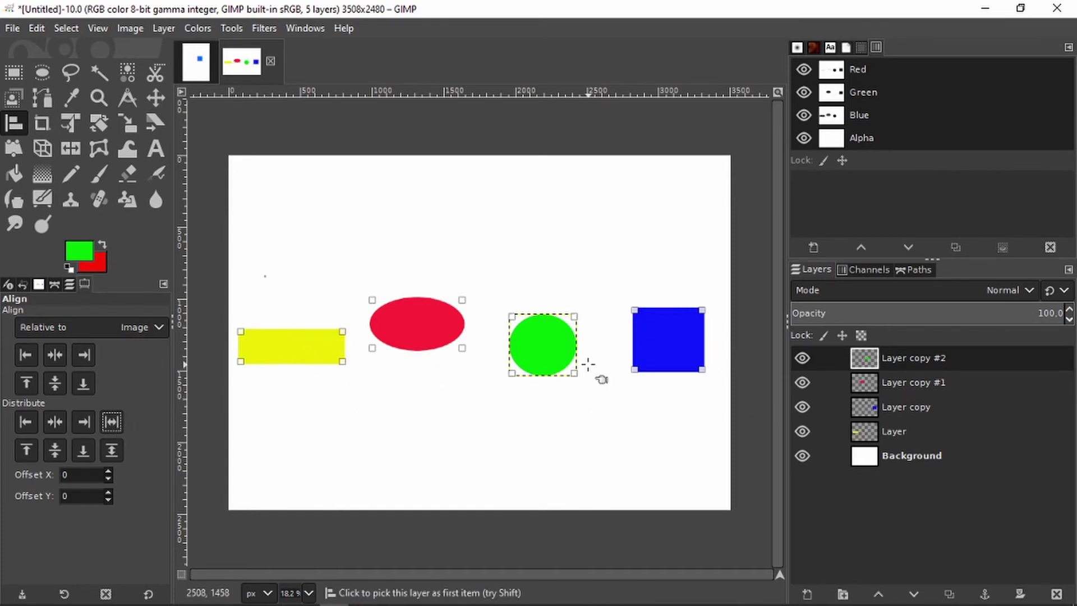
Scatter the four shapes unevenly, placing the yellow rectangle past the canvas's left edge and the blue one past its right edge
{"action": "left_click", "coordinate": [280, 349]}
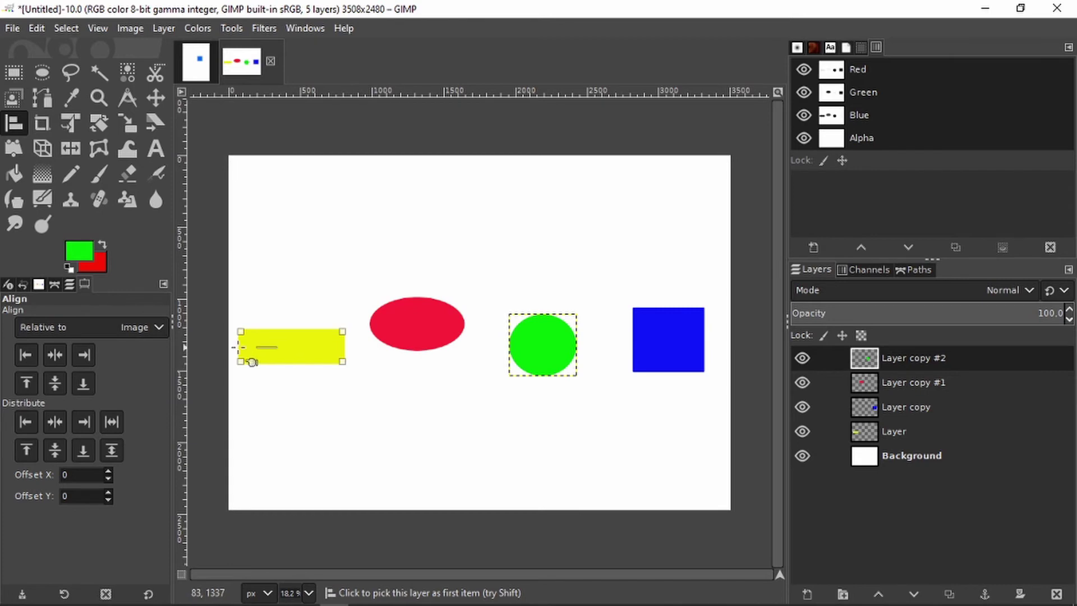
{"action": "key", "text": "m"}
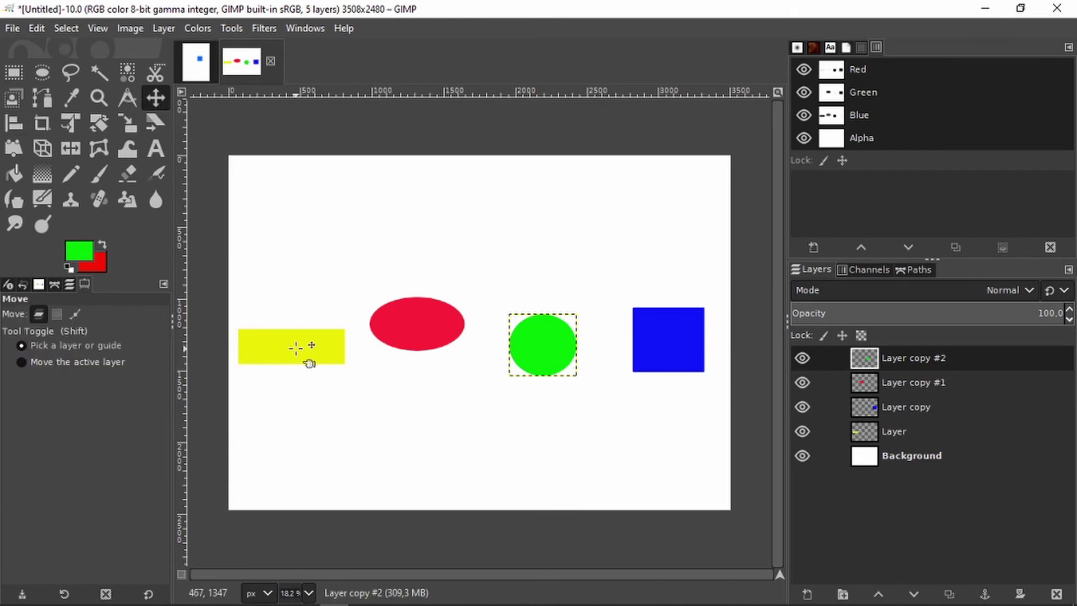
{"action": "left_click_drag", "start_coordinate": [300, 346], "coordinate": [251, 338]}
{"action": "left_click_drag", "start_coordinate": [428, 331], "coordinate": [388, 349]}
{"action": "left_click_drag", "start_coordinate": [524, 350], "coordinate": [599, 323]}
{"action": "left_click_drag", "start_coordinate": [685, 325], "coordinate": [722, 352]}
{"action": "left_click_drag", "start_coordinate": [596, 336], "coordinate": [568, 343]}
Select the four scattered shapes with the Align tool and redistribute them evenly in the horizontal within the image
{"action": "scroll", "coordinate": [536, 349], "scroll_direction": "down", "scroll_amount": 1}
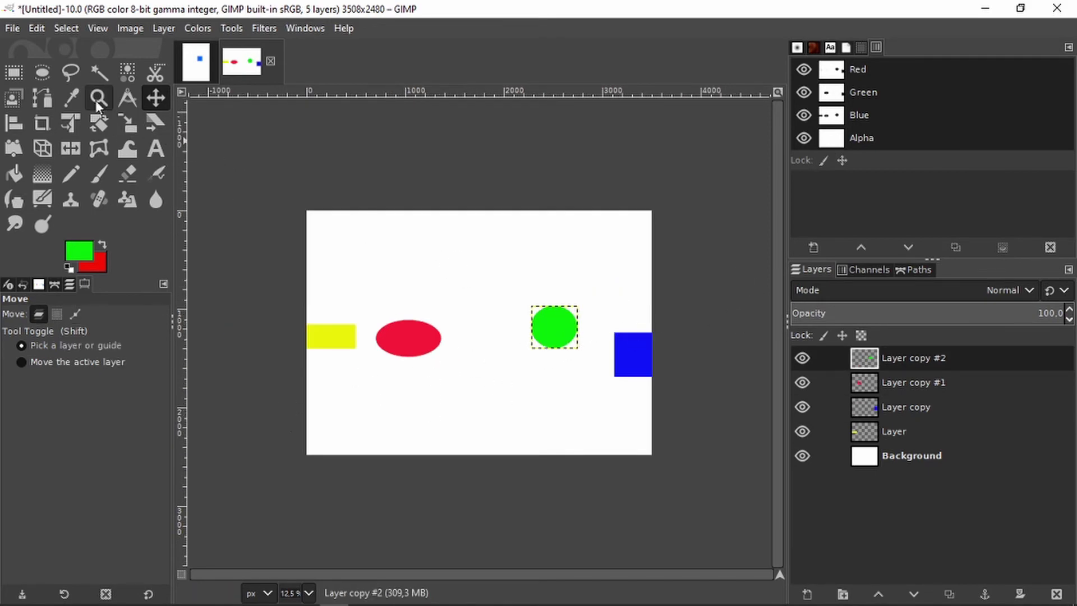
{"action": "key", "text": "r"}
{"action": "key", "text": "q"}
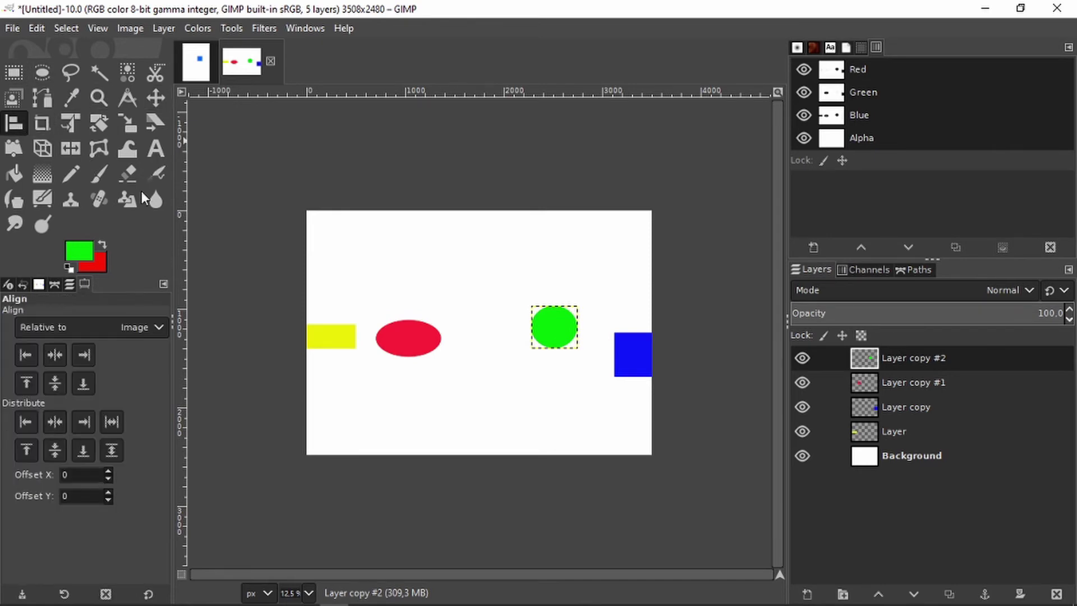
{"action": "left_click_drag", "start_coordinate": [276, 267], "coordinate": [731, 460]}
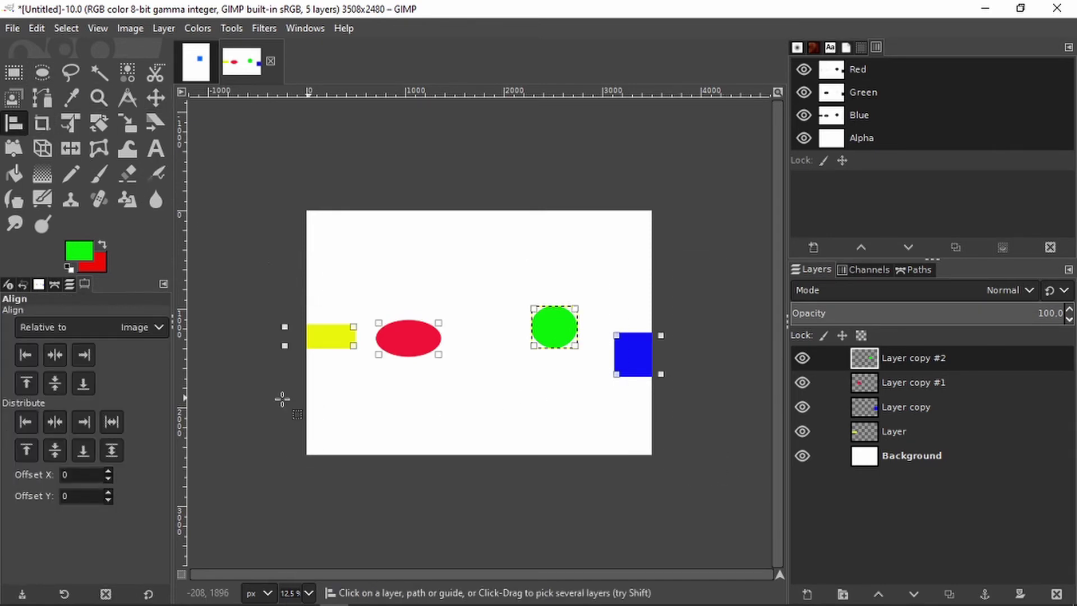
{"action": "left_click", "coordinate": [111, 423]}
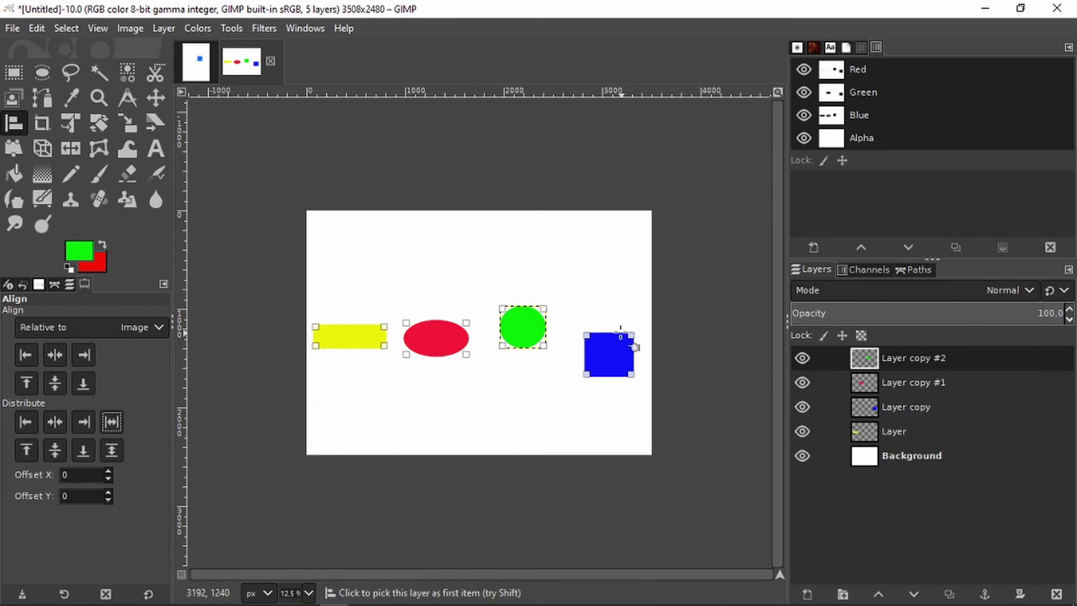
Scale the yellow rectangle's layer up to about 1150 × 457 px, extending it up and to the right
{"action": "scroll", "coordinate": [494, 313], "scroll_direction": "up", "scroll_amount": 1}
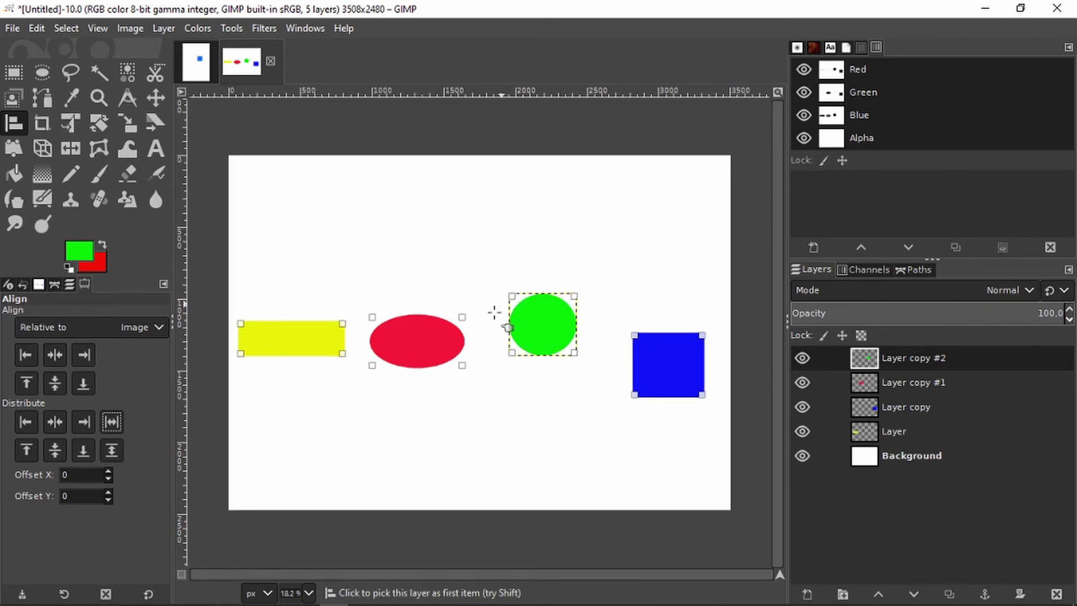
{"action": "left_click", "coordinate": [272, 342]}
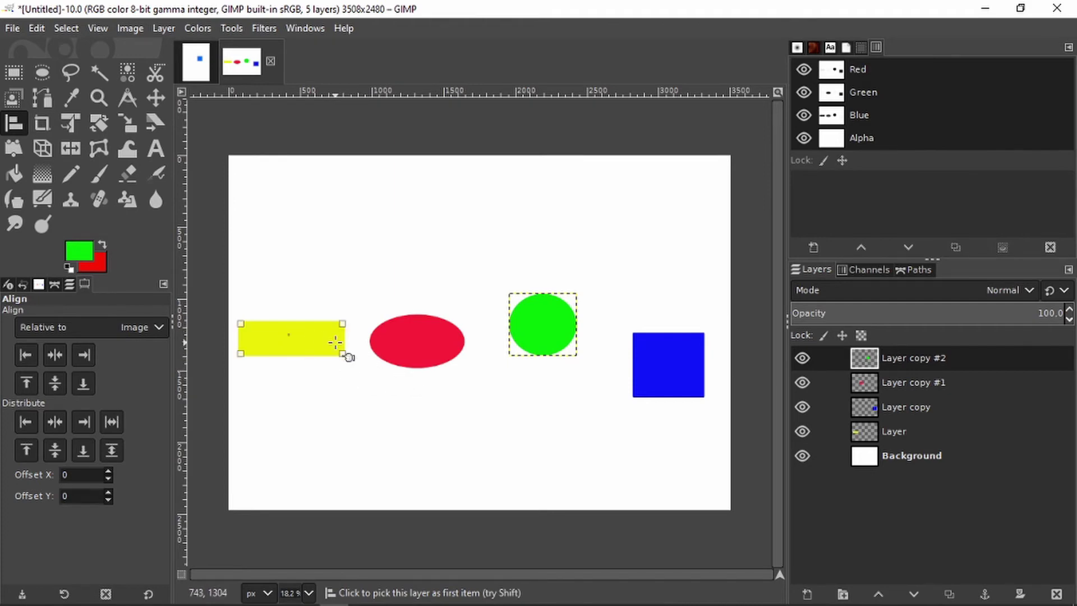
{"action": "left_click", "coordinate": [882, 436]}
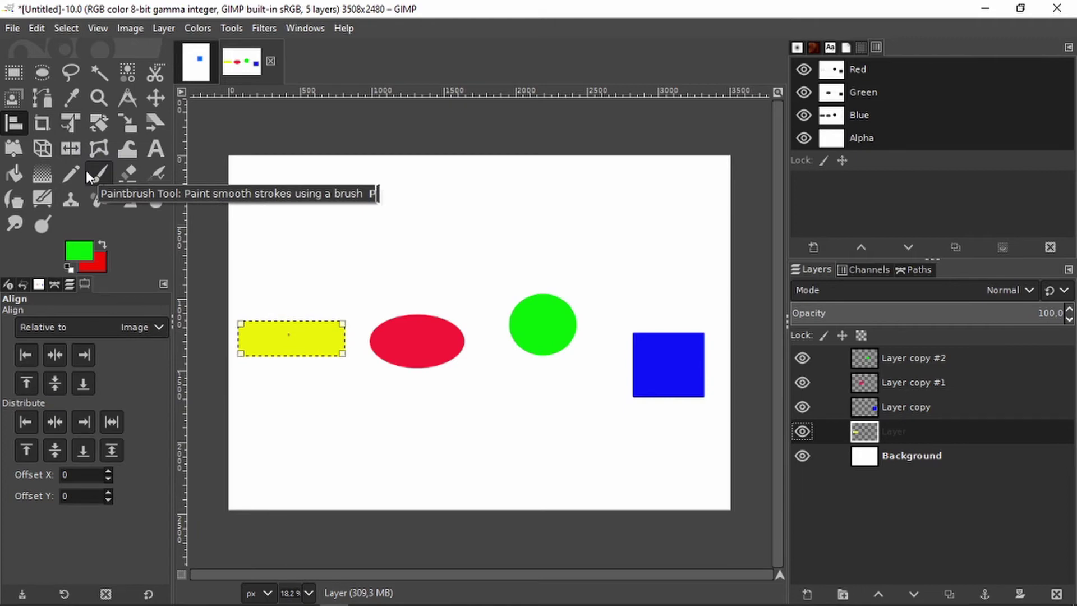
{"action": "left_click", "coordinate": [127, 124]}
{"action": "left_click_drag", "start_coordinate": [344, 339], "coordinate": [393, 305]}
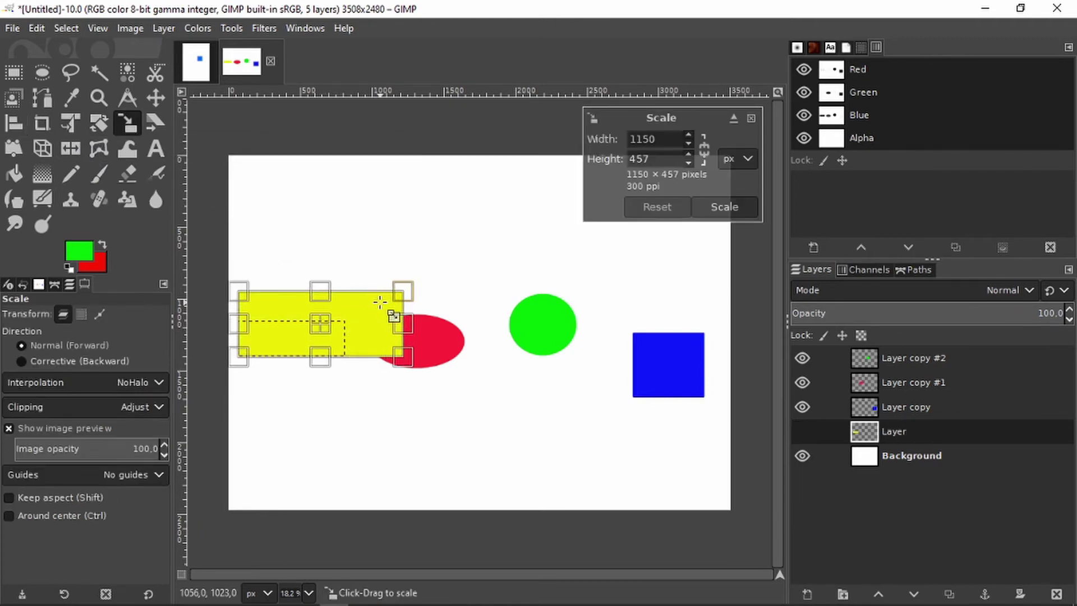
{"action": "left_click", "coordinate": [736, 207]}
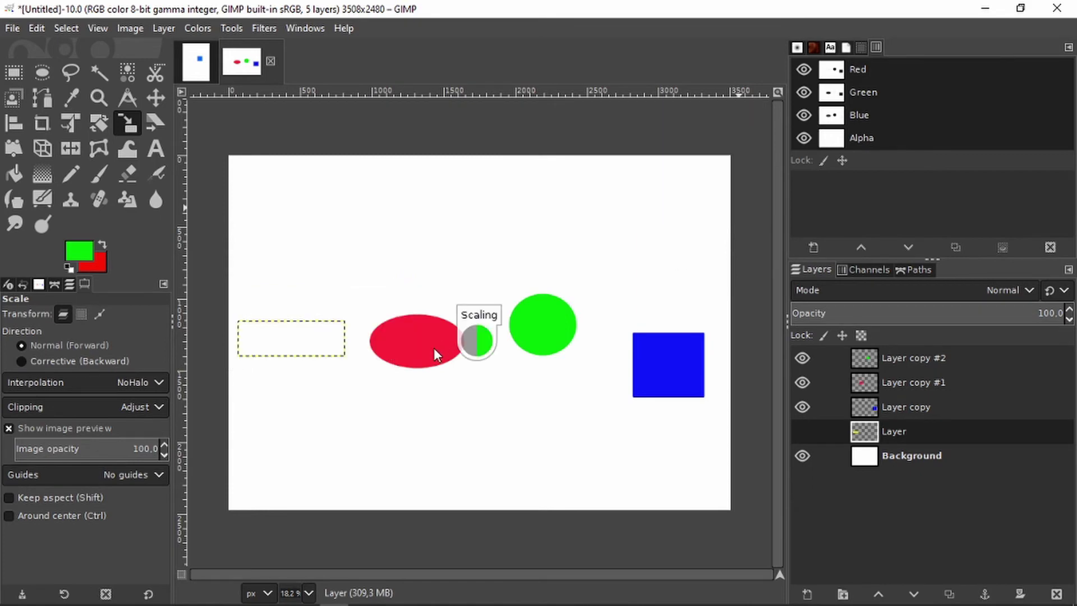
{"action": "left_click_drag", "start_coordinate": [440, 353], "coordinate": [461, 363]}
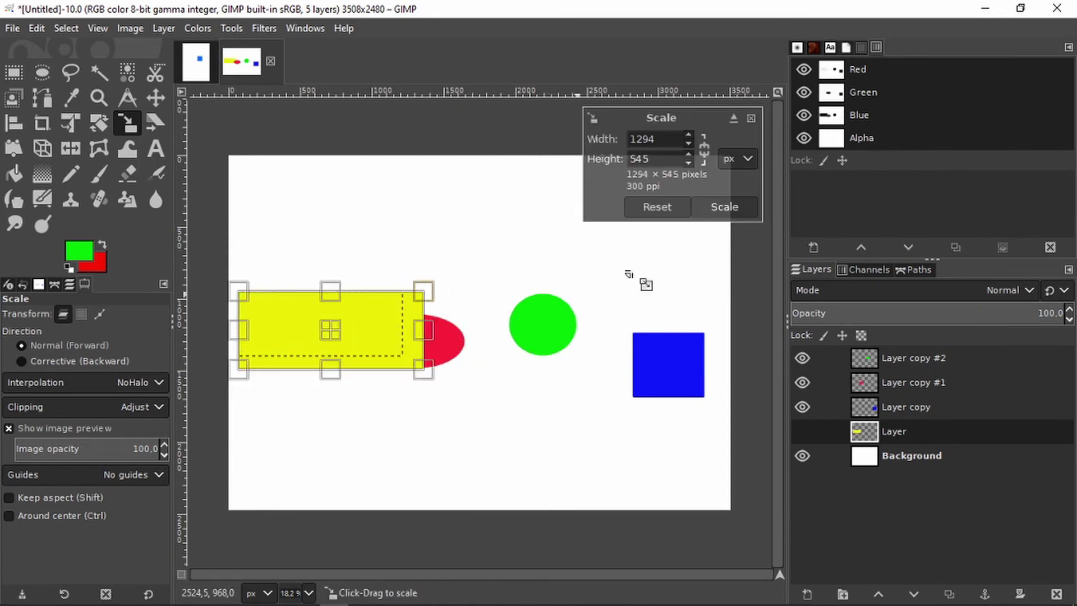
{"action": "left_click", "coordinate": [681, 205]}
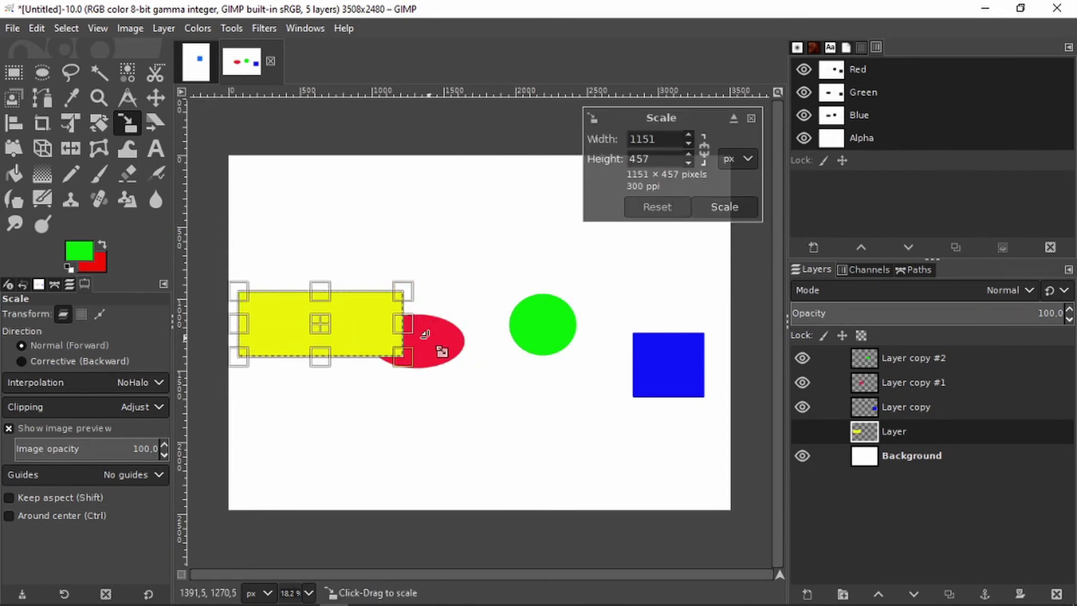
{"action": "left_click", "coordinate": [708, 209]}
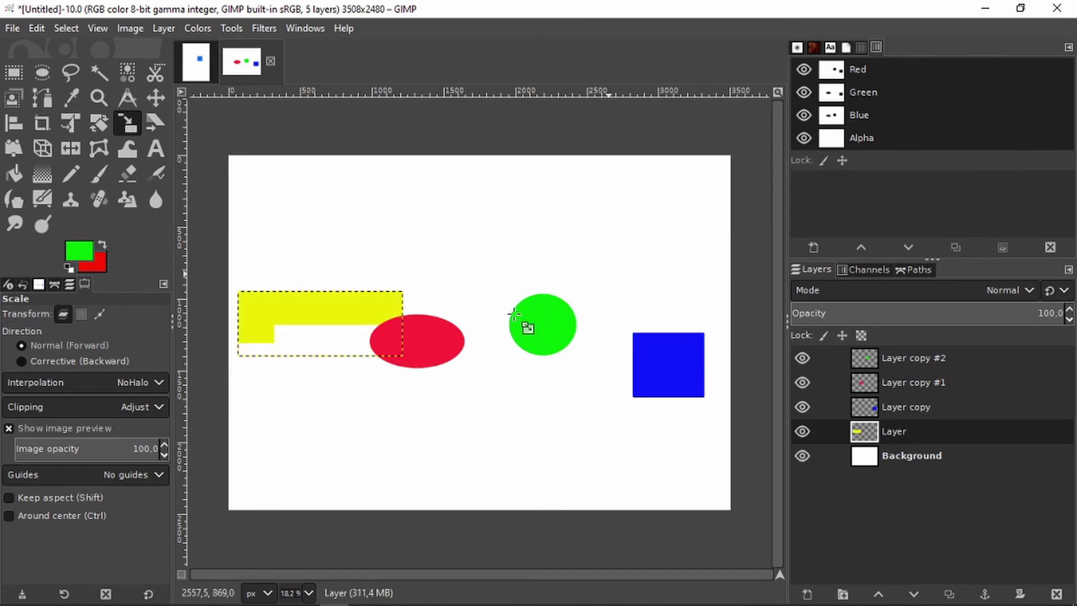
Move the red ellipse up near the canvas's top, clear of the yellow rectangle, and switch to the Scale tool
{"action": "left_click", "coordinate": [156, 98]}
{"action": "left_click_drag", "start_coordinate": [428, 345], "coordinate": [455, 218]}
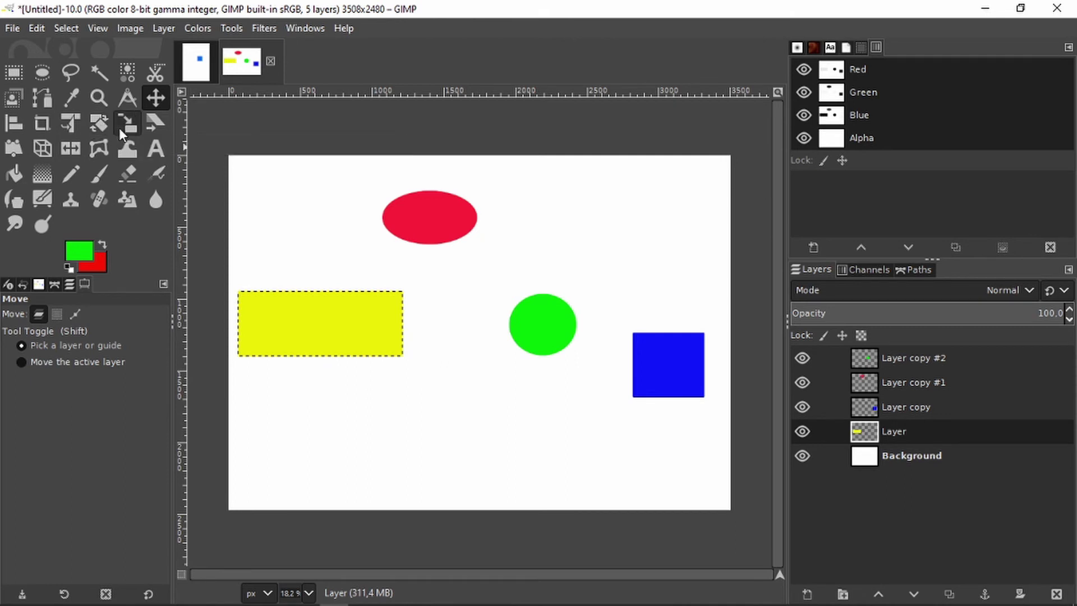
{"action": "left_click", "coordinate": [128, 123]}
{"action": "left_click_drag", "start_coordinate": [453, 218], "coordinate": [494, 243]}
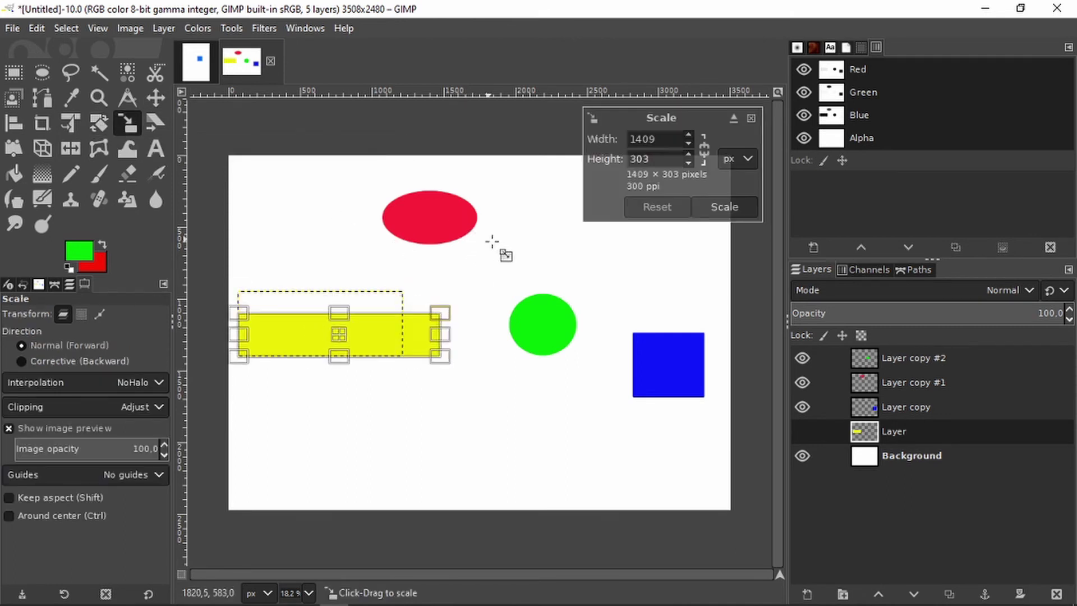
{"action": "left_click", "coordinate": [663, 215]}
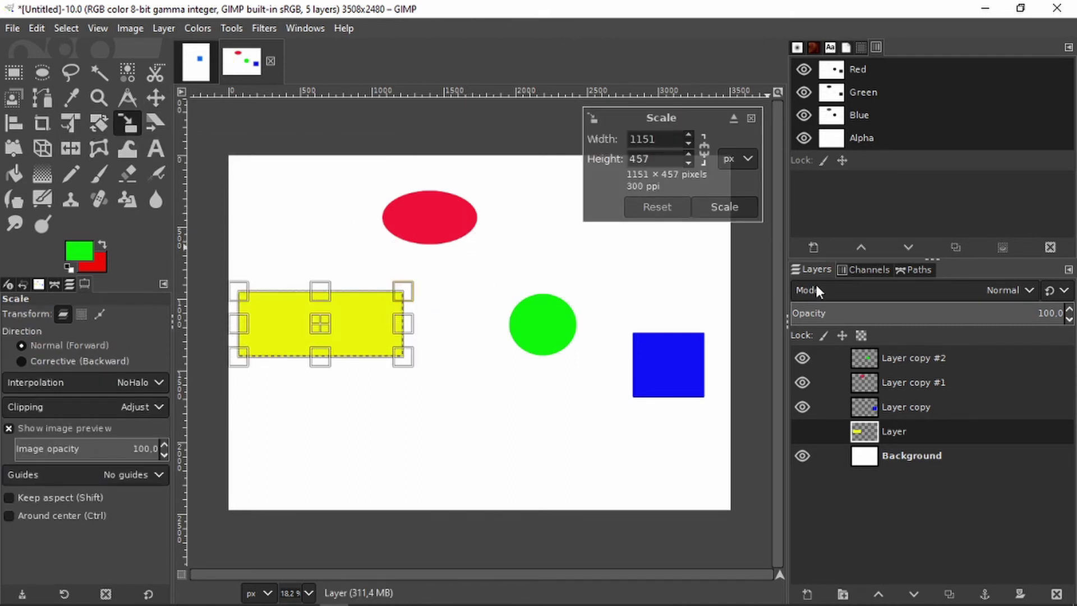
{"action": "left_click", "coordinate": [751, 118]}
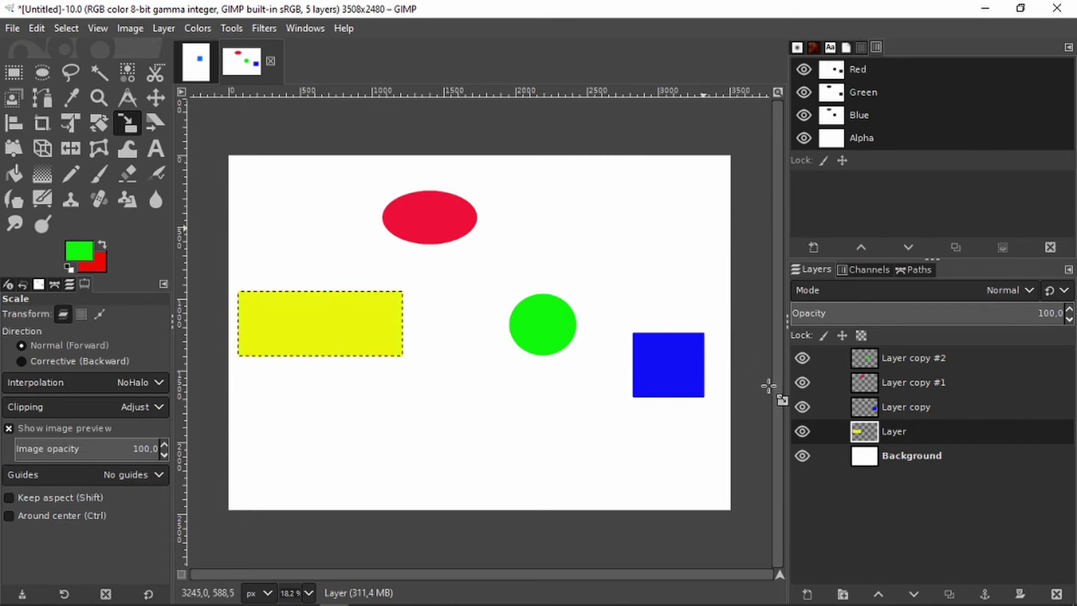
Scale up the blue rectangle's layer, extending its left side until it reaches behind the green circle
{"action": "left_click", "coordinate": [905, 414]}
{"action": "left_click_drag", "start_coordinate": [652, 359], "coordinate": [567, 351]}
{"action": "left_click", "coordinate": [724, 206]}
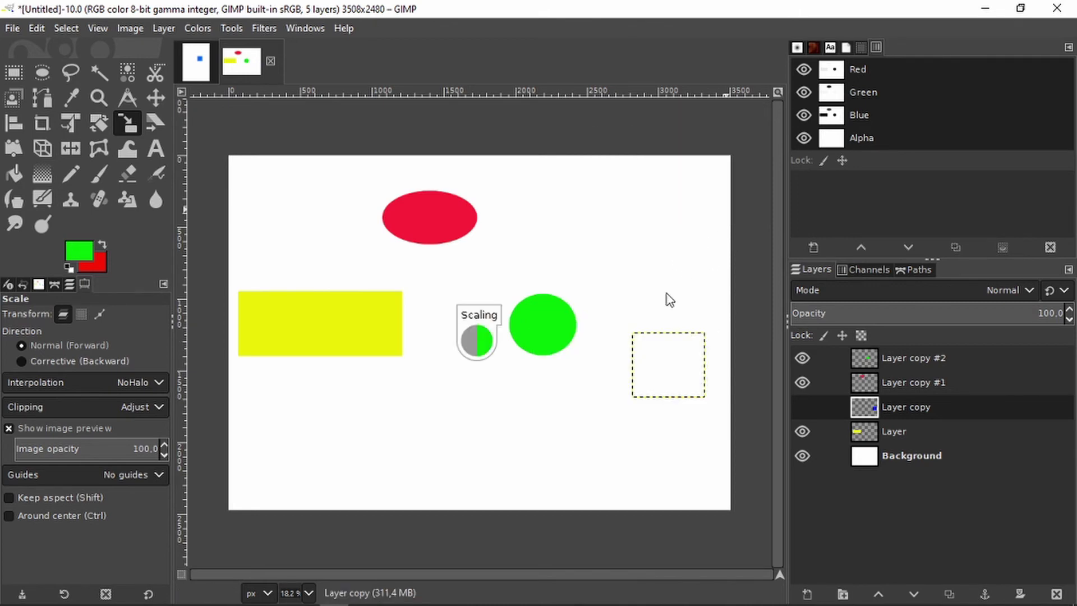
Scale the red ellipse's layer up to about 1049 × 596 px, extending it down and to the right
{"action": "left_click", "coordinate": [907, 388]}
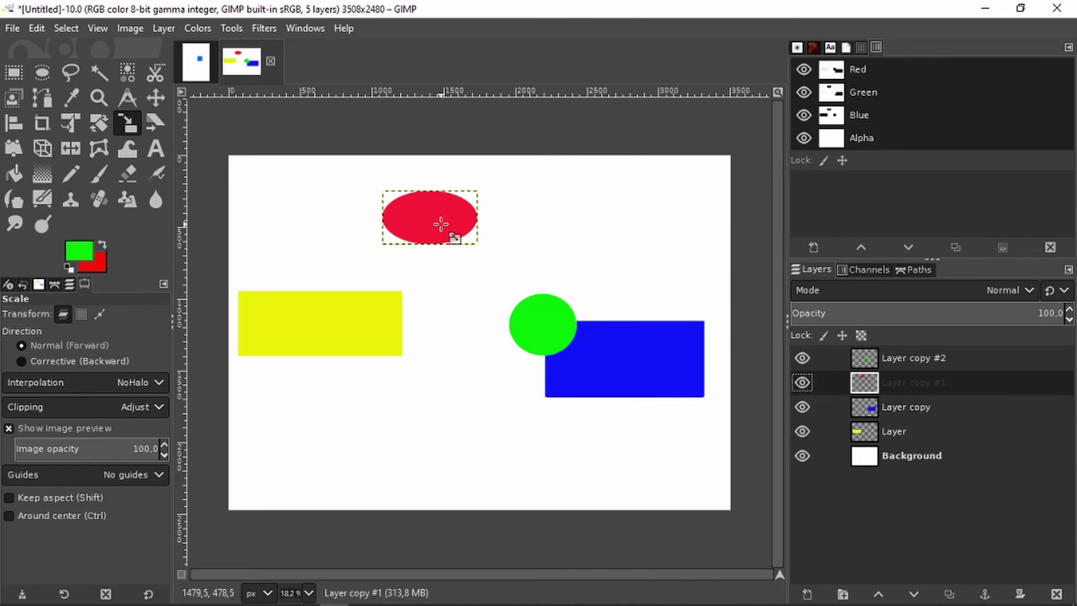
{"action": "left_click_drag", "start_coordinate": [441, 224], "coordinate": [475, 250]}
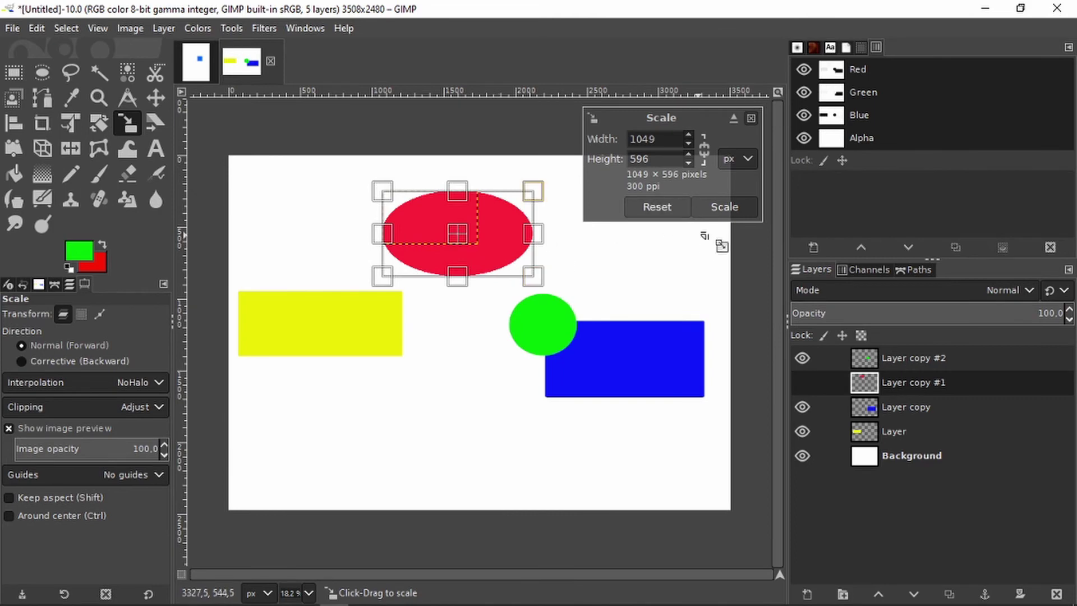
{"action": "left_click", "coordinate": [724, 209]}
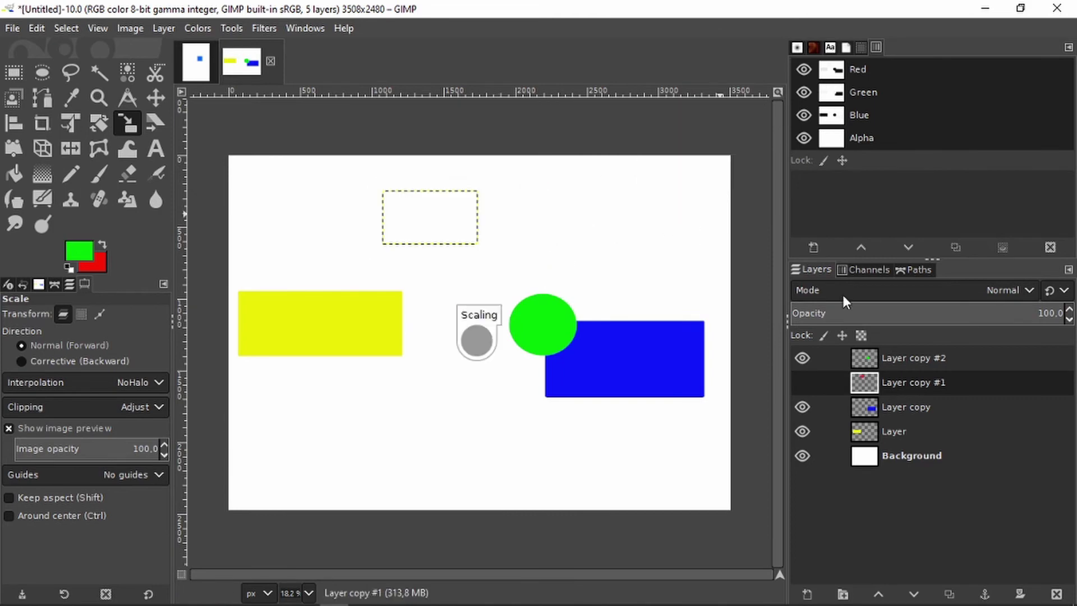
Move the green circle's layer onto the blue rectangle and scale it up to about 813 × 718 px
{"action": "left_click", "coordinate": [901, 358]}
{"action": "left_click_drag", "start_coordinate": [544, 320], "coordinate": [588, 346]}
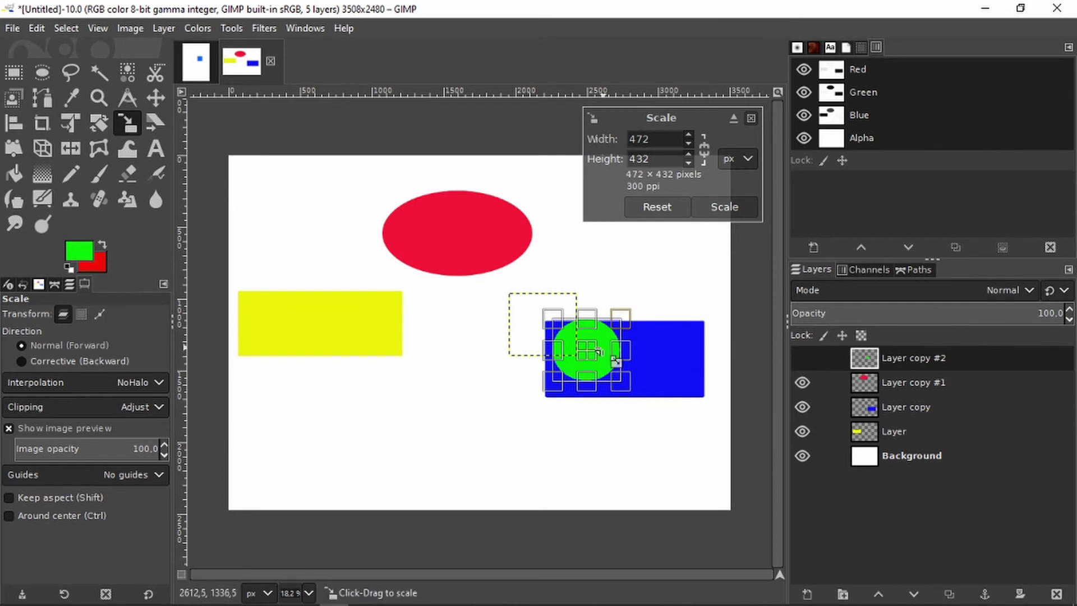
{"action": "left_click_drag", "start_coordinate": [623, 340], "coordinate": [696, 279]}
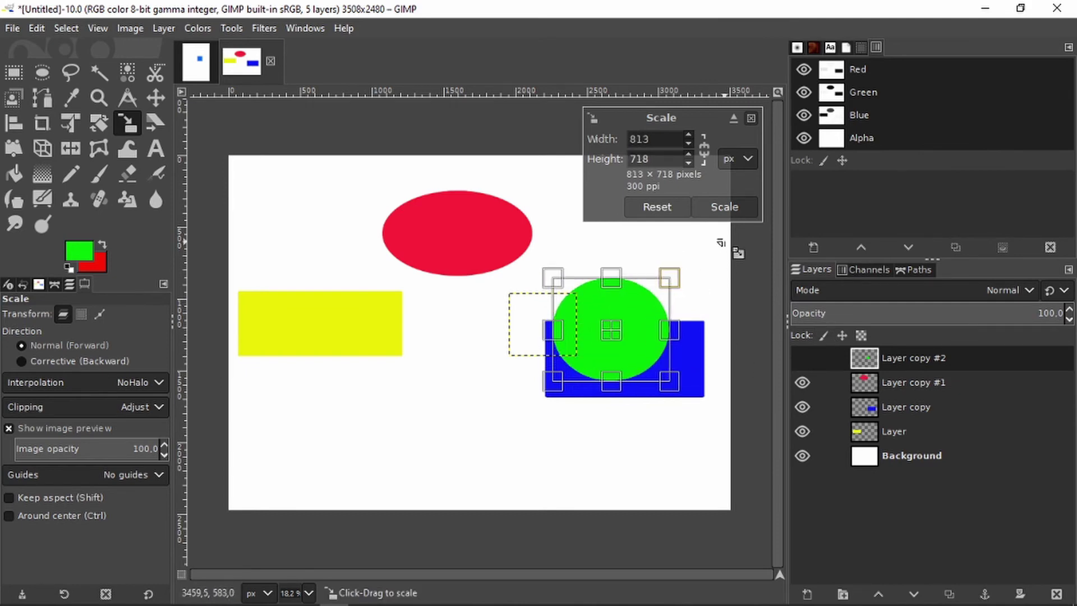
{"action": "left_click", "coordinate": [732, 211]}
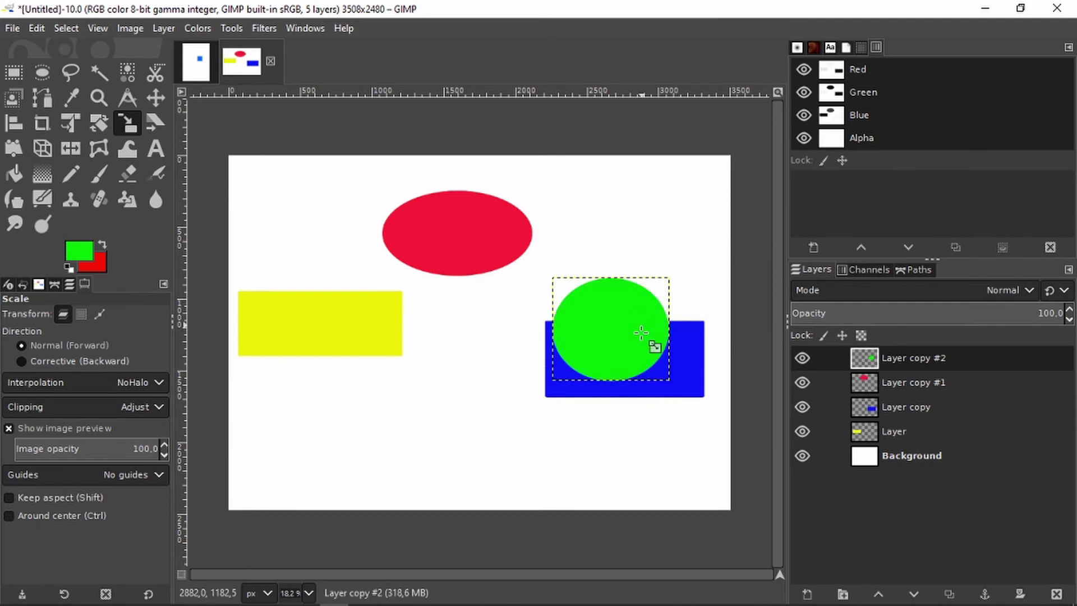
Move the green circle up clear of the blue rectangle, the red ellipse slightly down, and the blue rectangle slightly down and left
{"action": "left_click", "coordinate": [156, 98]}
{"action": "left_click_drag", "start_coordinate": [587, 323], "coordinate": [606, 203]}
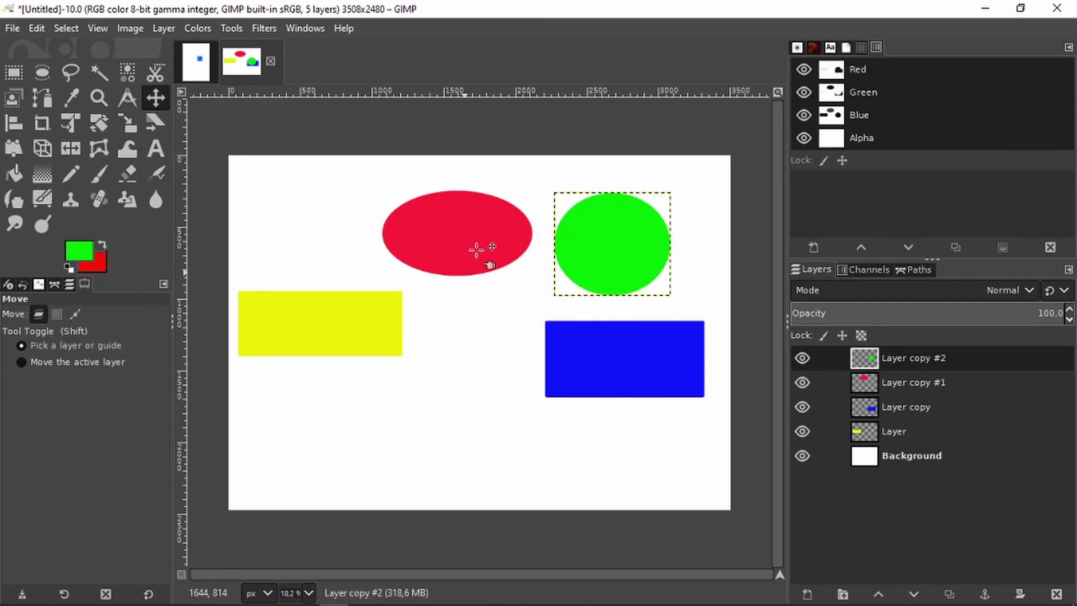
{"action": "left_click_drag", "start_coordinate": [486, 247], "coordinate": [484, 285]}
{"action": "left_click_drag", "start_coordinate": [627, 359], "coordinate": [611, 377]}
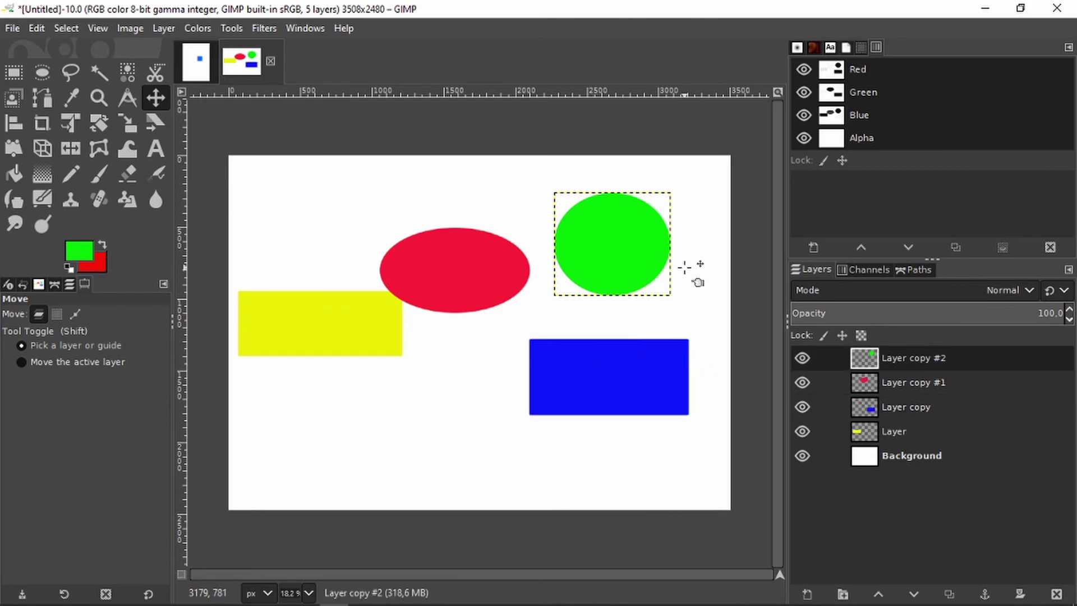
Select all four shapes with the Align tool and distribute them with even horizontal and vertical gaps
{"action": "left_click", "coordinate": [14, 123]}
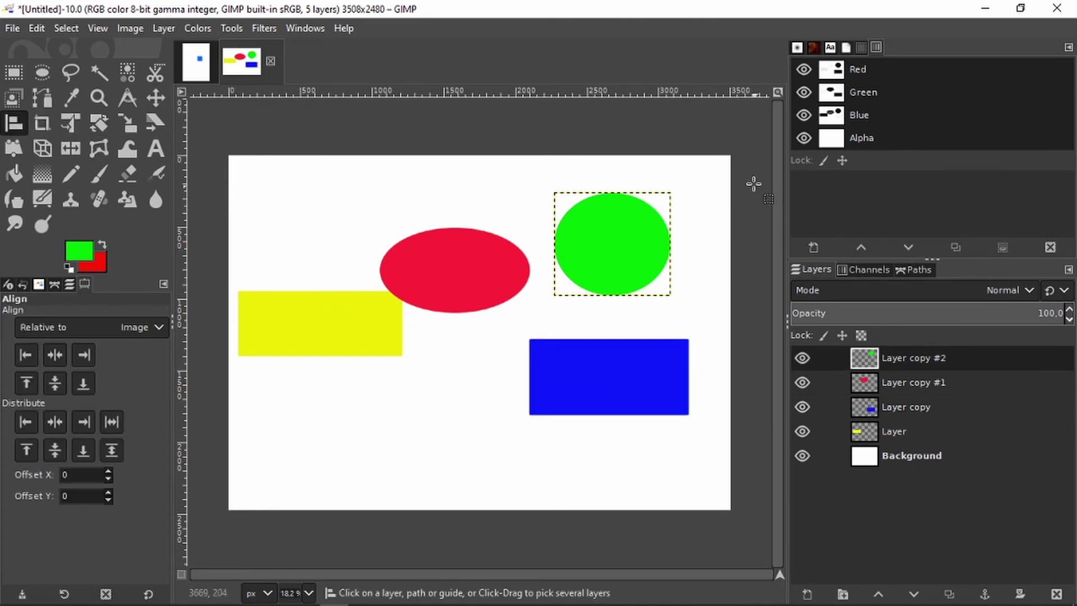
{"action": "left_click_drag", "start_coordinate": [746, 168], "coordinate": [194, 461]}
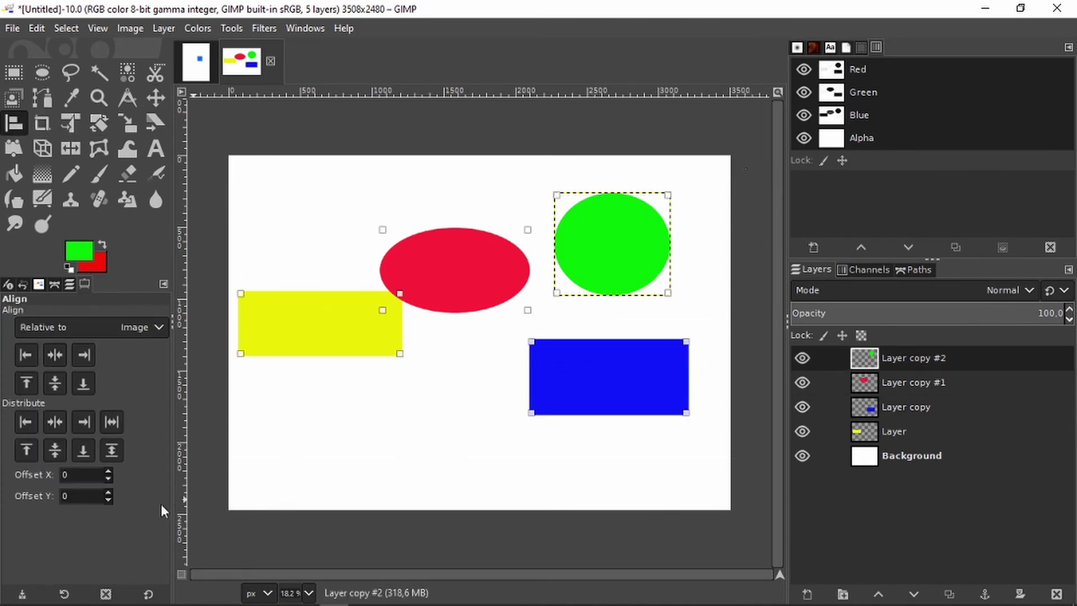
{"action": "left_click", "coordinate": [112, 423]}
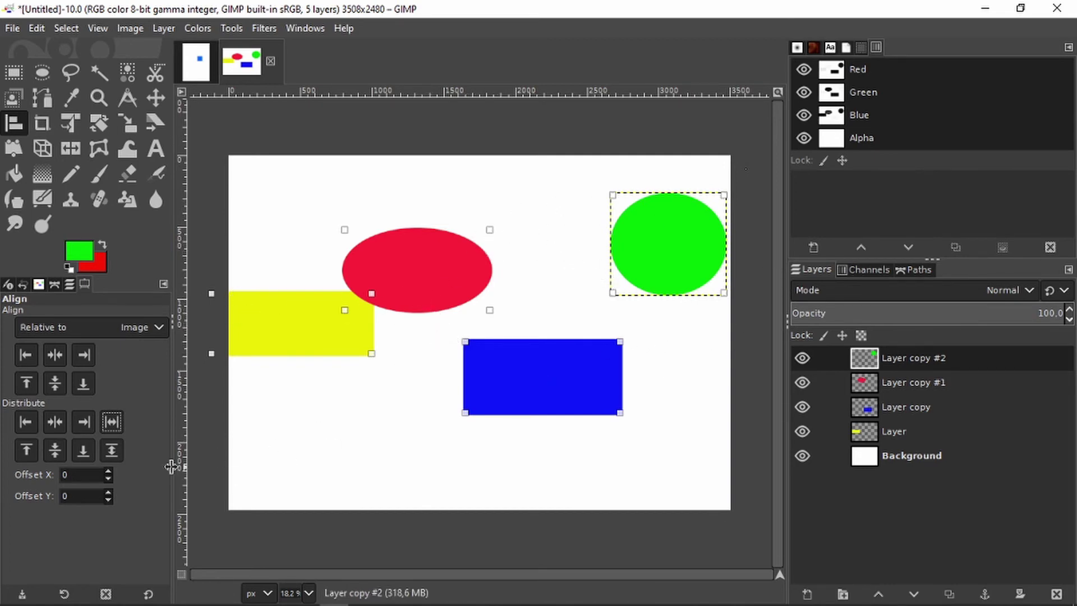
{"action": "left_click", "coordinate": [112, 452]}
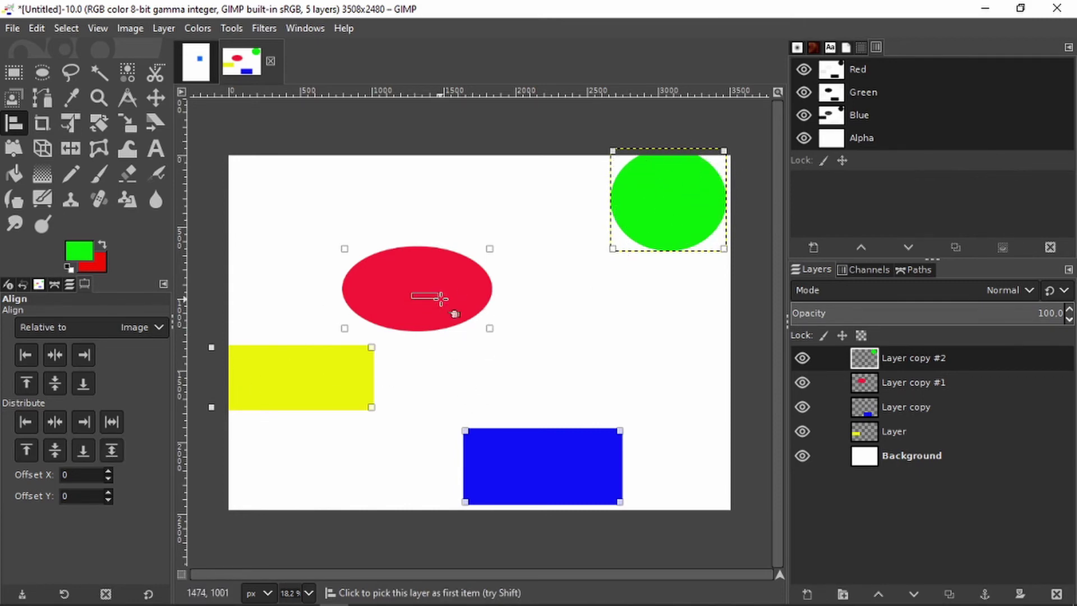
Reselect the shapes for alignment one by one: blue rectangle, yellow rectangle, red ellipse and green circle
{"action": "left_click", "coordinate": [481, 378]}
{"action": "left_click", "coordinate": [543, 464]}
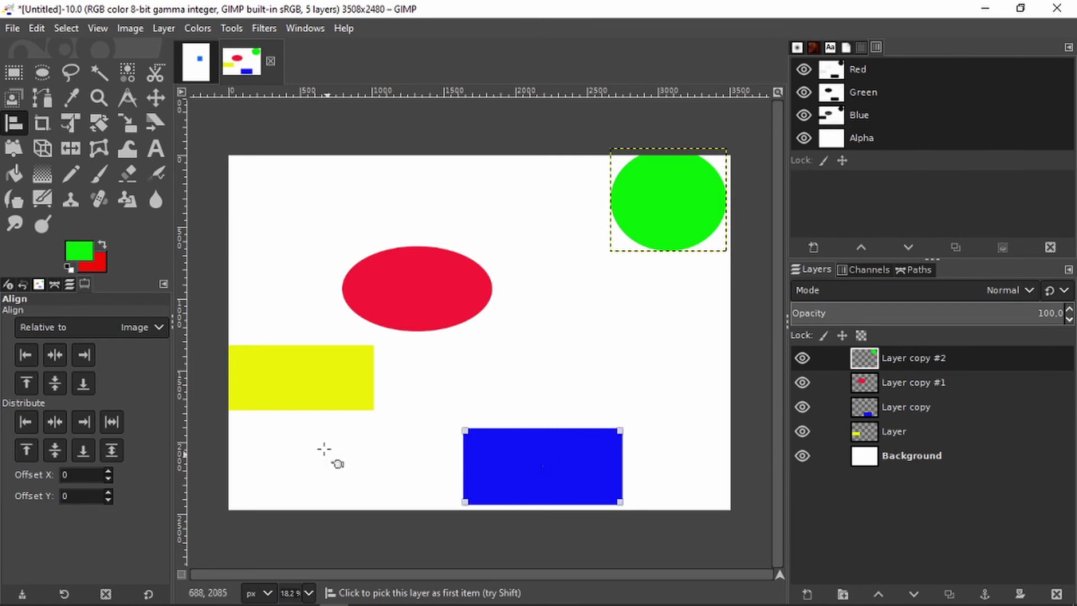
{"action": "left_click", "coordinate": [297, 375], "text": "shift"}
{"action": "left_click", "coordinate": [413, 318], "text": "shift"}
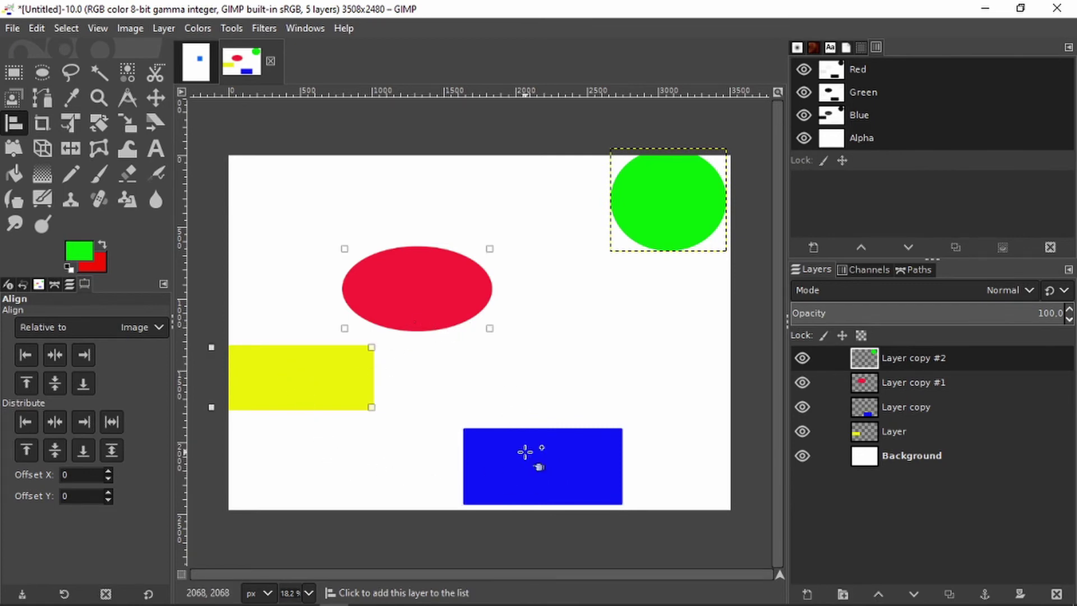
{"action": "left_click", "coordinate": [655, 227], "text": "shift"}
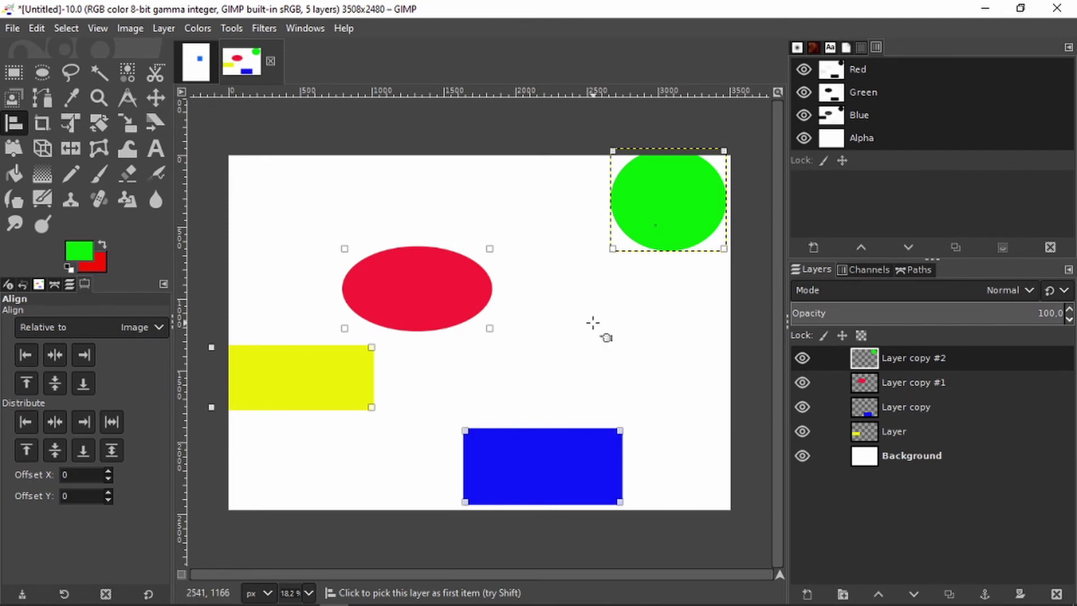
Delete the four shape layers, keeping only the Background layer
{"action": "left_click", "coordinate": [897, 432]}
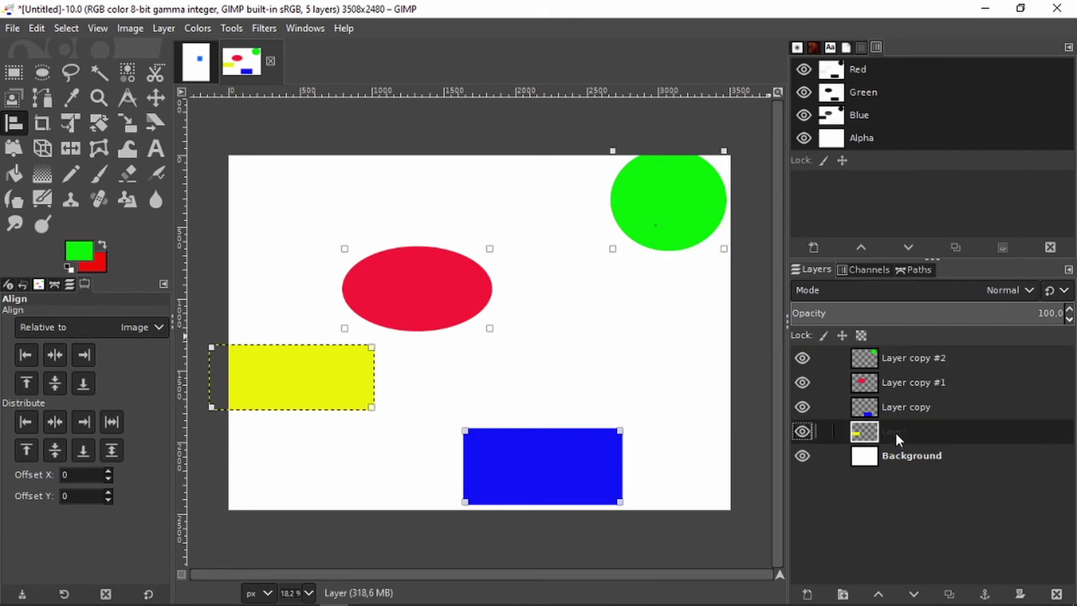
{"action": "left_click", "coordinate": [1057, 594]}
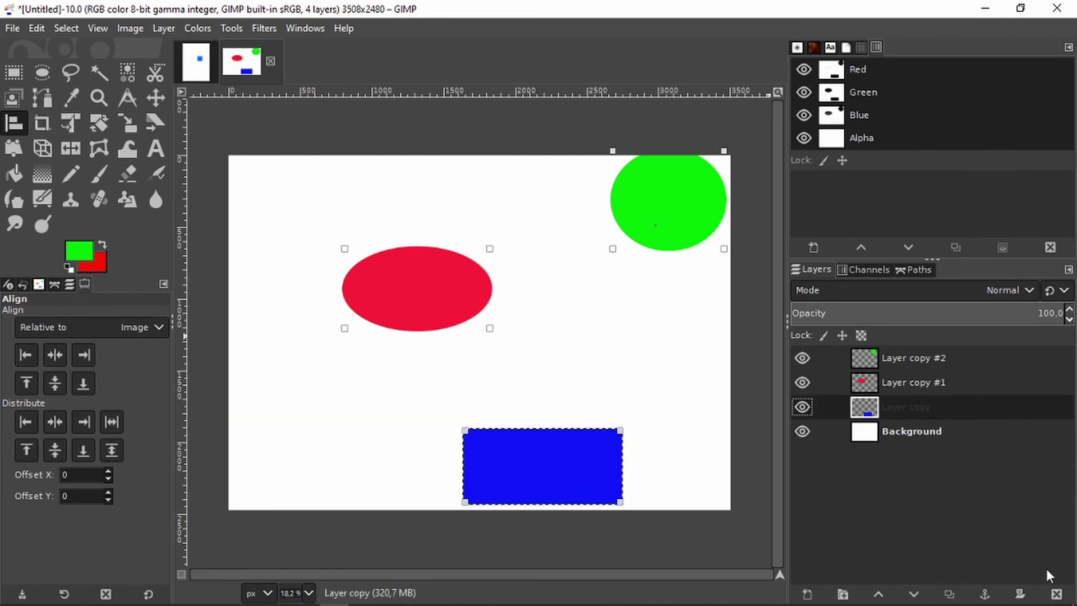
{"action": "left_click", "coordinate": [1057, 594]}
{"action": "left_click", "coordinate": [944, 383]}
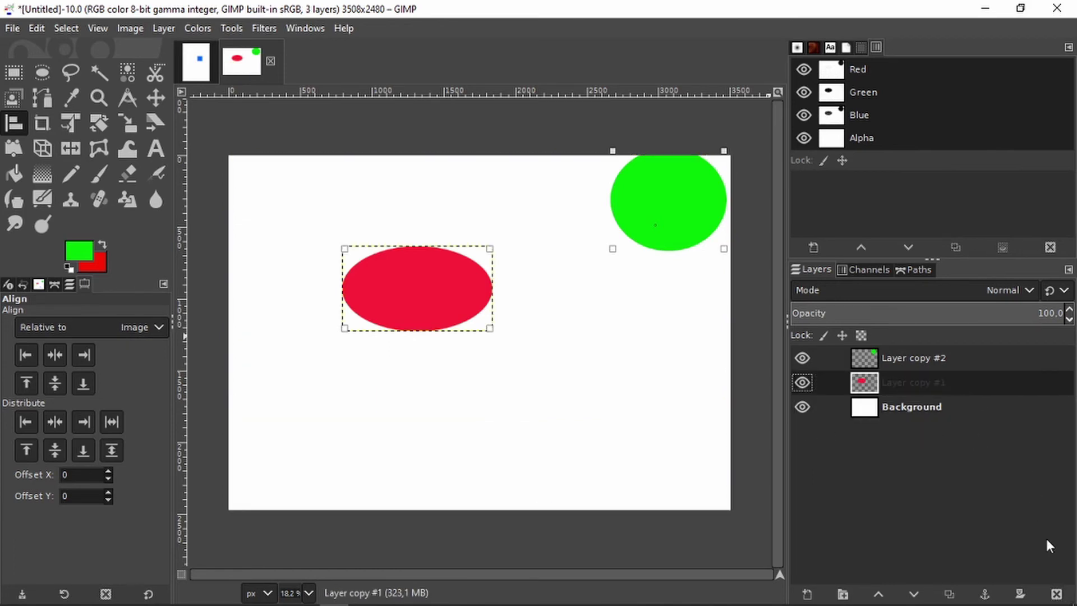
{"action": "left_click", "coordinate": [1057, 594]}
{"action": "left_click", "coordinate": [939, 356]}
{"action": "left_click", "coordinate": [1056, 594]}
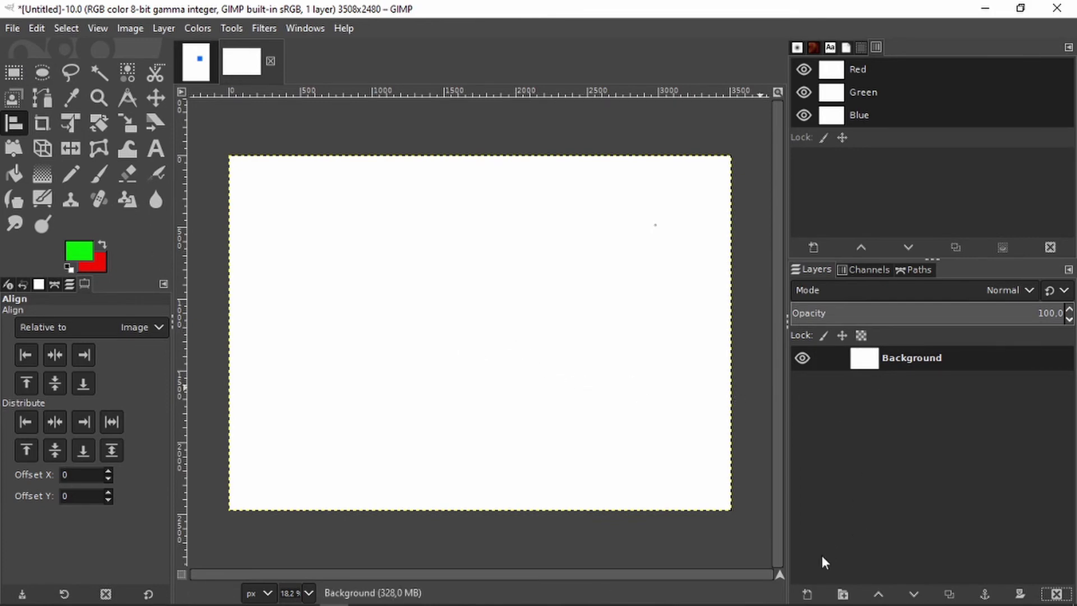
Start a new layer and set its size unit to centimetres
{"action": "left_click", "coordinate": [806, 594]}
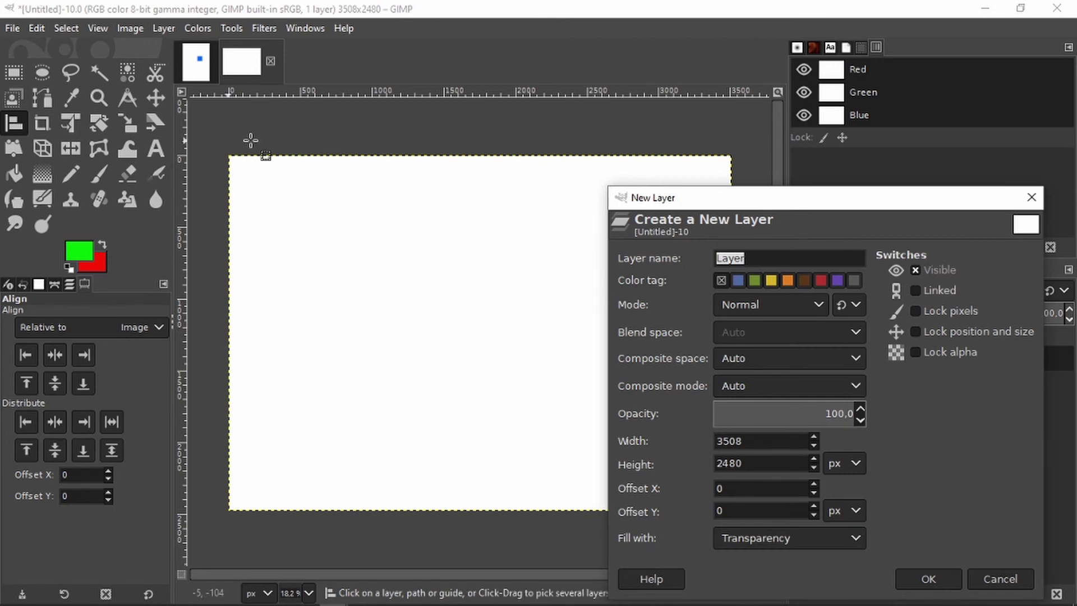
{"action": "left_click_drag", "start_coordinate": [769, 193], "coordinate": [482, 117]}
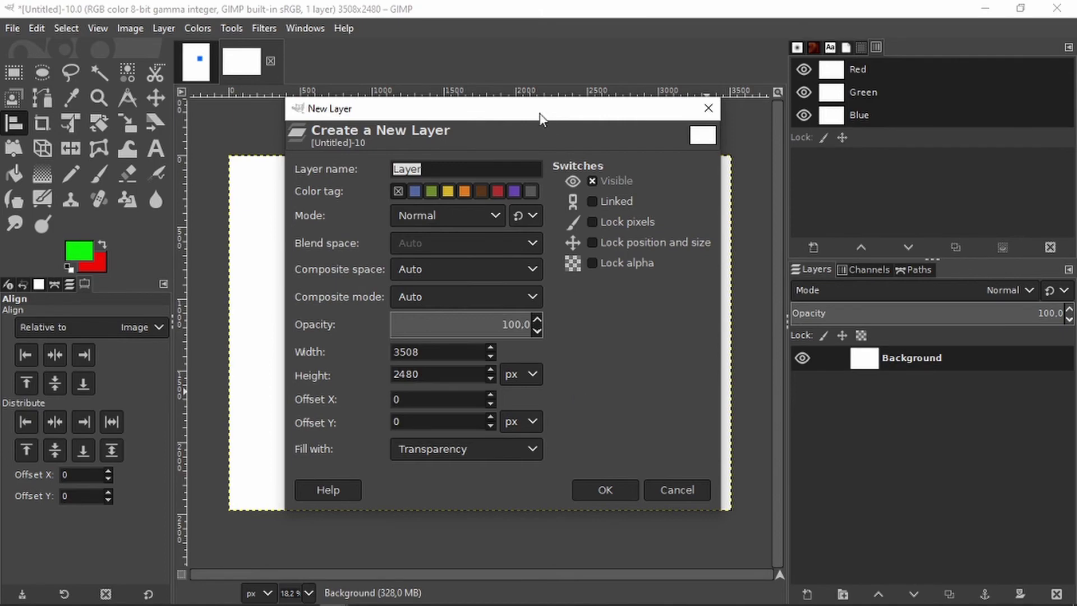
{"action": "left_click_drag", "start_coordinate": [540, 118], "coordinate": [920, 142]}
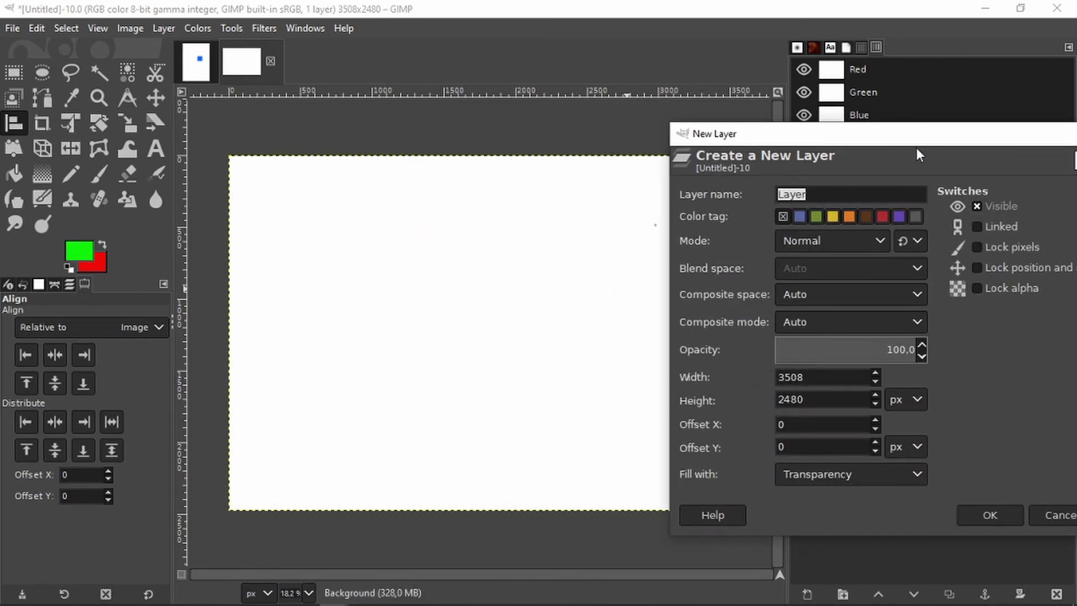
{"action": "left_click_drag", "start_coordinate": [917, 145], "coordinate": [668, 108]}
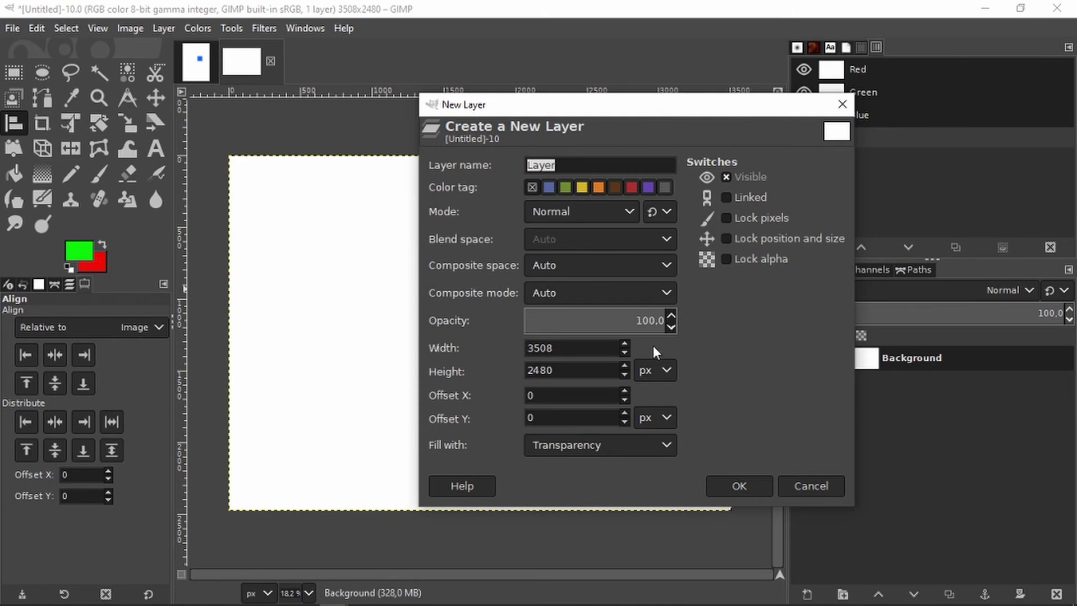
{"action": "left_click", "coordinate": [671, 377]}
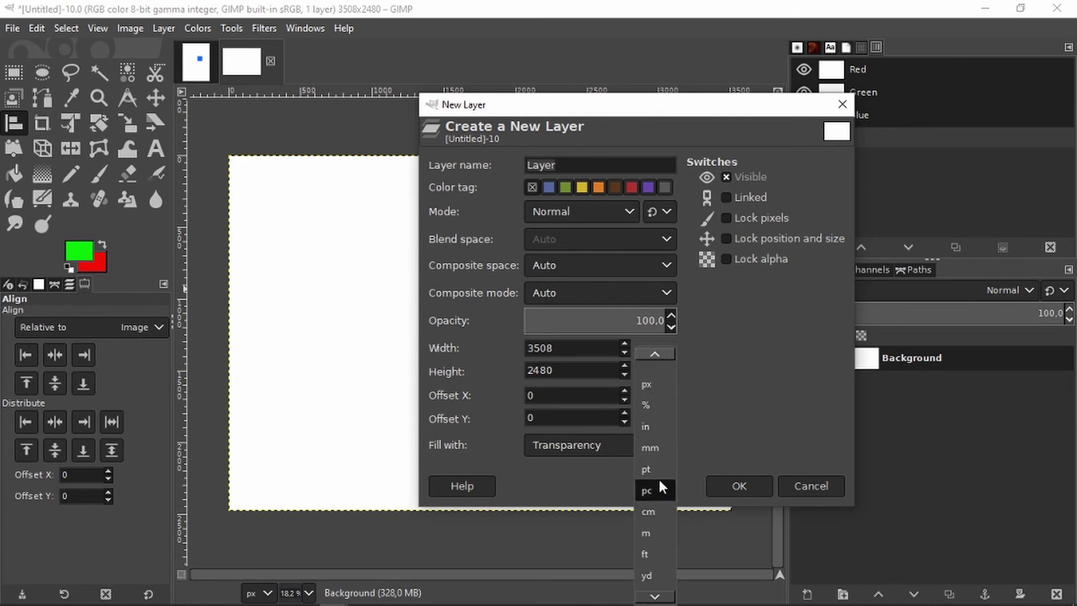
{"action": "left_click", "coordinate": [656, 509]}
{"action": "left_click", "coordinate": [662, 427]}
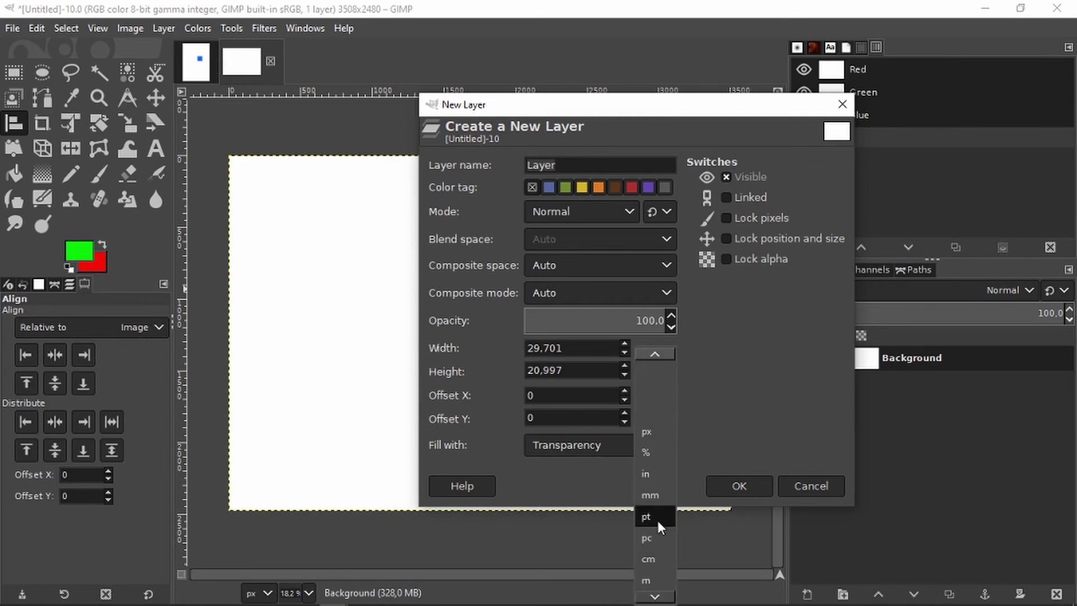
{"action": "left_click", "coordinate": [655, 559]}
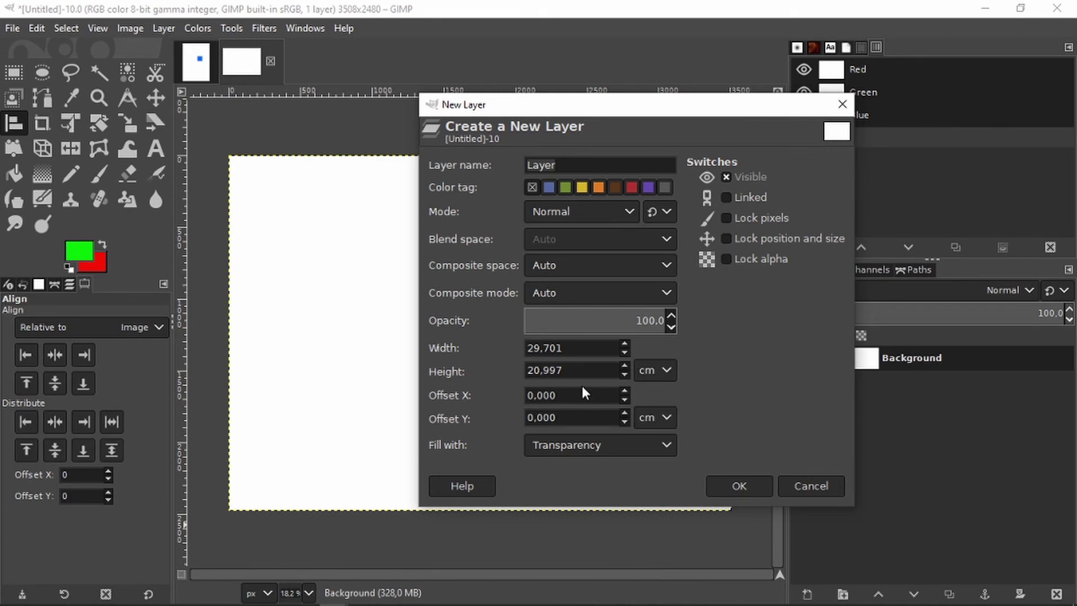
Set the new layer's width to 9.9 cm and its height to 21 cm
{"action": "key", "text": "Tab"}
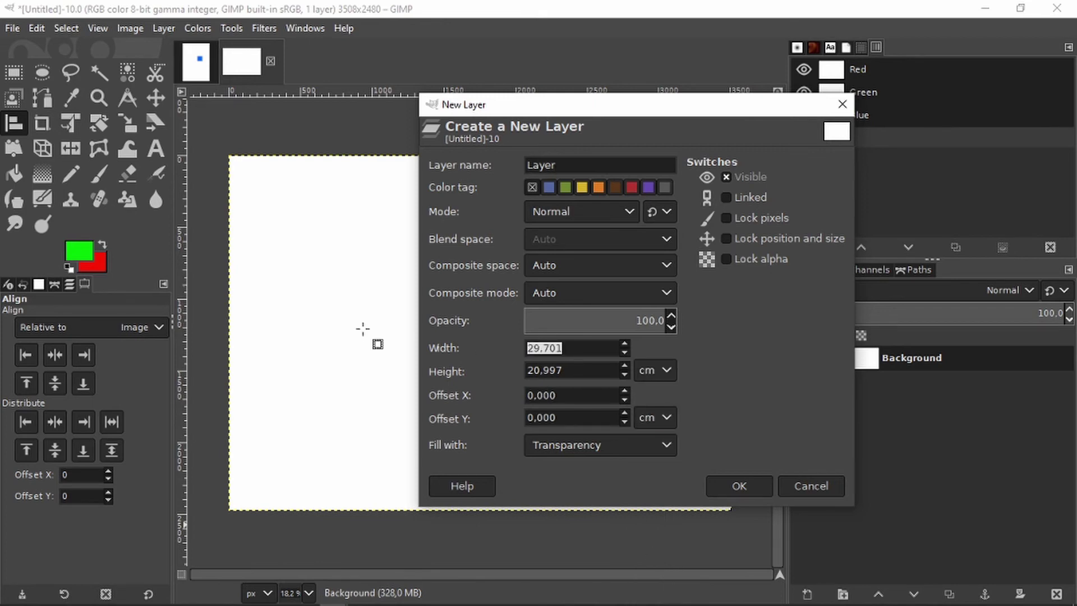
{"action": "type", "text": "9,"}
{"action": "left_click_drag", "start_coordinate": [564, 349], "coordinate": [340, 297]}
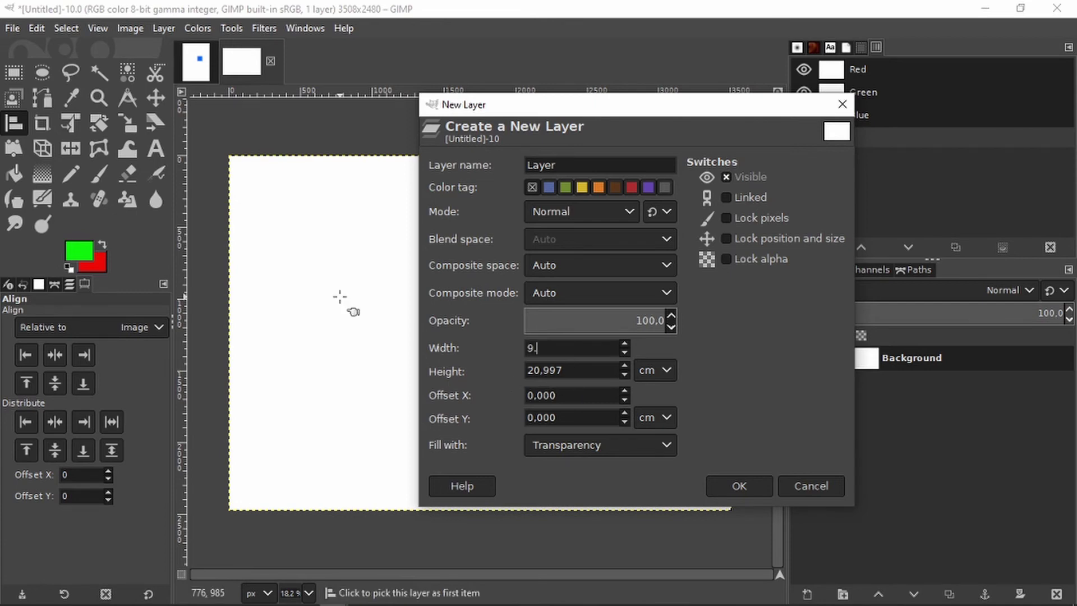
{"action": "type", "text": "9.9"}
{"action": "key", "text": "Tab"}
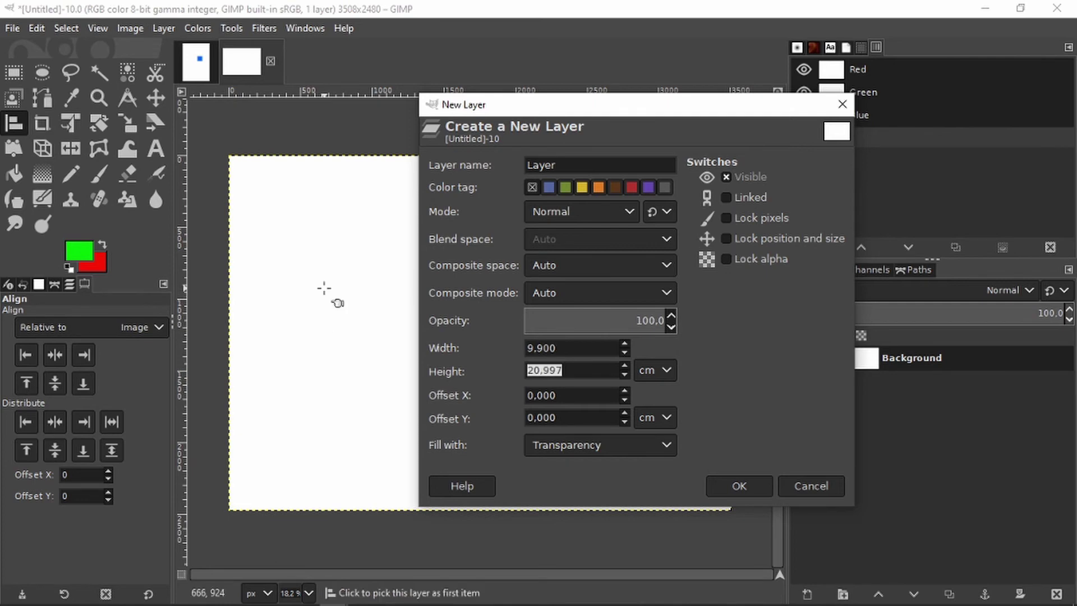
{"action": "type", "text": "21"}
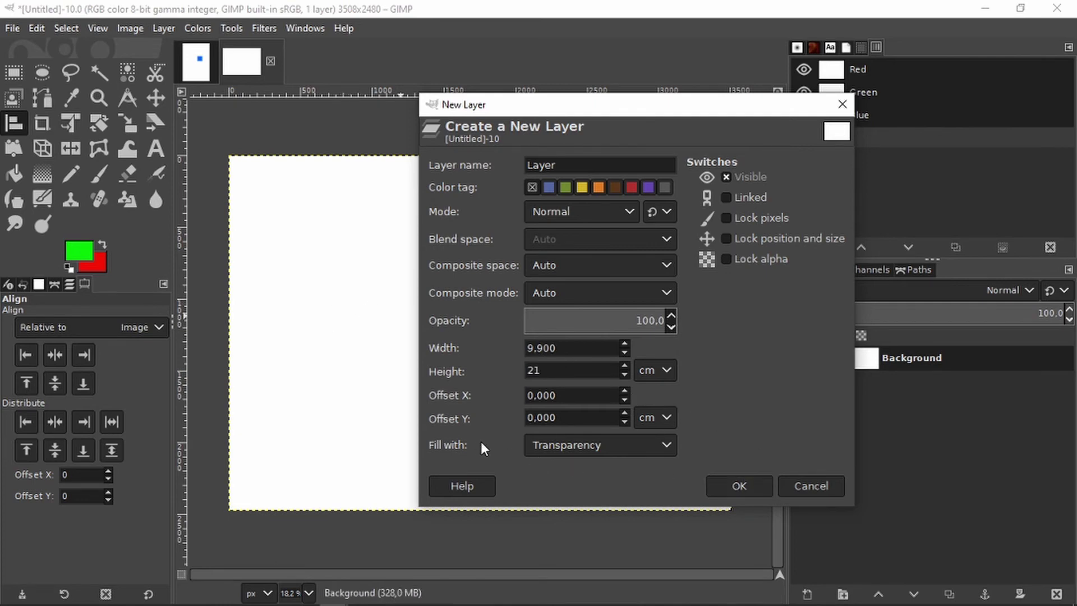
Choose the foreground color as the new layer's fill and create the layer
{"action": "left_click", "coordinate": [563, 444]}
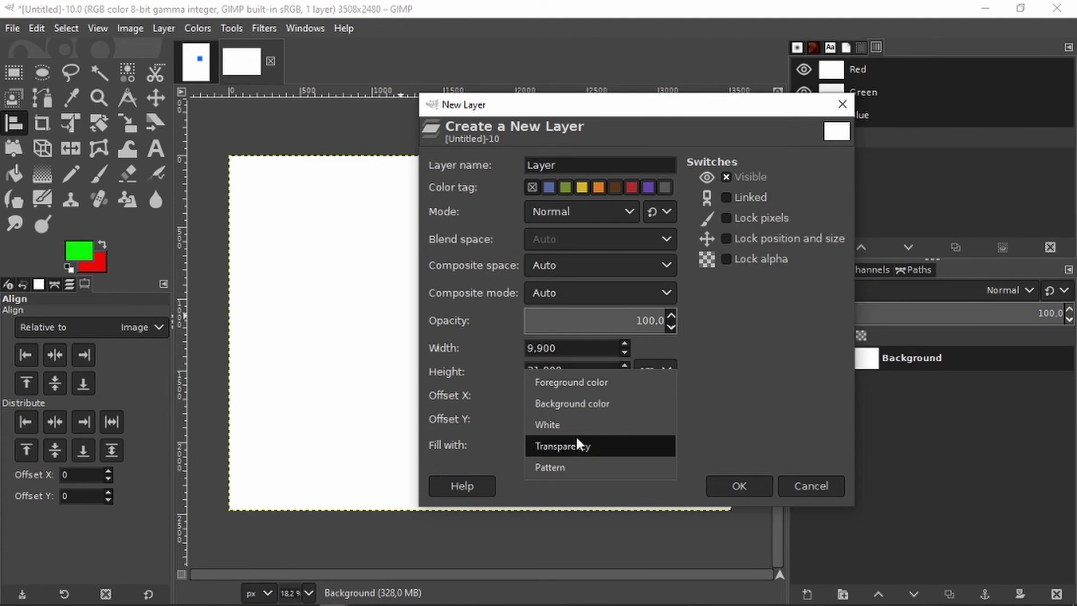
{"action": "left_click", "coordinate": [580, 384]}
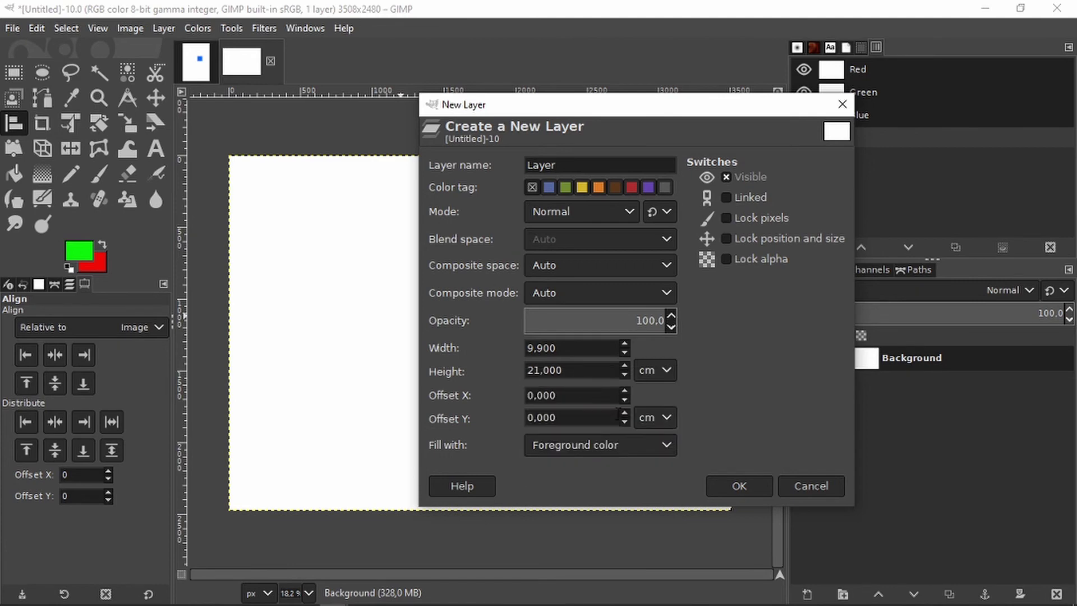
{"action": "left_click", "coordinate": [741, 486]}
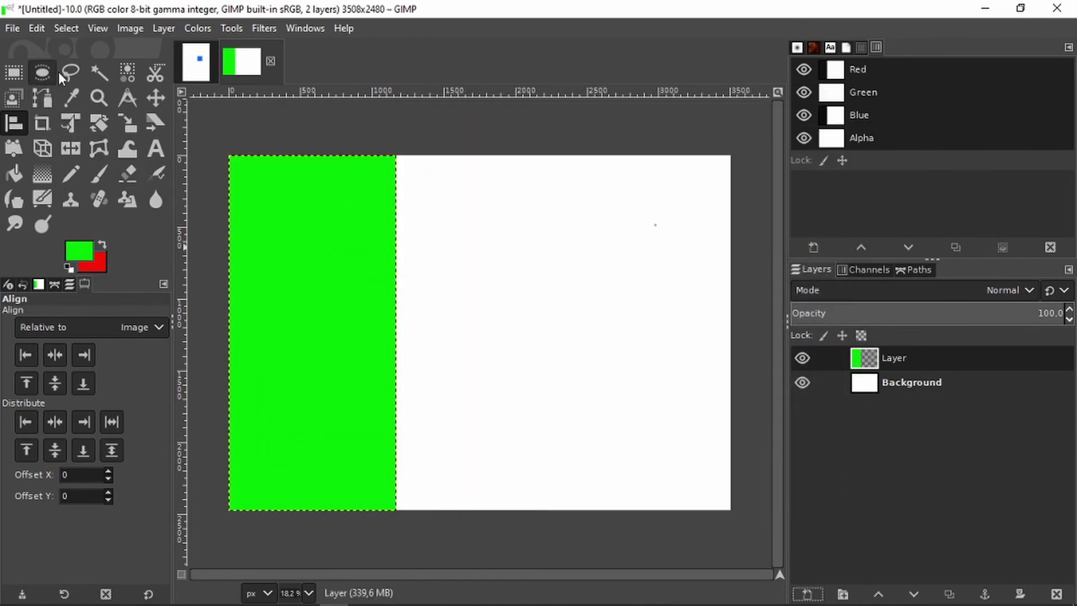
Duplicate the green layer and move the duplicate right, leaving a narrow white gap beside the original
{"action": "left_click", "coordinate": [156, 97]}
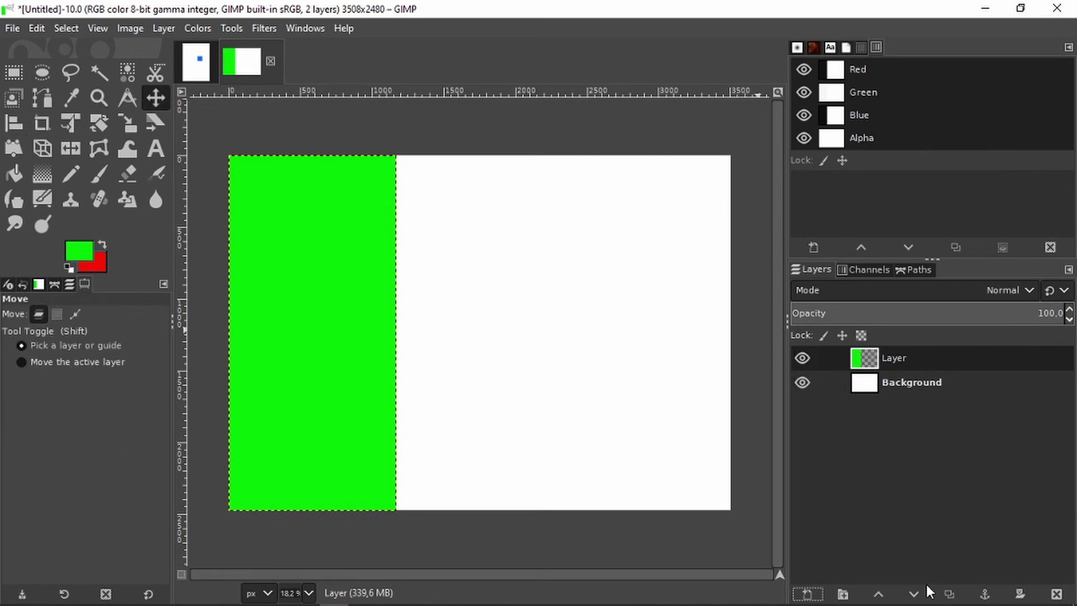
{"action": "left_click", "coordinate": [949, 595]}
{"action": "left_click_drag", "start_coordinate": [280, 268], "coordinate": [456, 268]}
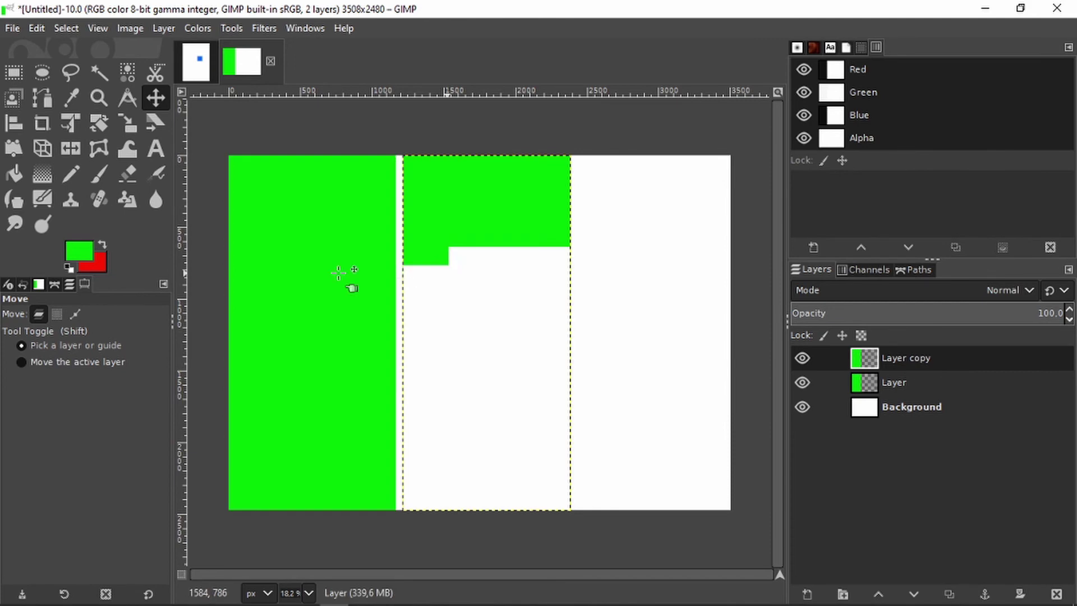
Swap the foreground and background colors and bucket-fill the duplicated strip with red
{"action": "left_click", "coordinate": [102, 247]}
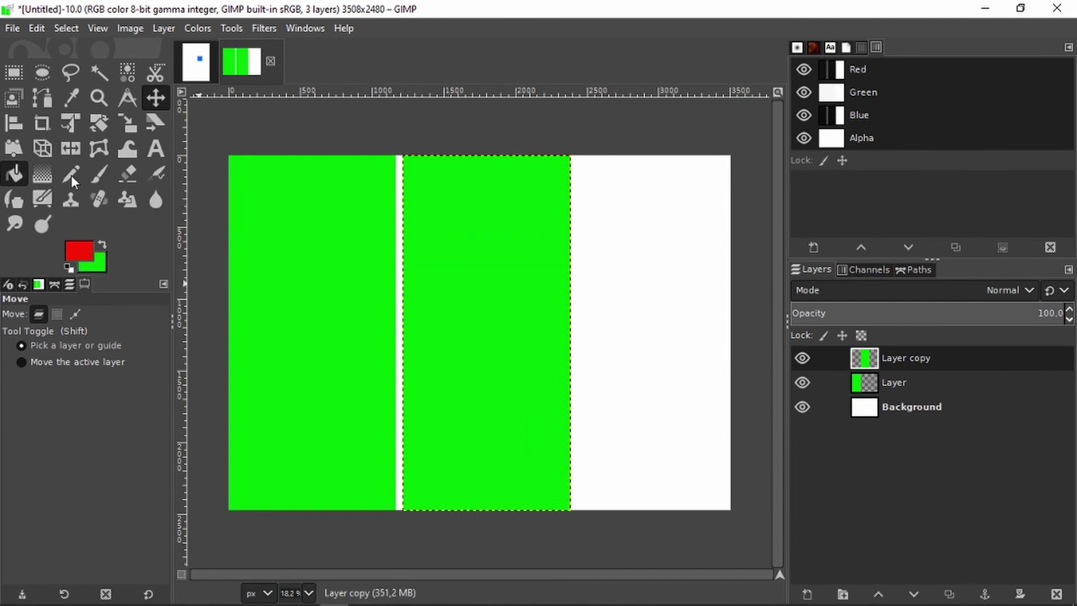
{"action": "left_click", "coordinate": [14, 174]}
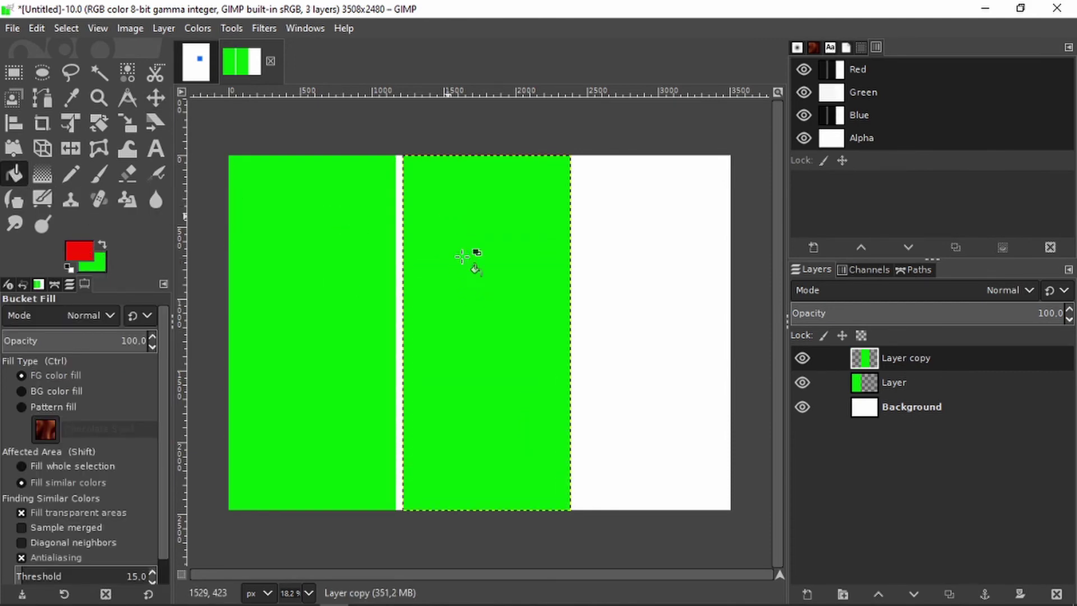
{"action": "left_click", "coordinate": [471, 254]}
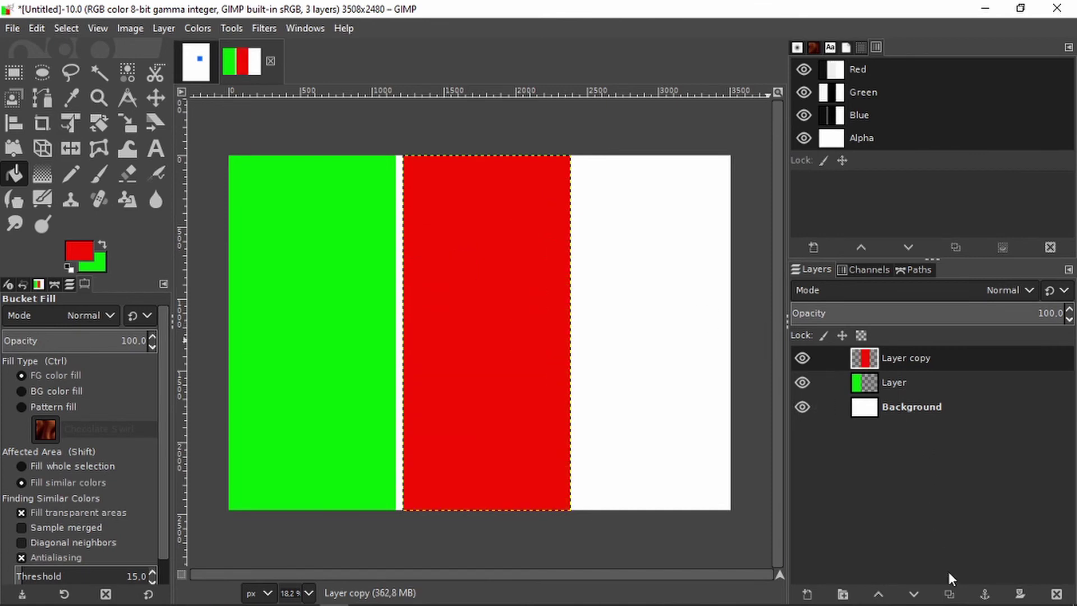
Duplicate the red strip's layer, set the foreground color to blue (0613f0) and bucket-fill the duplicate with it
{"action": "left_click", "coordinate": [950, 594]}
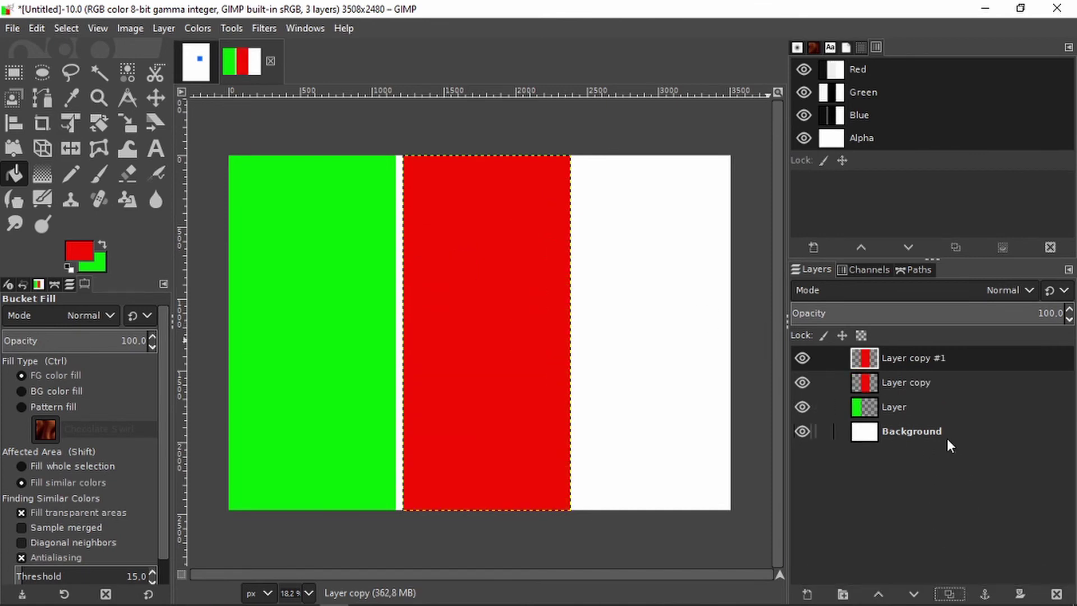
{"action": "left_click", "coordinate": [85, 253]}
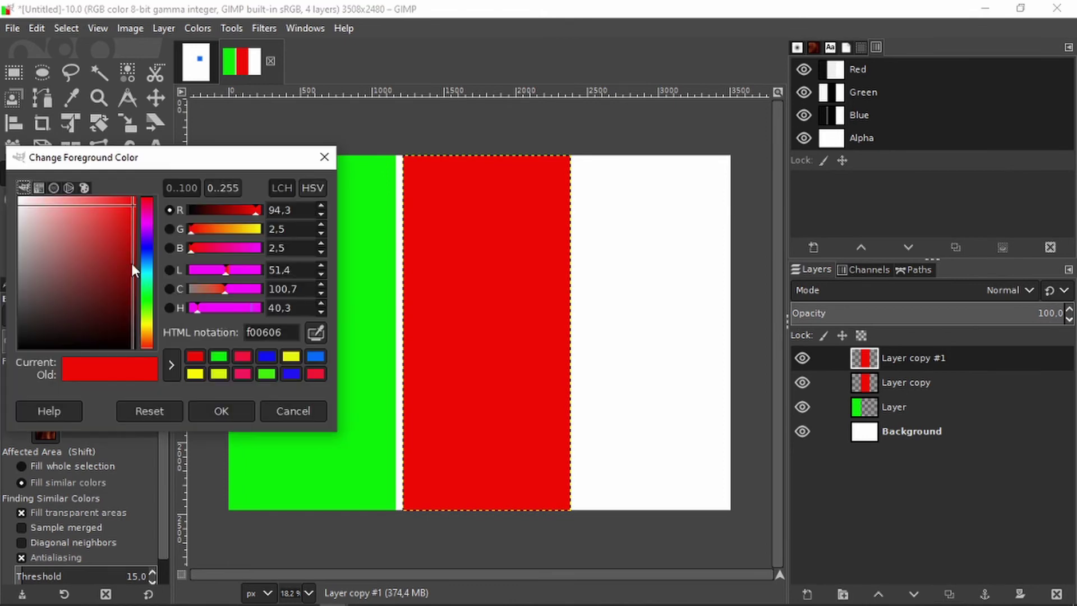
{"action": "left_click", "coordinate": [149, 248]}
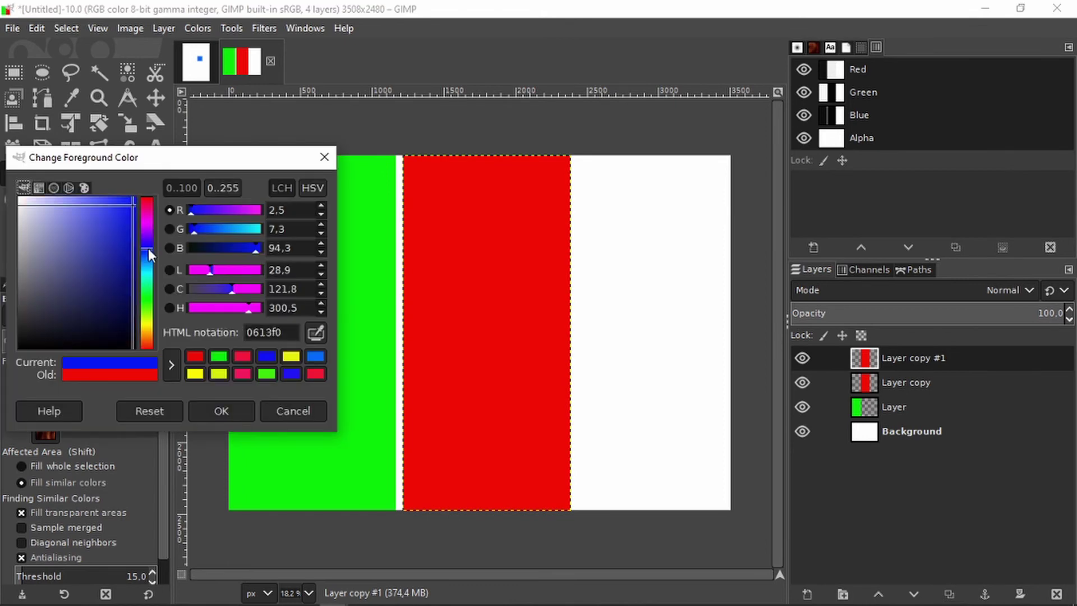
{"action": "left_click", "coordinate": [200, 410]}
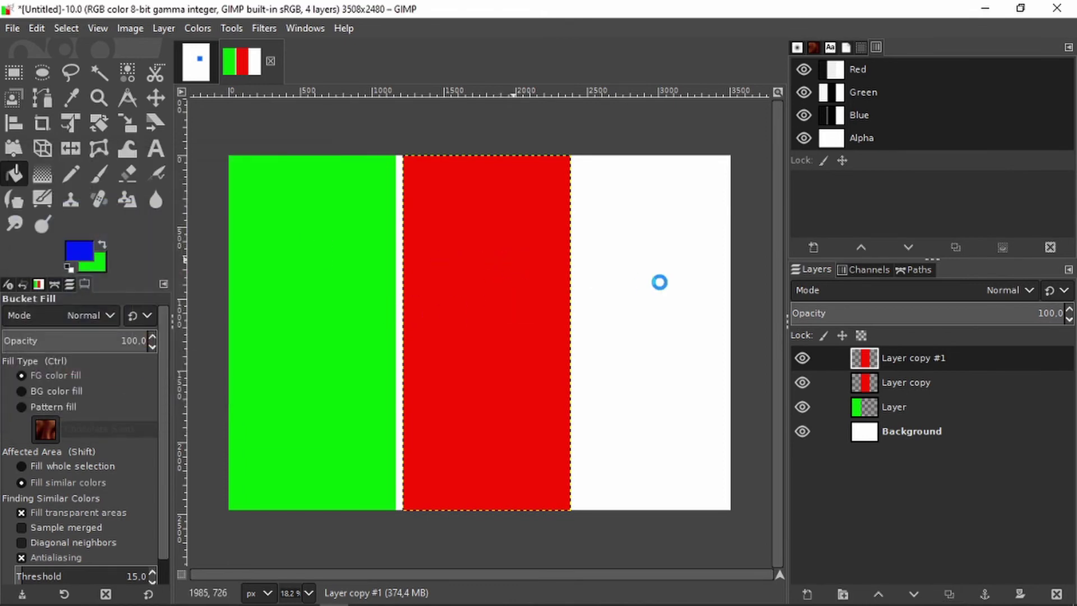
{"action": "left_click", "coordinate": [513, 202]}
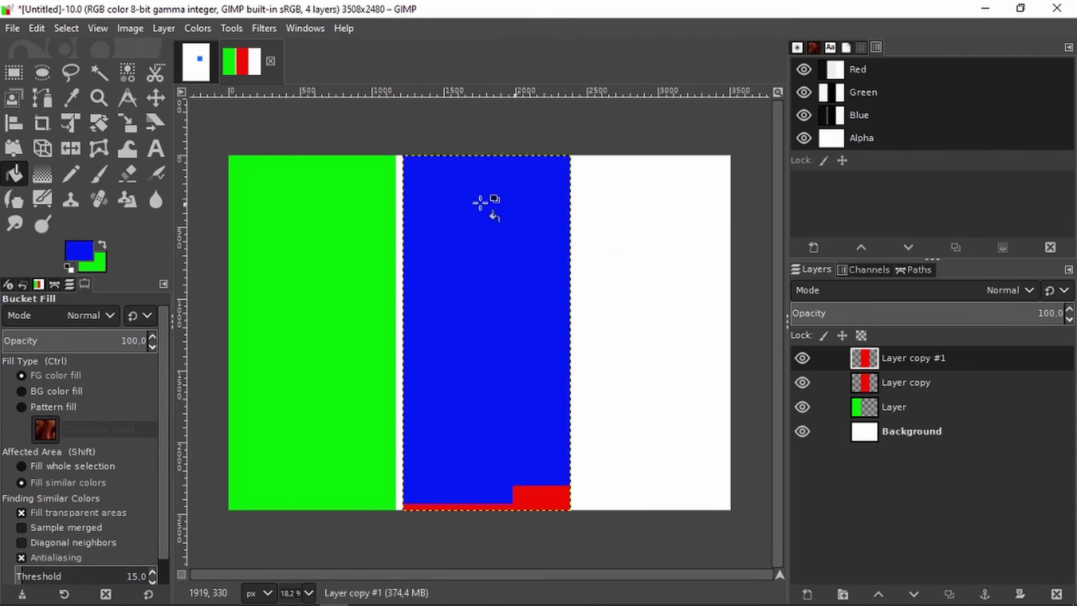
Move the blue strip to the right of the canvas, slightly overlapping the red strip and extending above the canvas edge
{"action": "left_click", "coordinate": [159, 96]}
{"action": "left_click_drag", "start_coordinate": [441, 235], "coordinate": [620, 228]}
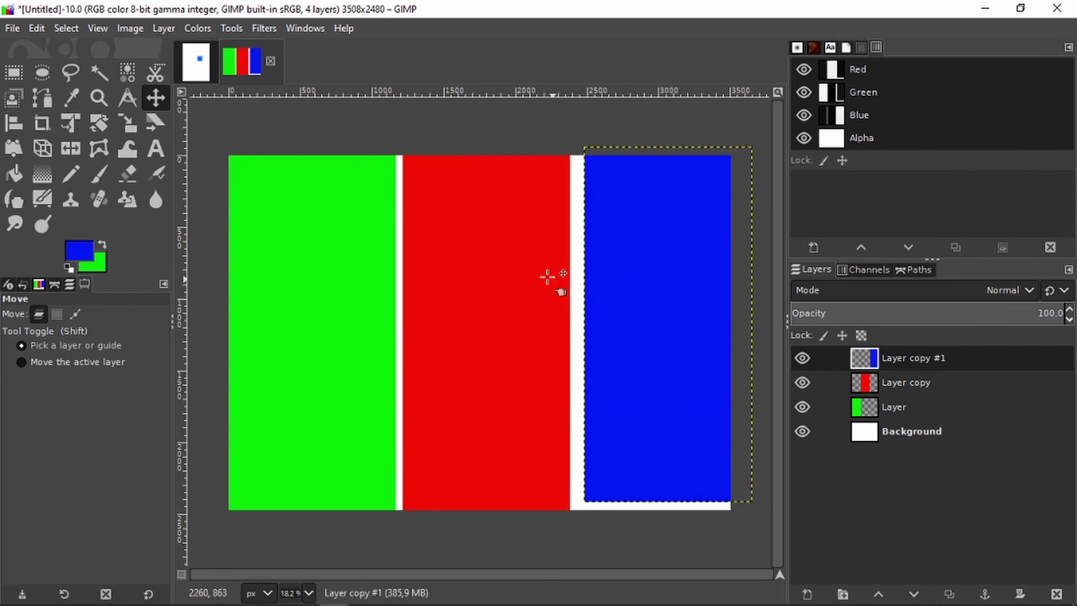
{"action": "scroll", "coordinate": [483, 251], "scroll_direction": "down", "scroll_amount": 2}
{"action": "left_click_drag", "start_coordinate": [446, 308], "coordinate": [364, 251]}
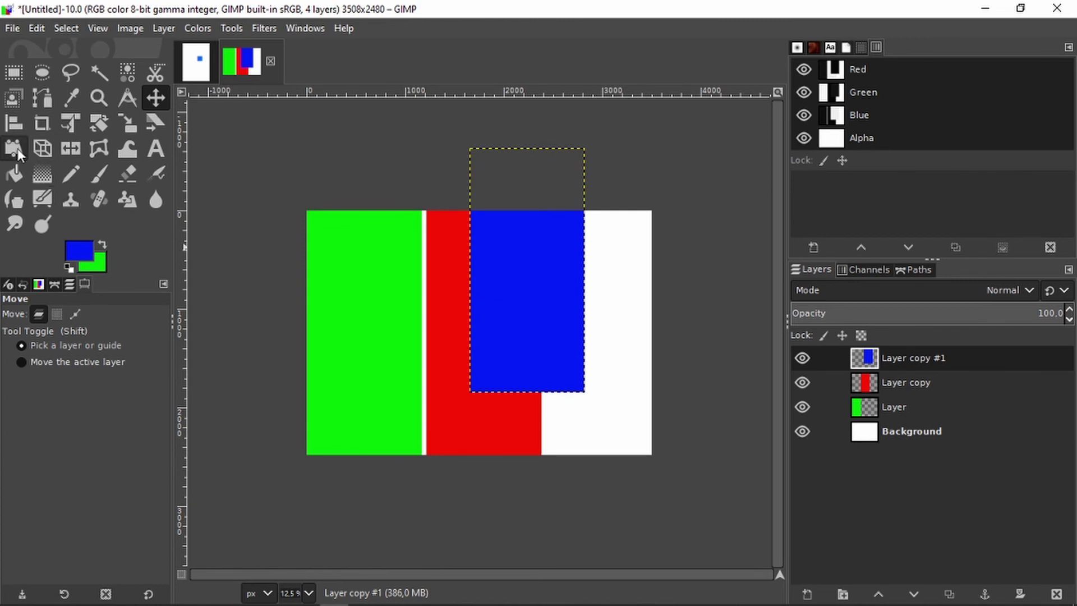
{"action": "left_click_drag", "start_coordinate": [561, 271], "coordinate": [620, 316]}
Select the blue, red and green strips with the Align tool and distribute them by their vertical centers relative to the image
{"action": "key", "text": "q"}
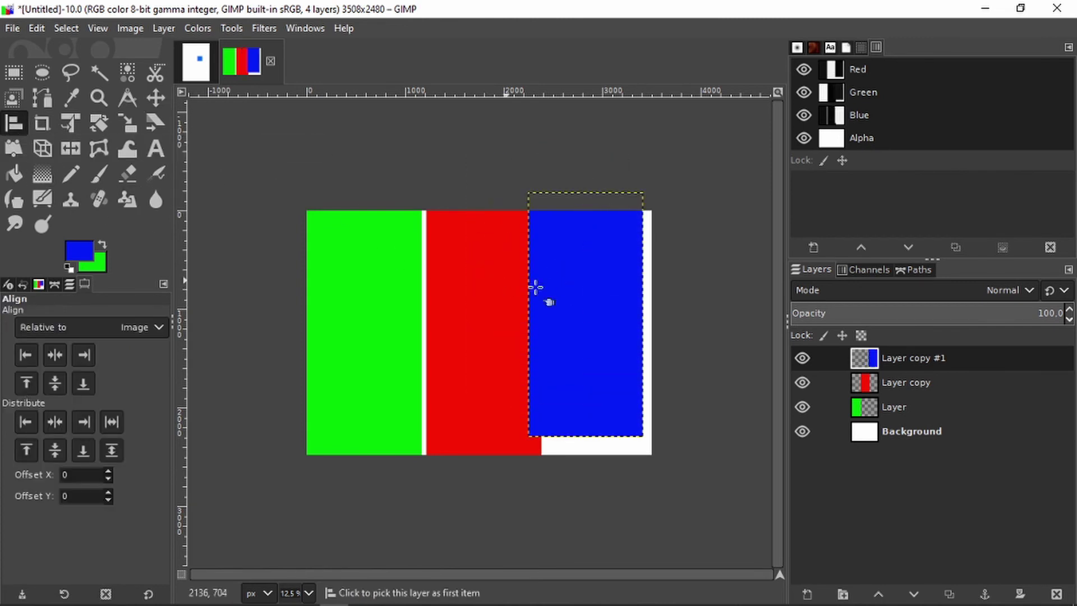
{"action": "left_click", "coordinate": [453, 291]}
{"action": "left_click", "coordinate": [351, 298], "text": "shift"}
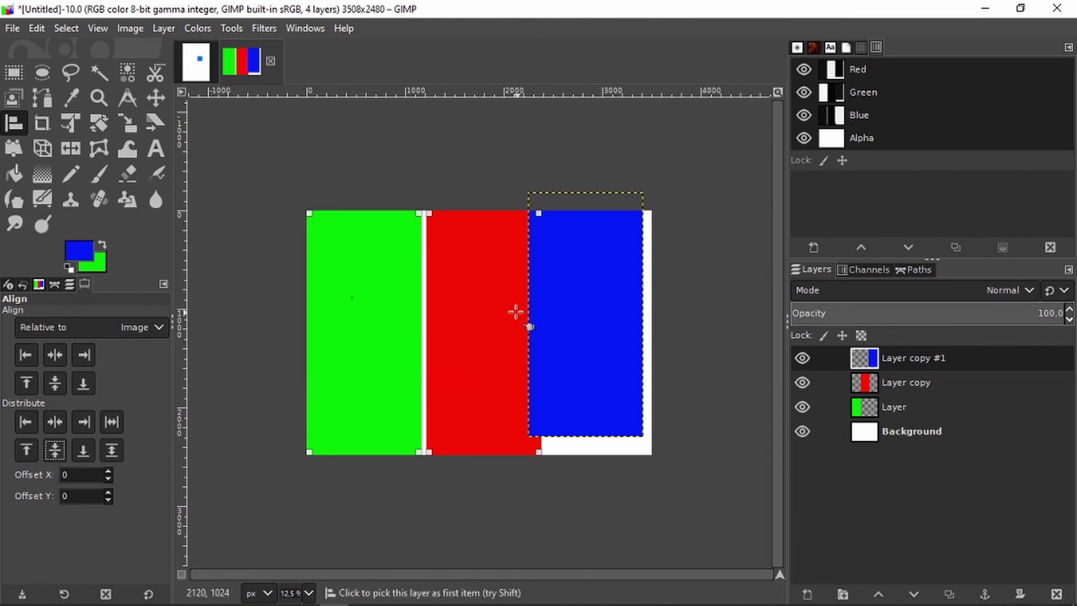
{"action": "scroll", "coordinate": [513, 310], "scroll_direction": "up", "scroll_amount": 1}
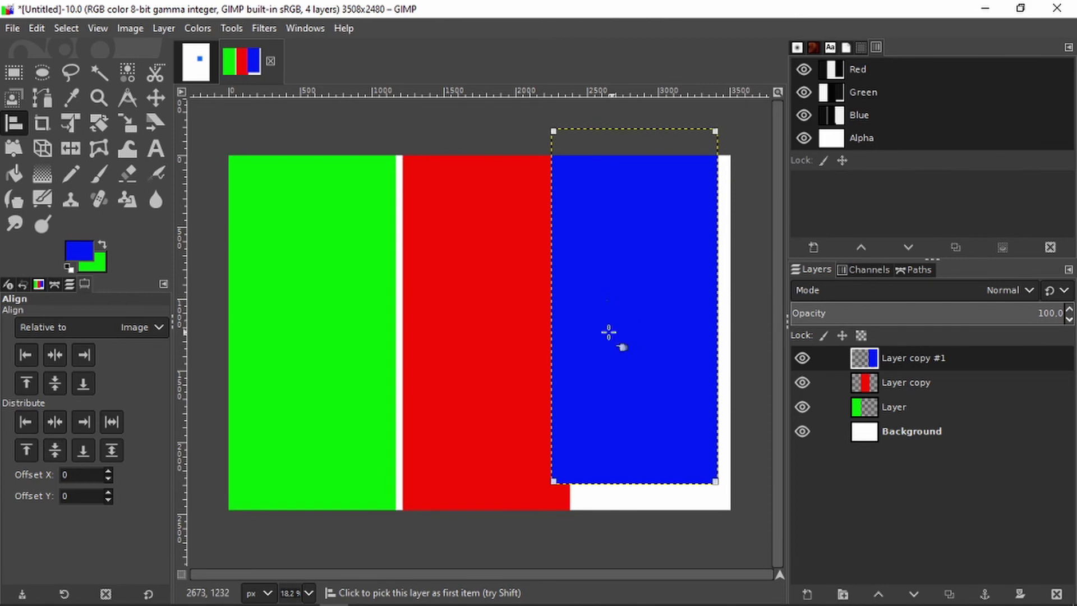
{"action": "left_click", "coordinate": [481, 297], "text": "shift"}
{"action": "left_click", "coordinate": [303, 306], "text": "shift"}
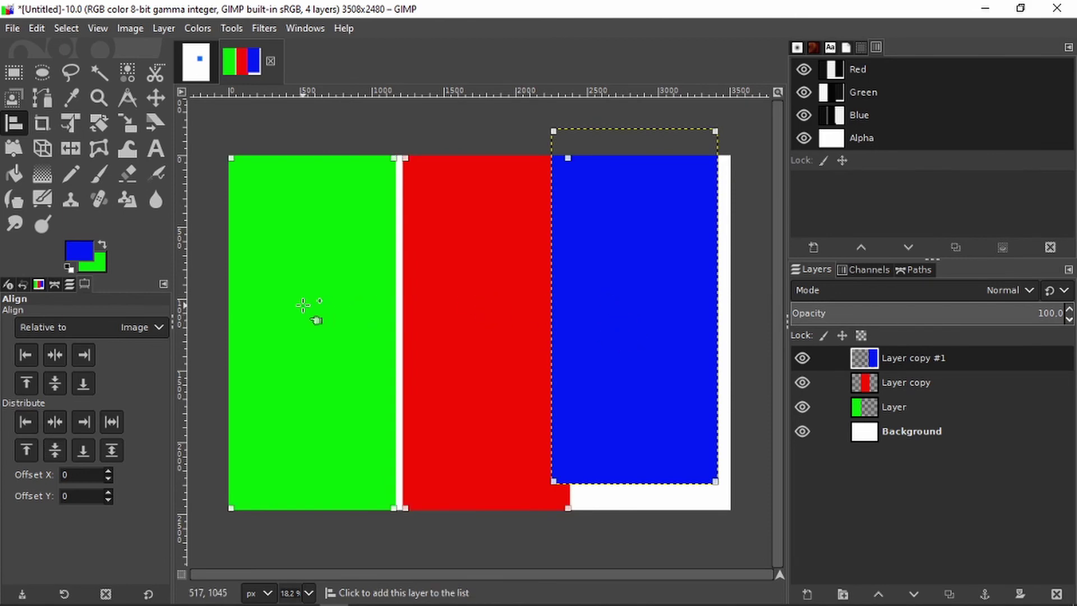
{"action": "left_click", "coordinate": [61, 450]}
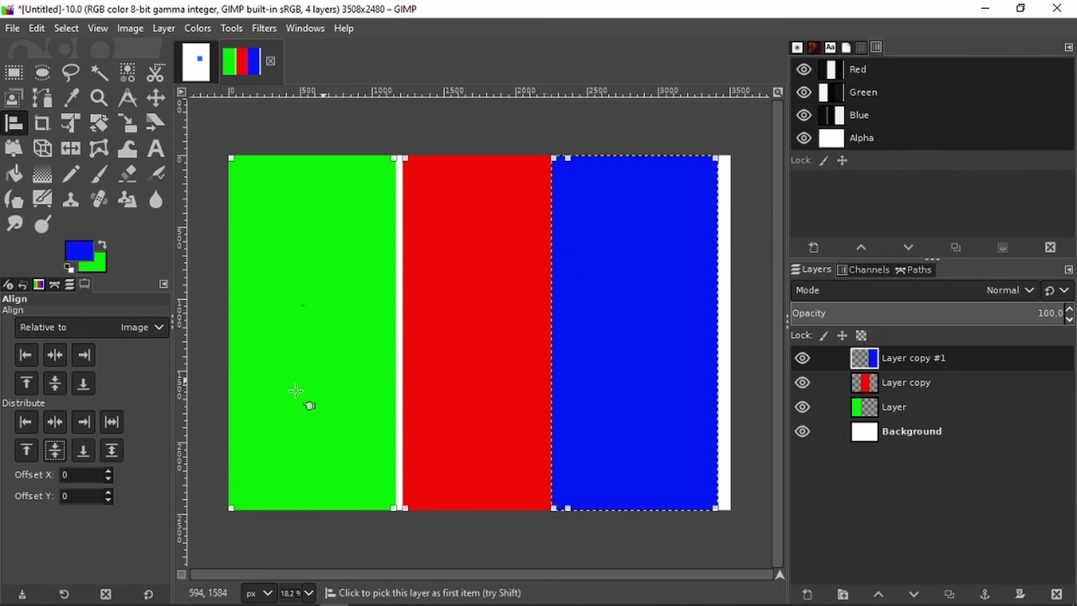
Distribute the three strips evenly in the horizontal, try even vertical distribution, and distribute them again by their vertical centers
{"action": "left_click", "coordinate": [110, 423]}
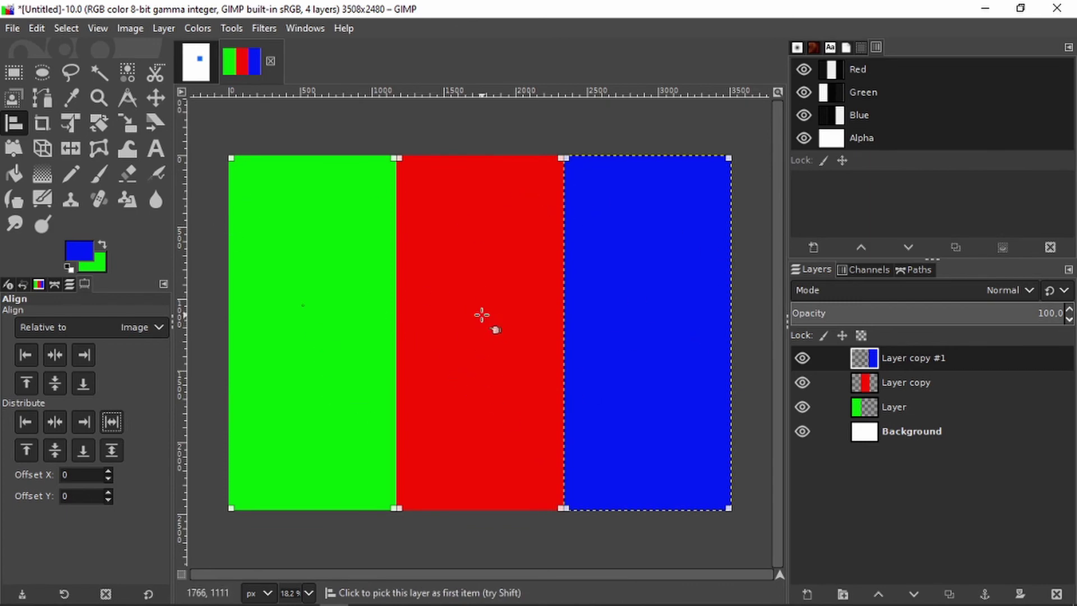
{"action": "left_click", "coordinate": [116, 449]}
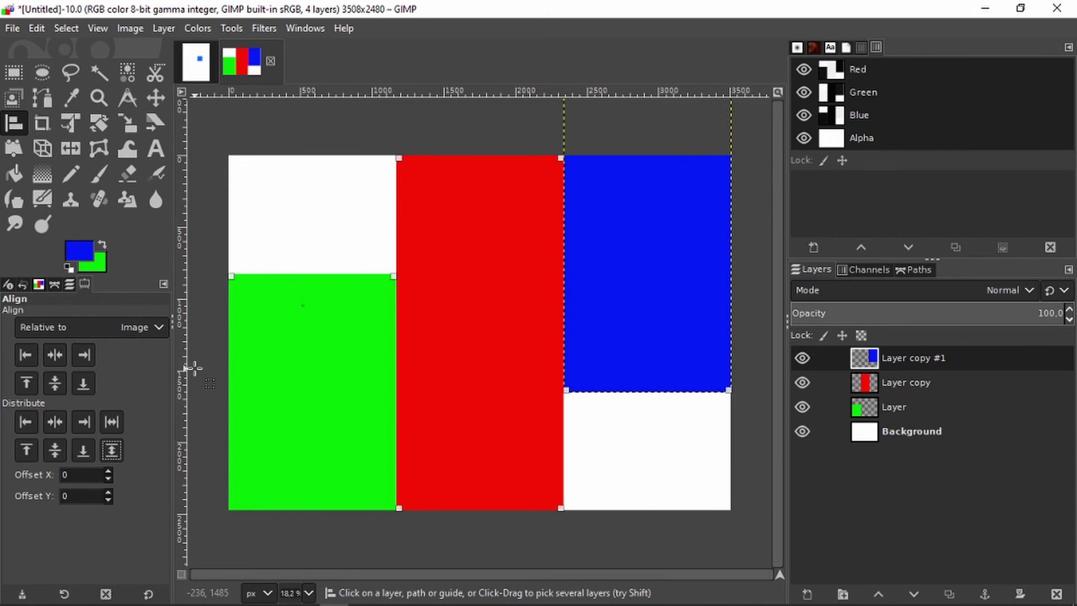
{"action": "left_click", "coordinate": [55, 450]}
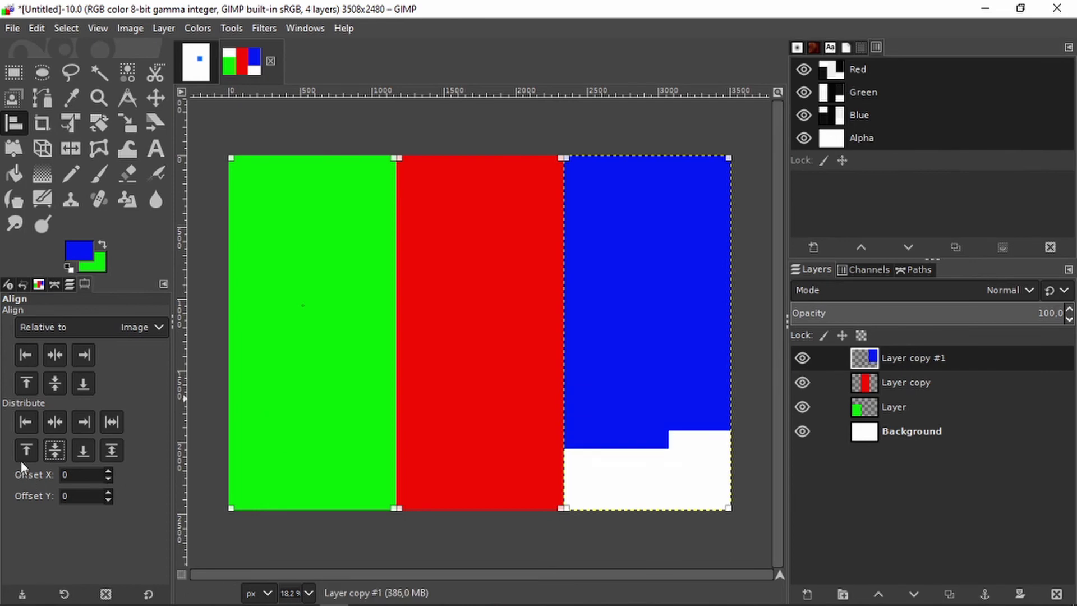
Distribute the strips by their left edges and by their right edges, and spread them evenly in the horizontal
{"action": "left_click", "coordinate": [27, 425]}
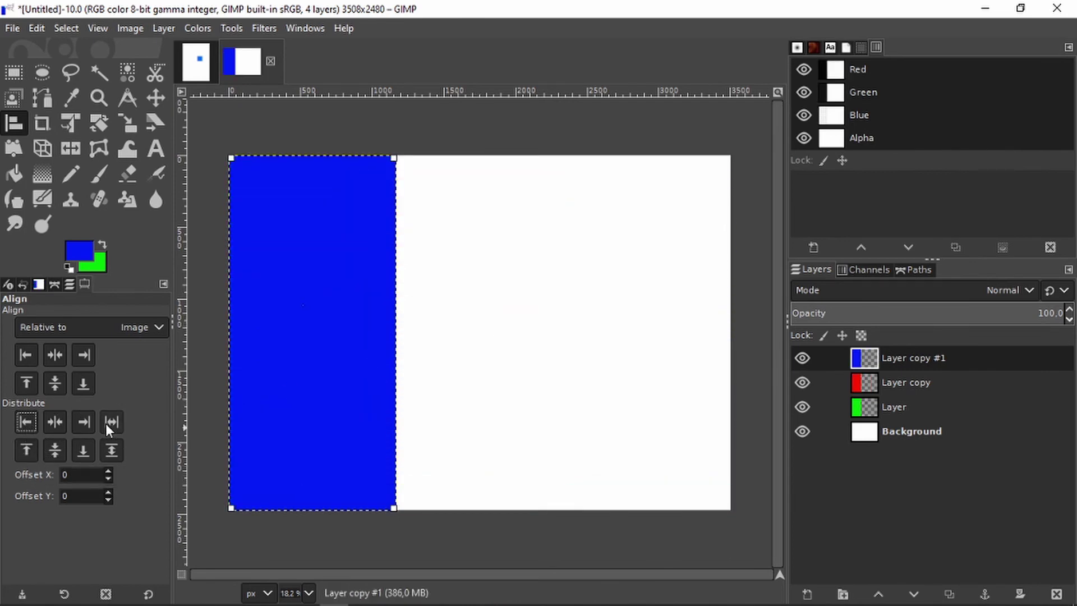
{"action": "left_click", "coordinate": [83, 423]}
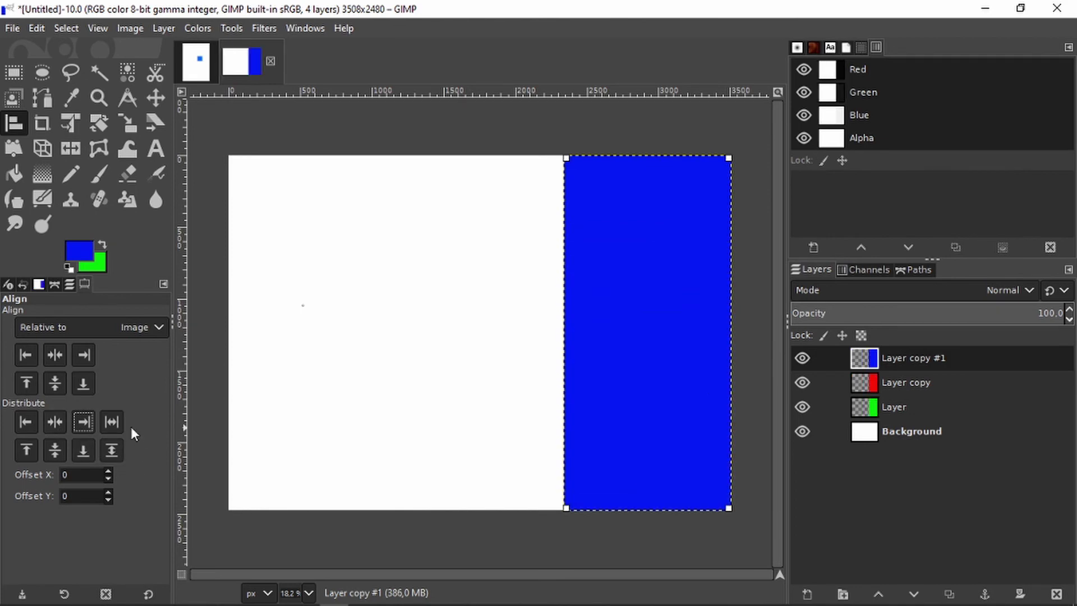
{"action": "left_click", "coordinate": [112, 421]}
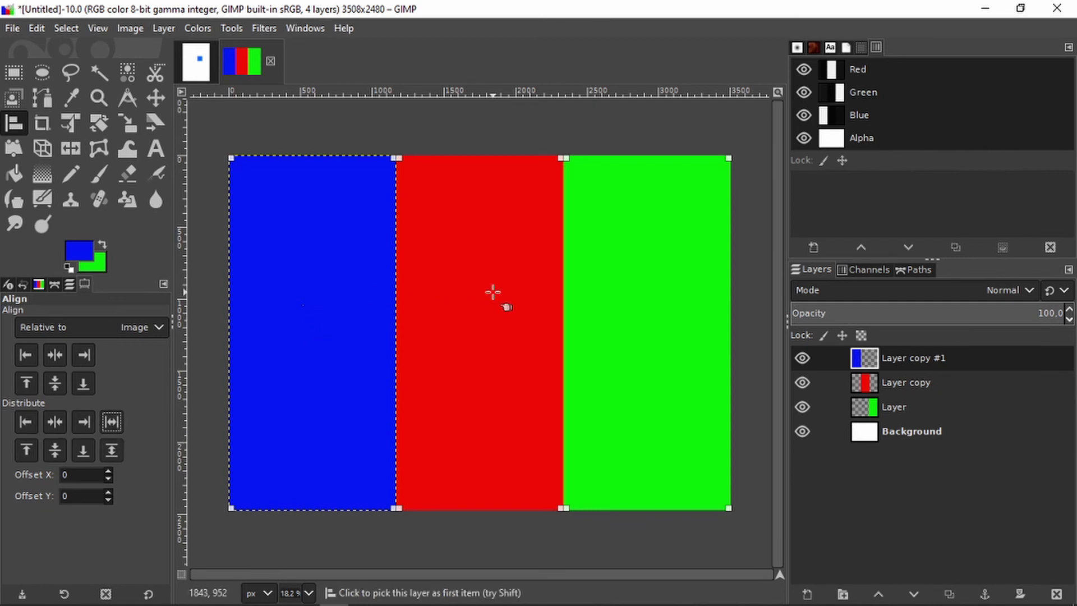
Distribute the strips evenly in the vertical, then repeat the distribution with a vertical offset of 100
{"action": "left_click", "coordinate": [112, 449]}
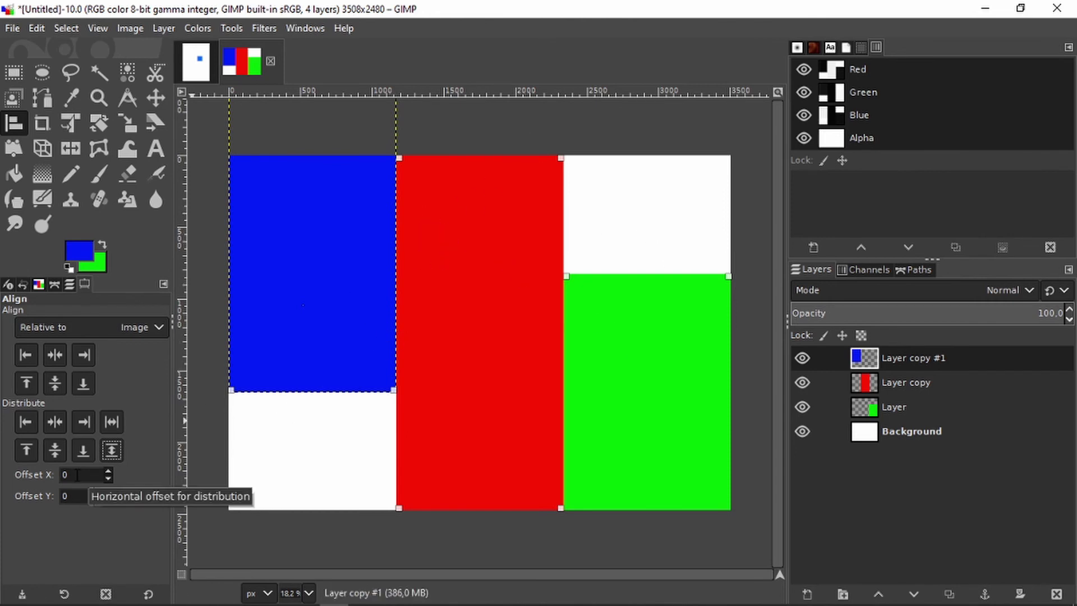
{"action": "double_click", "coordinate": [73, 497]}
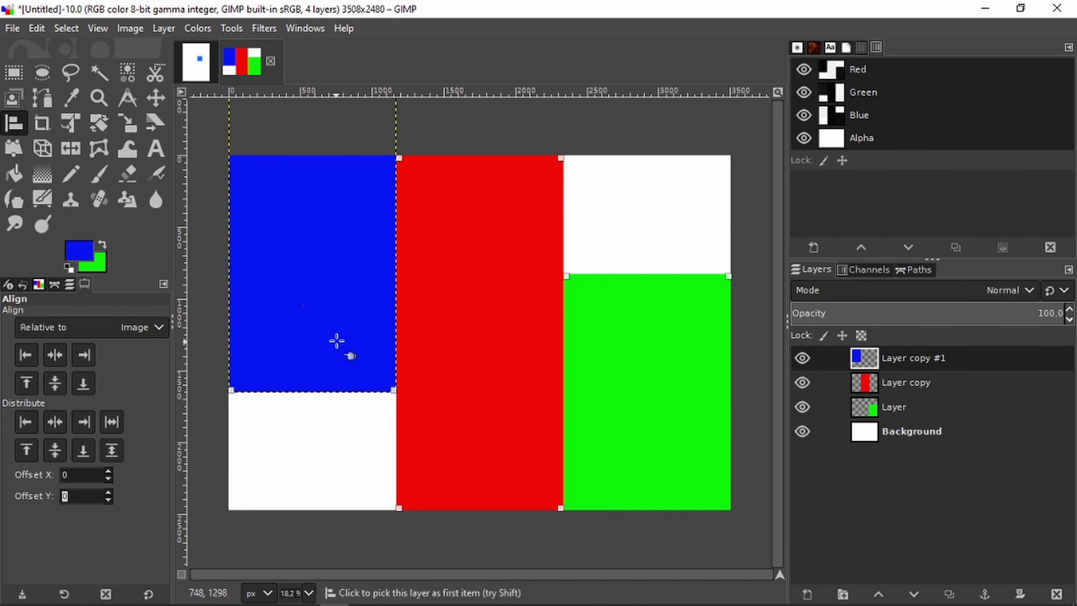
{"action": "type", "text": "100"}
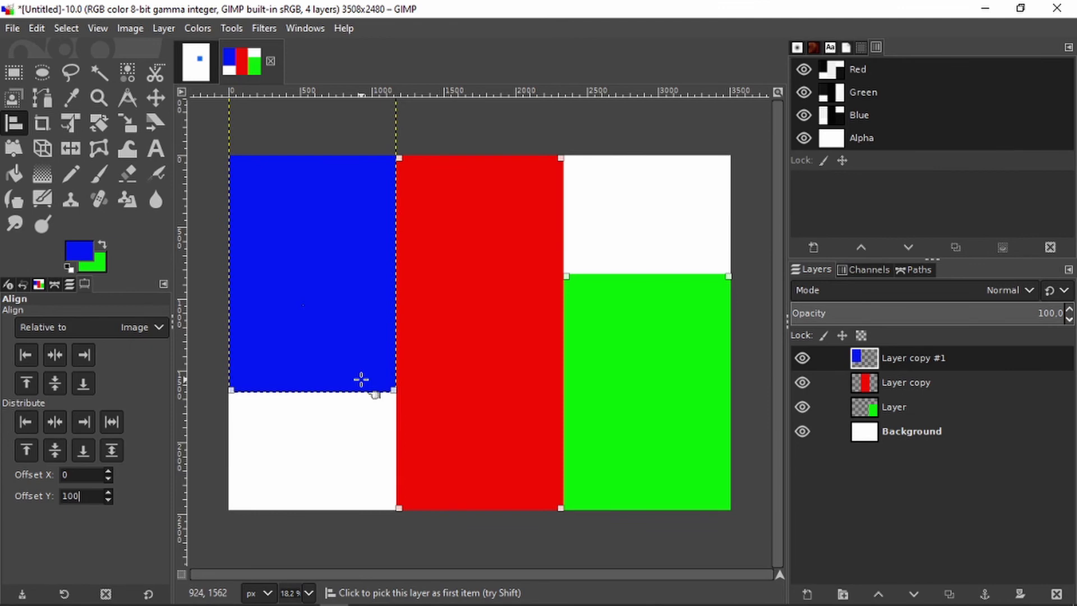
{"action": "left_click", "coordinate": [111, 450]}
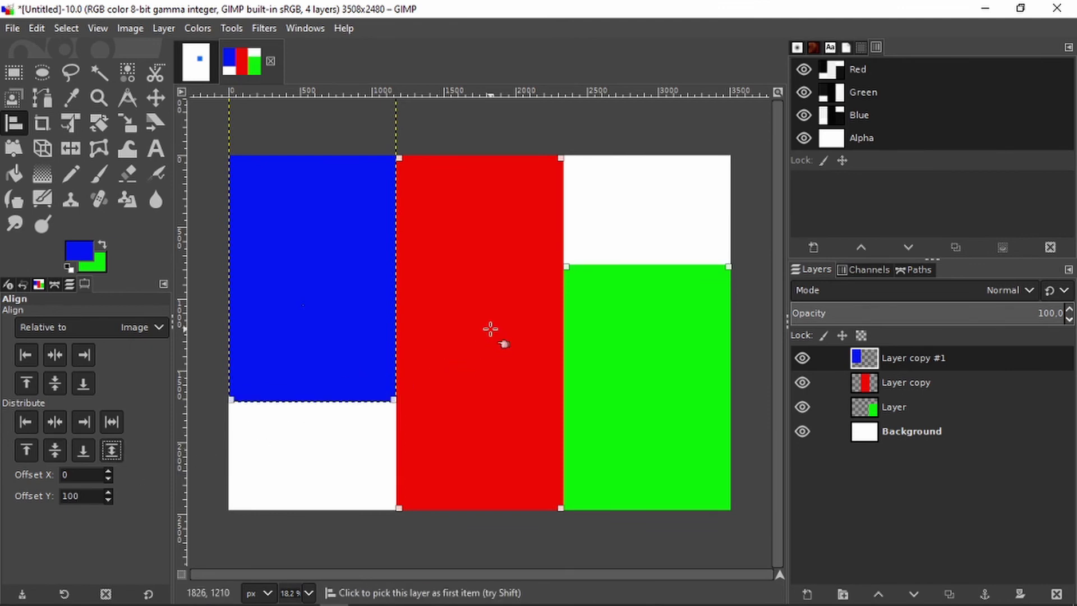
Repeat the even vertical distribution of the strips with a vertical offset of 400, then with 800
{"action": "double_click", "coordinate": [89, 501]}
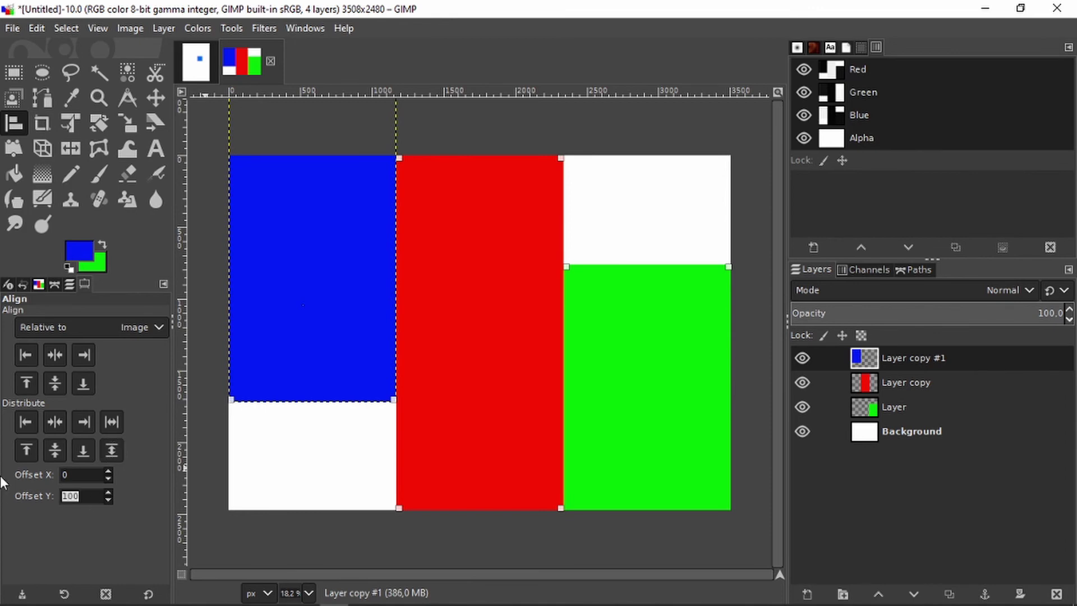
{"action": "type", "text": "4"}
{"action": "left_click", "coordinate": [117, 455]}
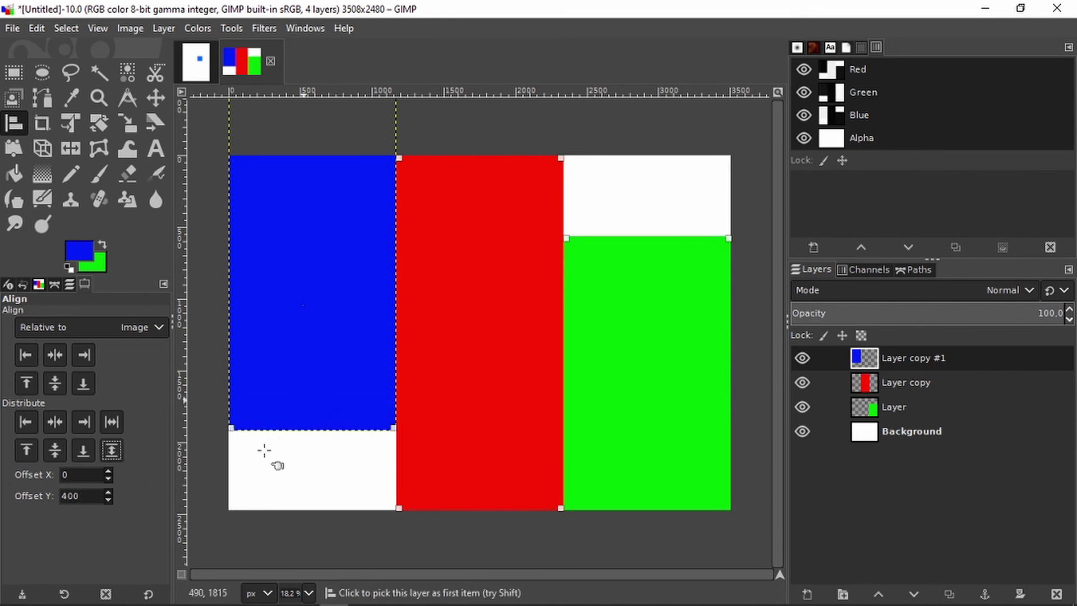
{"action": "double_click", "coordinate": [79, 497]}
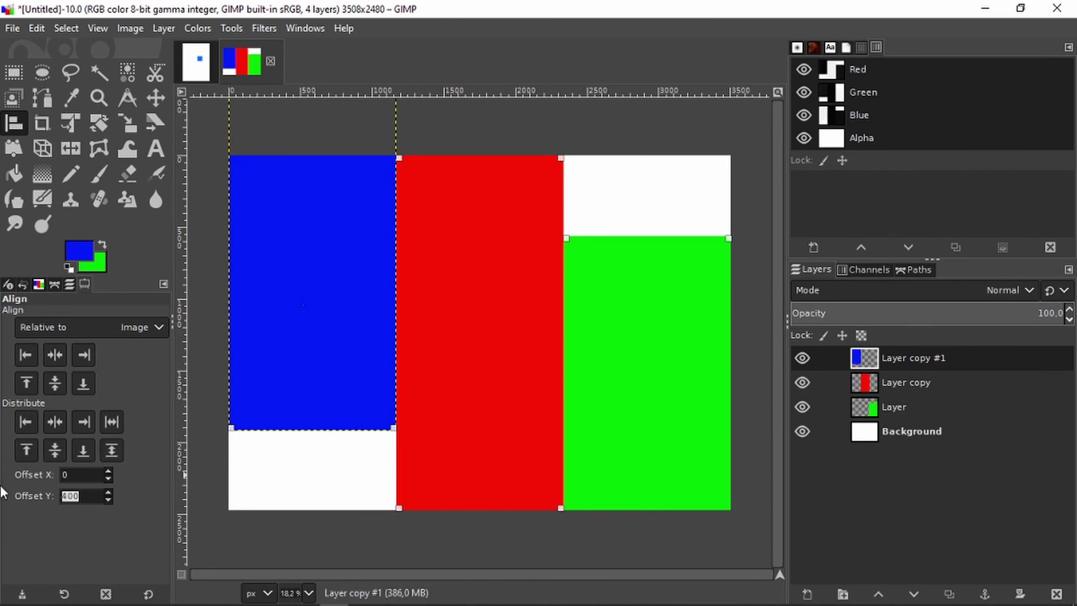
{"action": "type", "text": "800"}
{"action": "left_click", "coordinate": [107, 452]}
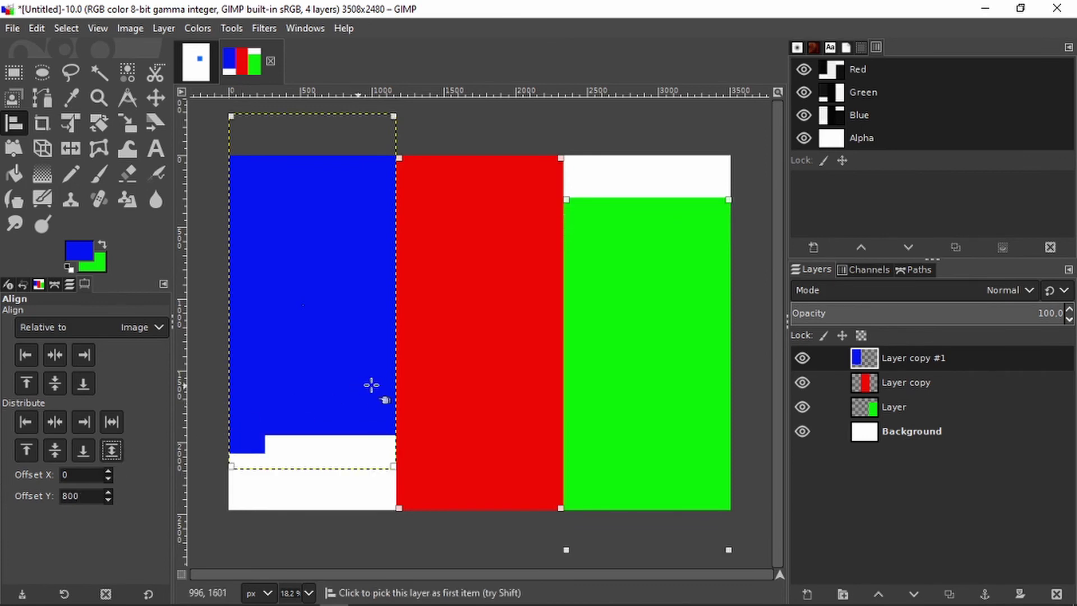
Set the vertical offset to 1000 and distribute the strips evenly in the vertical
{"action": "double_click", "coordinate": [86, 496]}
{"action": "type", "text": "1000"}
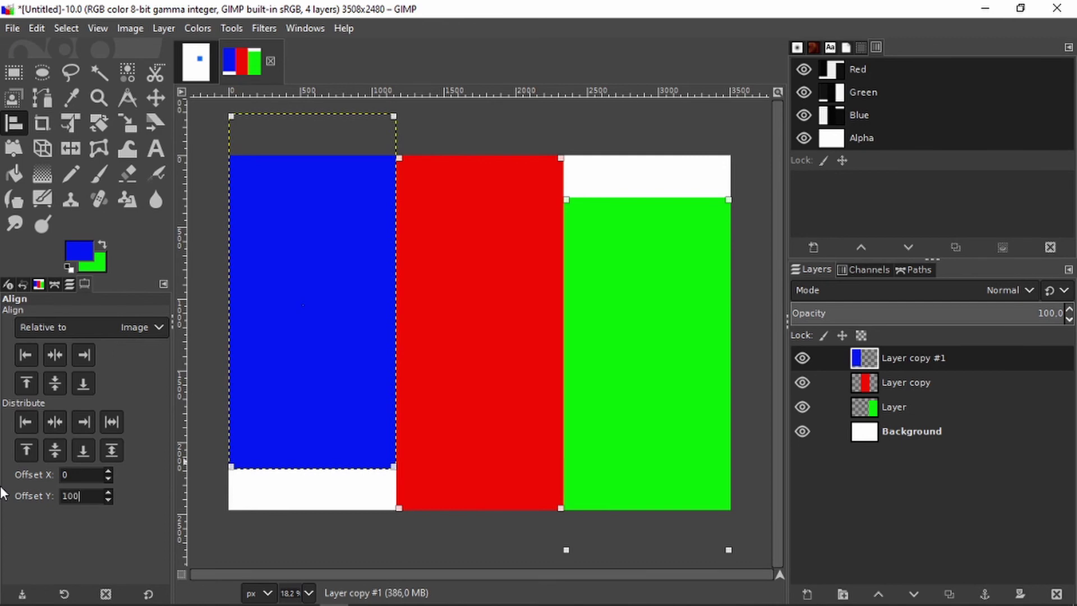
{"action": "left_click", "coordinate": [111, 456]}
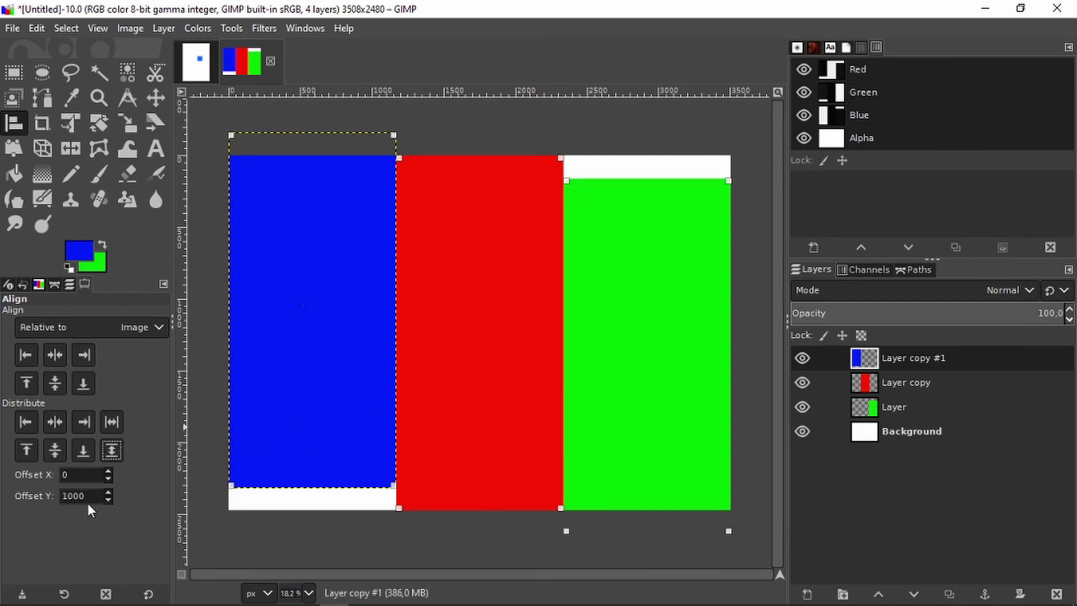
Try the even vertical distribution of the strips with a vertical offset of 1500
{"action": "left_click_drag", "start_coordinate": [87, 497], "coordinate": [5, 492]}
{"action": "type", "text": "1500"}
{"action": "left_click", "coordinate": [112, 449]}
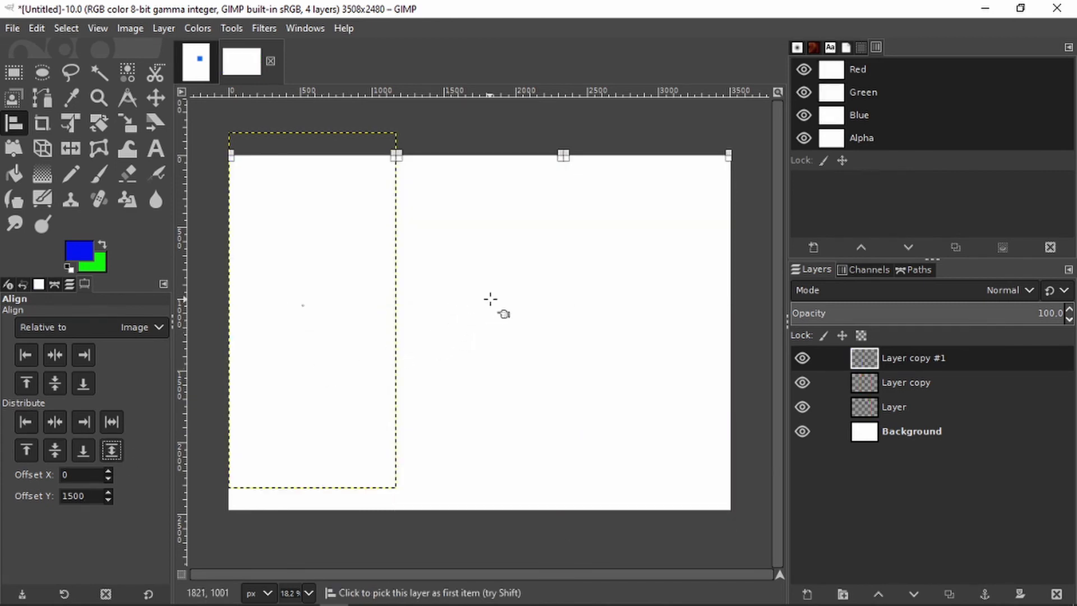
{"action": "scroll", "coordinate": [474, 274], "scroll_direction": "down", "scroll_amount": 2}
{"action": "scroll", "coordinate": [472, 269], "scroll_direction": "up", "scroll_amount": 1}
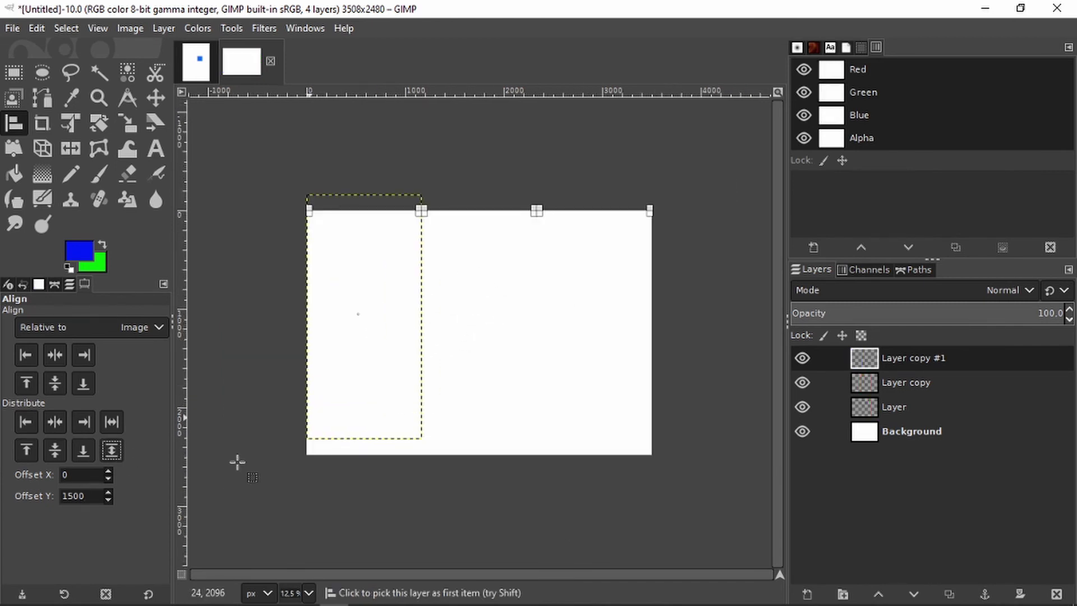
Return the strips to the arrangement with a vertical offset of 1000 and clear the alignment selection
{"action": "left_click_drag", "start_coordinate": [91, 497], "coordinate": [3, 494]}
{"action": "type", "text": "100"}
{"action": "left_click", "coordinate": [583, 172]}
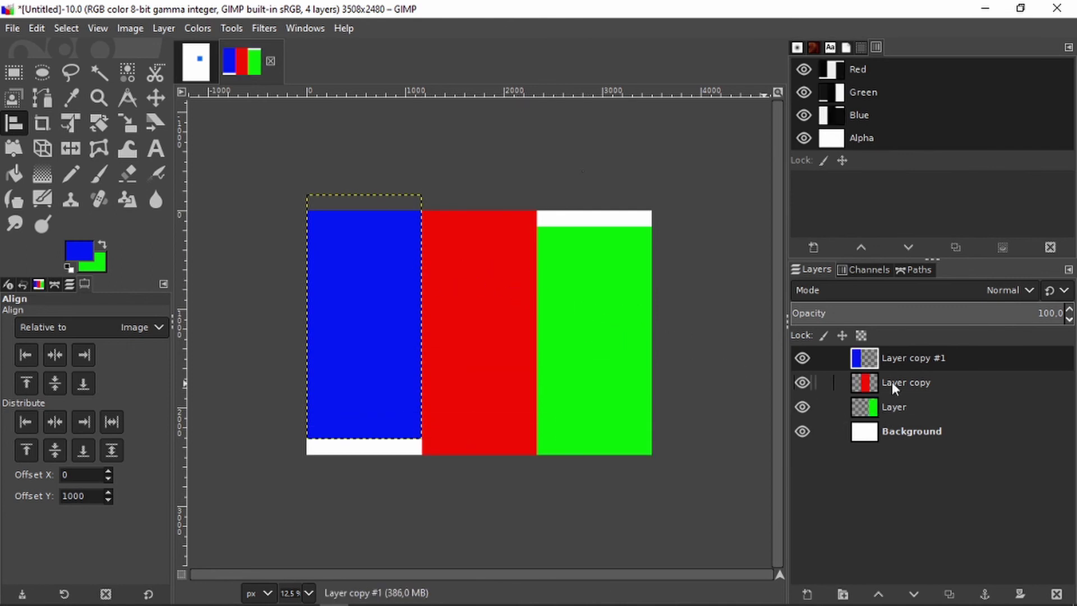
Make the green strip's layer active and reset both the horizontal and vertical distribution offsets to 0
{"action": "left_click", "coordinate": [891, 400]}
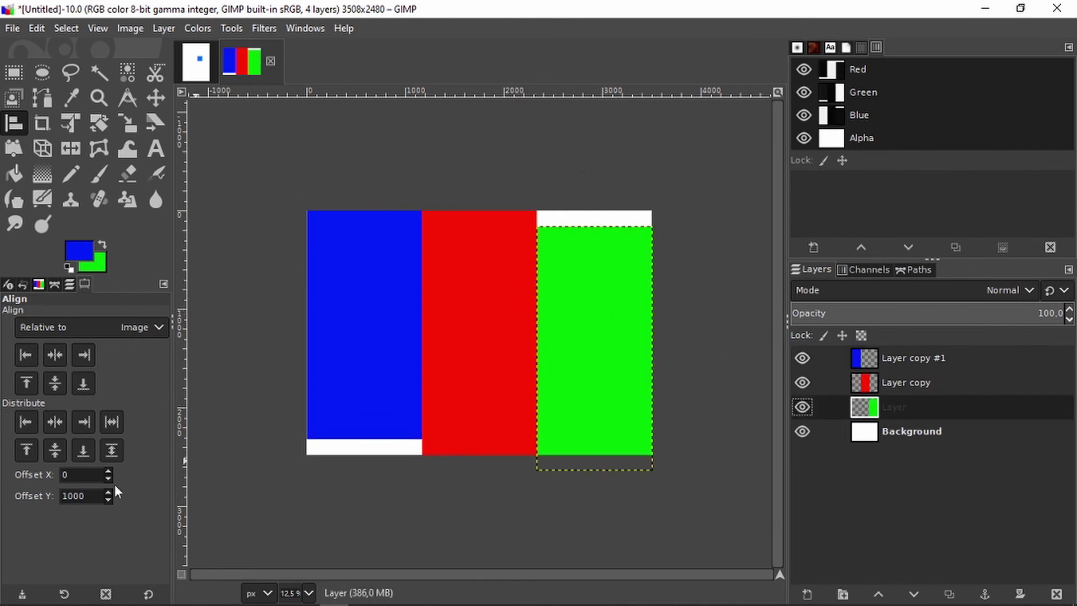
{"action": "double_click", "coordinate": [87, 497]}
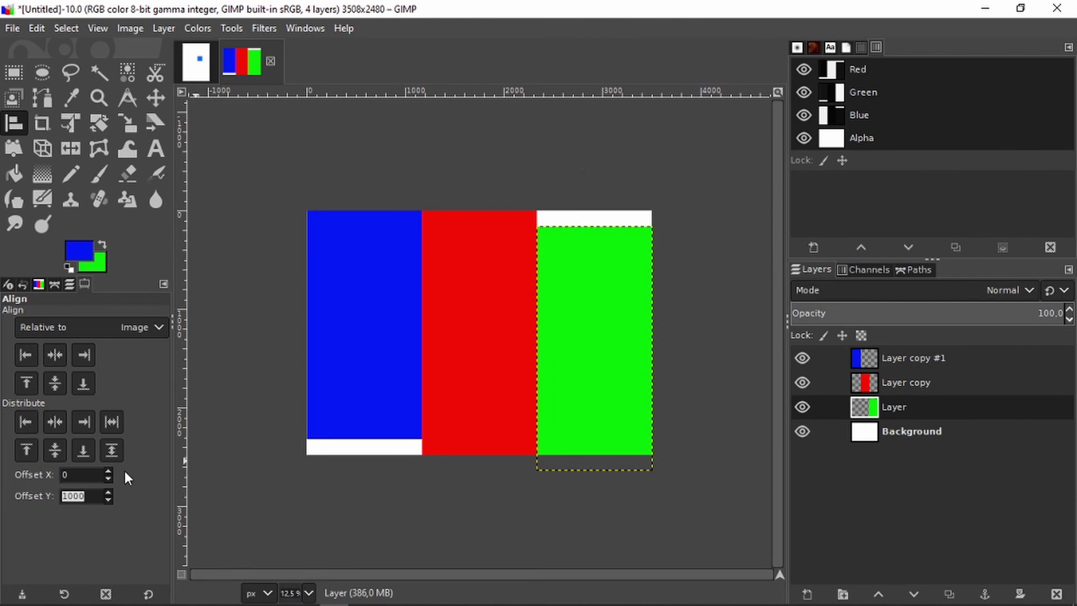
{"action": "type", "text": "1010"}
{"action": "key", "text": "ctrl+a"}
{"action": "type", "text": "0"}
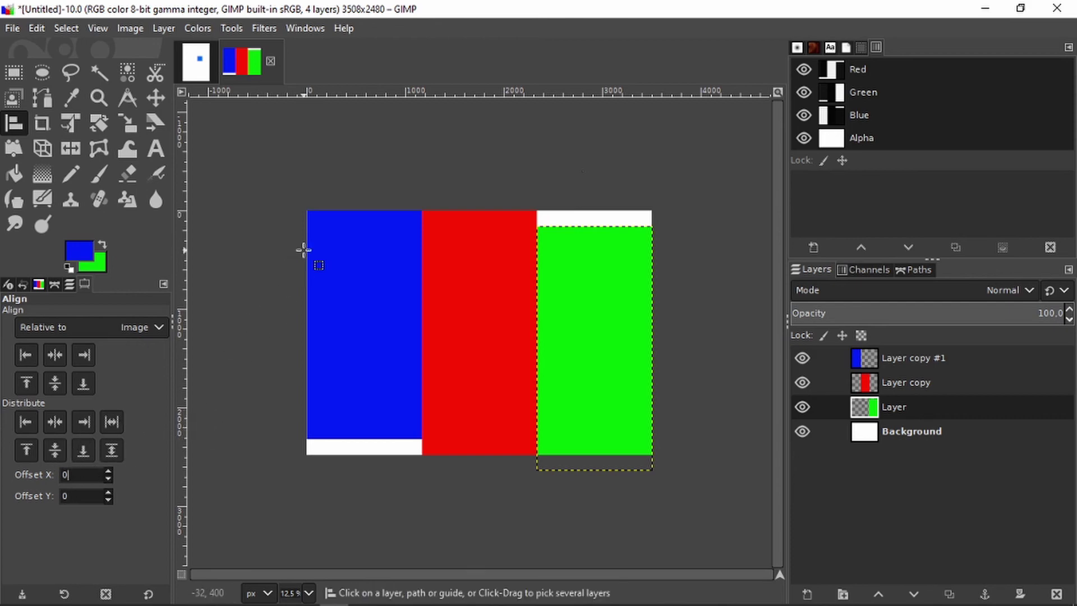
Select all the layers on the canvas for alignment and distribute them by their vertical centres
{"action": "key", "text": "minus"}
{"action": "left_click_drag", "start_coordinate": [292, 199], "coordinate": [641, 529]}
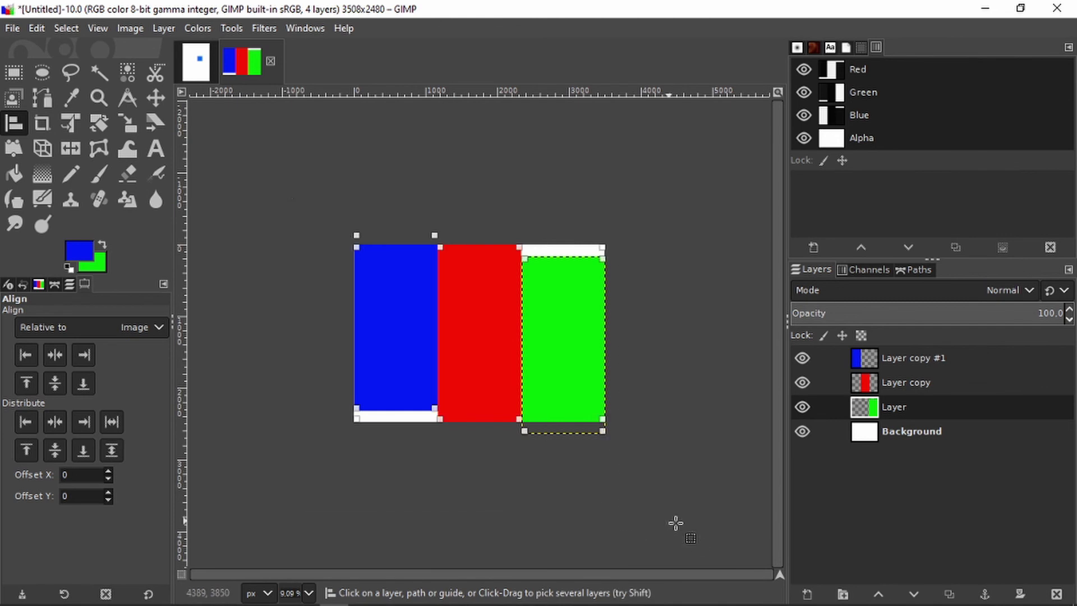
{"action": "key", "text": "plus"}
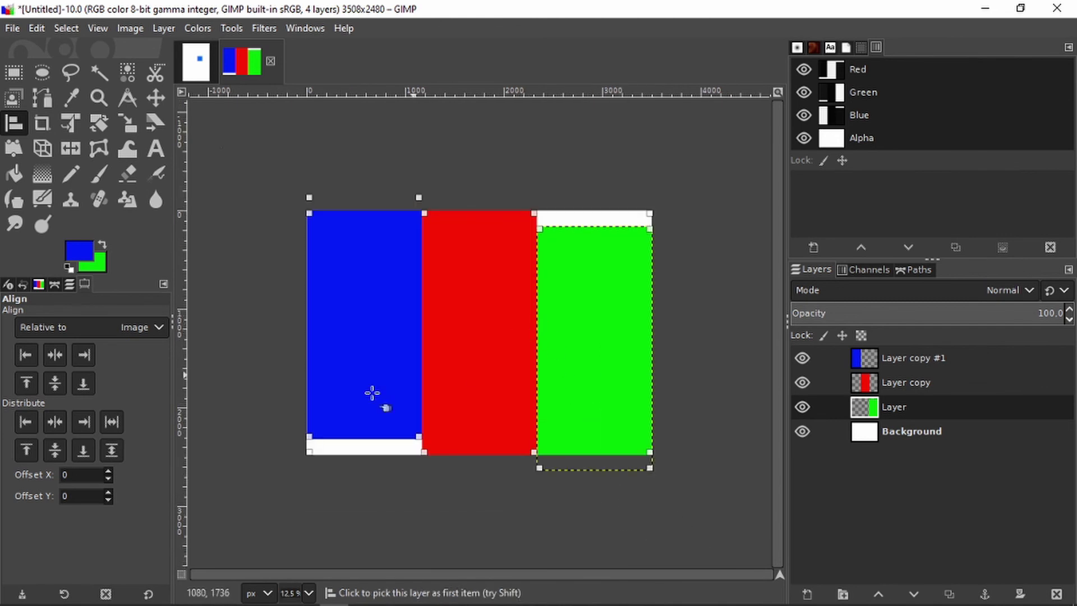
{"action": "left_click", "coordinate": [54, 450]}
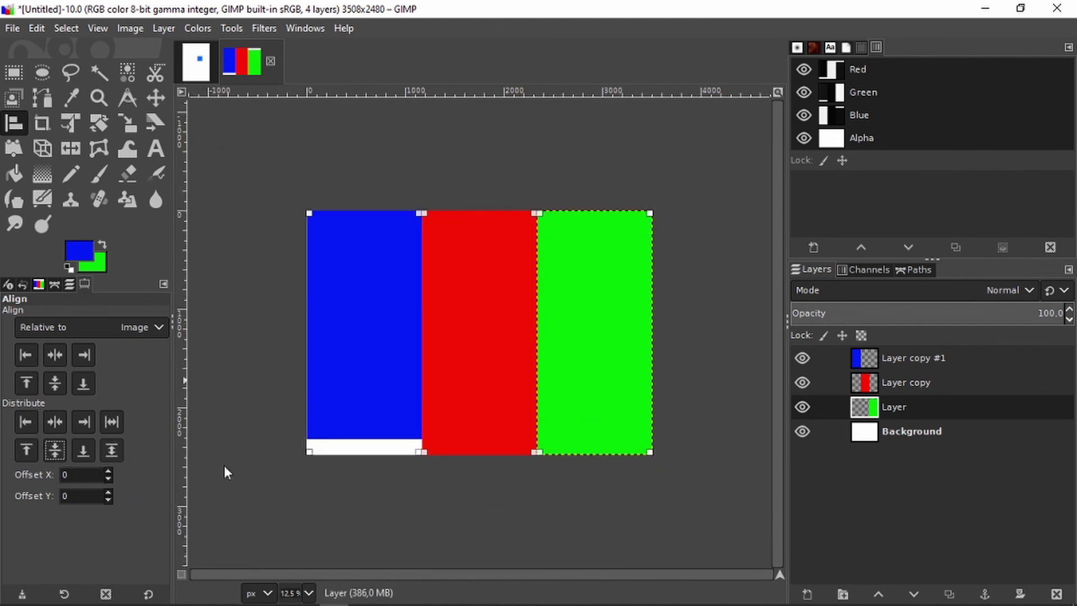
{"action": "key", "text": "minus"}
{"action": "key", "text": "plus"}
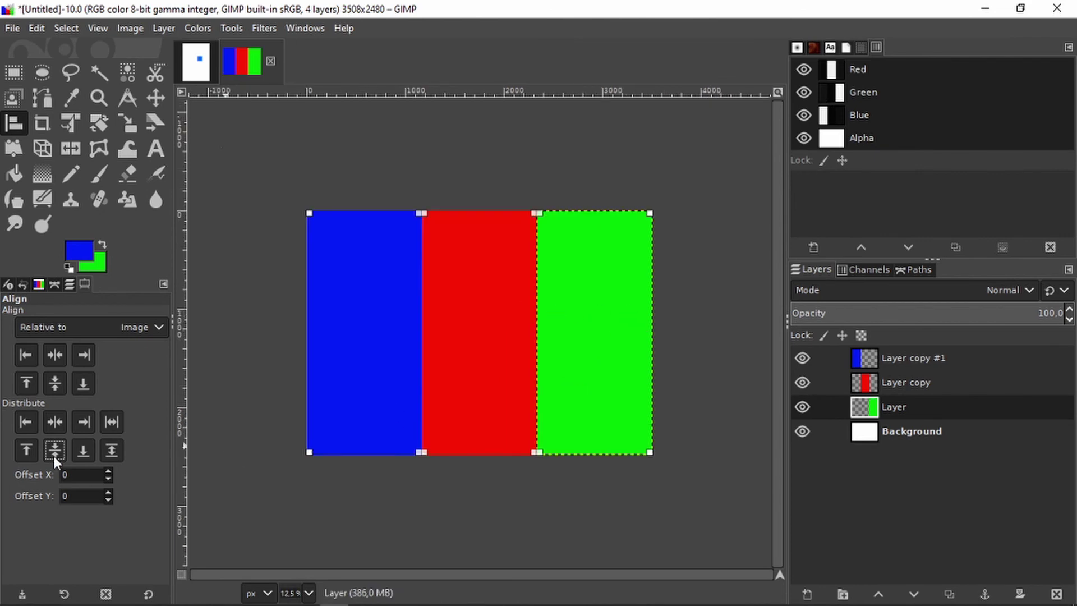
Try the even vertical distribution on the strips and background, centre all four layers in the image both ways, and make the green strip's layer active
{"action": "left_click", "coordinate": [111, 451]}
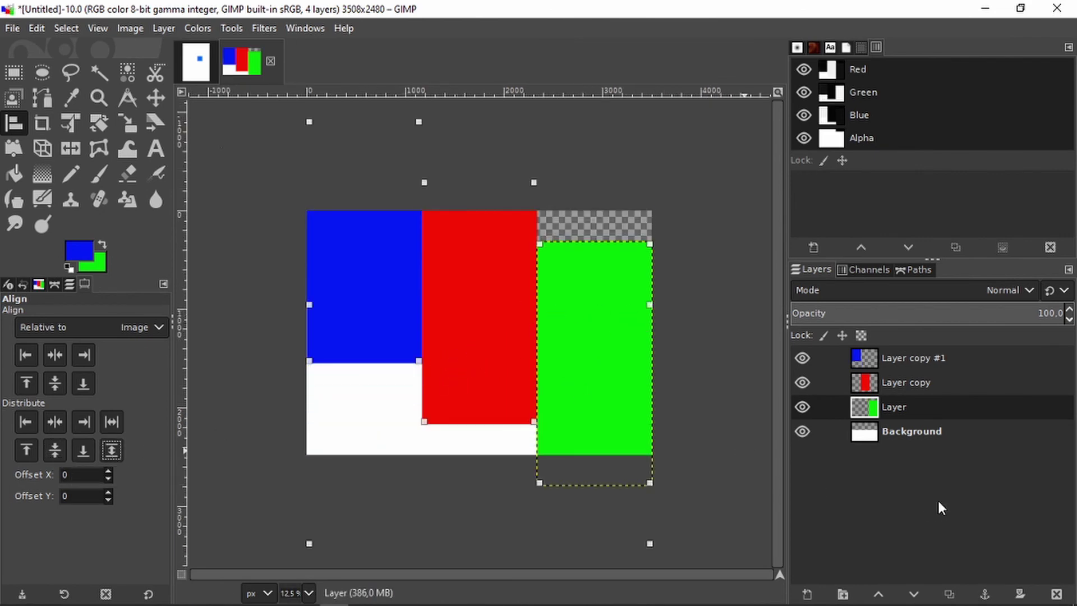
{"action": "left_click", "coordinate": [895, 440]}
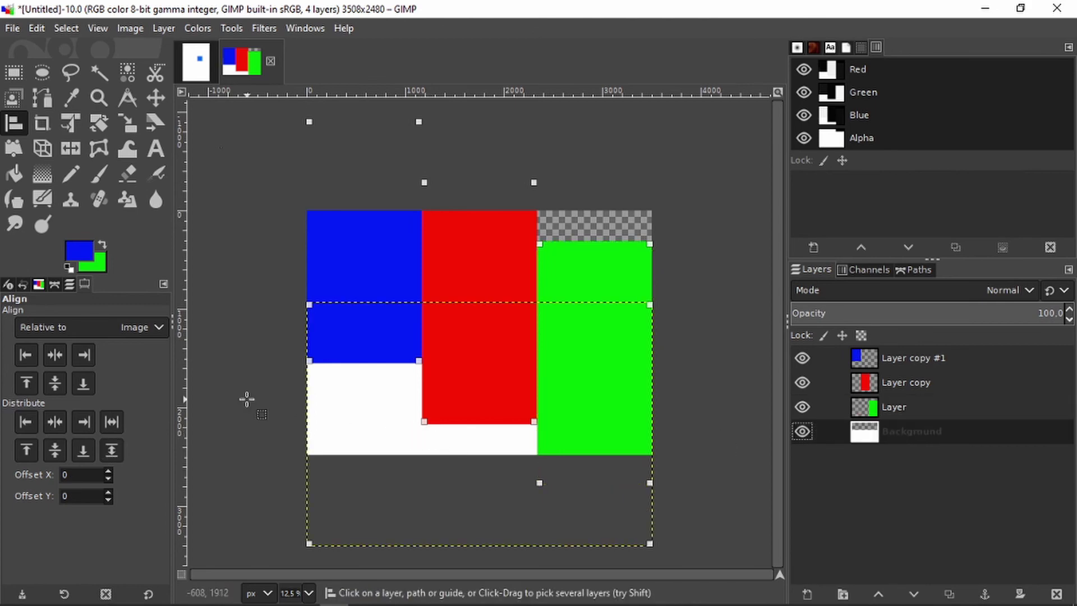
{"action": "left_click", "coordinate": [55, 379]}
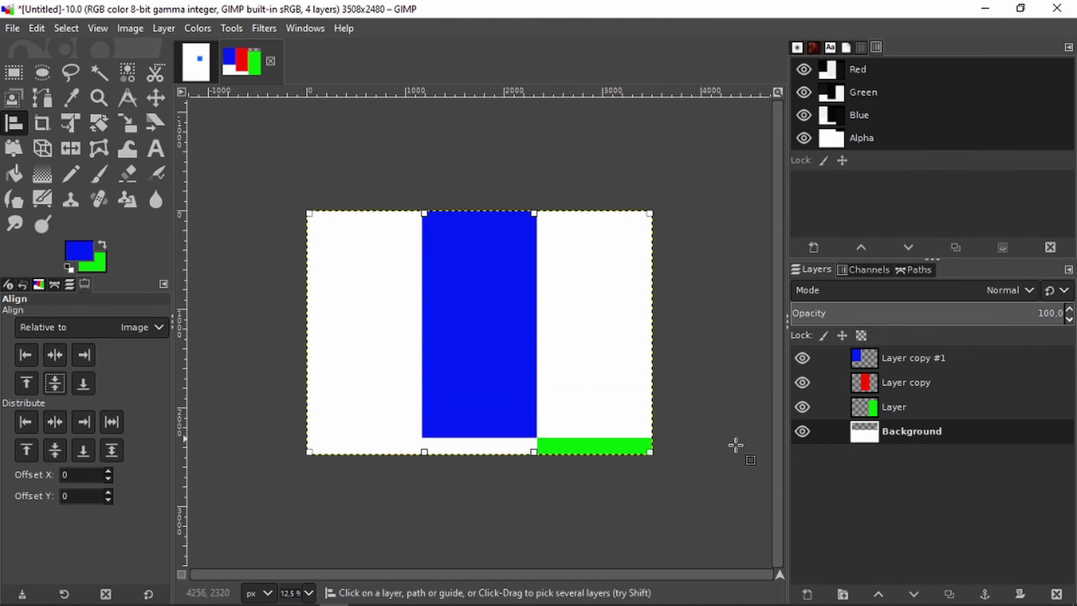
{"action": "left_click", "coordinate": [961, 407]}
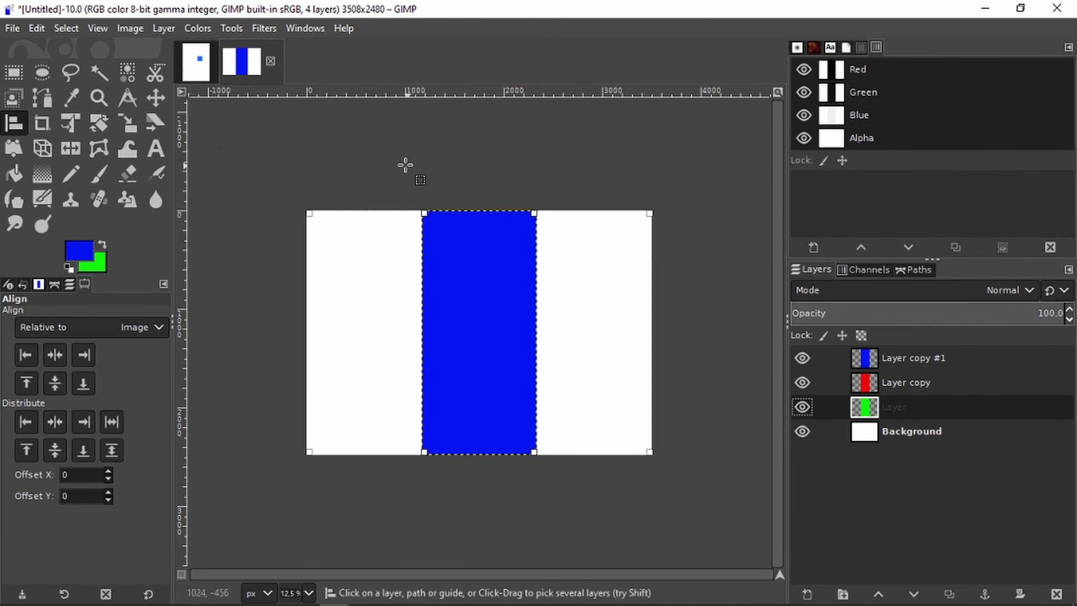
Select only the three strips, distribute them evenly in both directions, and restore their vertical centring
{"action": "left_click_drag", "start_coordinate": [406, 165], "coordinate": [581, 533]}
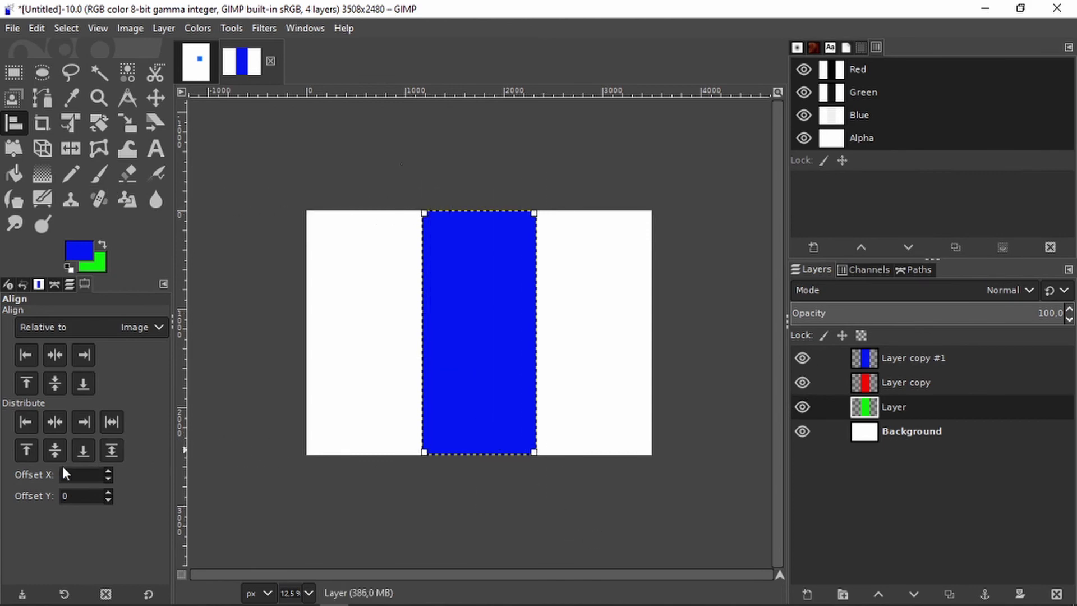
{"action": "left_click", "coordinate": [111, 422]}
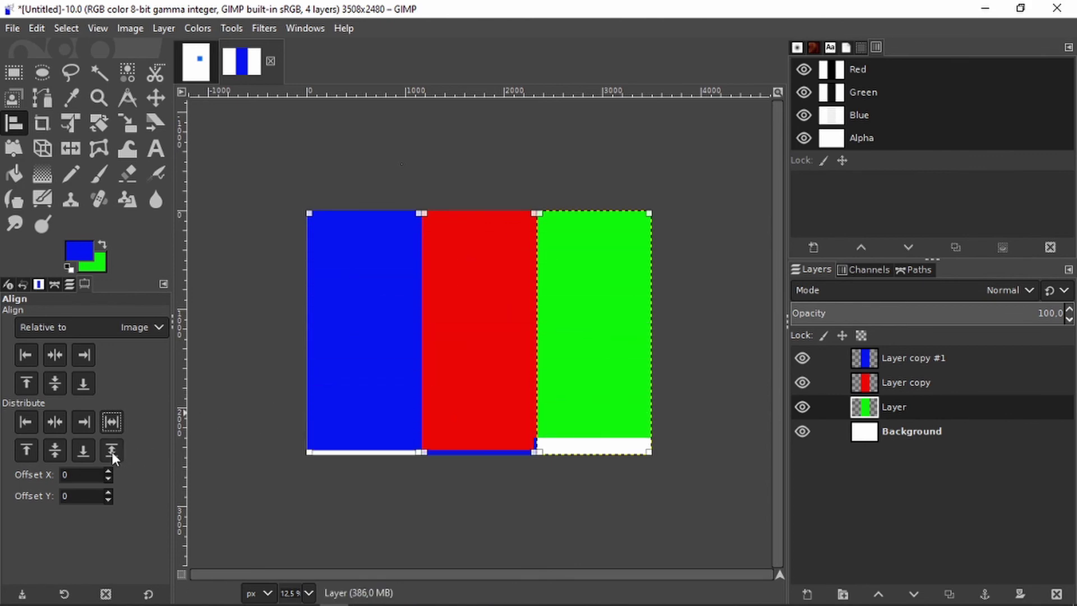
{"action": "left_click", "coordinate": [112, 450]}
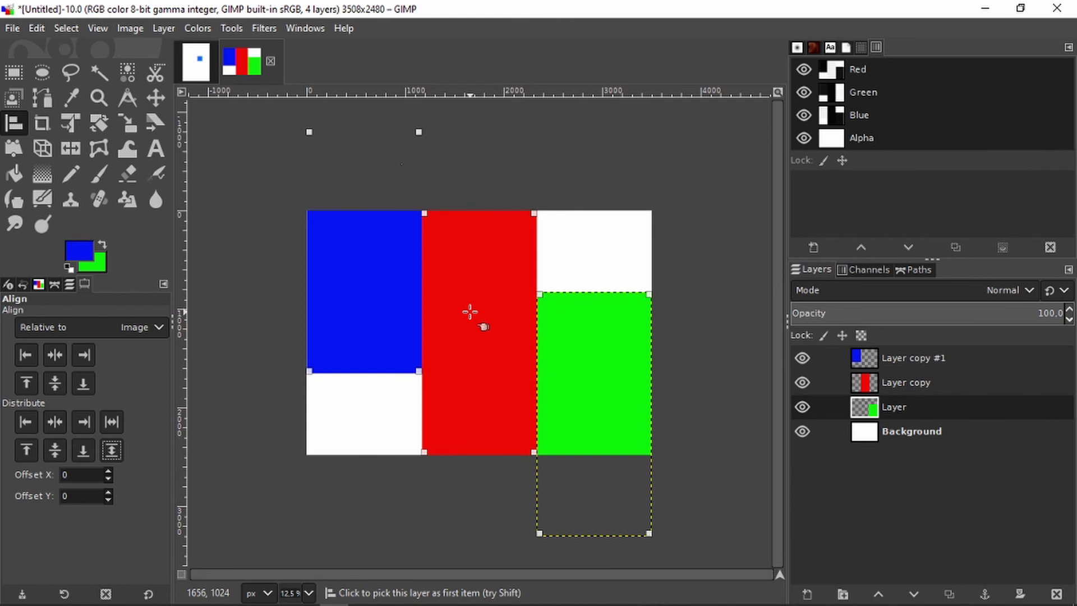
{"action": "left_click", "coordinate": [56, 452]}
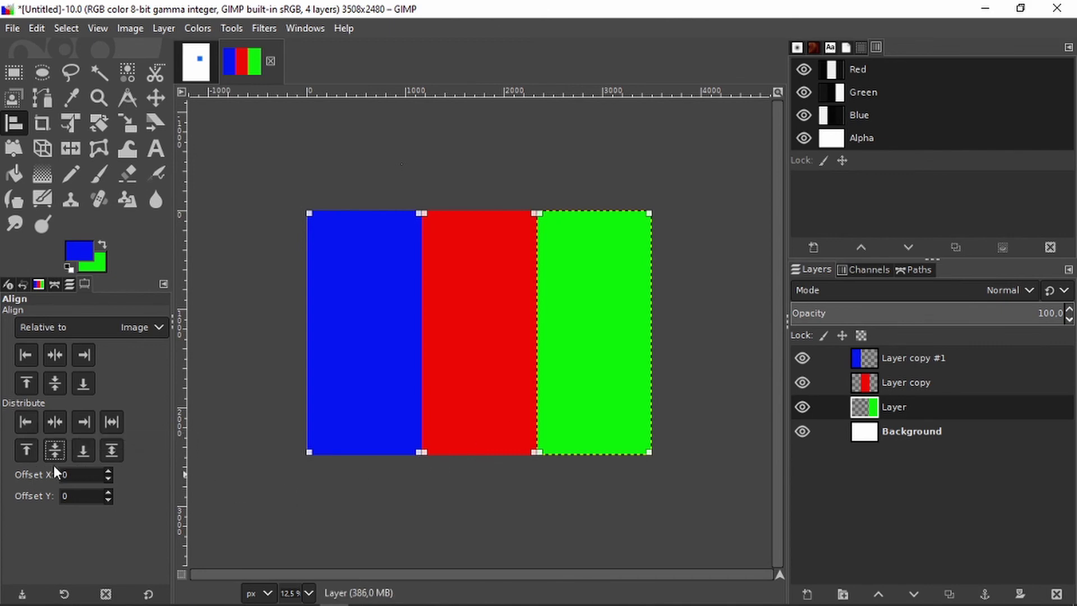
Set the horizontal offset to 100 and distribute the three strips by their left edges
{"action": "left_click_drag", "start_coordinate": [77, 473], "coordinate": [5, 435]}
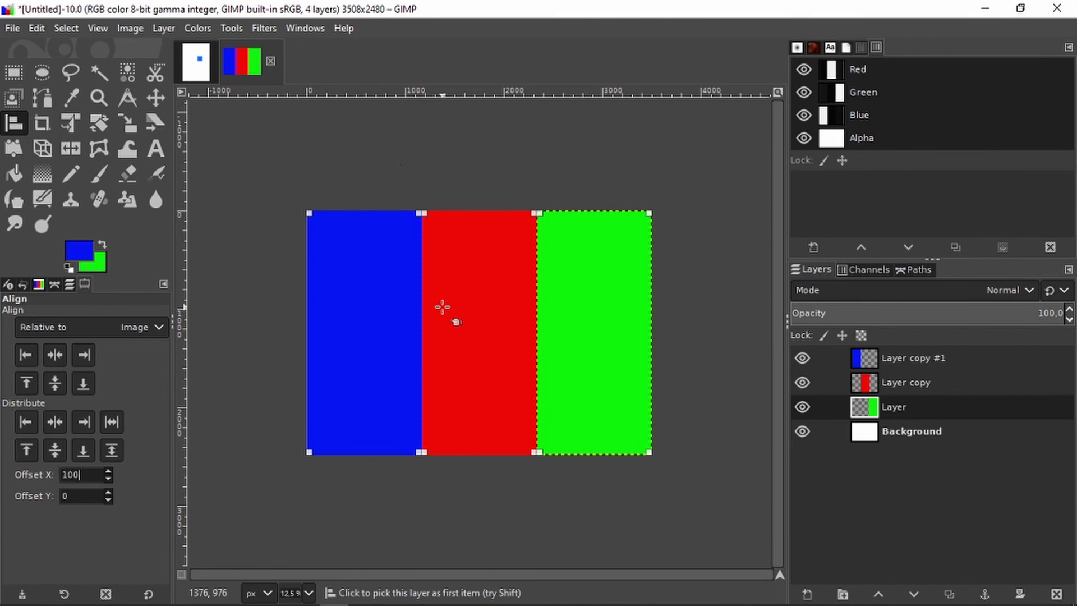
{"action": "left_click", "coordinate": [26, 422]}
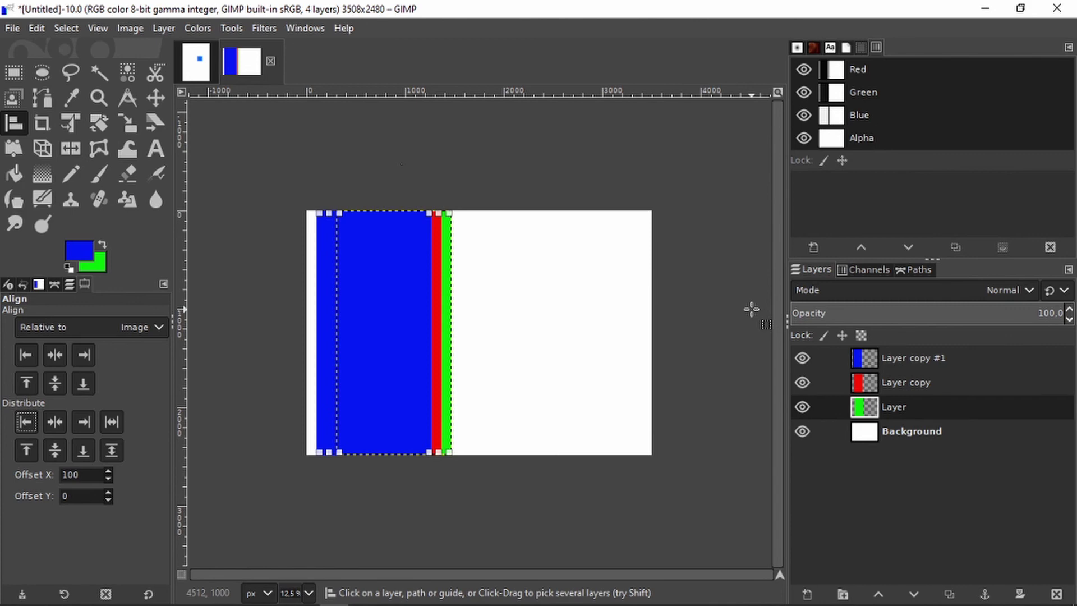
Make the background layer active, recentre the strips vertically, and distribute them evenly in the horizontal with the horizontal offset reset to 0
{"action": "left_click", "coordinate": [934, 432]}
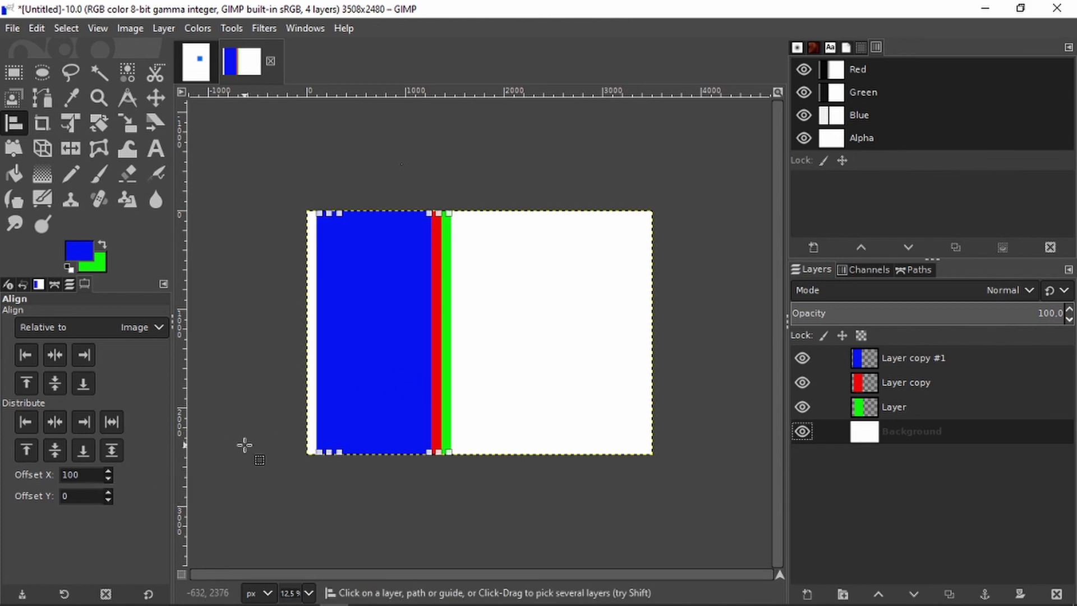
{"action": "left_click", "coordinate": [110, 451]}
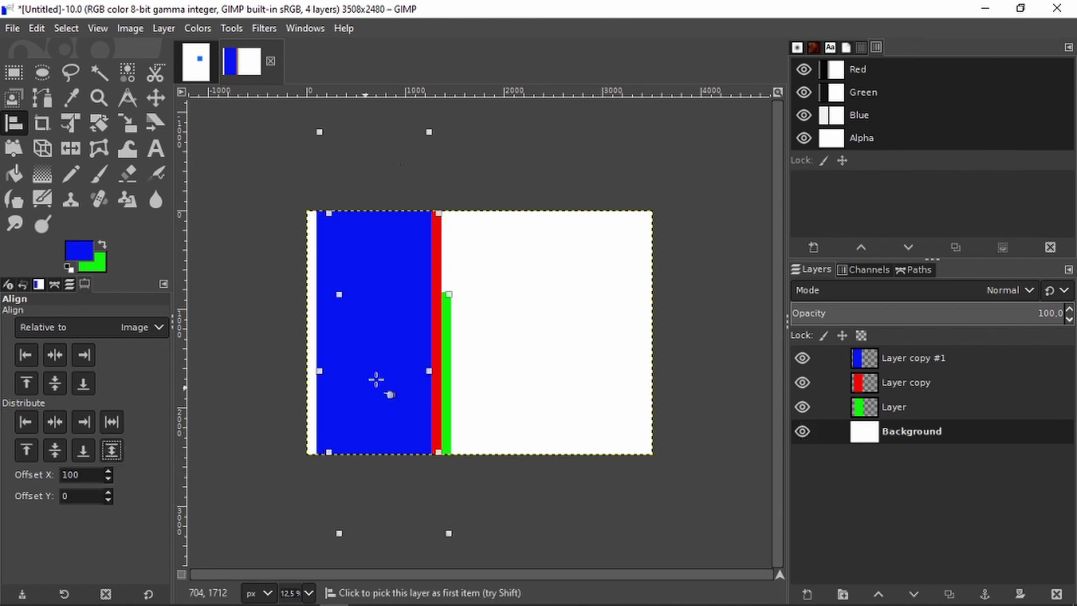
{"action": "left_click", "coordinate": [54, 450]}
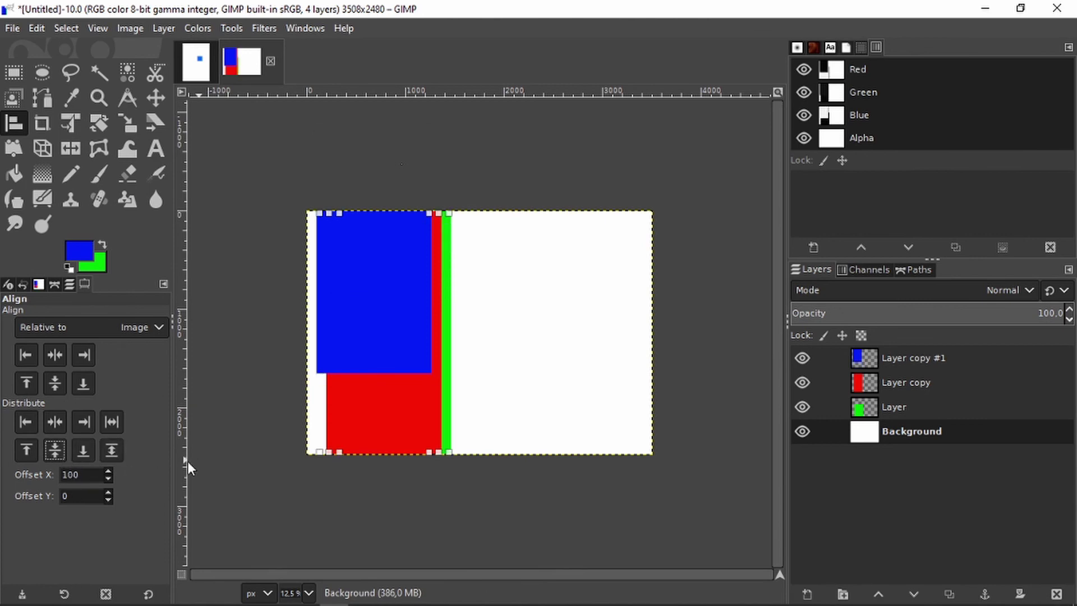
{"action": "left_click", "coordinate": [115, 428]}
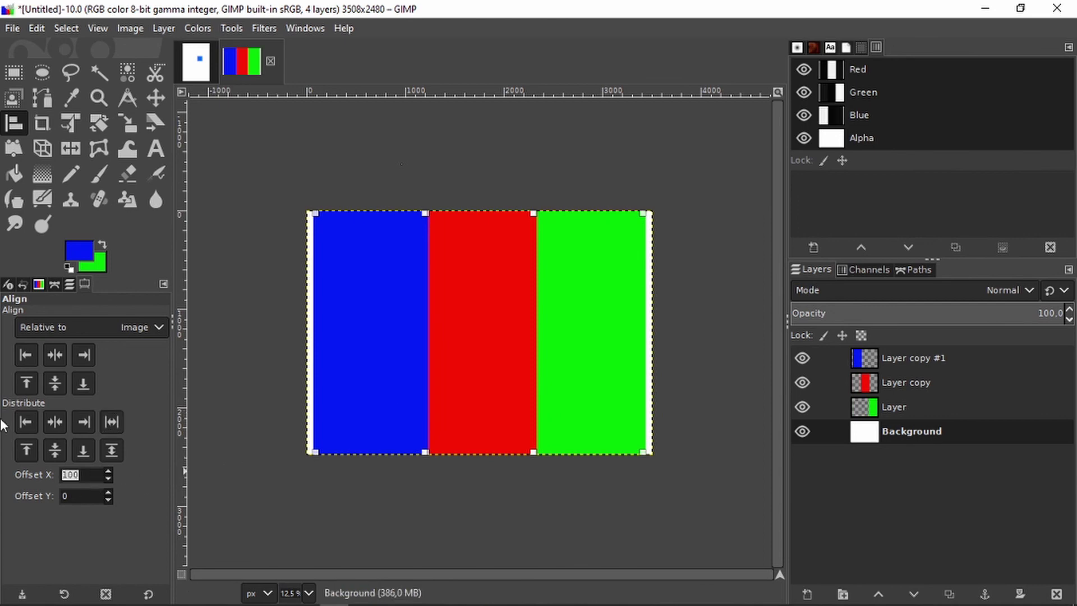
{"action": "type", "text": "0"}
{"action": "left_click", "coordinate": [110, 425]}
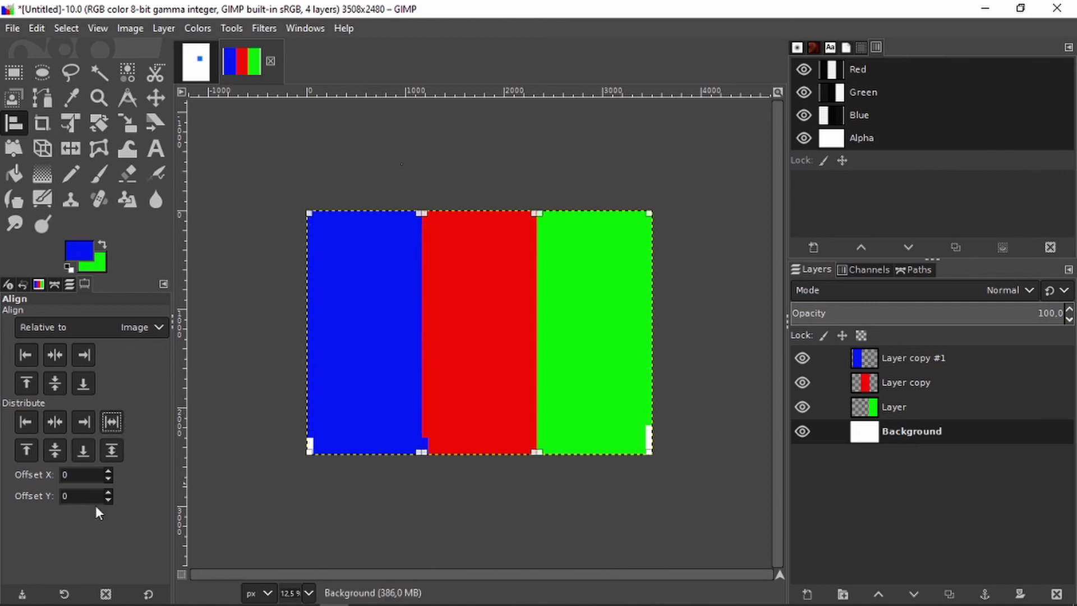
Set the horizontal offset to -100 and distribute the strips by their left edges
{"action": "left_click", "coordinate": [65, 475]}
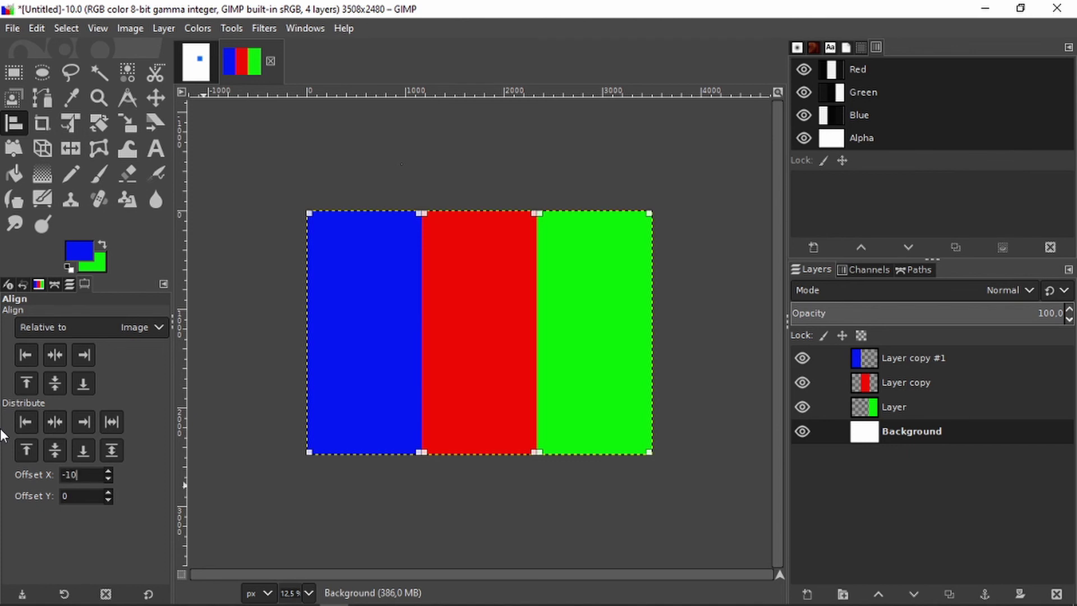
{"action": "type", "text": "-100"}
{"action": "left_click", "coordinate": [26, 423]}
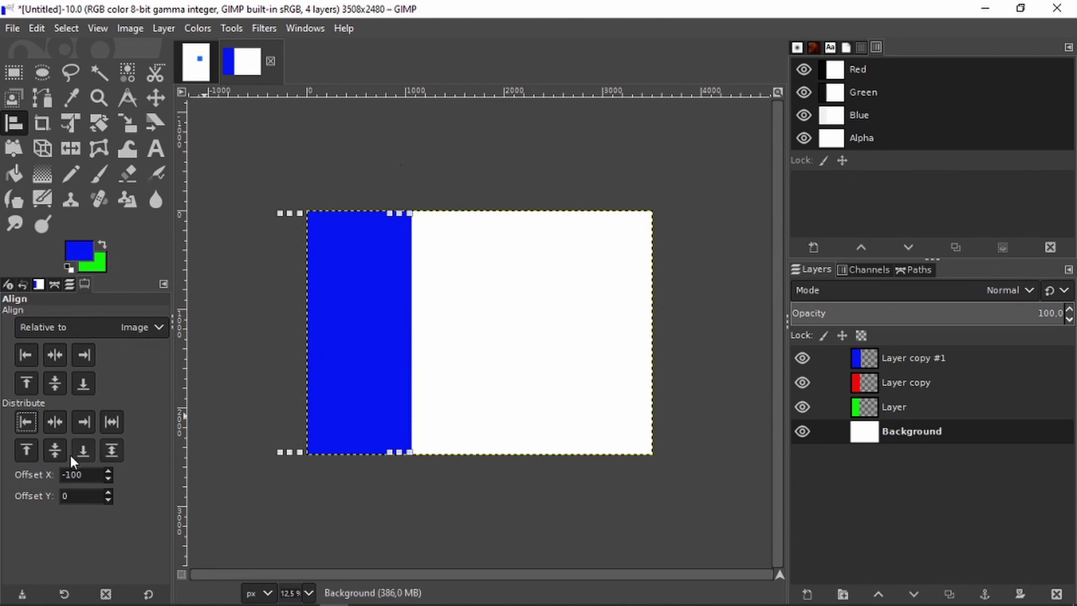
Distribute the strips evenly across the image width with the horizontal offset reset to 0
{"action": "left_click_drag", "start_coordinate": [89, 470], "coordinate": [3, 482]}
{"action": "left_click", "coordinate": [113, 424]}
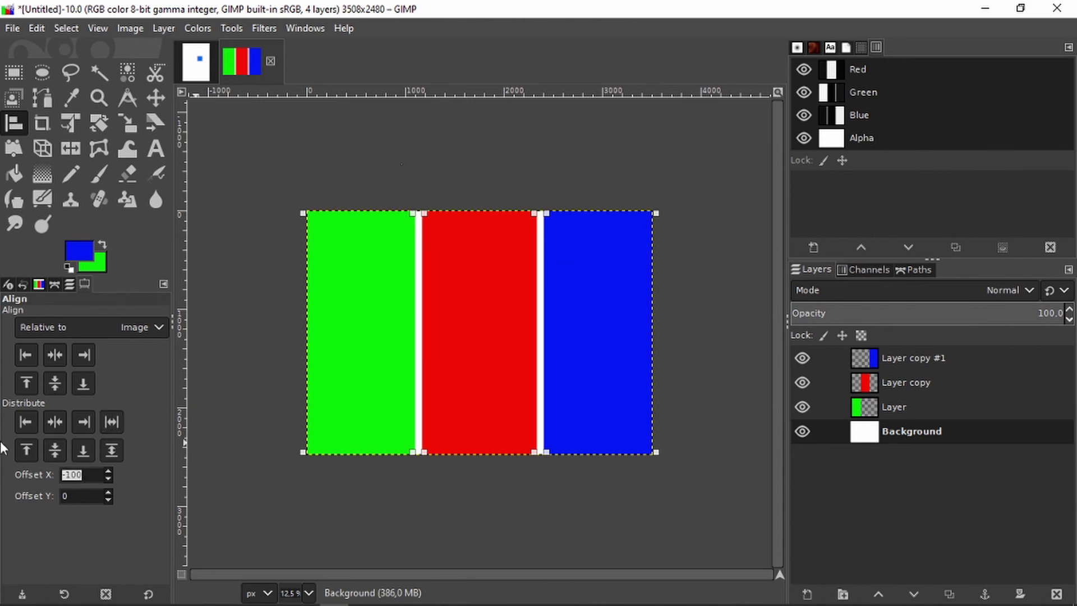
{"action": "type", "text": "0"}
{"action": "left_click", "coordinate": [110, 424]}
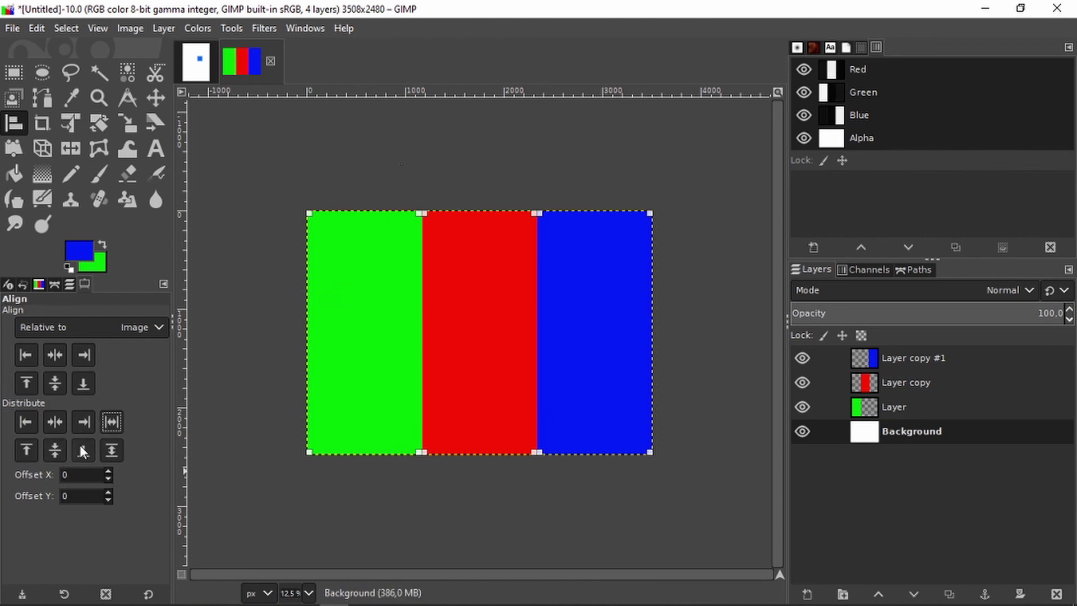
Set the horizontal offset back to -100 and distribute the strips by their left edges, then by their right edges
{"action": "key", "text": "Tab"}
{"action": "double_click", "coordinate": [88, 473]}
{"action": "left_click", "coordinate": [25, 422]}
{"action": "left_click", "coordinate": [84, 450]}
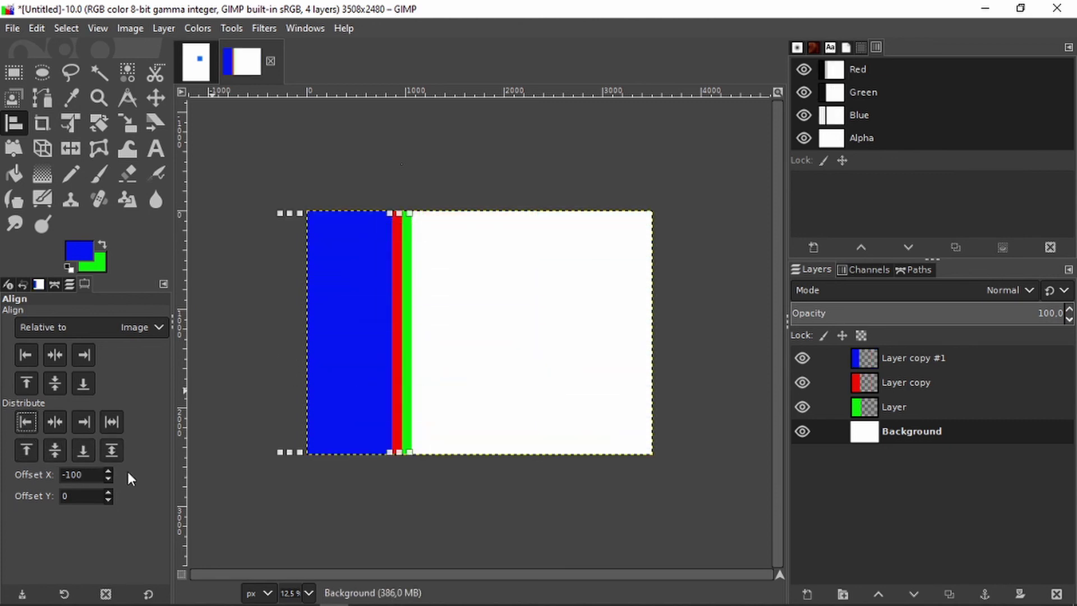
{"action": "left_click", "coordinate": [86, 422]}
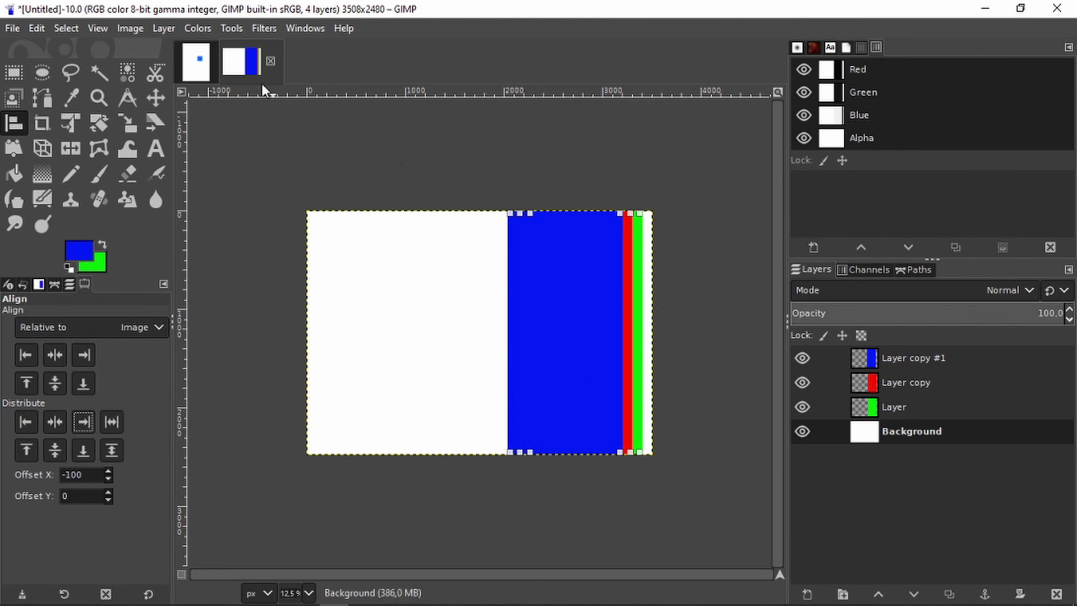
Switch to the other open image and move the stacked coloured squares apart so all four lie separately on the page
{"action": "left_click", "coordinate": [194, 68]}
{"action": "scroll", "coordinate": [544, 319], "scroll_direction": "up", "scroll_amount": 1}
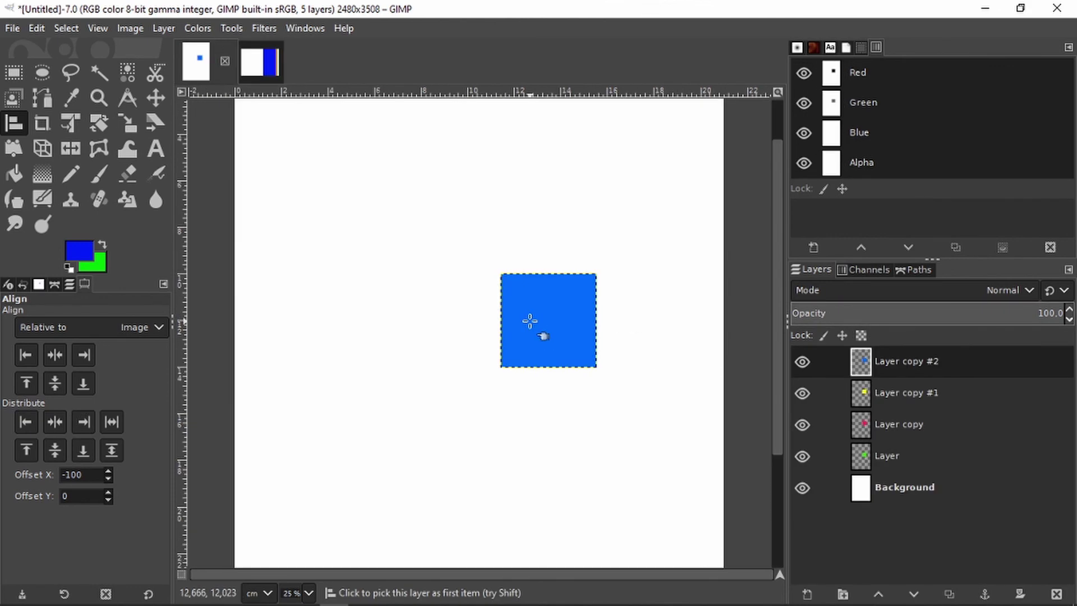
{"action": "left_click", "coordinate": [156, 98]}
{"action": "left_click_drag", "start_coordinate": [520, 344], "coordinate": [308, 344]}
{"action": "left_click_drag", "start_coordinate": [569, 333], "coordinate": [584, 360]}
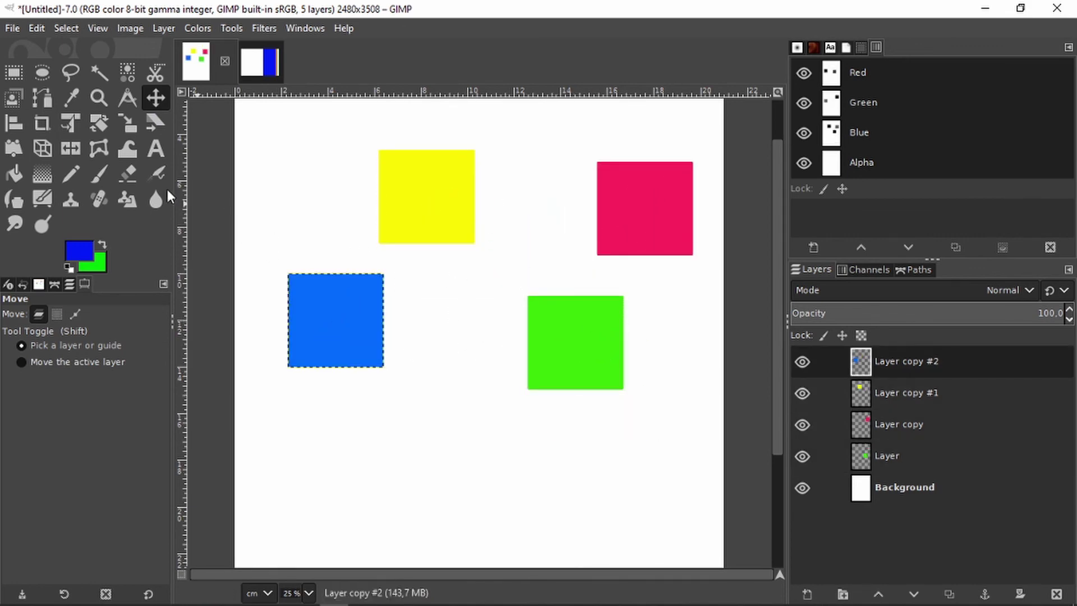
Select the four squares for alignment and set the horizontal offset to 0 and the vertical offset to 100
{"action": "left_click", "coordinate": [15, 123]}
{"action": "left_click_drag", "start_coordinate": [240, 131], "coordinate": [712, 452]}
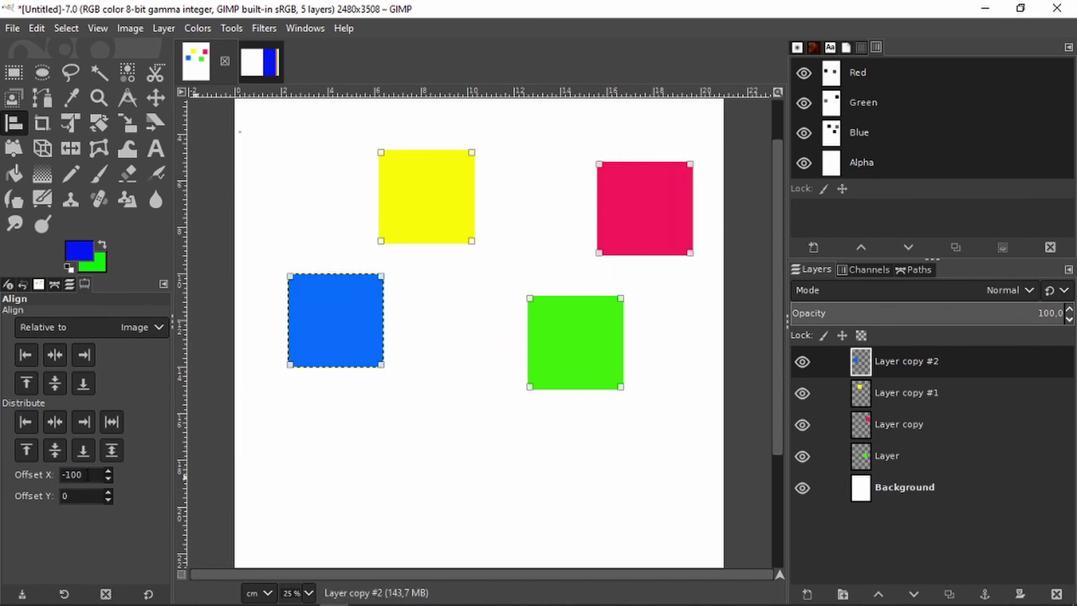
{"action": "left_click_drag", "start_coordinate": [88, 474], "coordinate": [3, 445]}
{"action": "type", "text": "0"}
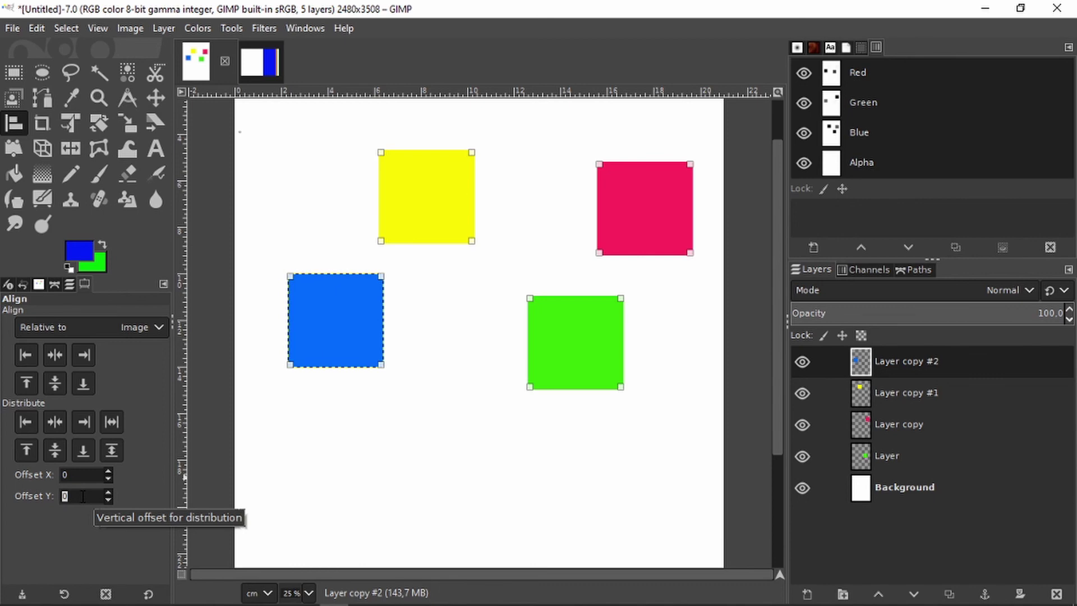
{"action": "type", "text": "100"}
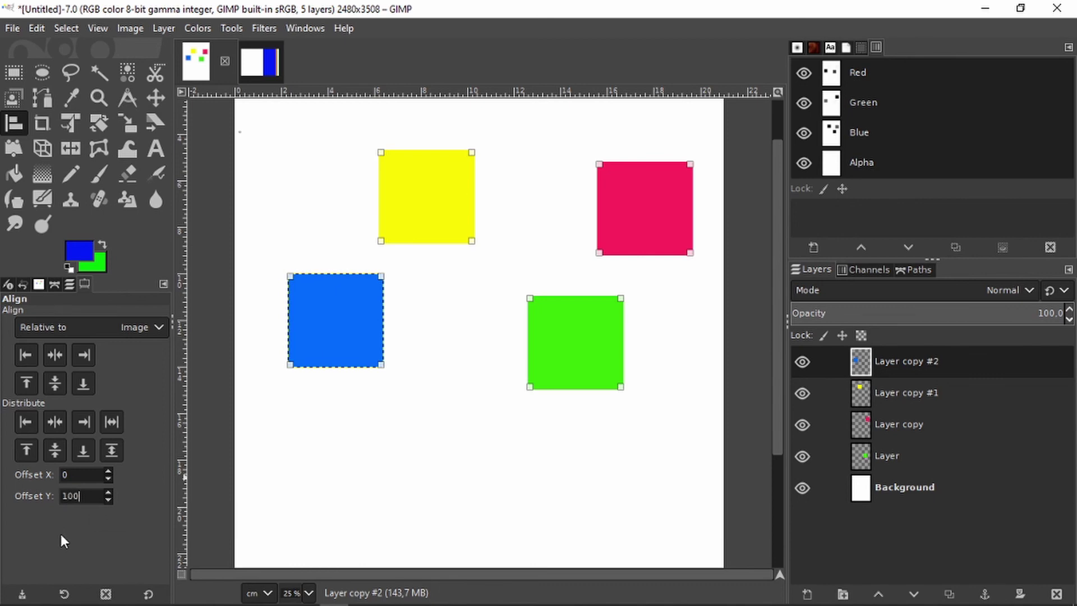
Try distributing the squares by their bottom edges with the vertical offset of 100, then undo it
{"action": "left_click", "coordinate": [82, 449]}
{"action": "scroll", "coordinate": [494, 312], "scroll_direction": "down", "scroll_amount": 3}
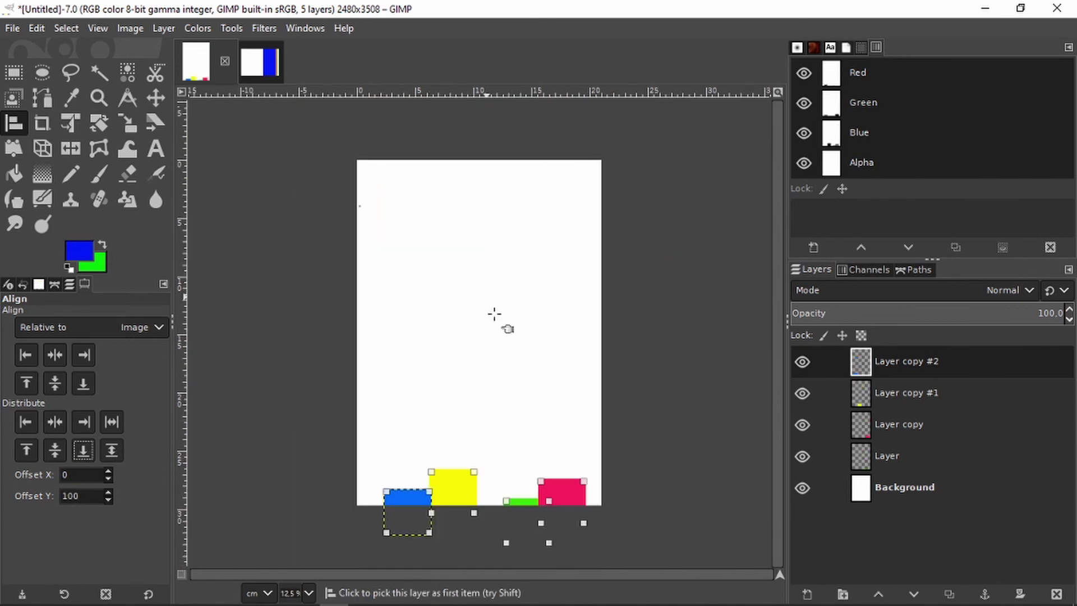
{"action": "scroll", "coordinate": [498, 492], "scroll_direction": "up", "scroll_amount": 1}
{"action": "scroll", "coordinate": [522, 513], "scroll_direction": "up", "scroll_amount": 1}
{"action": "scroll", "coordinate": [531, 519], "scroll_direction": "down", "scroll_amount": 1}
{"action": "key", "text": "ctrl+z"}
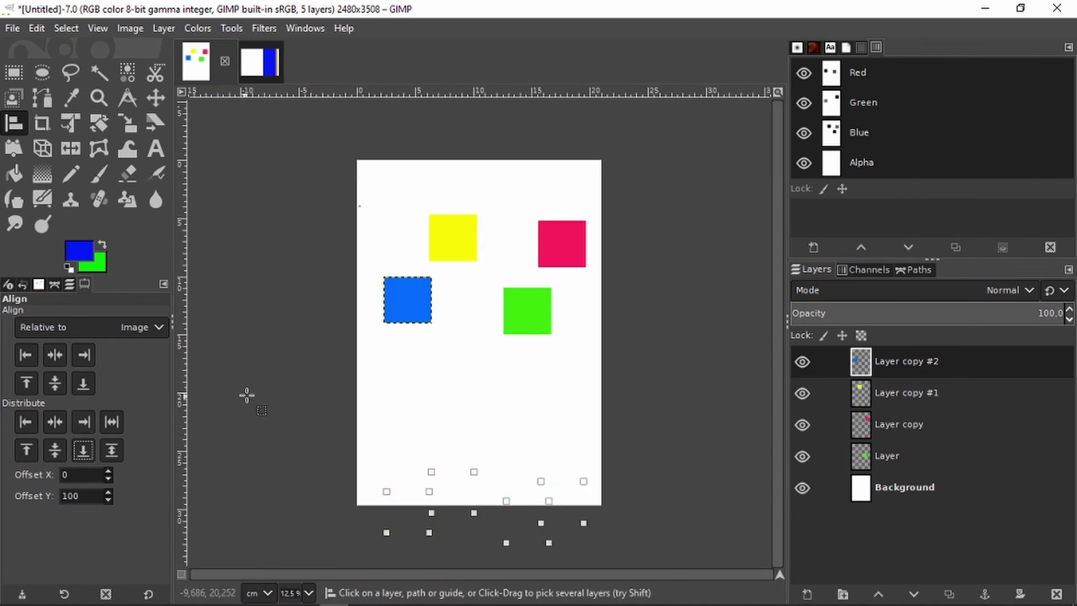
Distribute the squares by their horizontal and vertical centres, then align them all to the centre of the image
{"action": "left_click", "coordinate": [55, 422]}
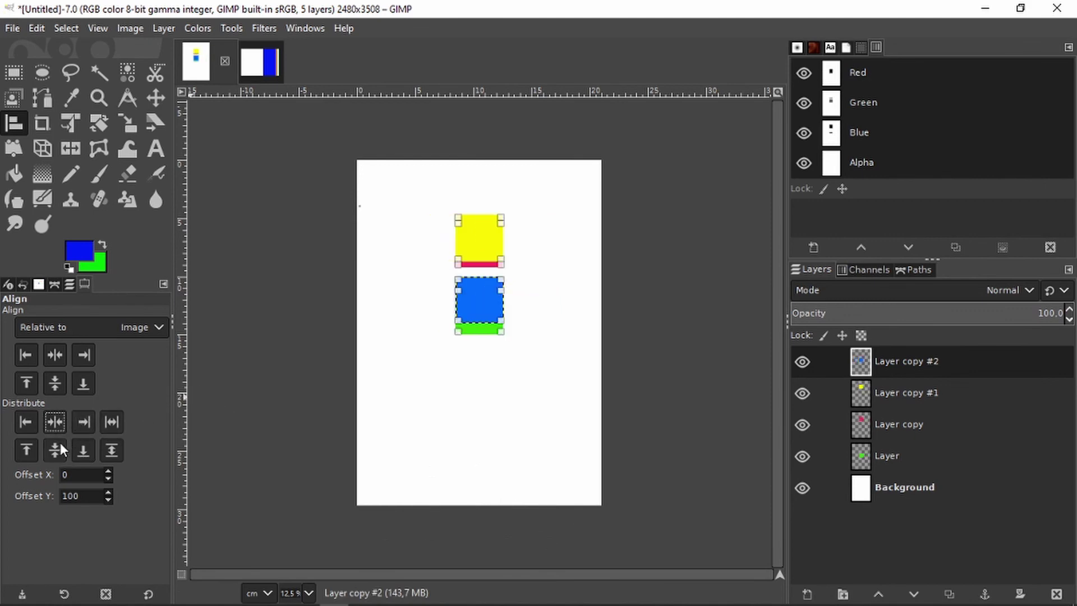
{"action": "left_click", "coordinate": [60, 444]}
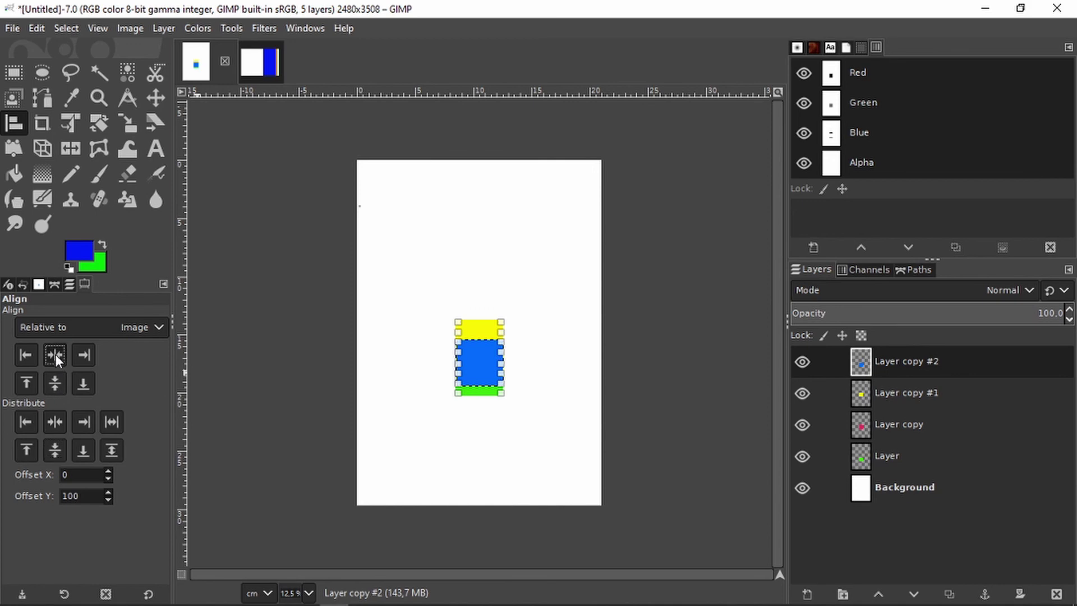
{"action": "left_click", "coordinate": [55, 383]}
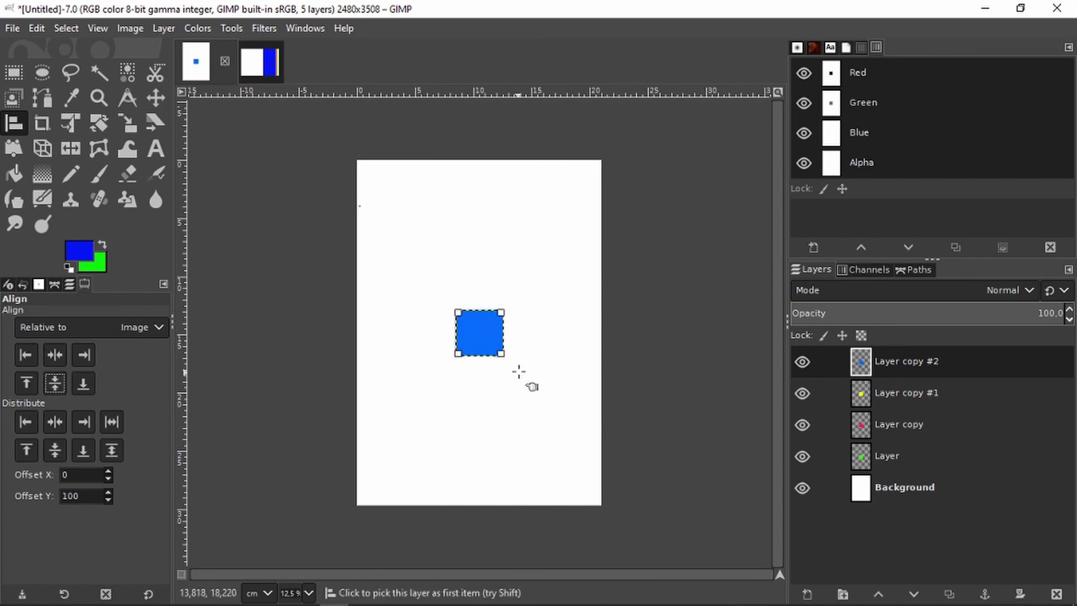
Move the stacked squares apart into a horizontal row across the middle of the page, with blue first and yellow last
{"action": "key", "text": "plus"}
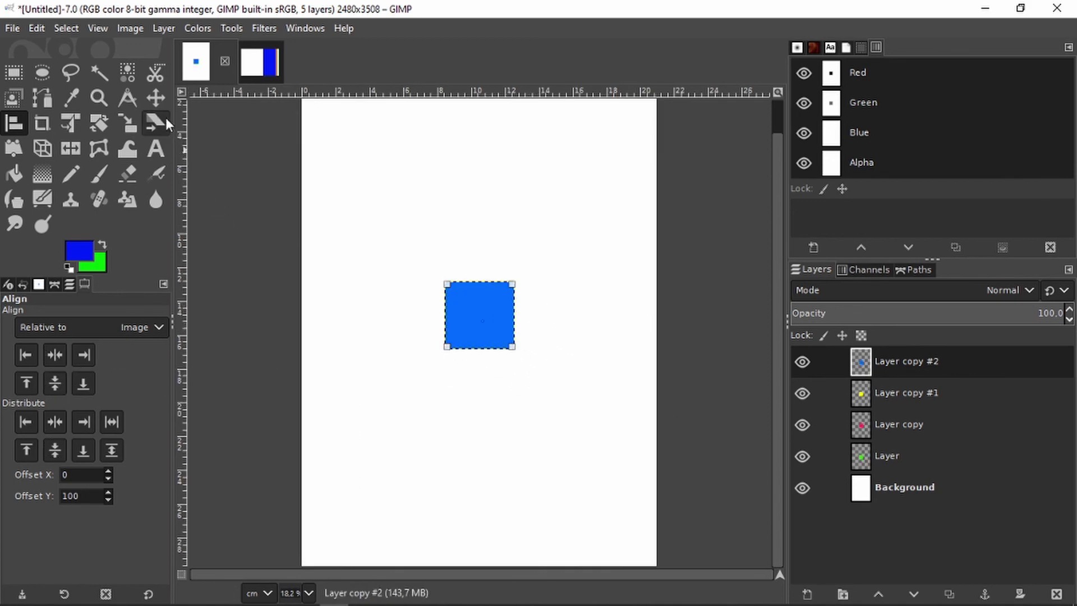
{"action": "left_click", "coordinate": [156, 97]}
{"action": "left_click_drag", "start_coordinate": [449, 324], "coordinate": [653, 314]}
{"action": "scroll", "coordinate": [659, 276], "scroll_direction": "down", "scroll_amount": 2}
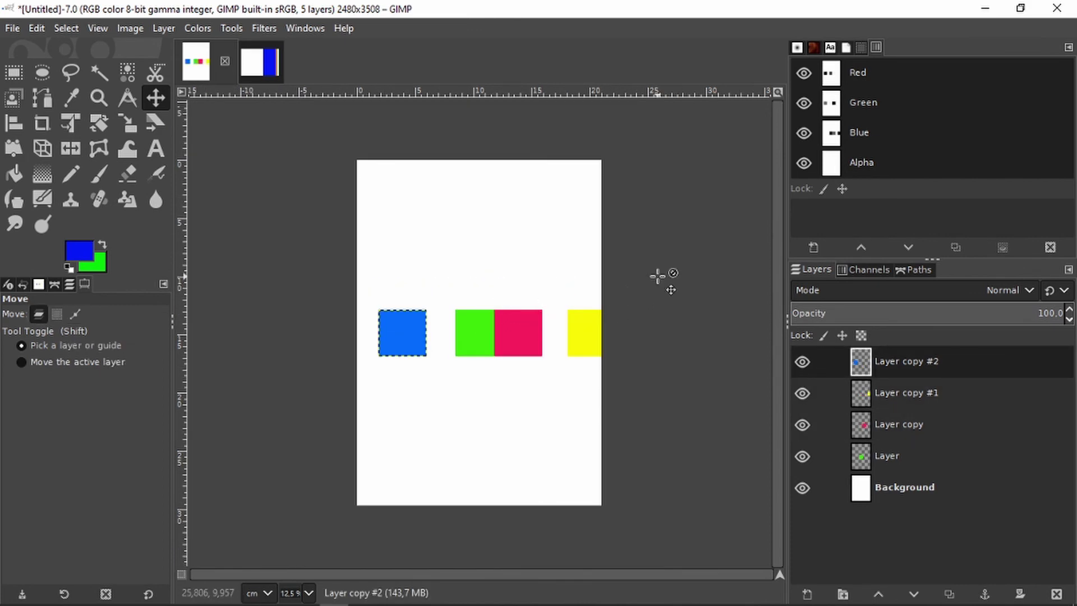
Select all four squares for alignment, try distributing them by their bottom edges with the vertical offset of 100, and undo it
{"action": "left_click", "coordinate": [19, 122]}
{"action": "left_click_drag", "start_coordinate": [346, 290], "coordinate": [648, 399]}
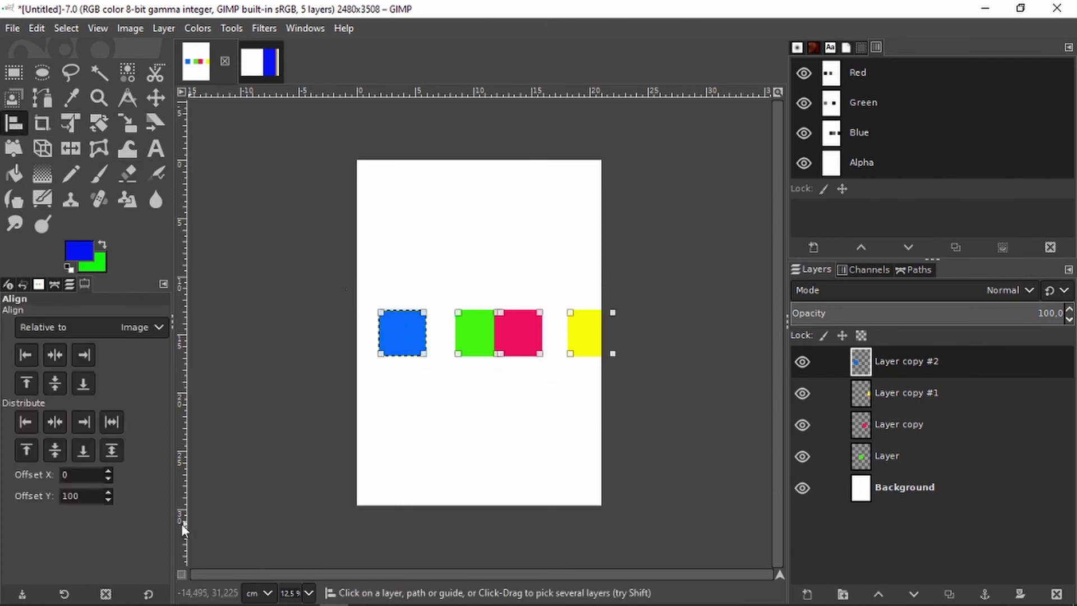
{"action": "left_click", "coordinate": [83, 451]}
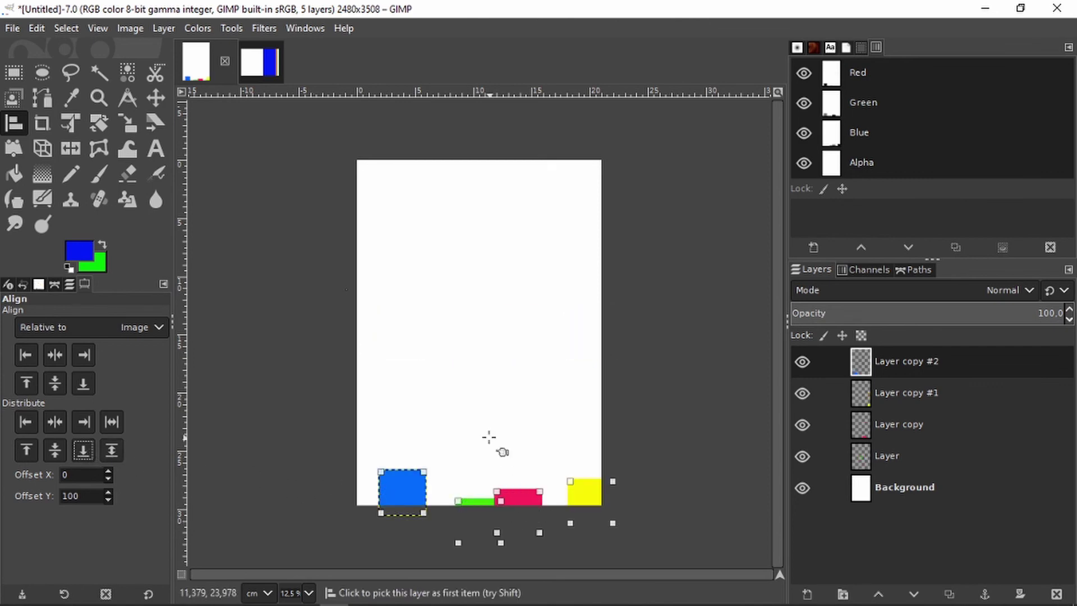
{"action": "key", "text": "ctrl+z"}
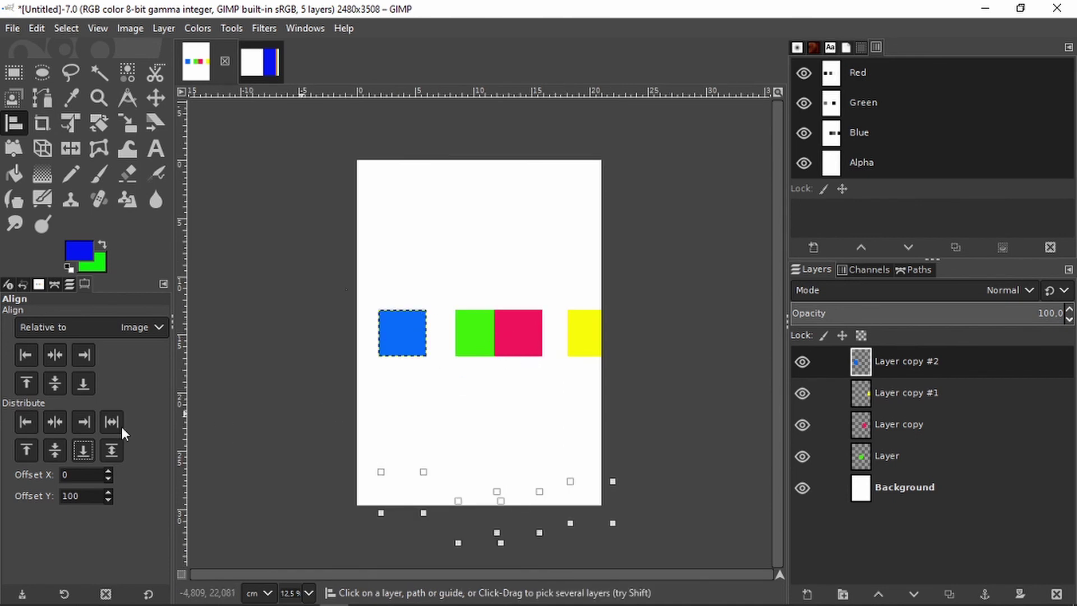
Set the vertical offset to -100, distribute the four squares by their bottom edges, and clear the alignment selection
{"action": "double_click", "coordinate": [93, 496]}
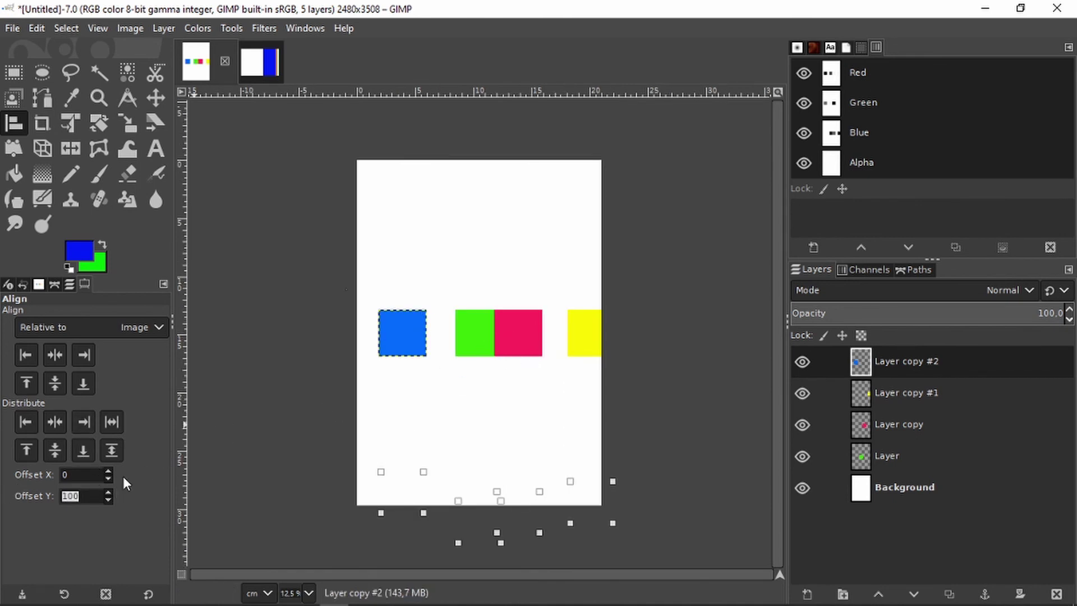
{"action": "type", "text": "-100"}
{"action": "left_click", "coordinate": [83, 448]}
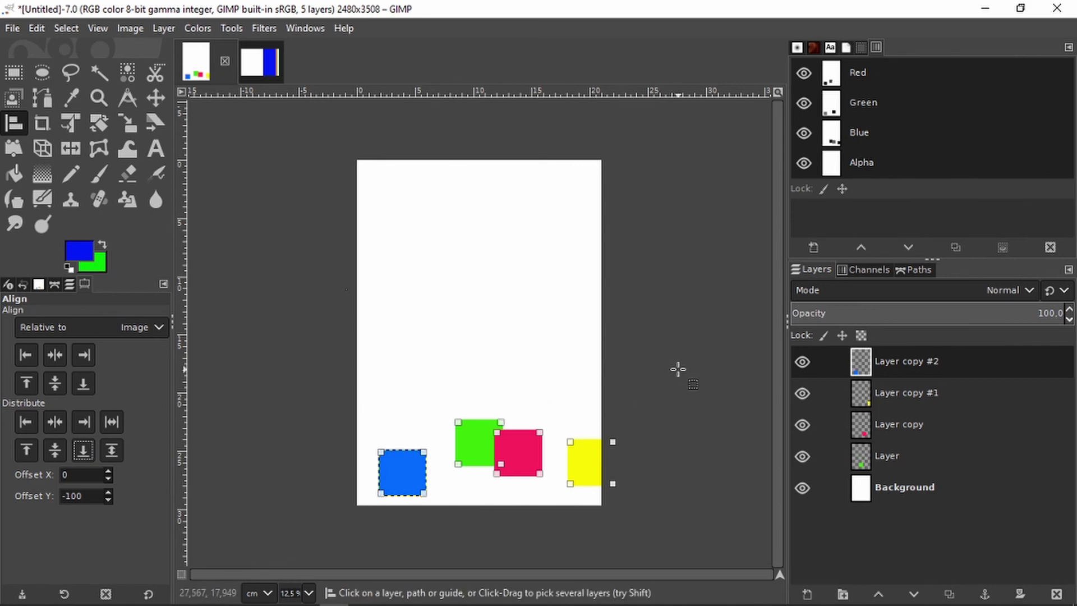
{"action": "left_click", "coordinate": [630, 392]}
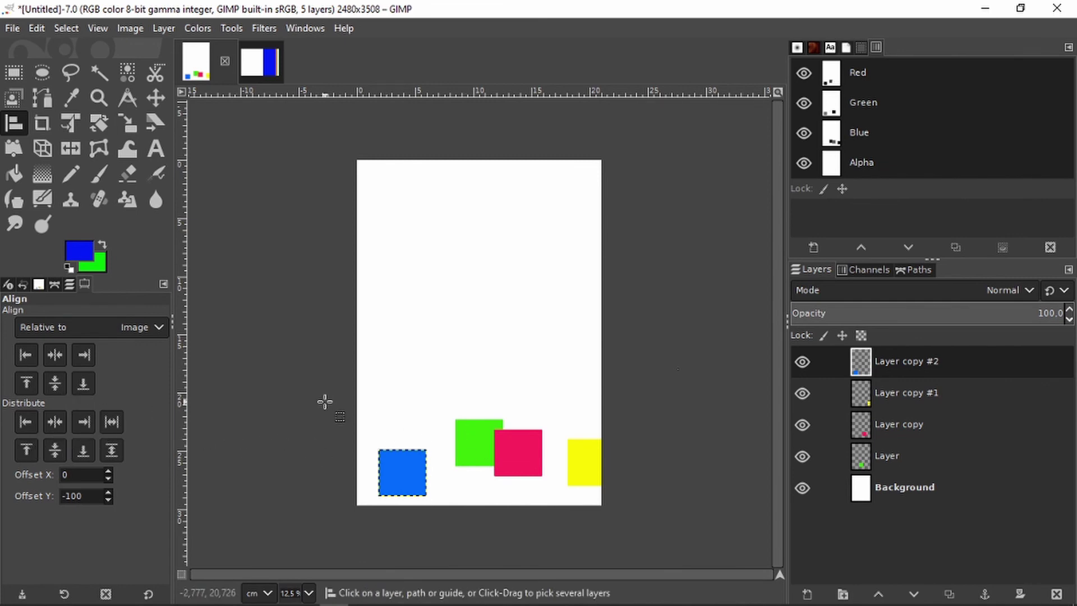
Try distributing the four squares by their top edges with the vertical offset set to 0, then undo it
{"action": "left_click_drag", "start_coordinate": [324, 402], "coordinate": [673, 527]}
{"action": "double_click", "coordinate": [59, 496]}
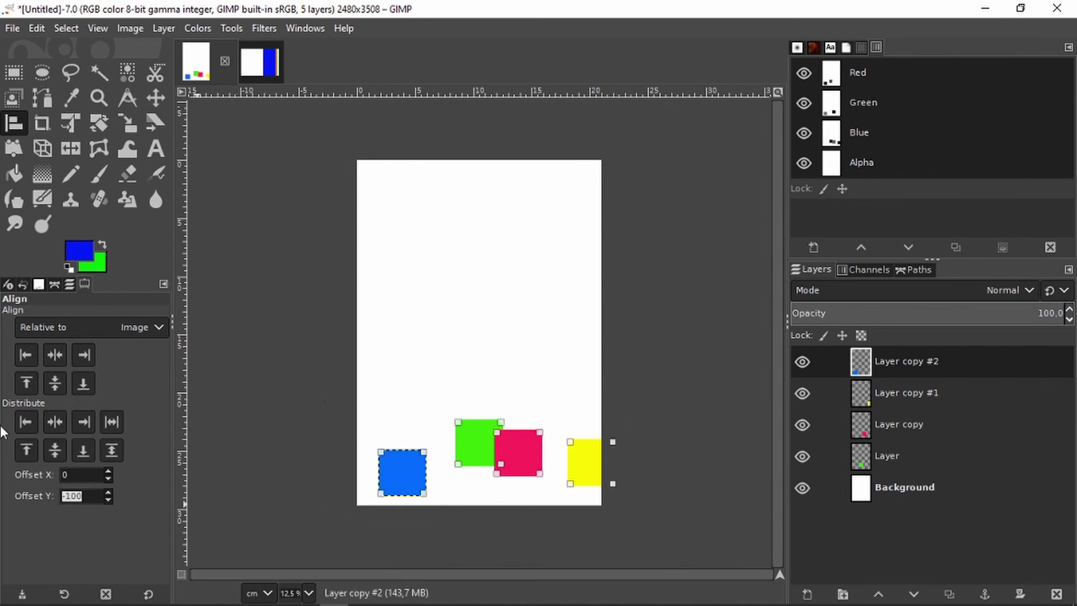
{"action": "type", "text": "0"}
{"action": "left_click", "coordinate": [26, 450]}
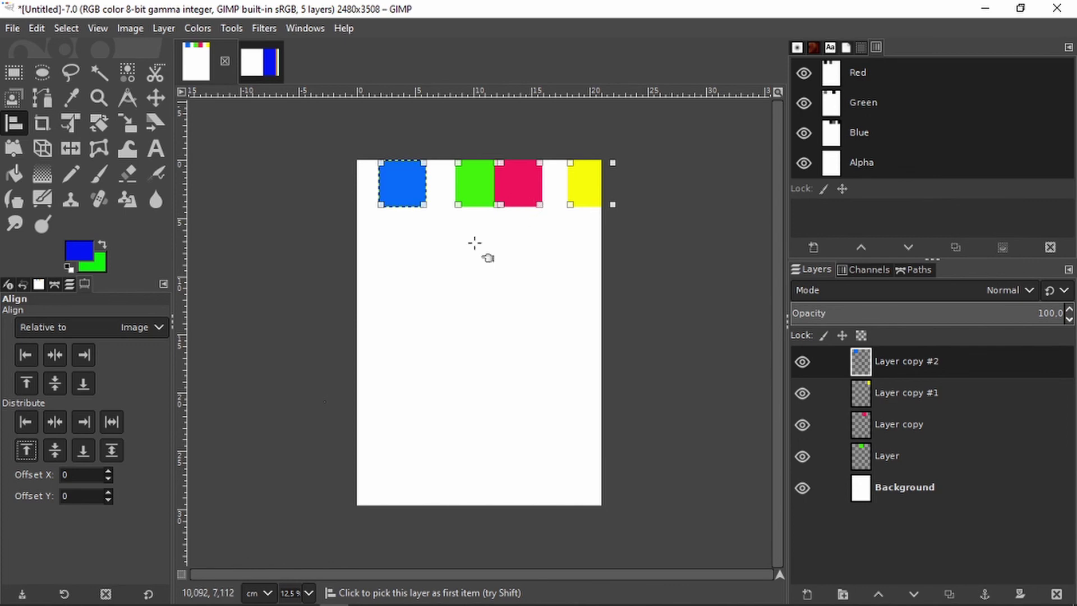
{"action": "left_click", "coordinate": [467, 212]}
{"action": "key", "text": "ctrl+z"}
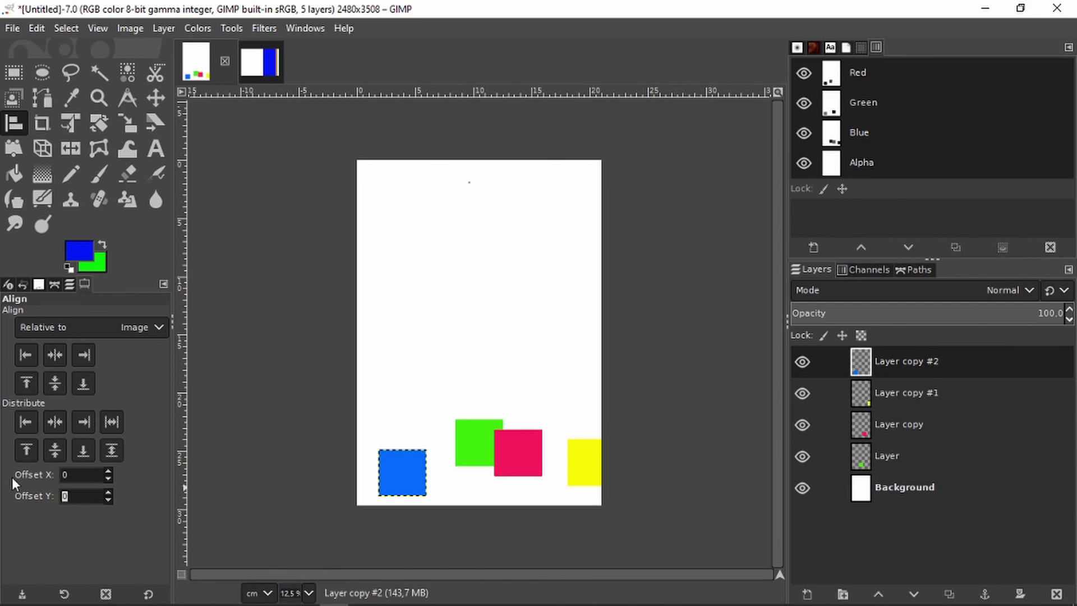
Set the vertical offset to 200, try distributing the four squares by their top edges, and undo the distribution
{"action": "type", "text": "200"}
{"action": "left_click_drag", "start_coordinate": [334, 367], "coordinate": [648, 513]}
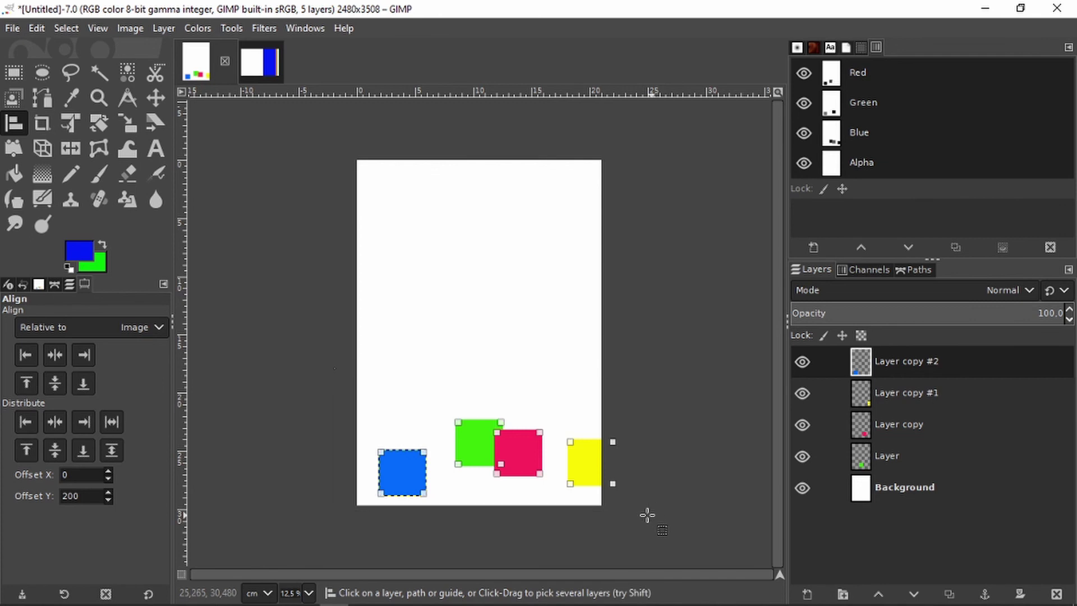
{"action": "left_click", "coordinate": [26, 450]}
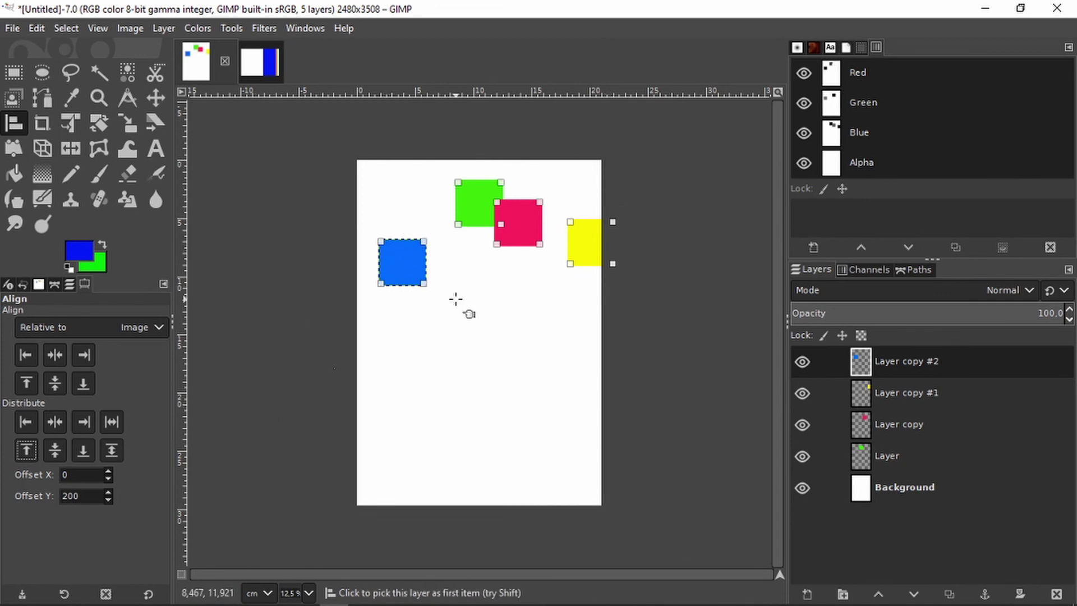
{"action": "key", "text": "ctrl+z"}
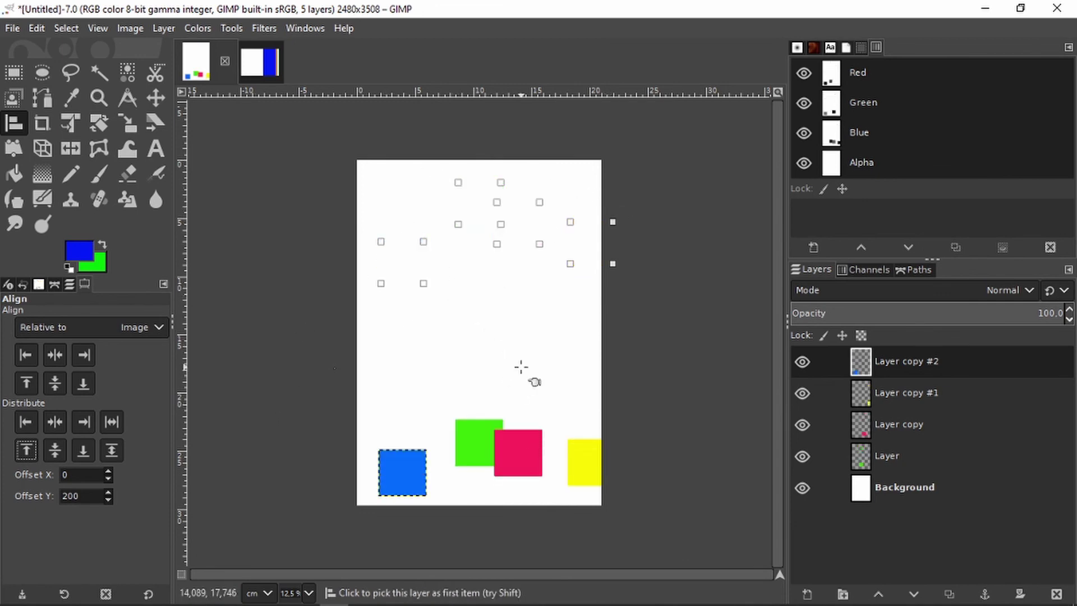
Pick the red, yellow, blue and green squares in that order and align them to the bottom edge of the image
{"action": "scroll", "coordinate": [494, 373], "scroll_direction": "down", "scroll_amount": 1}
{"action": "scroll", "coordinate": [533, 376], "scroll_direction": "up", "scroll_amount": 1}
{"action": "left_click", "coordinate": [540, 456]}
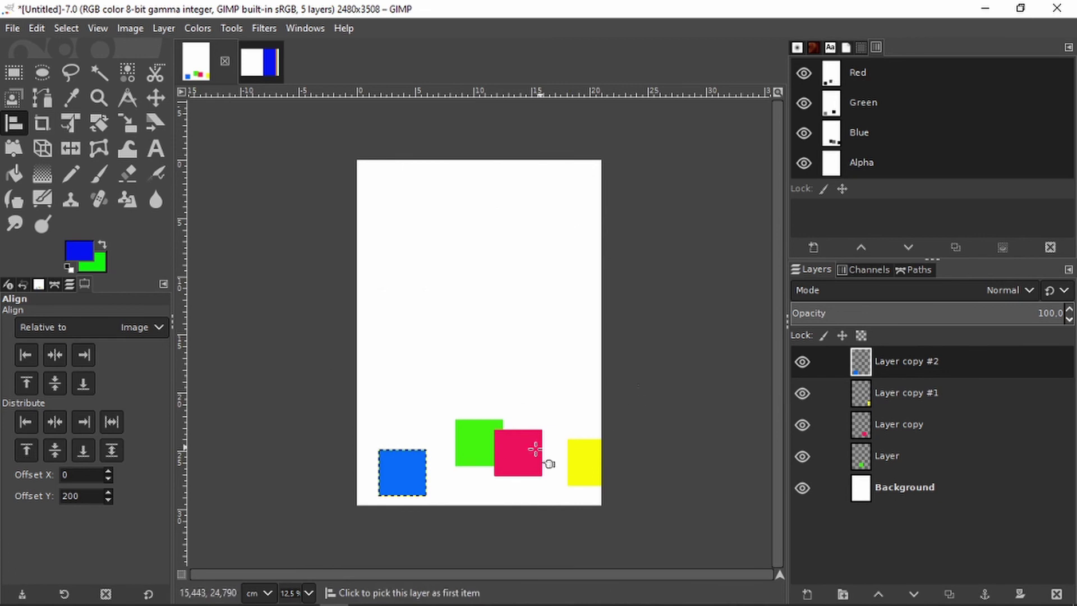
{"action": "left_click", "coordinate": [584, 460], "text": "shift"}
{"action": "left_click", "coordinate": [396, 465], "text": "shift"}
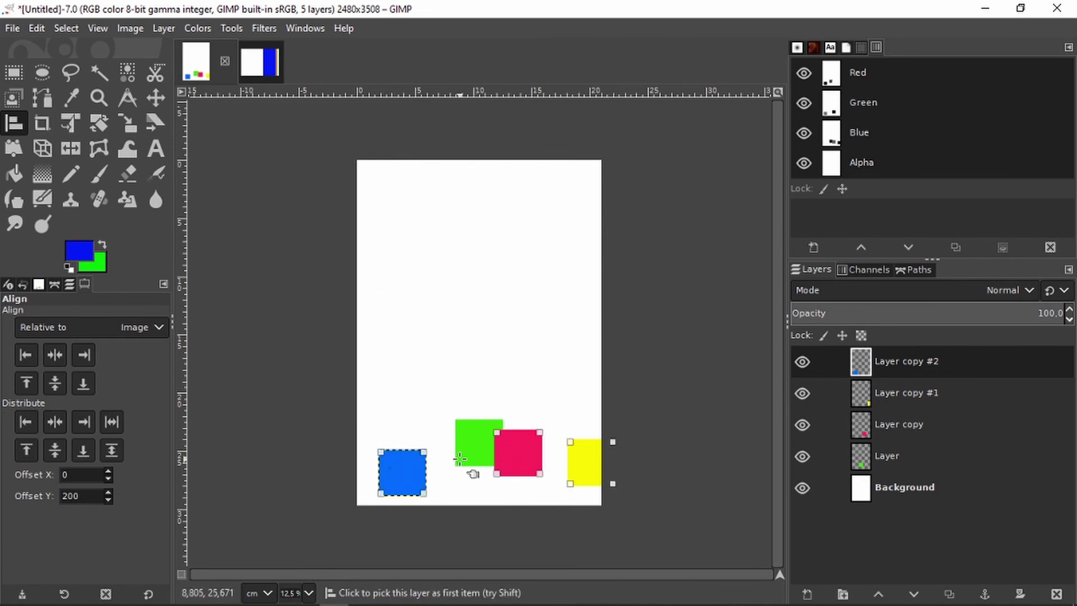
{"action": "left_click", "coordinate": [465, 455], "text": "shift"}
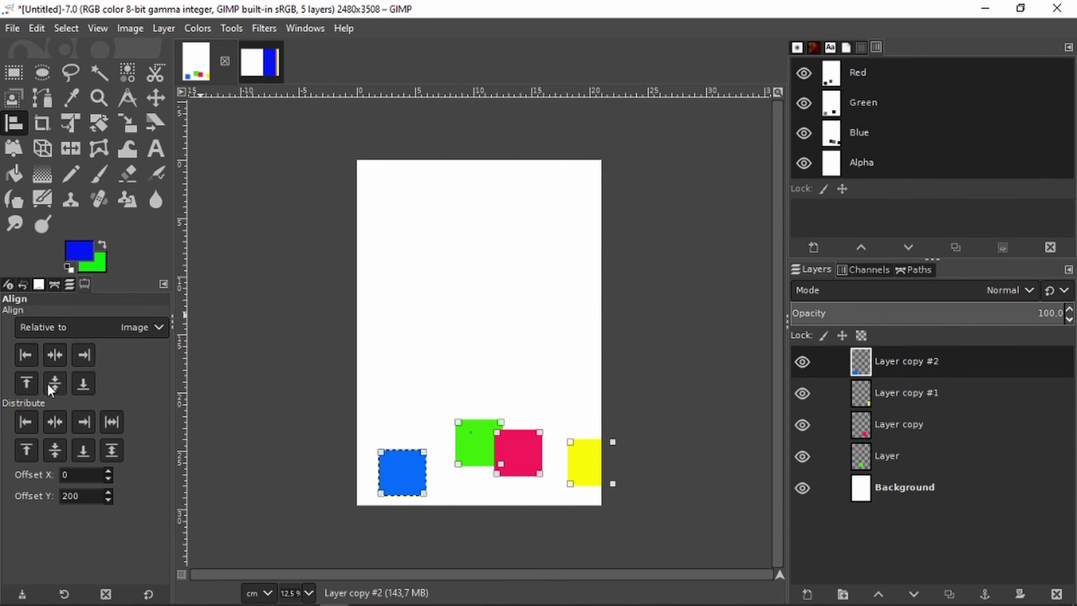
{"action": "left_click", "coordinate": [84, 384]}
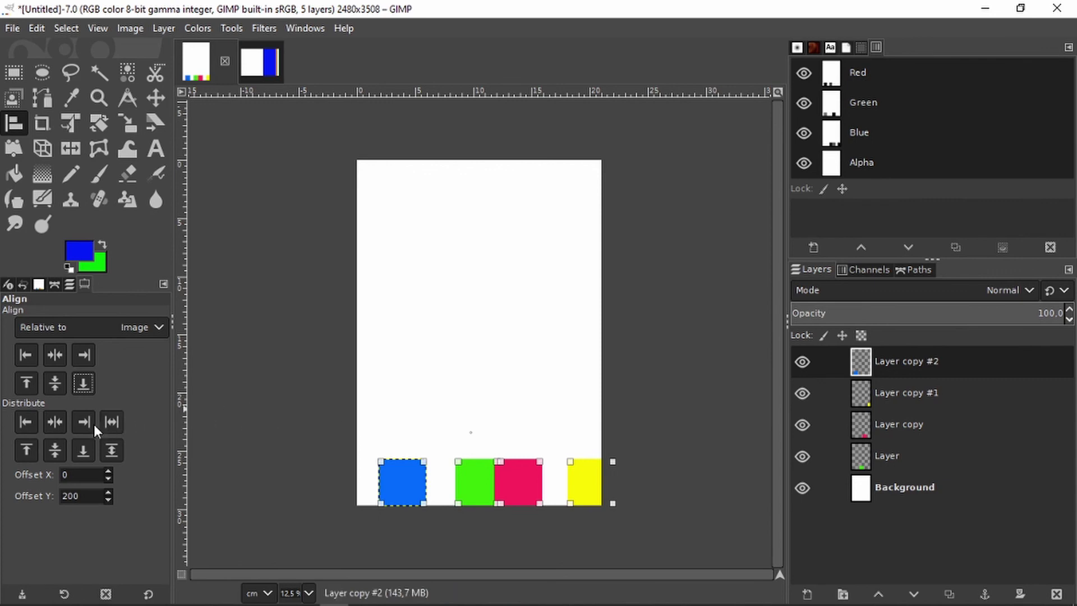
Try distributing the squares by their vertical centres with the vertical offset of 200, then undo it
{"action": "left_click", "coordinate": [56, 448]}
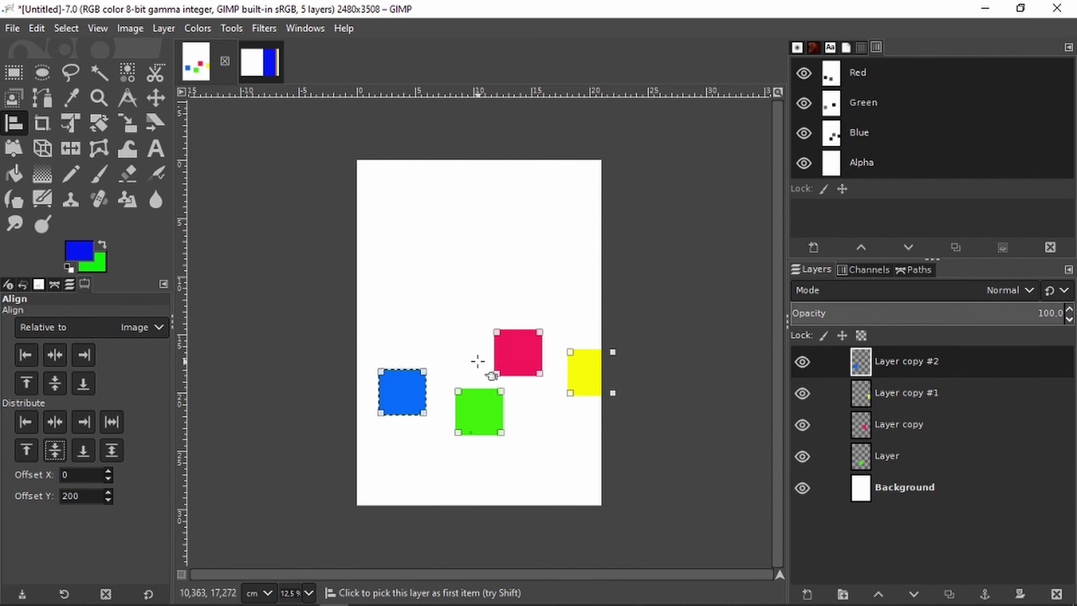
{"action": "key", "text": "ctrl+z"}
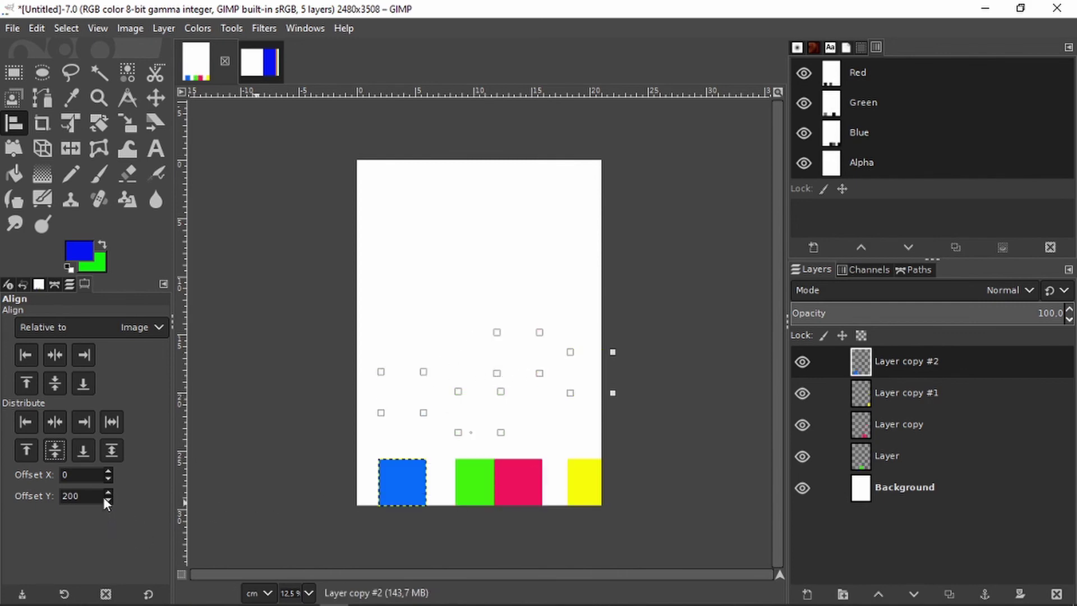
{"action": "key", "text": "minus"}
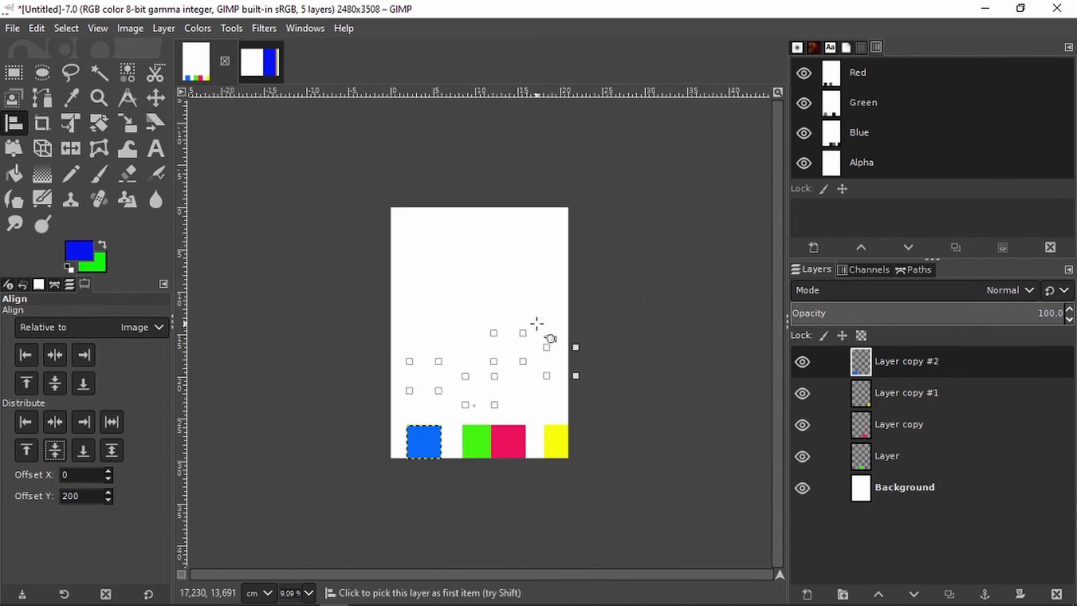
{"action": "key", "text": "plus"}
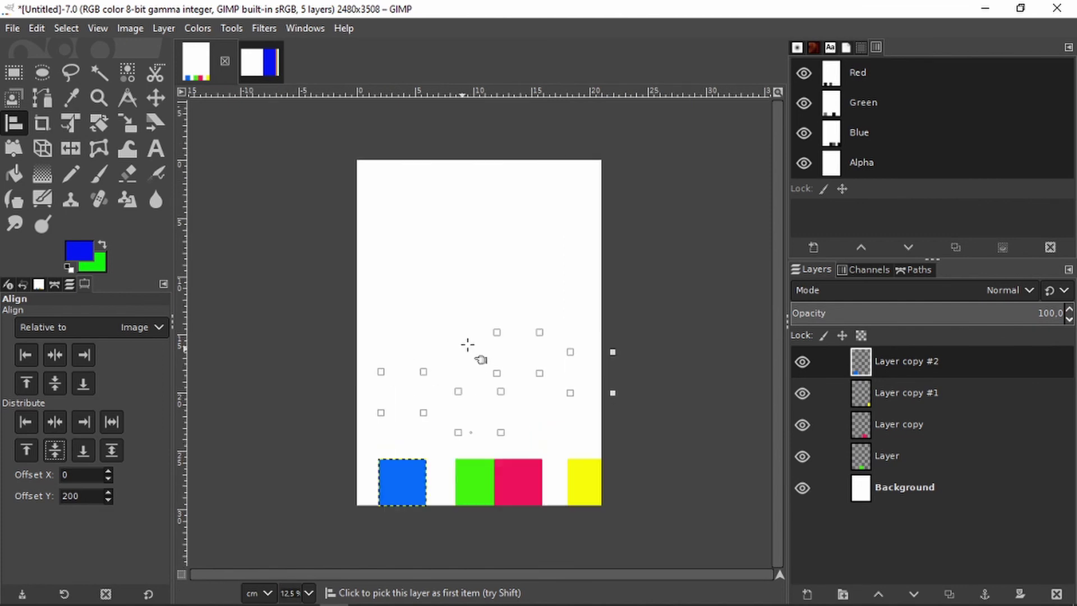
Move the blue, green, red and yellow squares up from the bottom edge to scattered positions around the middle of the page
{"action": "left_click", "coordinate": [155, 98]}
{"action": "left_click_drag", "start_coordinate": [392, 488], "coordinate": [377, 303]}
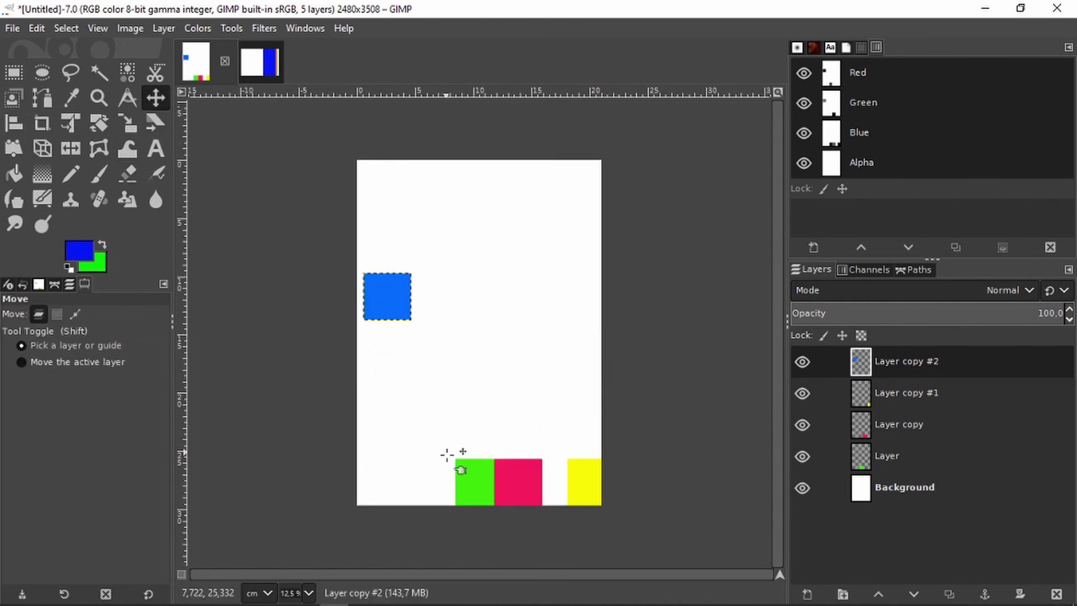
{"action": "left_click_drag", "start_coordinate": [462, 472], "coordinate": [456, 294]}
{"action": "left_click_drag", "start_coordinate": [515, 469], "coordinate": [533, 275]}
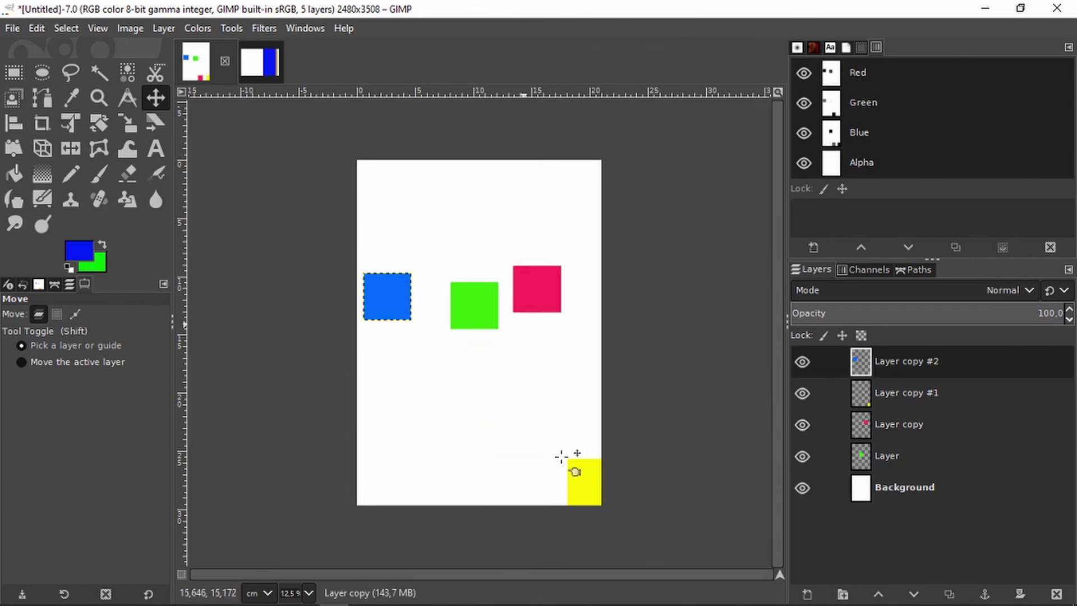
{"action": "left_click_drag", "start_coordinate": [581, 485], "coordinate": [482, 349]}
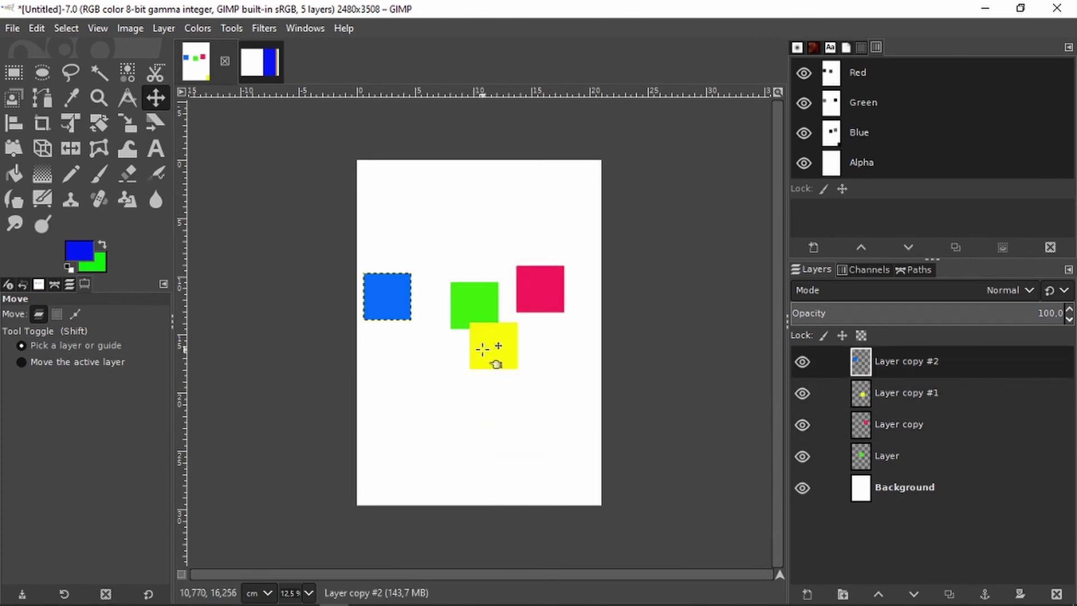